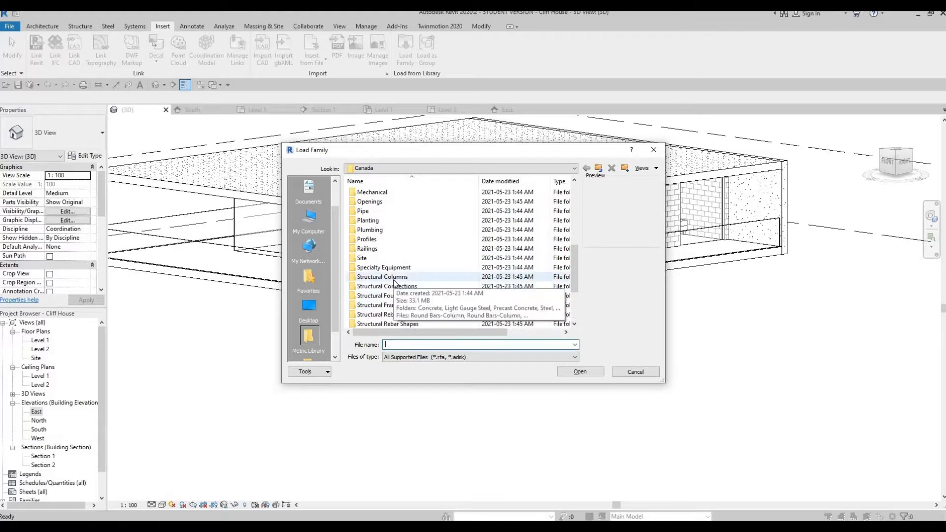
Load the M_Concrete-Round-Column family from the Concrete folder of the Structural Columns library.
{"action": "double_click", "coordinate": [394, 278]}
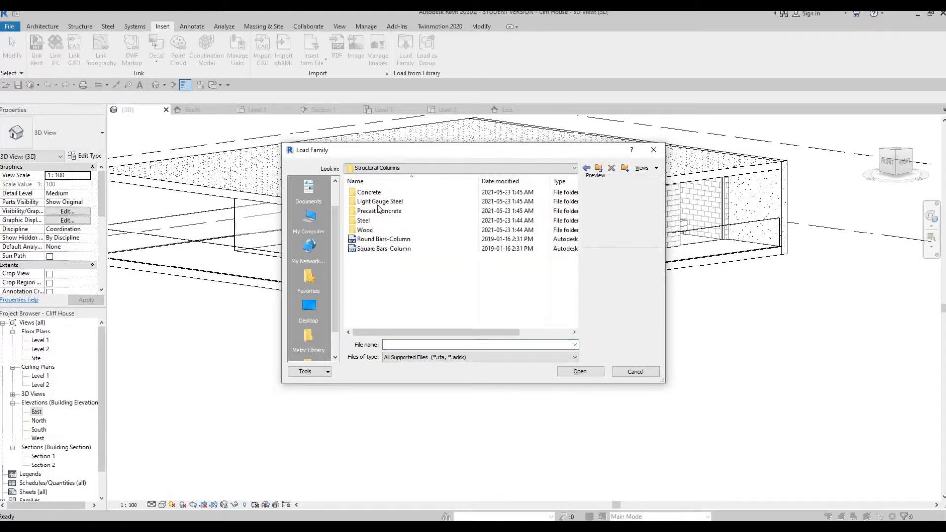
{"action": "double_click", "coordinate": [369, 192]}
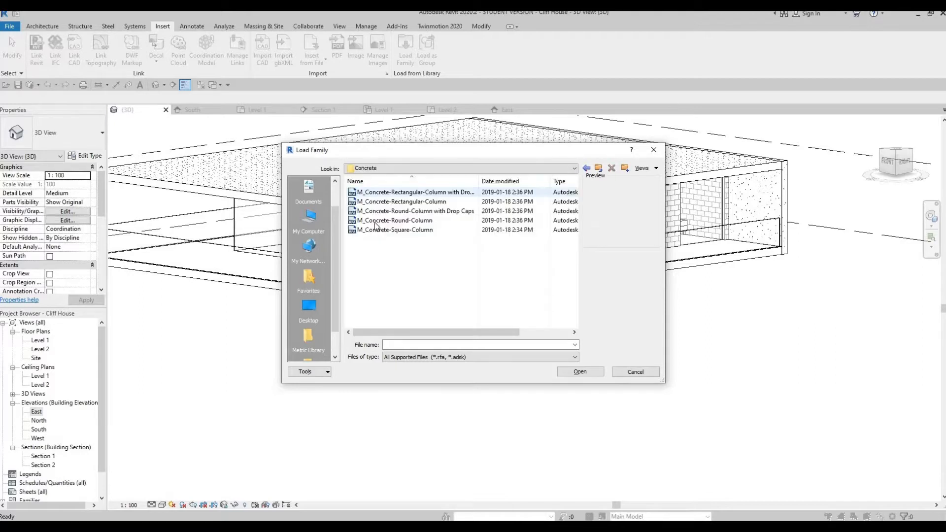
{"action": "left_click", "coordinate": [377, 221]}
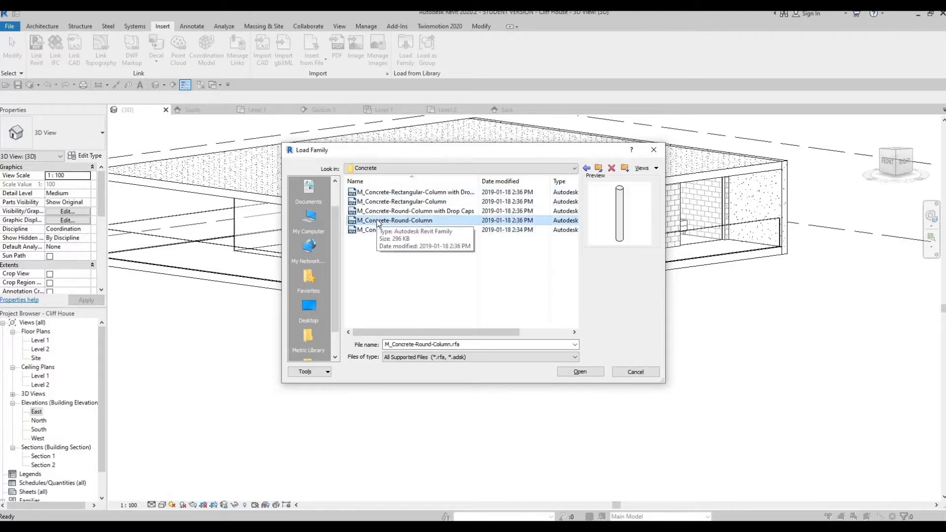
{"action": "left_click", "coordinate": [561, 371]}
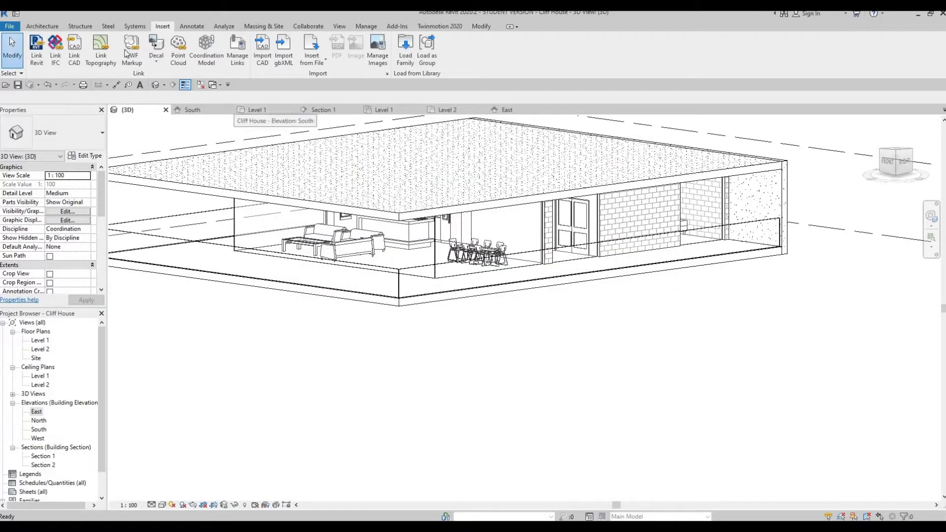
Place a 300mm slanted concrete round column about 2900 mm long in plan below the dining table on Level 1, with offsets -2500 and 0.
{"action": "left_click", "coordinate": [81, 26]}
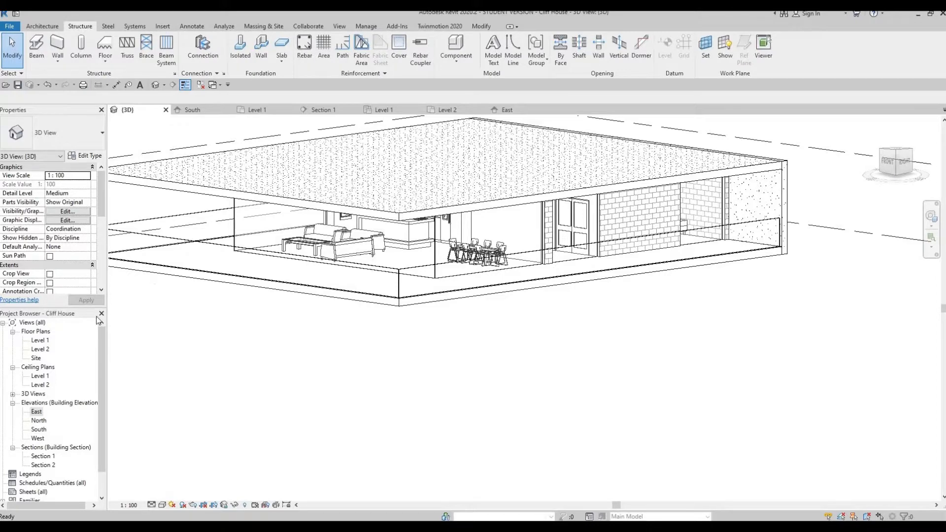
{"action": "double_click", "coordinate": [40, 340]}
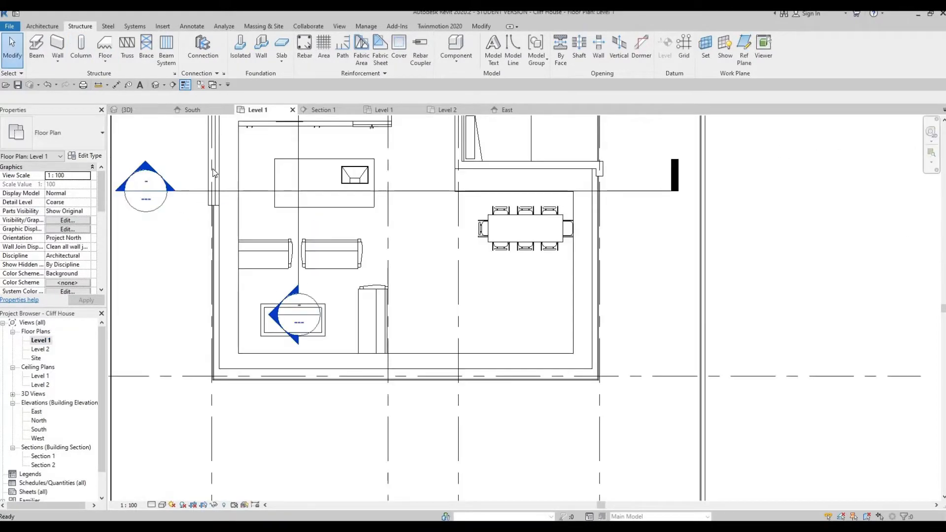
{"action": "left_click", "coordinate": [82, 49]}
{"action": "left_click", "coordinate": [446, 59]}
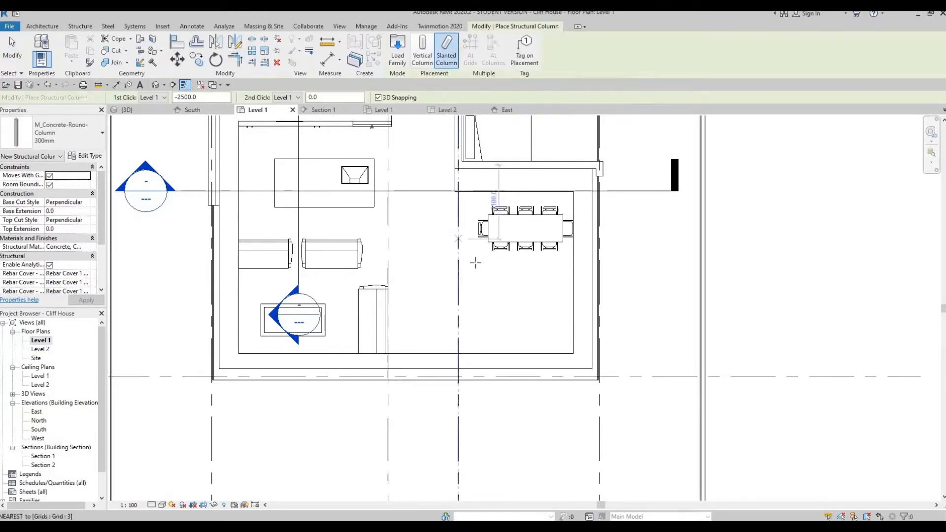
{"action": "left_click", "coordinate": [475, 261]}
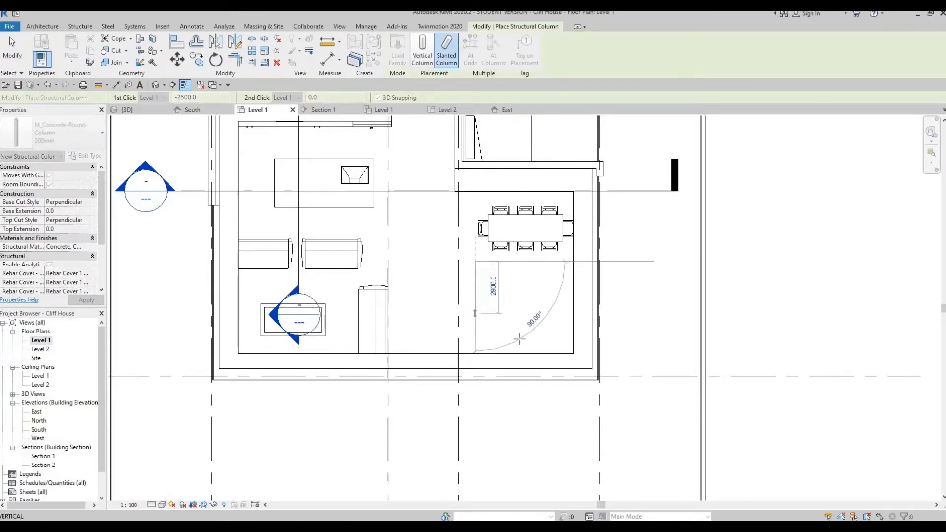
{"action": "left_click", "coordinate": [477, 315]}
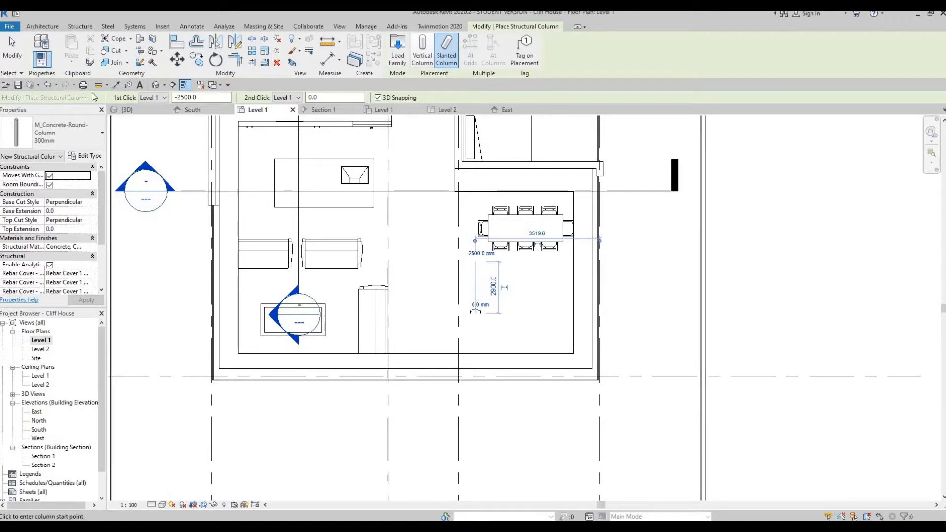
Finish placing columns and select the slanted column beneath the floor slab in the 3D view.
{"action": "left_click", "coordinate": [127, 109]}
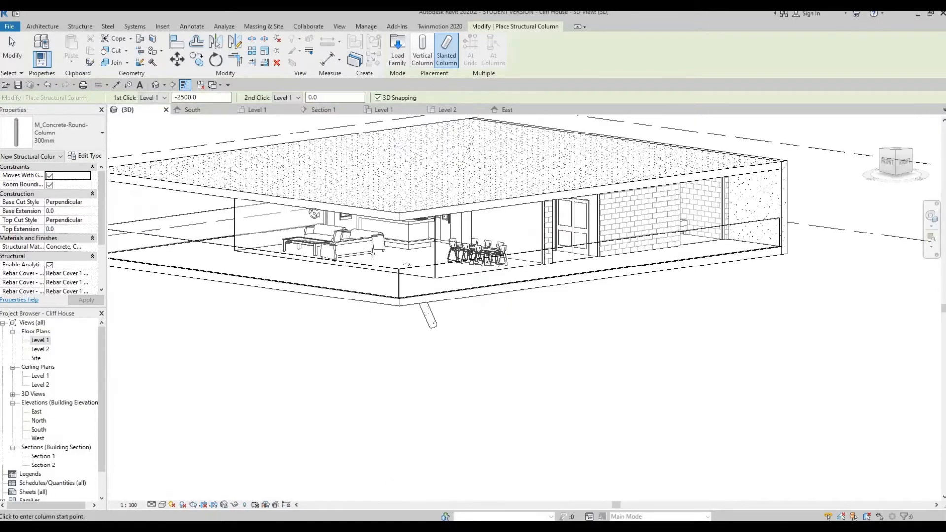
{"action": "middle_click_drag", "start_coordinate": [314, 212], "coordinate": [443, 301], "text": "shift"}
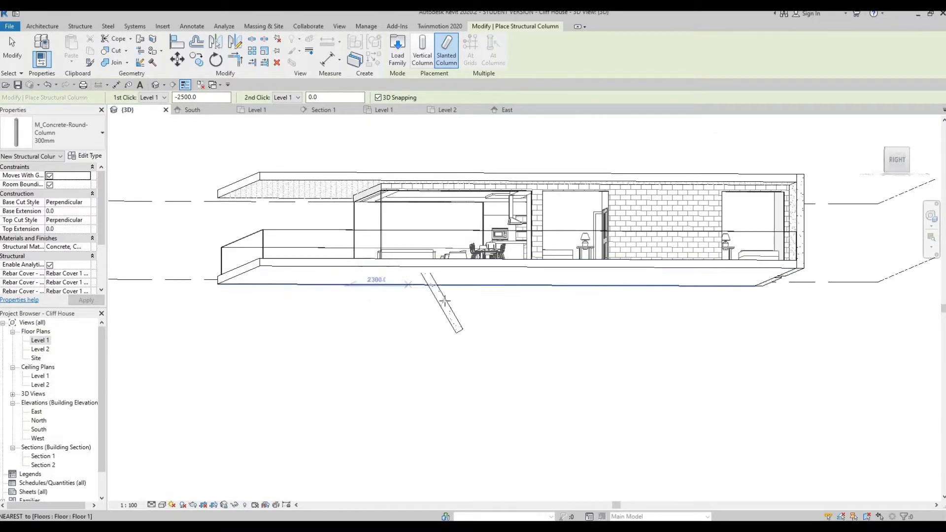
{"action": "key", "text": "Escape"}
{"action": "key", "text": "Escape"}
{"action": "left_click", "coordinate": [447, 305]}
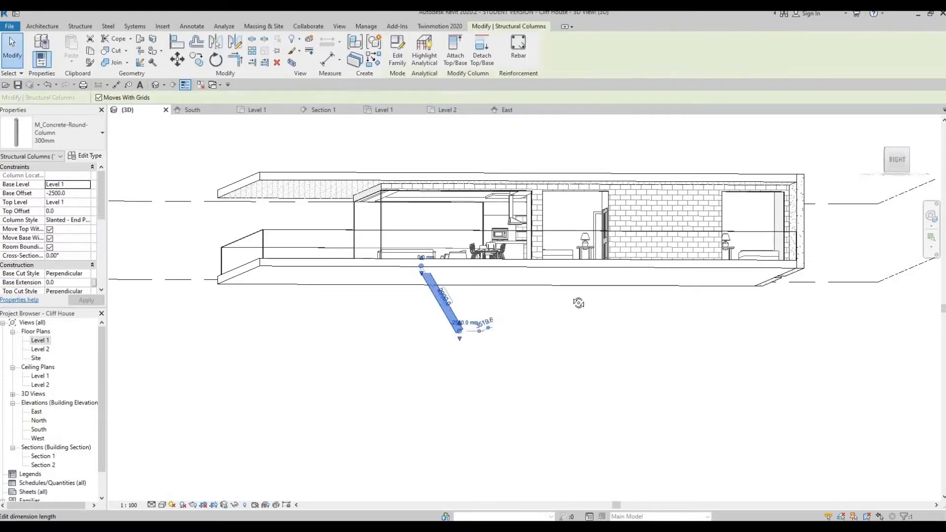
{"action": "middle_click_drag", "start_coordinate": [680, 319], "coordinate": [482, 301], "text": "shift"}
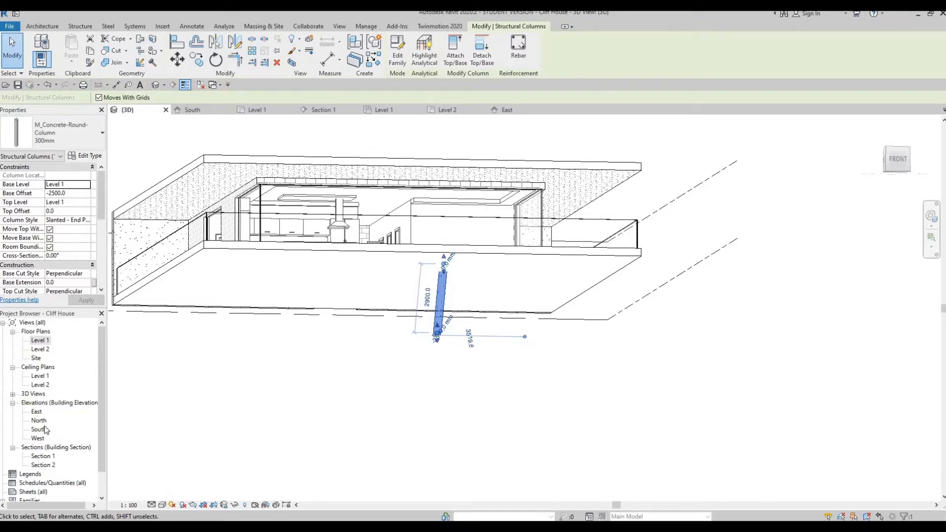
In the East elevation, stretch the column's base down and outward until the column is about 10600 mm long.
{"action": "double_click", "coordinate": [36, 413]}
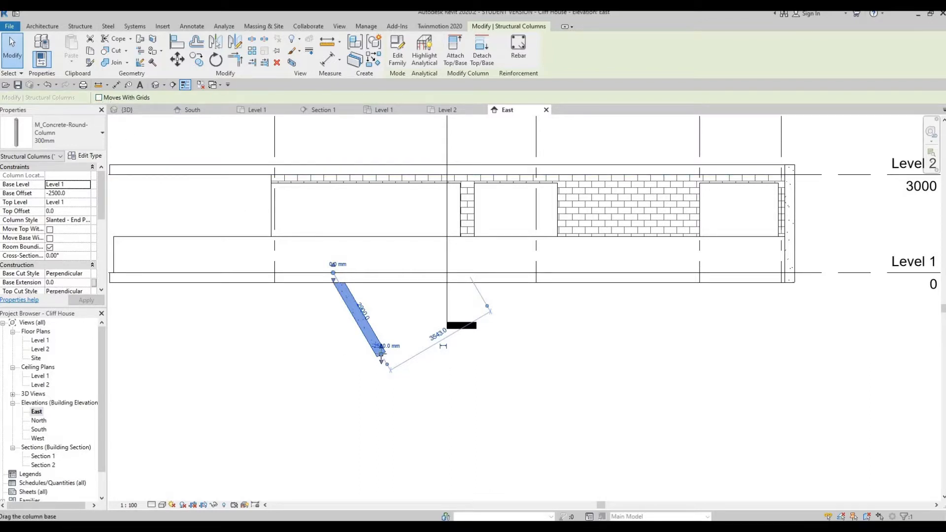
{"action": "left_click_drag", "start_coordinate": [435, 373], "coordinate": [652, 467]}
{"action": "middle_click_drag", "start_coordinate": [650, 464], "coordinate": [558, 418]}
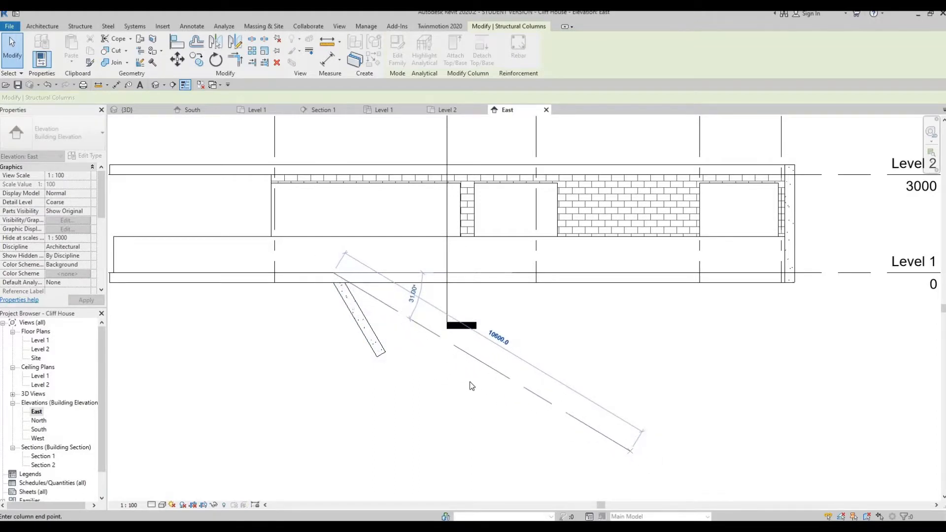
{"action": "middle_click_drag", "start_coordinate": [479, 383], "coordinate": [500, 368]}
{"action": "scroll", "coordinate": [501, 369], "scroll_direction": "down", "scroll_amount": 1}
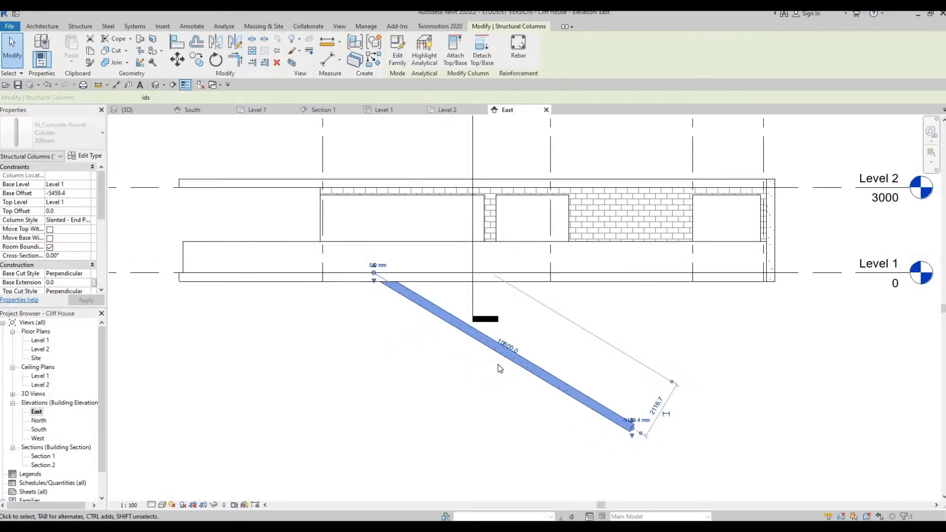
Nudge the column toward the overhanging end of the floor slab and lower it to a top offset of -240 mm.
{"action": "key", "text": "Left"}
{"action": "key", "text": "Left"}
{"action": "key", "text": "Left"}
{"action": "key", "text": "Left"}
{"action": "key", "text": "Down"}
{"action": "key", "text": "Left"}
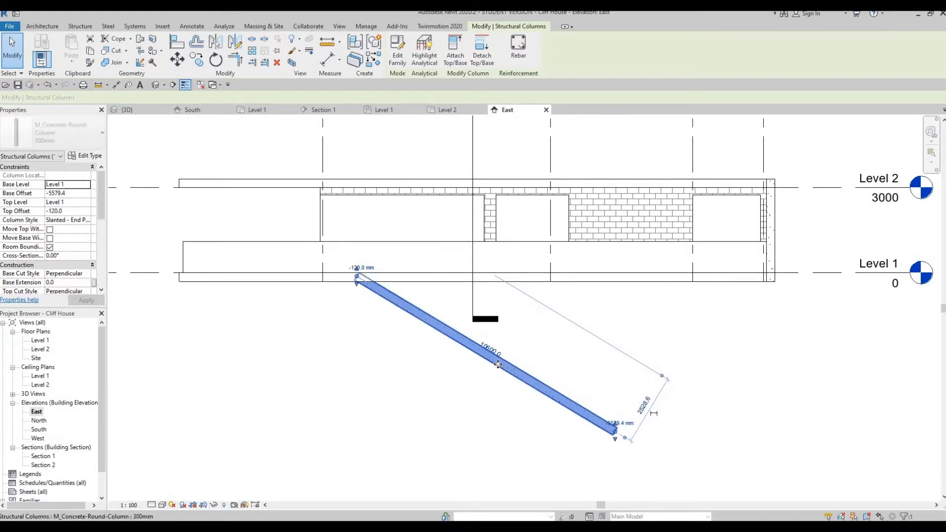
{"action": "key", "text": "Left"}
{"action": "key", "text": "Left"}
{"action": "key", "text": "Left"}
{"action": "key", "text": "Left"}
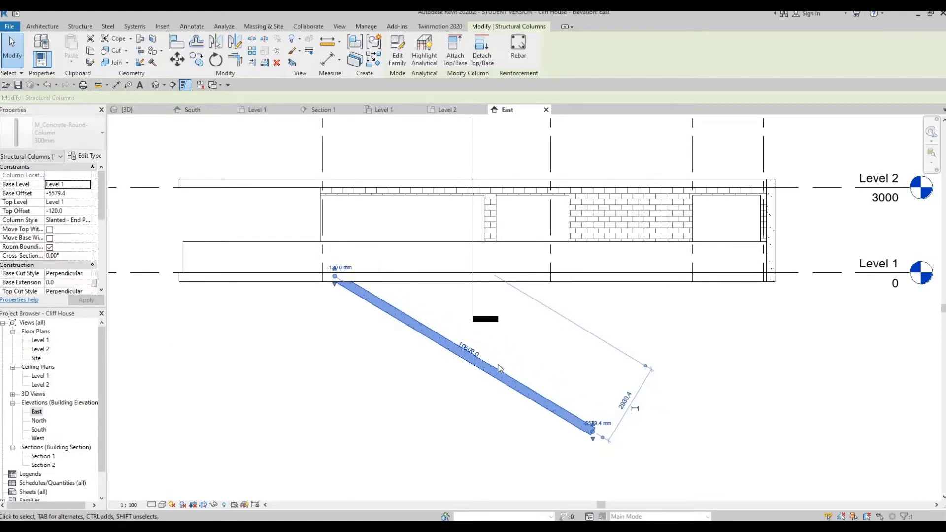
{"action": "key", "text": "Left"}
{"action": "key", "text": "Left"}
{"action": "key", "text": "Left"}
{"action": "key", "text": "Left"}
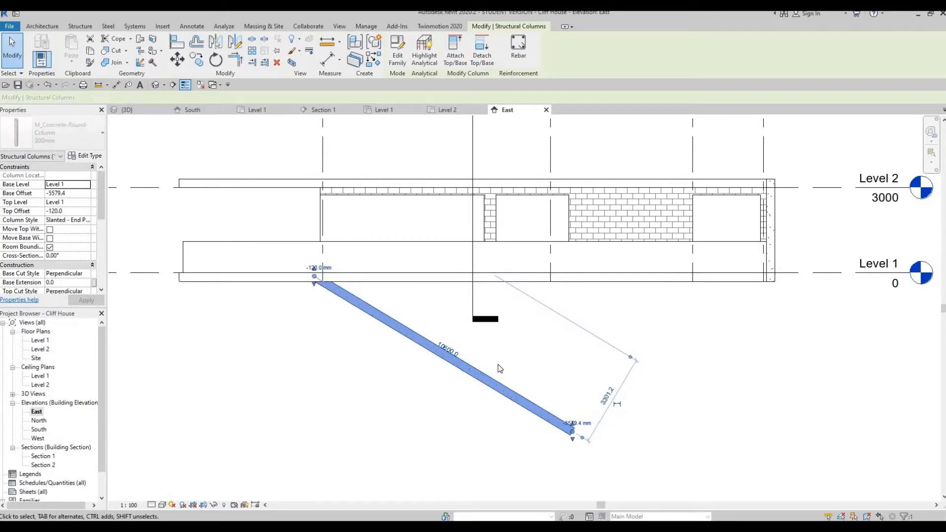
{"action": "key", "text": "Left"}
{"action": "key", "text": "Left"}
{"action": "key", "text": "Left"}
{"action": "key", "text": "Down"}
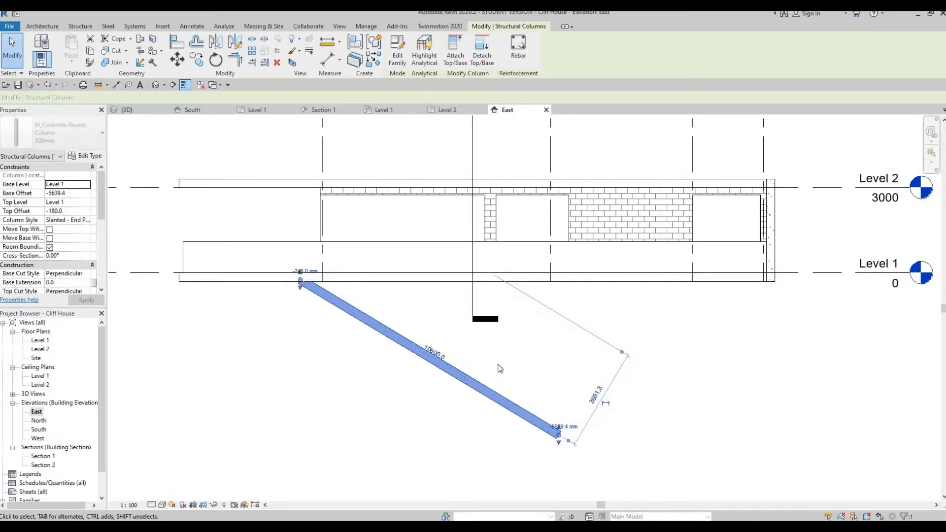
{"action": "key", "text": "Left"}
{"action": "key", "text": "Left"}
{"action": "key", "text": "Left"}
{"action": "key", "text": "Down"}
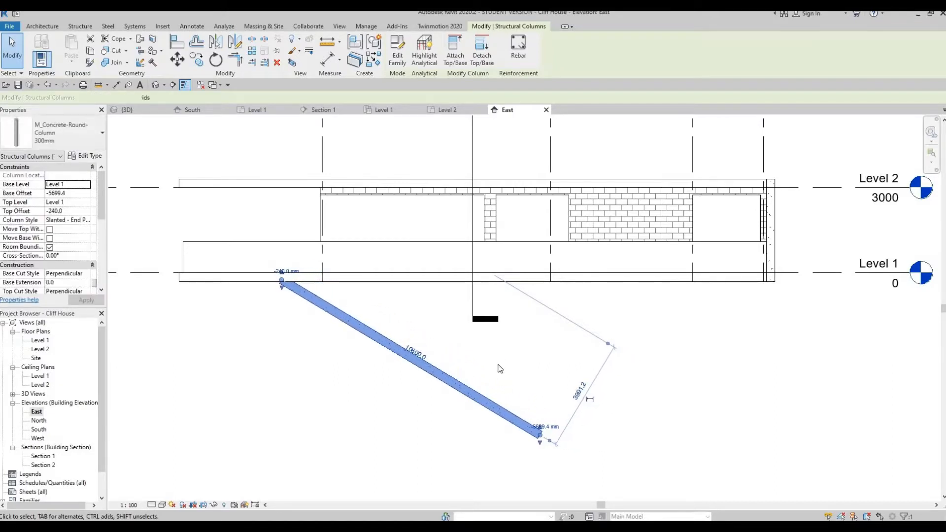
{"action": "key", "text": "Left"}
{"action": "key", "text": "Left"}
{"action": "key", "text": "Left"}
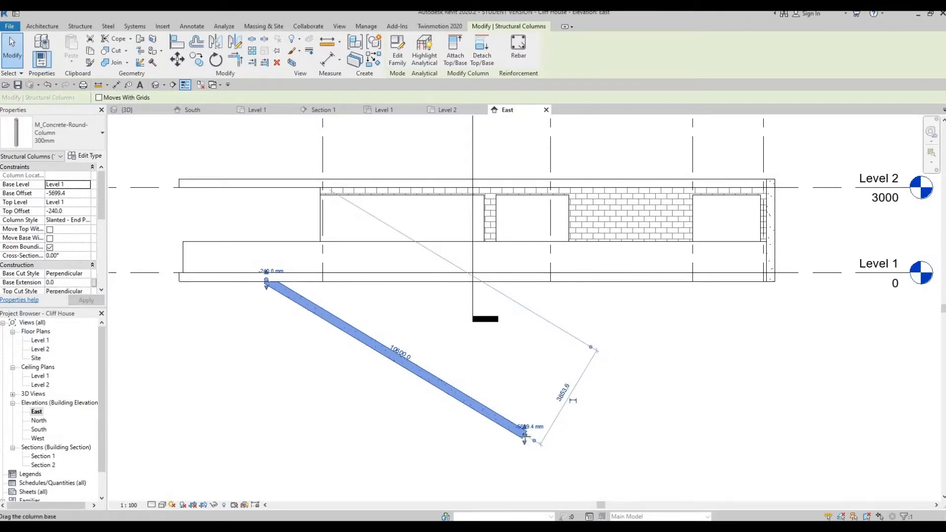
Extend the column's base further down to an offset of about -7689 mm, making the column about 15600 mm long.
{"action": "left_click_drag", "start_coordinate": [525, 436], "coordinate": [641, 494]}
{"action": "middle_click_drag", "start_coordinate": [455, 459], "coordinate": [576, 448]}
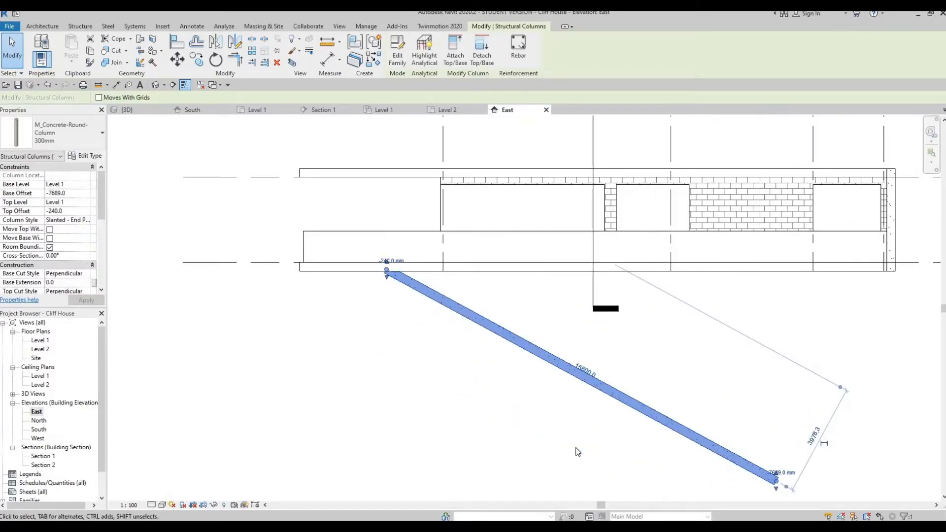
Nudge the column closer to the slab's overhanging end and raise its top end to an offset of about -144.5 mm.
{"action": "key", "text": "Left"}
{"action": "key", "text": "Left"}
{"action": "key", "text": "Left"}
{"action": "key", "text": "Left"}
{"action": "key", "text": "Left"}
{"action": "key", "text": "Left"}
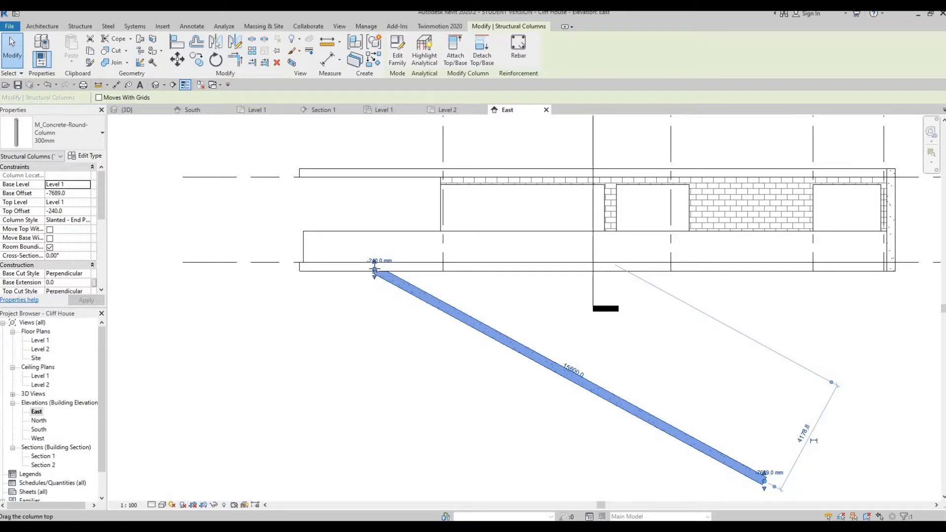
{"action": "left_click_drag", "start_coordinate": [375, 269], "coordinate": [371, 274]}
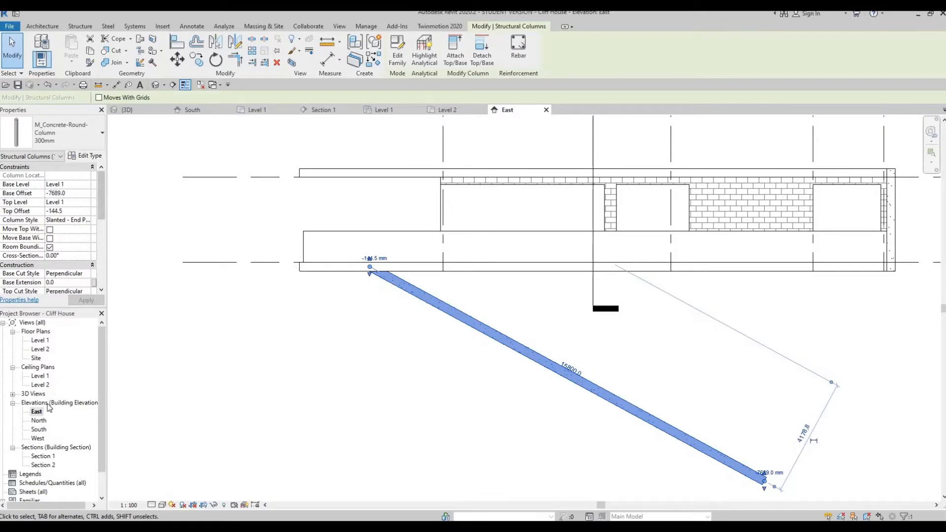
Check the column under the house in the 3D view, and select it in the South elevation.
{"action": "left_click", "coordinate": [164, 84]}
{"action": "left_click", "coordinate": [177, 93]}
{"action": "middle_click_drag", "start_coordinate": [209, 327], "coordinate": [387, 250], "text": "shift"}
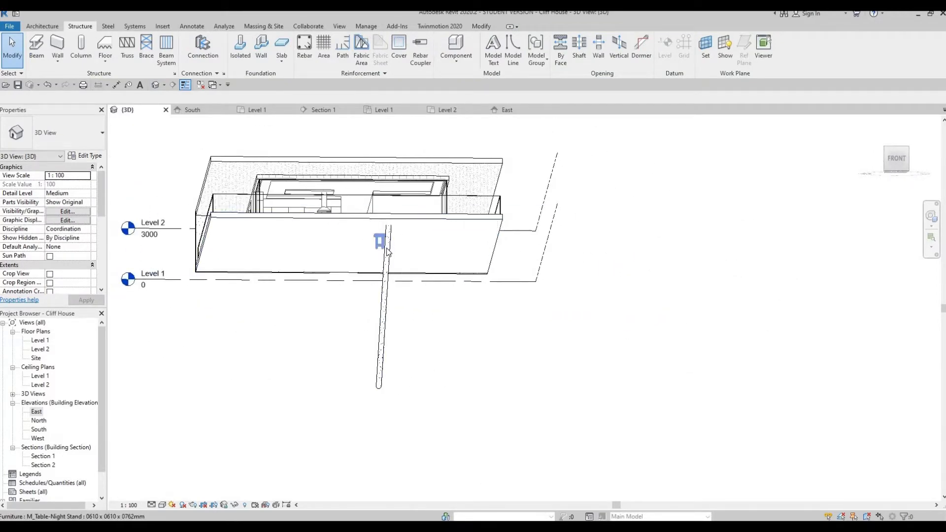
{"action": "double_click", "coordinate": [38, 429]}
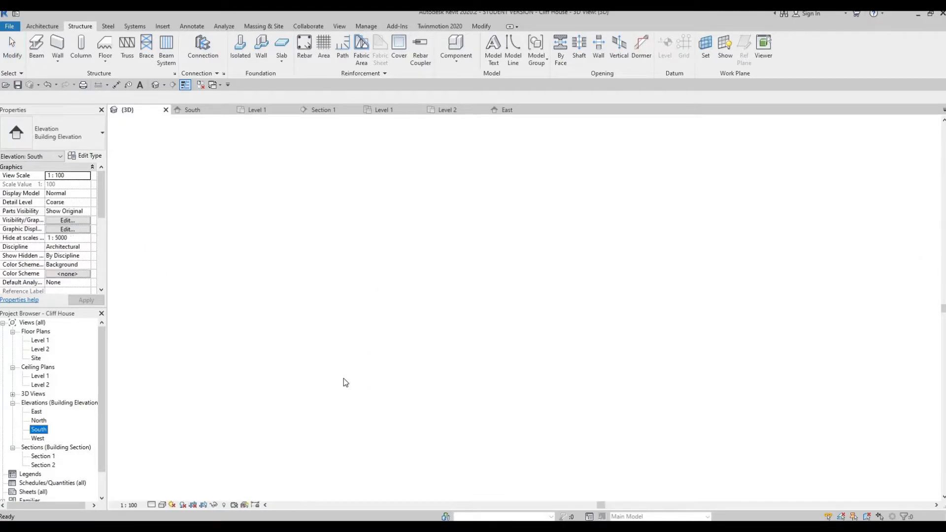
{"action": "scroll", "coordinate": [352, 387], "scroll_direction": "down", "scroll_amount": 4}
{"action": "middle_click_drag", "start_coordinate": [395, 342], "coordinate": [384, 240]}
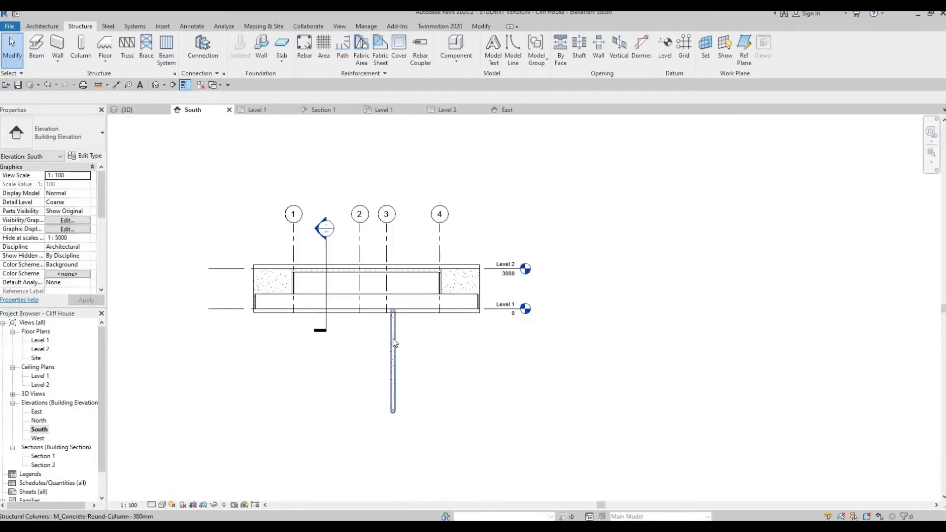
{"action": "left_click", "coordinate": [397, 318]}
{"action": "scroll", "coordinate": [394, 315], "scroll_direction": "up", "scroll_amount": 4}
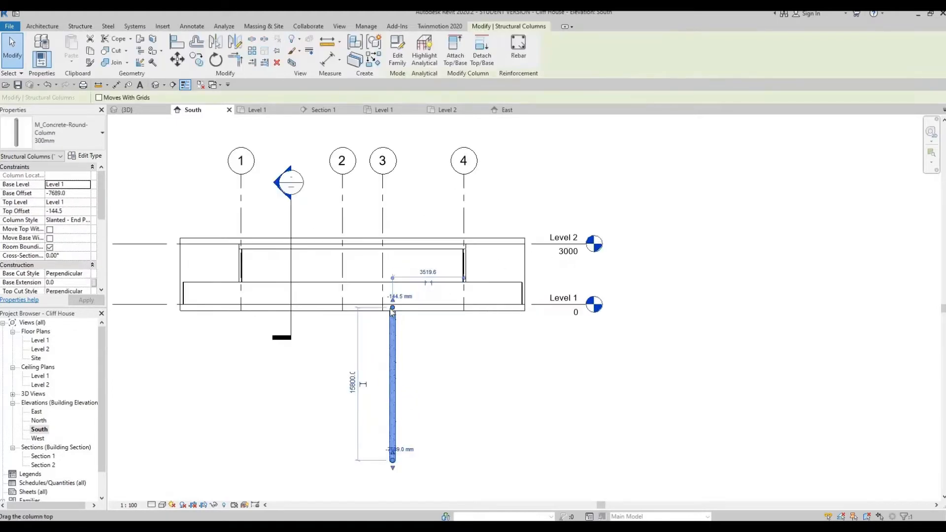
Shift the column to about 3400 mm from grid line 4 and align its top with the slab's underside at -300 mm.
{"action": "left_click_drag", "start_coordinate": [392, 310], "coordinate": [468, 310]}
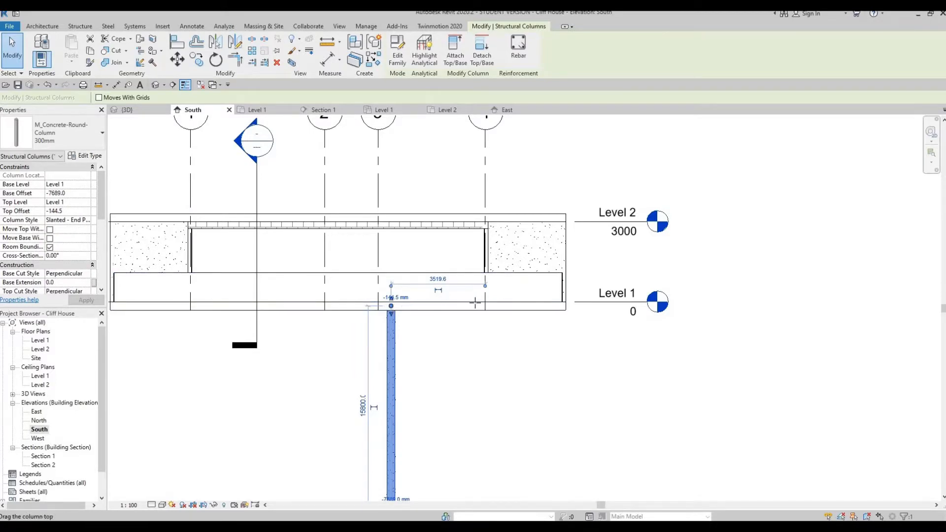
{"action": "left_click_drag", "start_coordinate": [475, 302], "coordinate": [475, 304]}
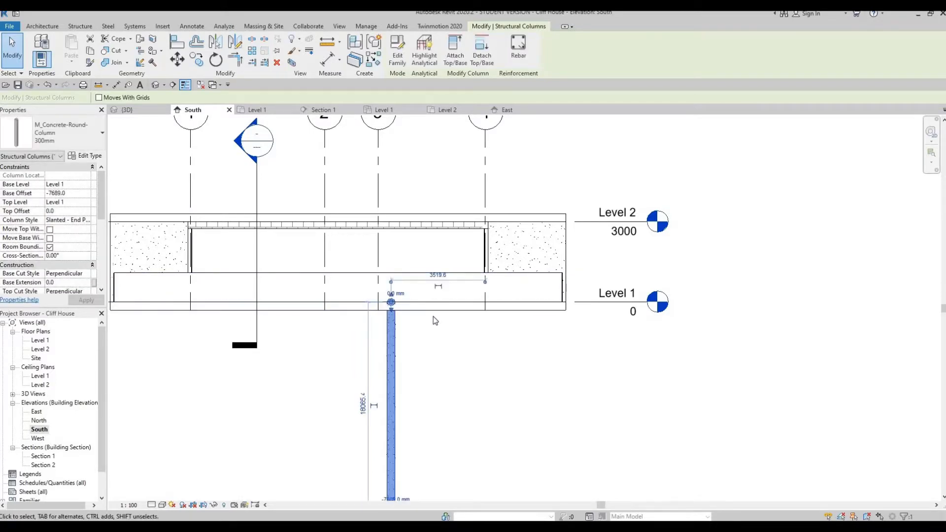
{"action": "key", "text": "Right"}
{"action": "key", "text": "Right"}
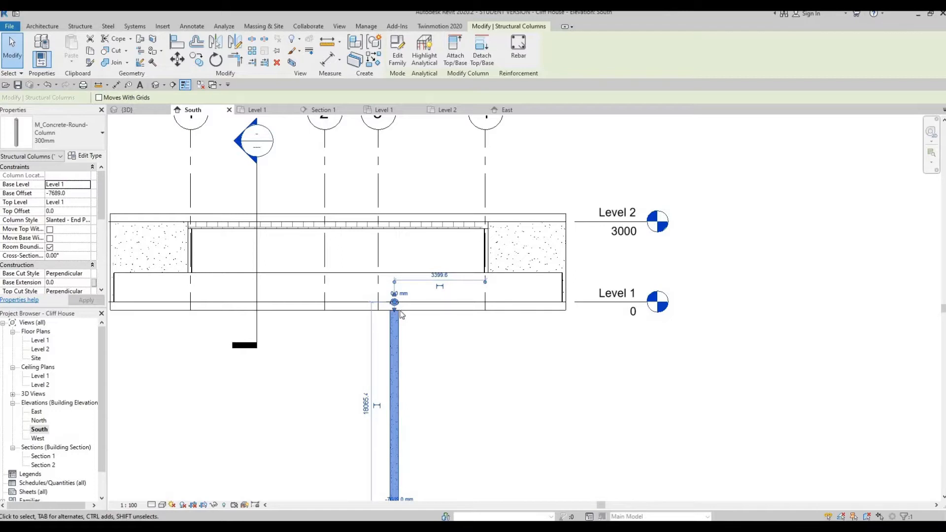
{"action": "left_click_drag", "start_coordinate": [395, 302], "coordinate": [397, 311]}
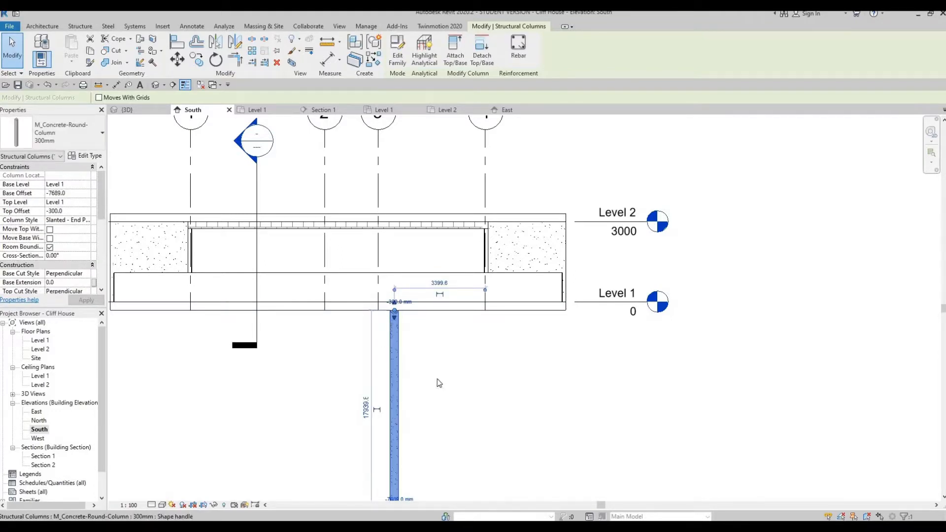
Adjust the column's base end to an offset of about -7672.6 mm, making the column about 17900 mm long.
{"action": "middle_click_drag", "start_coordinate": [400, 421], "coordinate": [410, 347]}
{"action": "scroll", "coordinate": [410, 347], "scroll_direction": "down", "scroll_amount": 1}
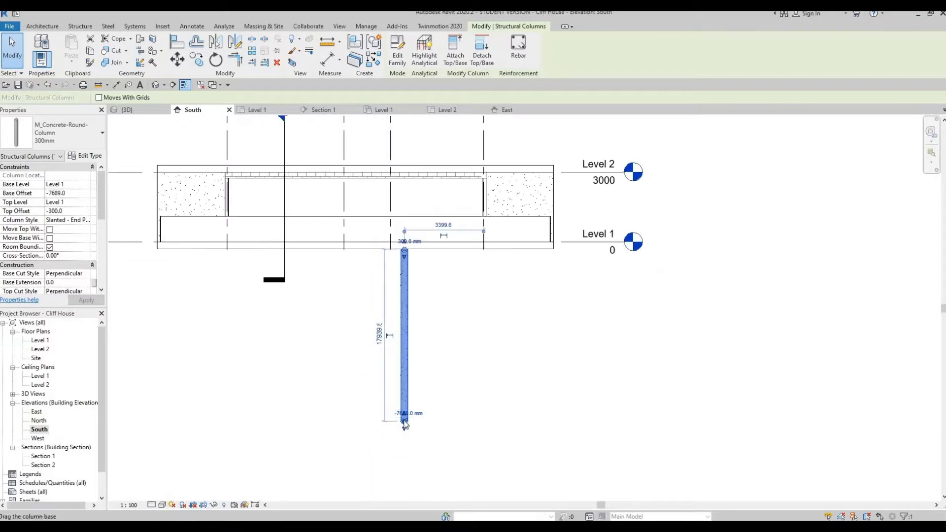
{"action": "left_click_drag", "start_coordinate": [389, 417], "coordinate": [378, 412]}
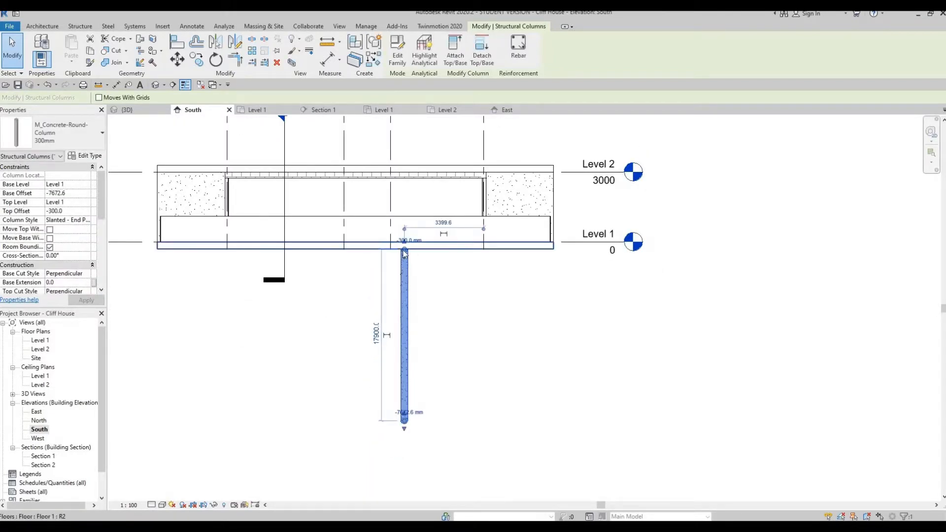
Delete the round concrete column beneath the floor slab in the South elevation.
{"action": "left_click_drag", "start_coordinate": [405, 253], "coordinate": [412, 259]}
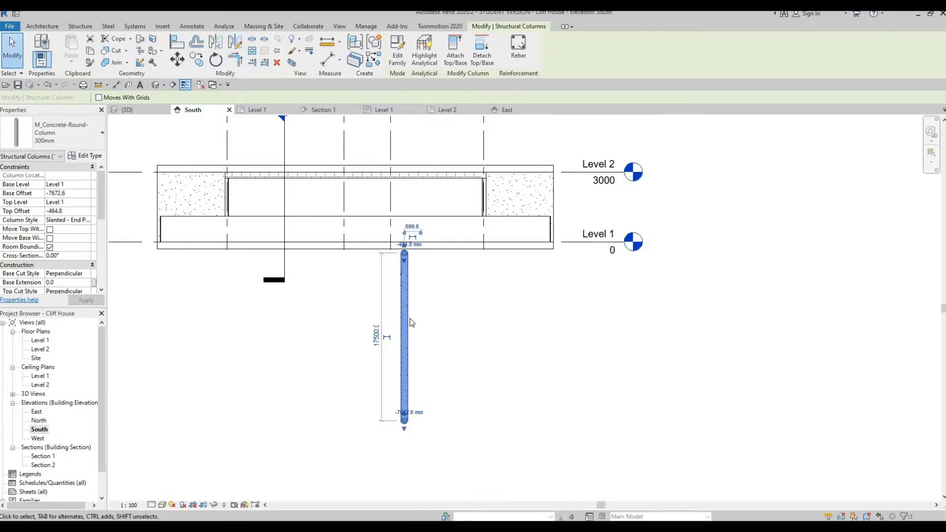
{"action": "key", "text": "Escape"}
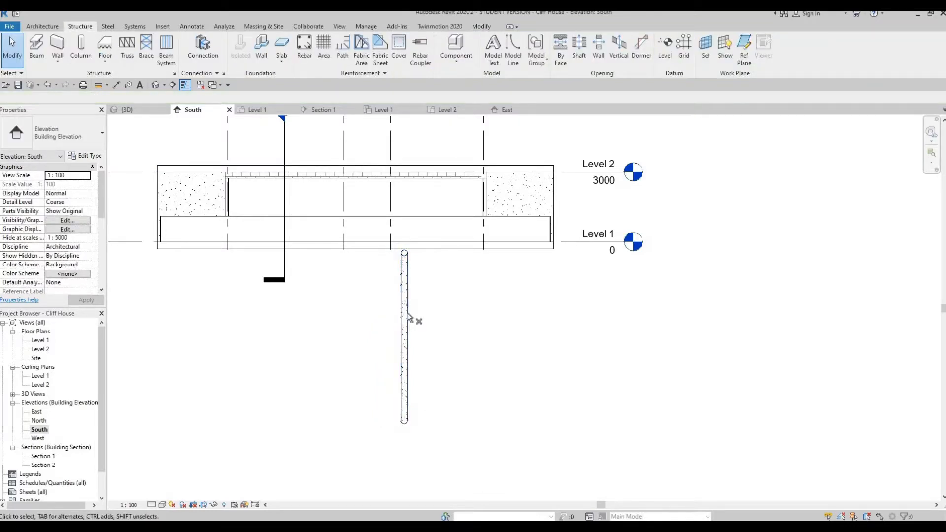
{"action": "key", "text": "Delete"}
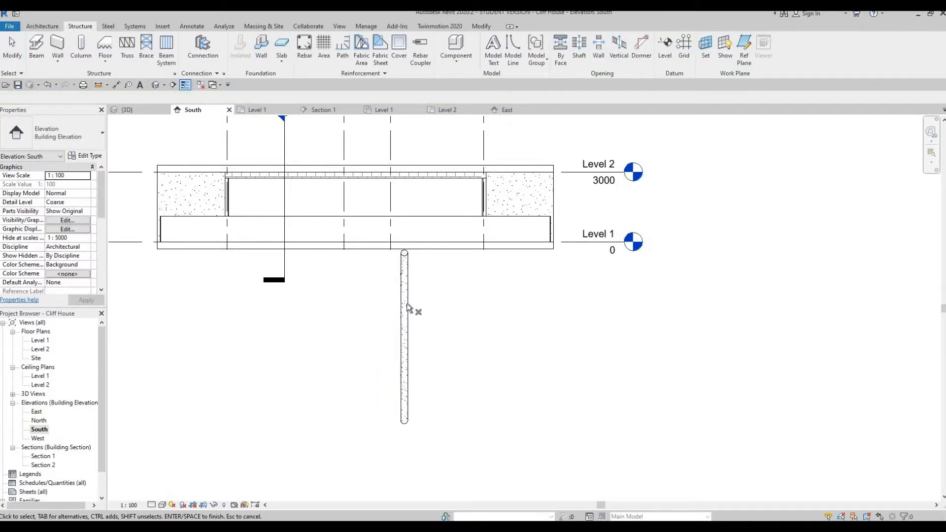
{"action": "key", "text": "Escape"}
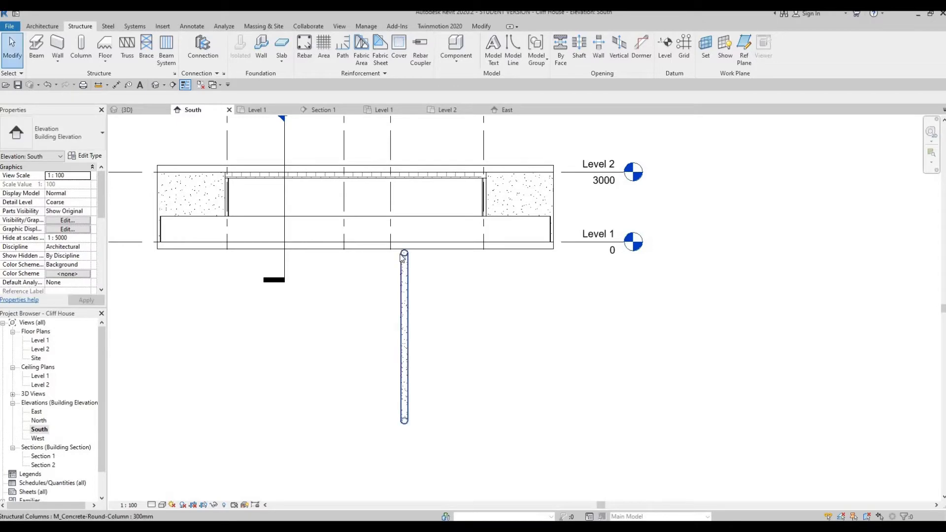
{"action": "left_click", "coordinate": [403, 257]}
{"action": "key", "text": "Delete"}
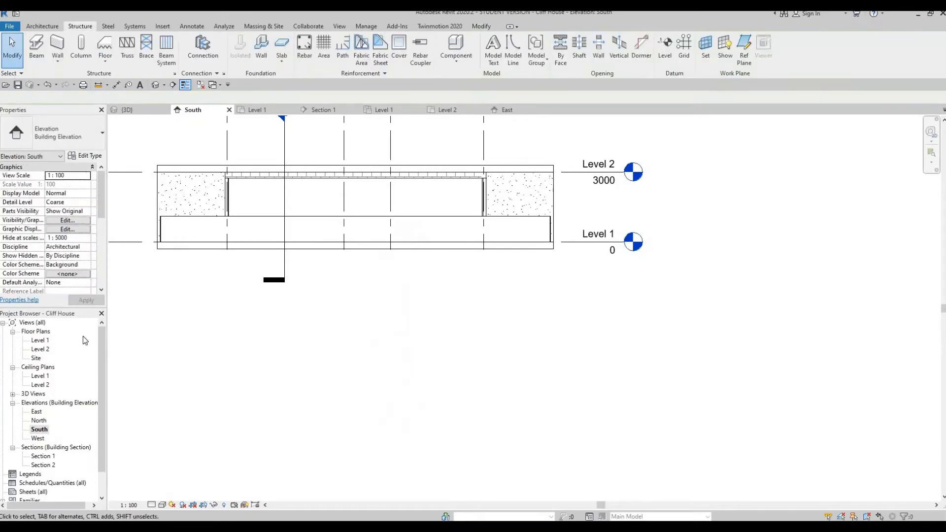
In the Level 1 plan, place a 300 mm slanted round concrete column diagonally toward the dining area, from a -2500 mm to a 0 offset.
{"action": "double_click", "coordinate": [40, 340]}
{"action": "scroll", "coordinate": [376, 260], "scroll_direction": "up", "scroll_amount": 3}
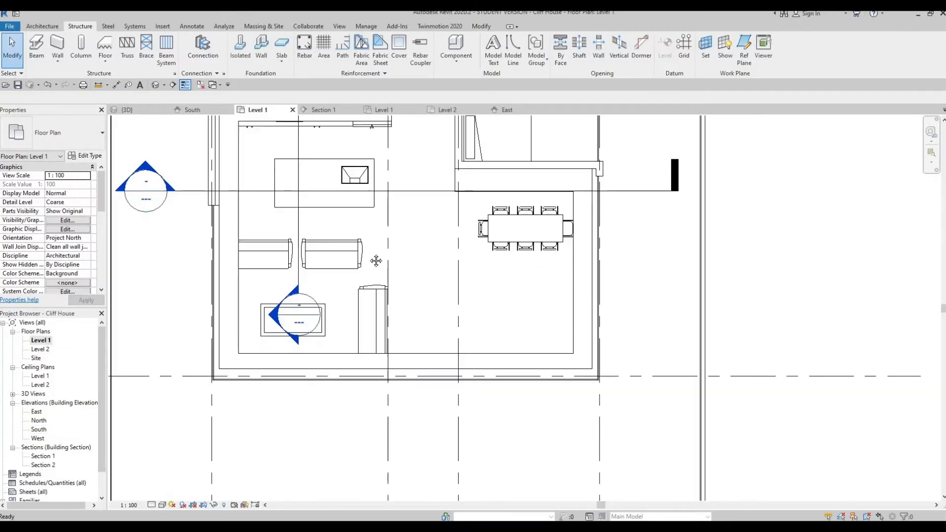
{"action": "middle_click_drag", "start_coordinate": [153, 119], "coordinate": [129, 132]}
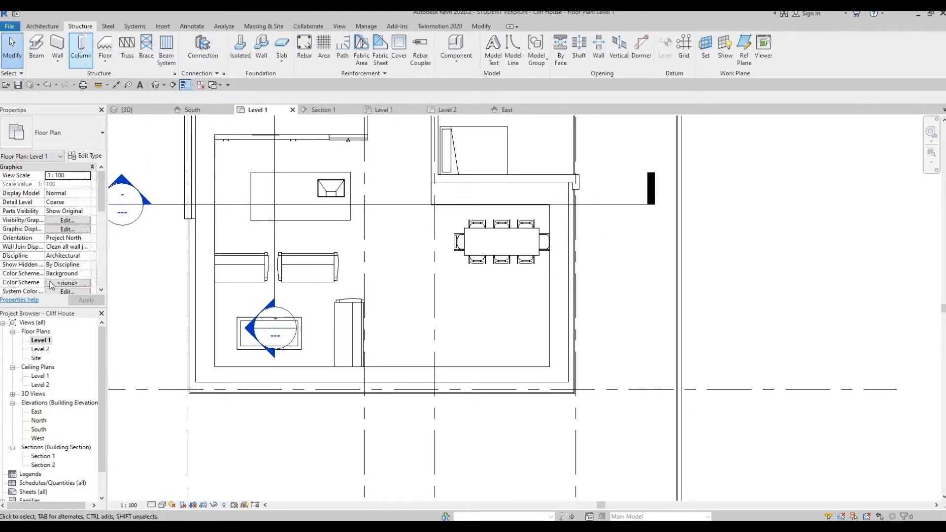
{"action": "left_click", "coordinate": [82, 48]}
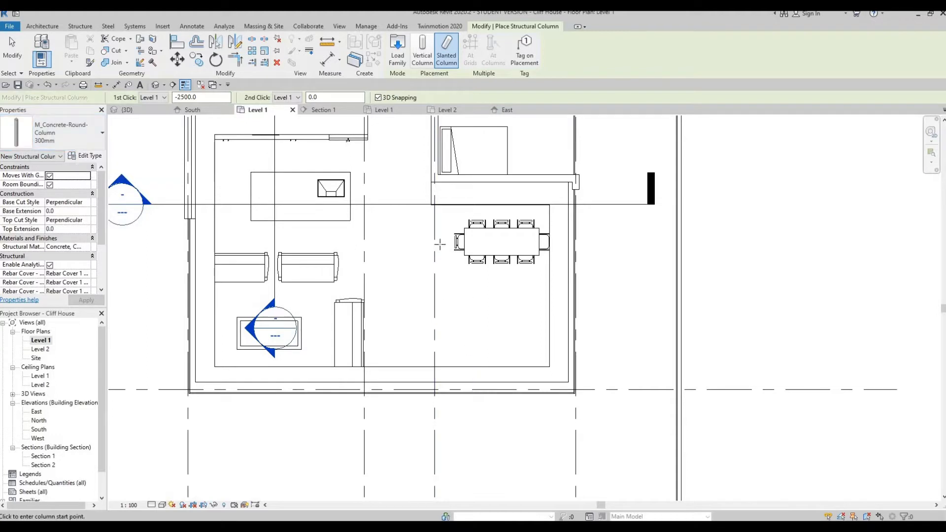
{"action": "left_click", "coordinate": [403, 180]}
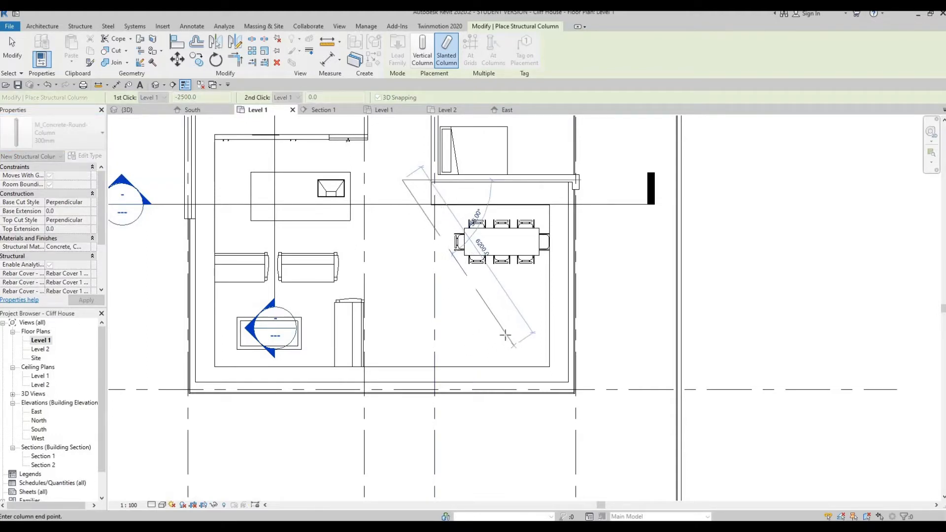
{"action": "left_click", "coordinate": [503, 337]}
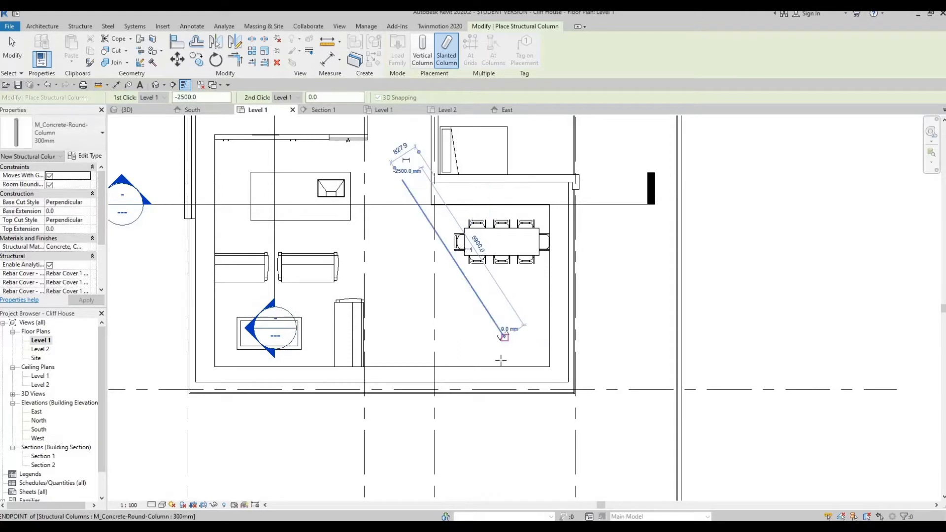
{"action": "scroll", "coordinate": [468, 320], "scroll_direction": "down", "scroll_amount": 3}
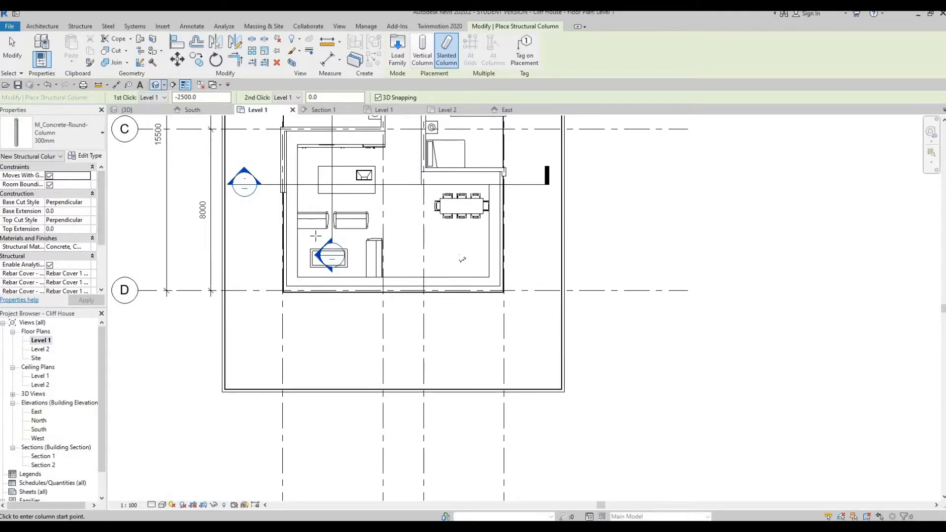
{"action": "left_click", "coordinate": [143, 110]}
{"action": "middle_click_drag", "start_coordinate": [226, 308], "coordinate": [409, 258], "text": "shift"}
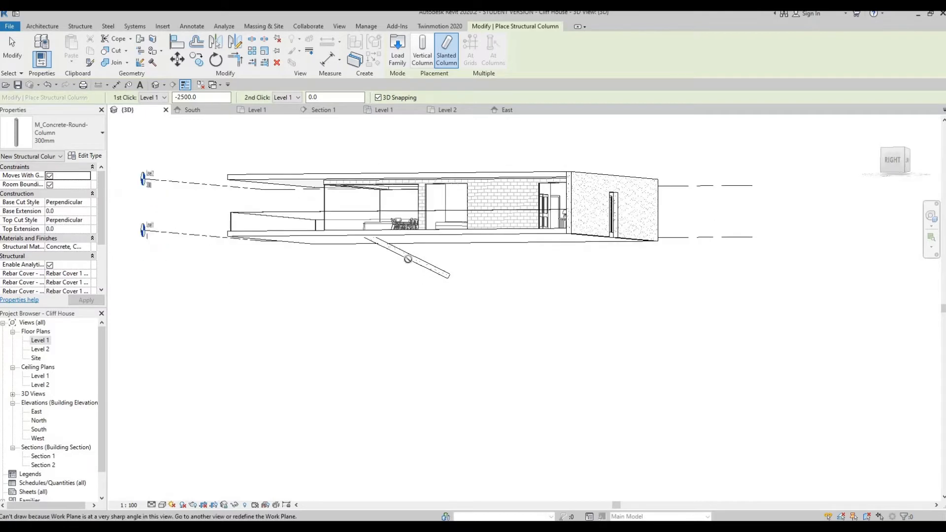
{"action": "key", "text": "Escape"}
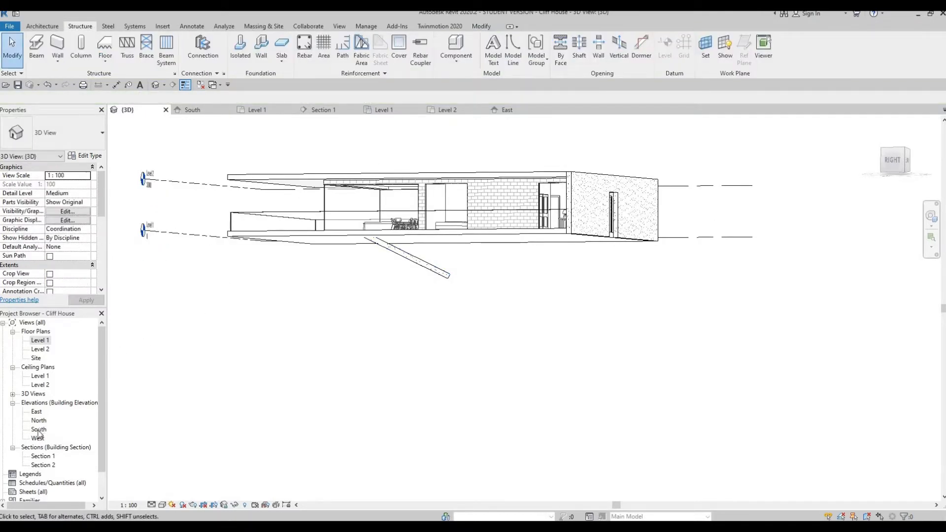
In the East elevation, extend the slanted column's base end down and toward the rear of the house, to an offset of about -6000 mm.
{"action": "left_click", "coordinate": [39, 430]}
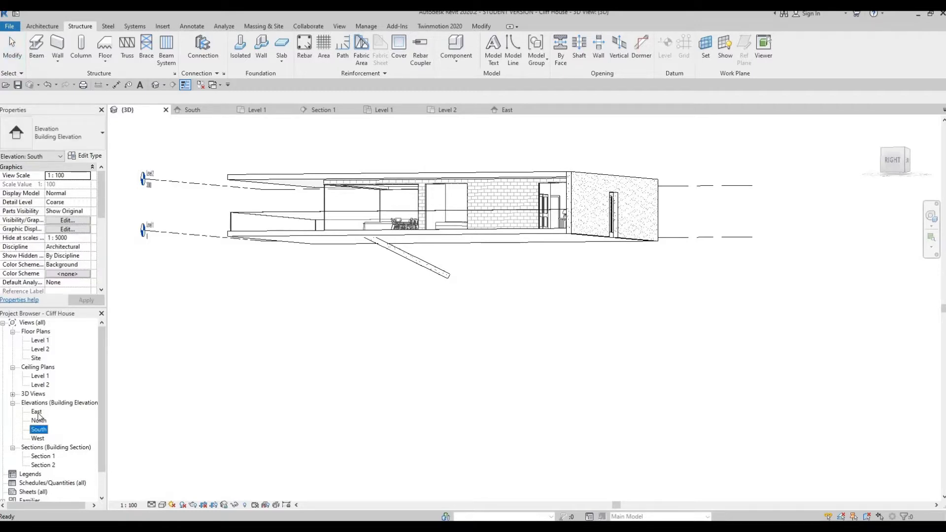
{"action": "double_click", "coordinate": [37, 412]}
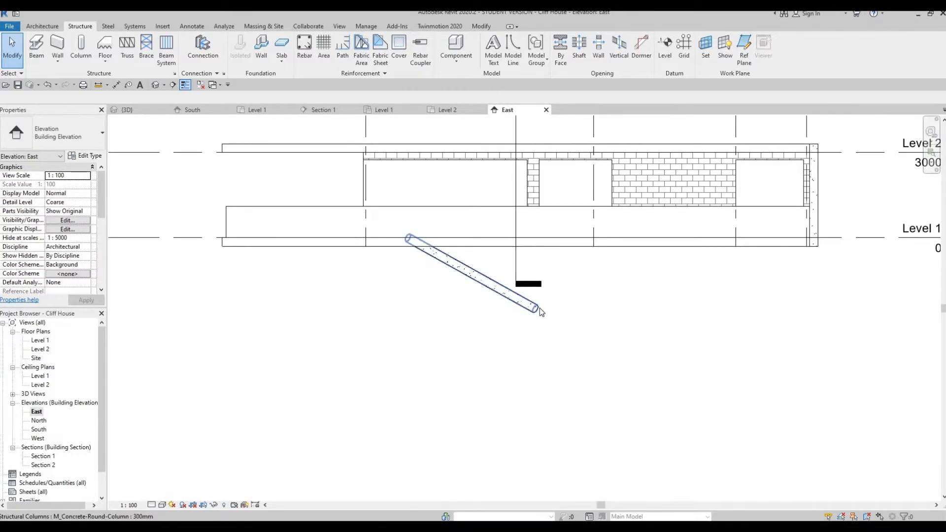
{"action": "left_click", "coordinate": [539, 309]}
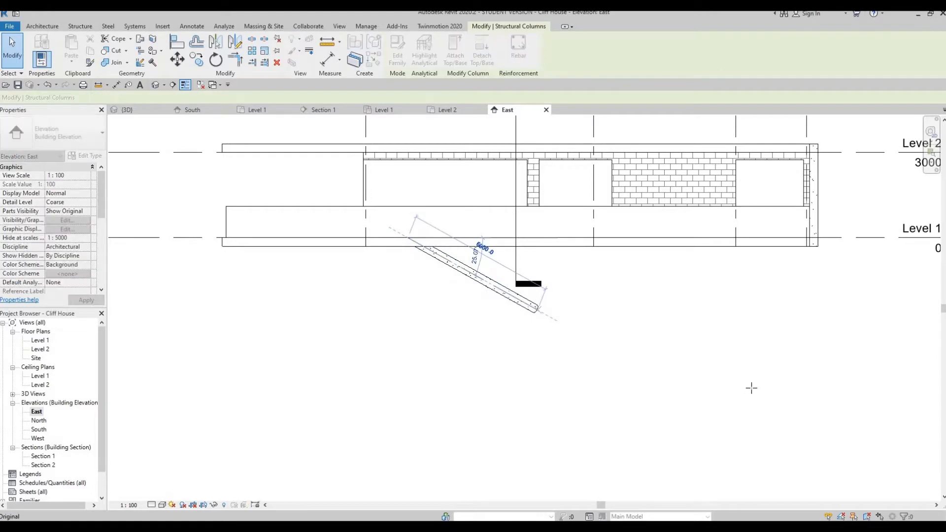
{"action": "left_click_drag", "start_coordinate": [752, 389], "coordinate": [756, 407]}
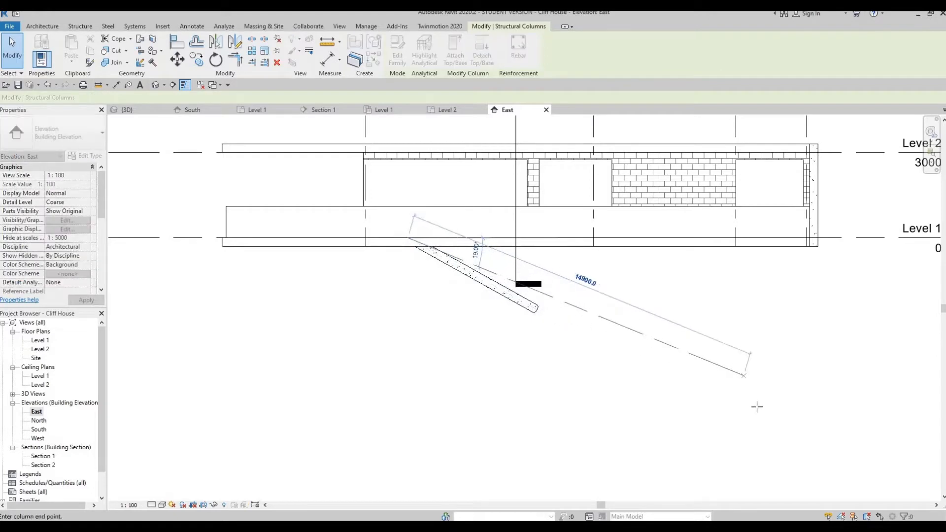
Nudge the column toward the slab's overhanging terrace end and bring its top to an offset of -300 mm.
{"action": "left_click", "coordinate": [481, 280]}
{"action": "key", "text": "Left"}
{"action": "key", "text": "Left"}
{"action": "key", "text": "Down"}
{"action": "key", "text": "Down"}
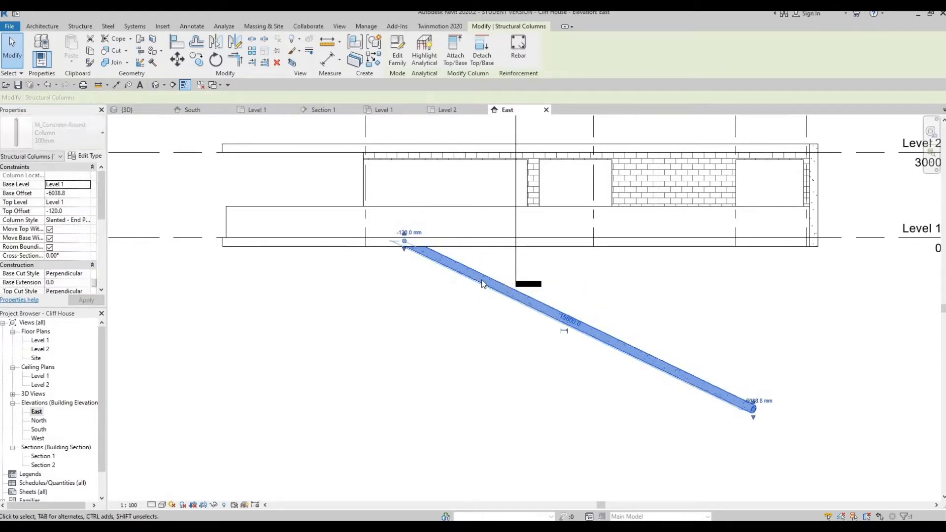
{"action": "key", "text": "Left"}
{"action": "key", "text": "Left"}
{"action": "key", "text": "Left"}
{"action": "key", "text": "Left"}
{"action": "key", "text": "Left"}
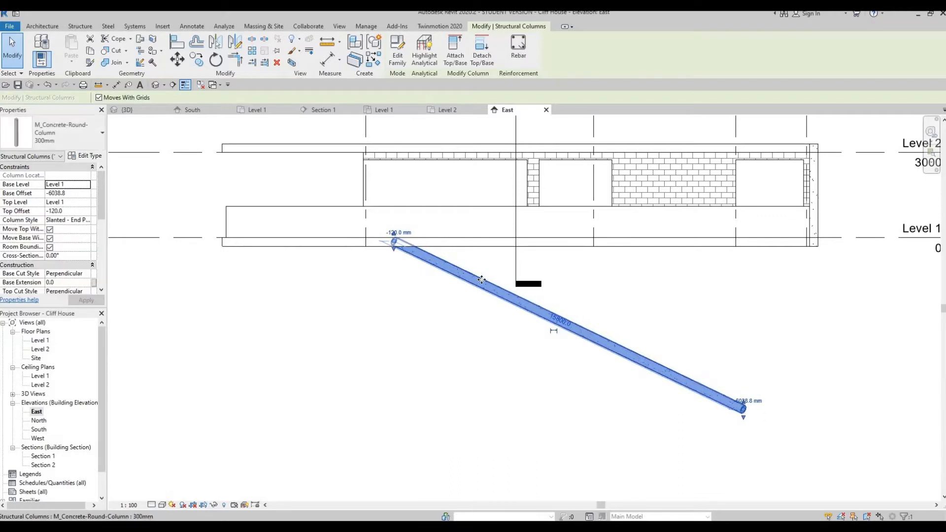
{"action": "key", "text": "Down"}
{"action": "key", "text": "Down"}
{"action": "key", "text": "Left"}
{"action": "key", "text": "Left"}
{"action": "key", "text": "Left"}
{"action": "key", "text": "Left"}
{"action": "key", "text": "Left"}
{"action": "key", "text": "Left"}
{"action": "key", "text": "Left"}
{"action": "key", "text": "Left"}
{"action": "key", "text": "Left"}
{"action": "key", "text": "Left"}
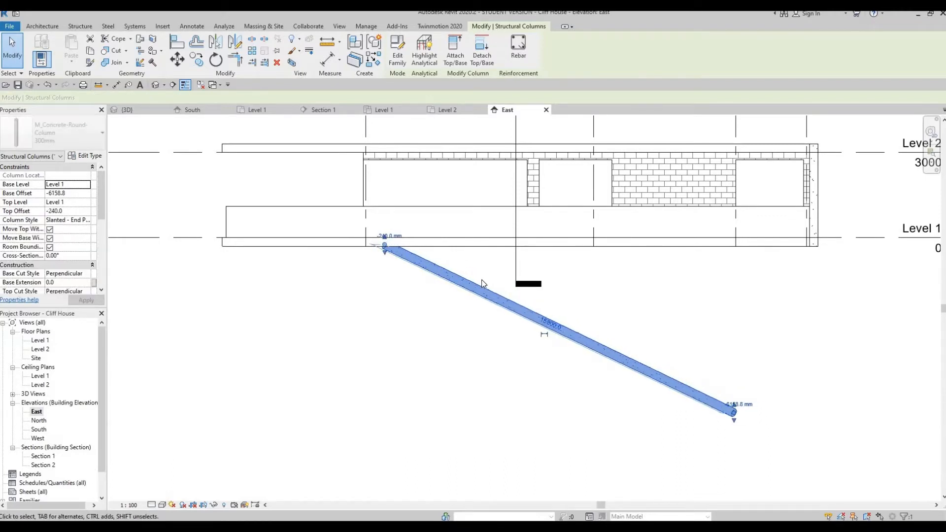
{"action": "key", "text": "Left"}
{"action": "key", "text": "Left"}
{"action": "key", "text": "Left"}
{"action": "key", "text": "Left"}
{"action": "key", "text": "Left"}
{"action": "key", "text": "Left"}
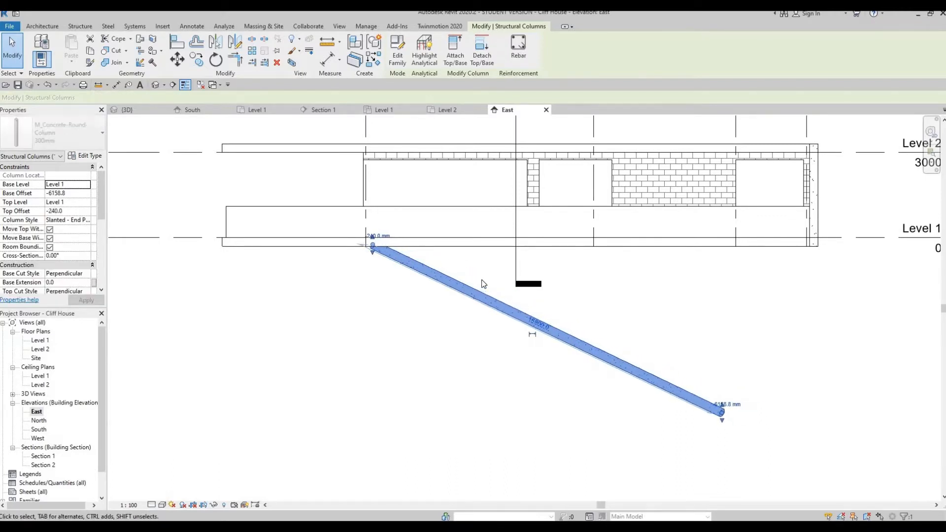
{"action": "key", "text": "Left"}
{"action": "key", "text": "Left"}
{"action": "key", "text": "Left"}
{"action": "key", "text": "Left"}
{"action": "key", "text": "Left"}
{"action": "key", "text": "Left"}
{"action": "key", "text": "Left"}
{"action": "key", "text": "Left"}
{"action": "key", "text": "Left"}
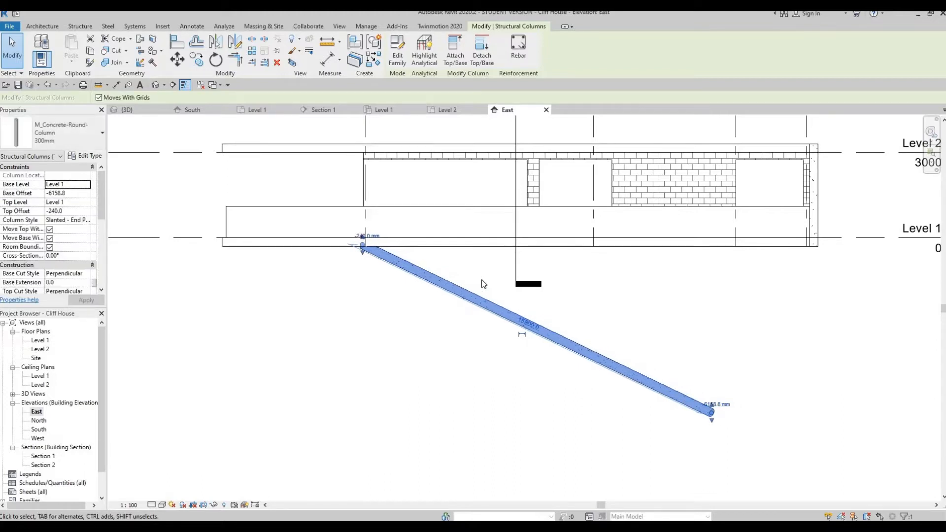
{"action": "key", "text": "Left"}
{"action": "key", "text": "Left"}
{"action": "key", "text": "Left"}
{"action": "key", "text": "Left"}
{"action": "key", "text": "Left"}
{"action": "key", "text": "Left"}
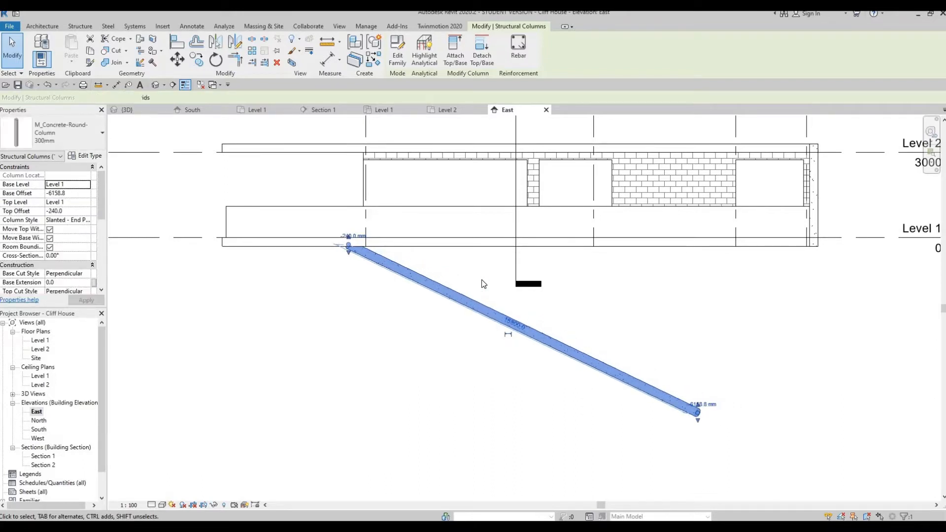
{"action": "key", "text": "Down"}
{"action": "key", "text": "Left"}
{"action": "key", "text": "Left"}
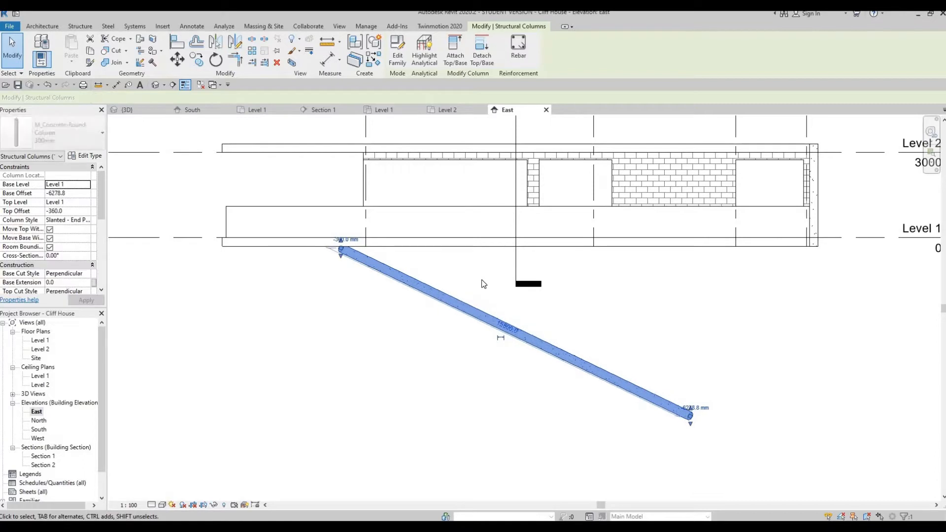
{"action": "key", "text": "Left"}
{"action": "key", "text": "Left"}
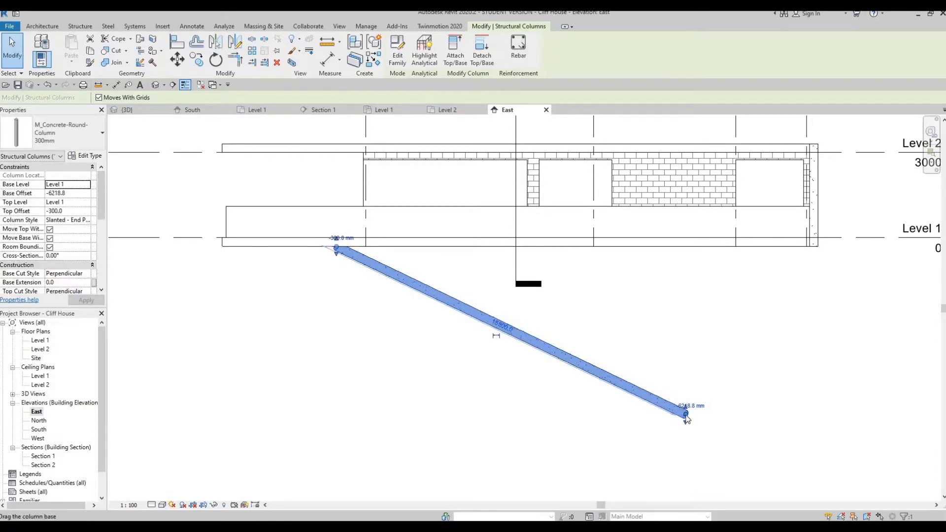
Extend the column's base end further down to make it about 23700 mm long, and nudge the column up to a top offset of -240 mm.
{"action": "left_click_drag", "start_coordinate": [755, 441], "coordinate": [862, 488]}
{"action": "key", "text": "Left"}
{"action": "key", "text": "Left"}
{"action": "key", "text": "Left"}
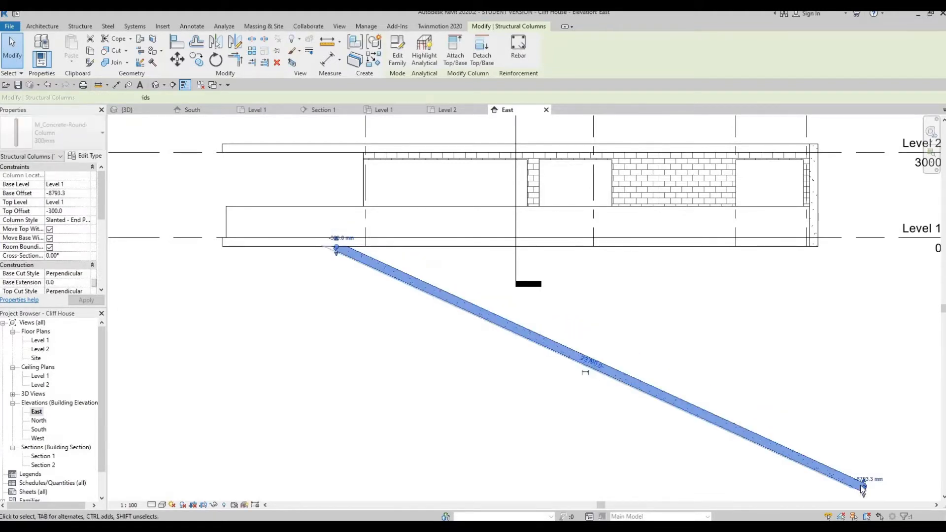
{"action": "key", "text": "Up"}
{"action": "key", "text": "Up"}
{"action": "key", "text": "Up"}
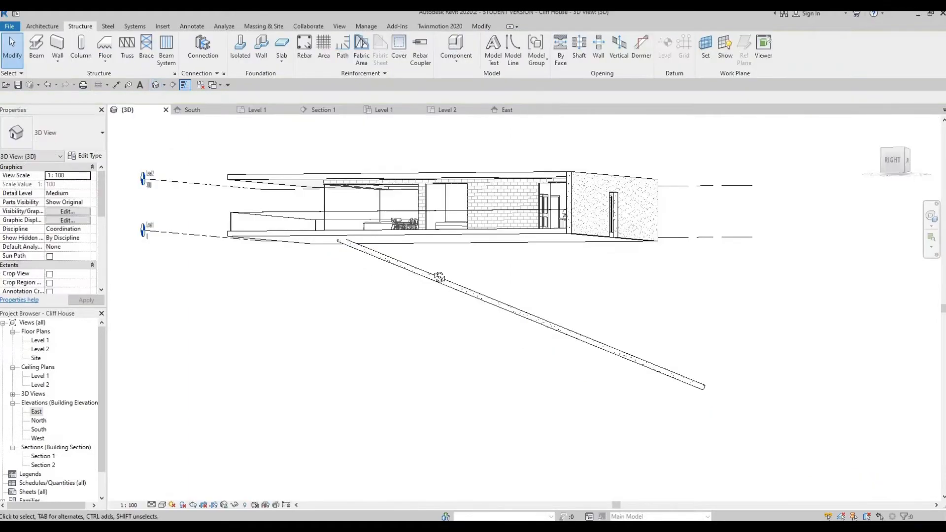
In the South elevation, shift the slanted column sideways toward grid line 4 until its top end sits just short of that grid line.
{"action": "middle_click_drag", "start_coordinate": [439, 278], "coordinate": [94, 406], "text": "shift"}
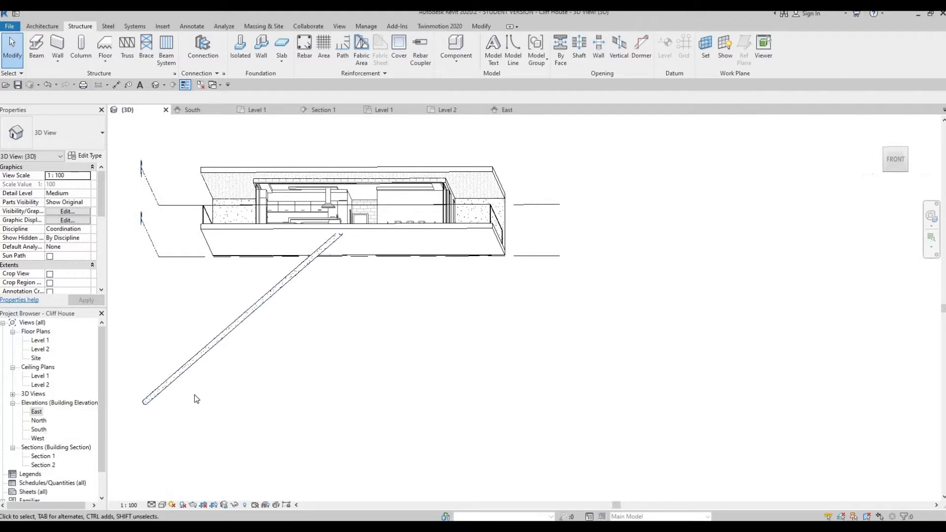
{"action": "key", "text": "ctrl+Tab"}
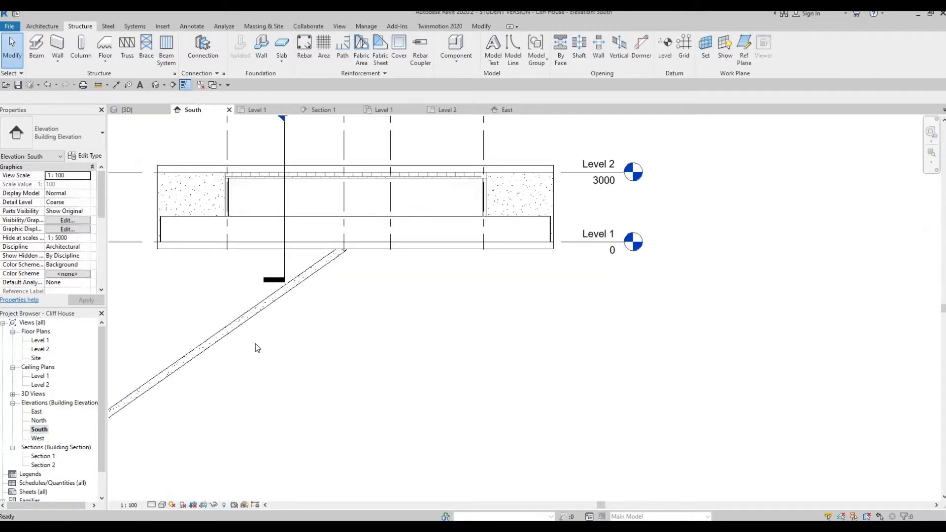
{"action": "left_click", "coordinate": [252, 316]}
{"action": "key", "text": "Right"}
{"action": "key", "text": "Right"}
{"action": "key", "text": "Right"}
{"action": "key", "text": "Right"}
{"action": "key", "text": "Right"}
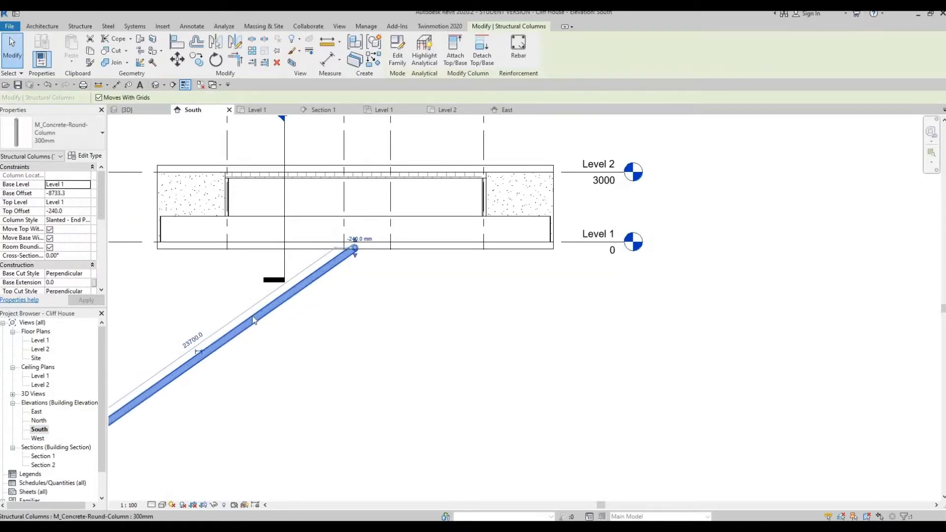
{"action": "key", "text": "Right"}
{"action": "key", "text": "Right"}
{"action": "key", "text": "Right"}
{"action": "key", "text": "Right"}
{"action": "key", "text": "Right"}
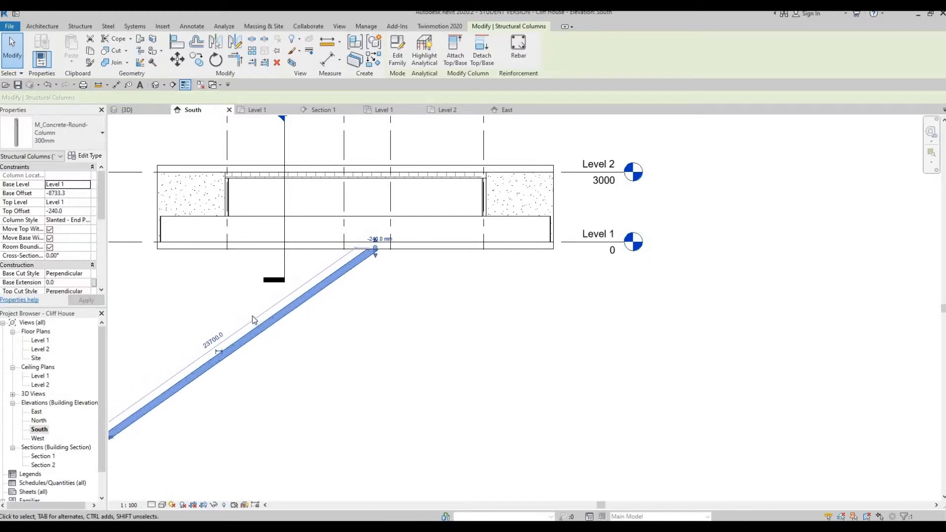
{"action": "key", "text": "Right"}
{"action": "key", "text": "Right"}
{"action": "key", "text": "Right"}
{"action": "key", "text": "Right"}
{"action": "key", "text": "Right"}
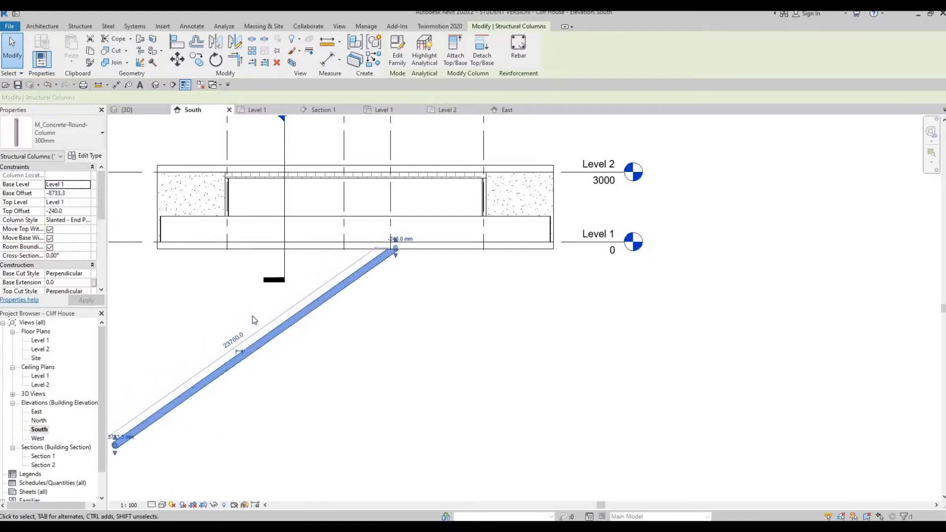
{"action": "key", "text": "Right"}
{"action": "key", "text": "Right"}
{"action": "key", "text": "Right"}
{"action": "key", "text": "Right"}
{"action": "key", "text": "Right"}
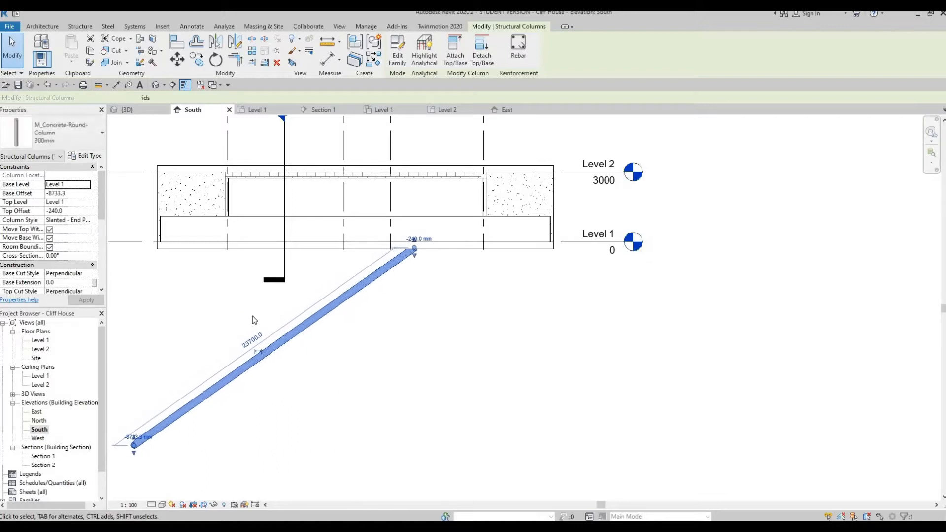
{"action": "key", "text": "Right"}
{"action": "key", "text": "Right"}
{"action": "key", "text": "Right"}
{"action": "key", "text": "Right"}
{"action": "key", "text": "Right"}
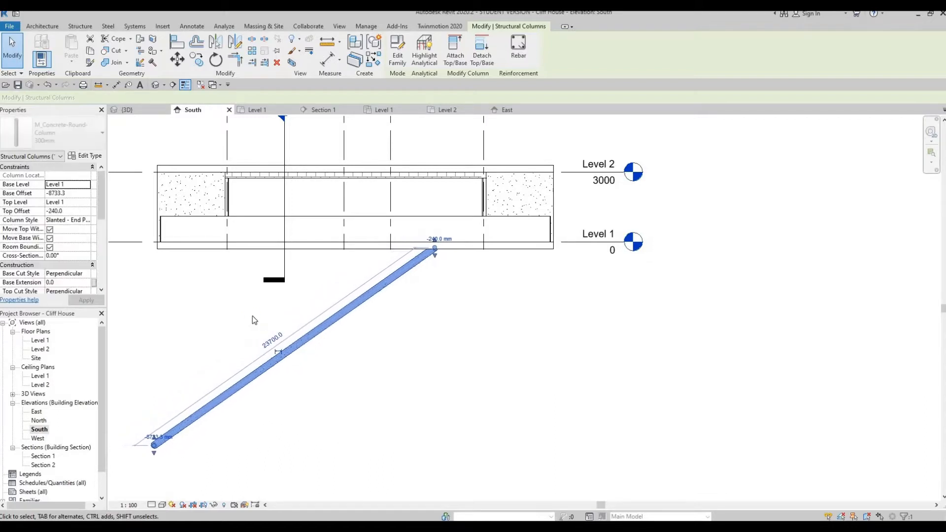
{"action": "key", "text": "Right"}
{"action": "key", "text": "Right"}
{"action": "key", "text": "Right"}
{"action": "key", "text": "Right"}
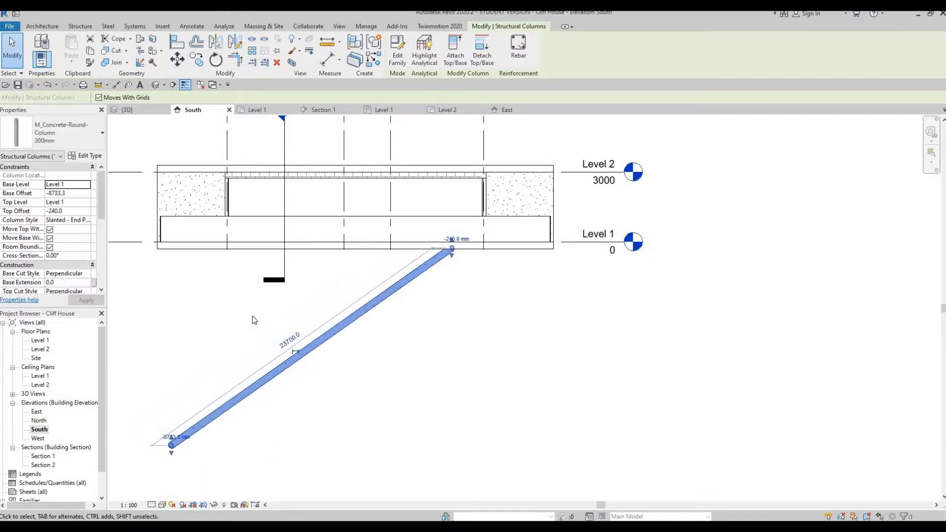
In the South elevation, nudge the slanted column sideways past grid line 4 until its top end sits just inside the slab's outer edge.
{"action": "key", "text": "Right"}
{"action": "key", "text": "Right"}
{"action": "key", "text": "Right"}
{"action": "key", "text": "Right"}
{"action": "key", "text": "Right"}
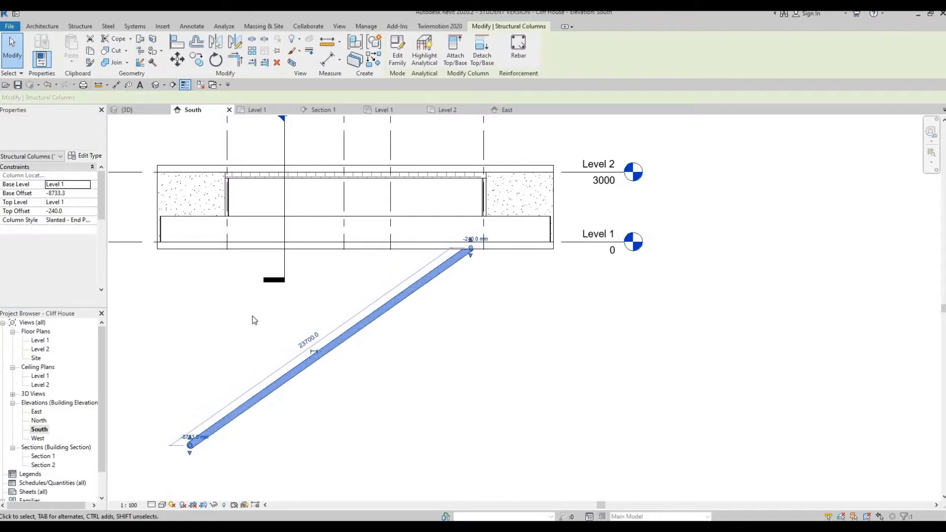
{"action": "key", "text": "Right"}
{"action": "key", "text": "Right"}
{"action": "key", "text": "Right"}
{"action": "key", "text": "Right"}
{"action": "key", "text": "Right"}
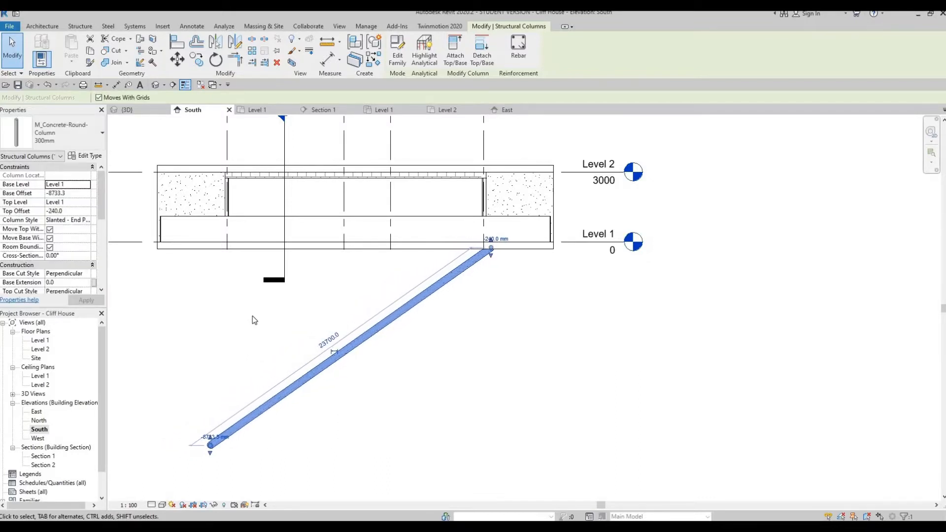
{"action": "key", "text": "Right"}
{"action": "key", "text": "Right"}
{"action": "key", "text": "Right"}
{"action": "key", "text": "Right"}
{"action": "key", "text": "Right"}
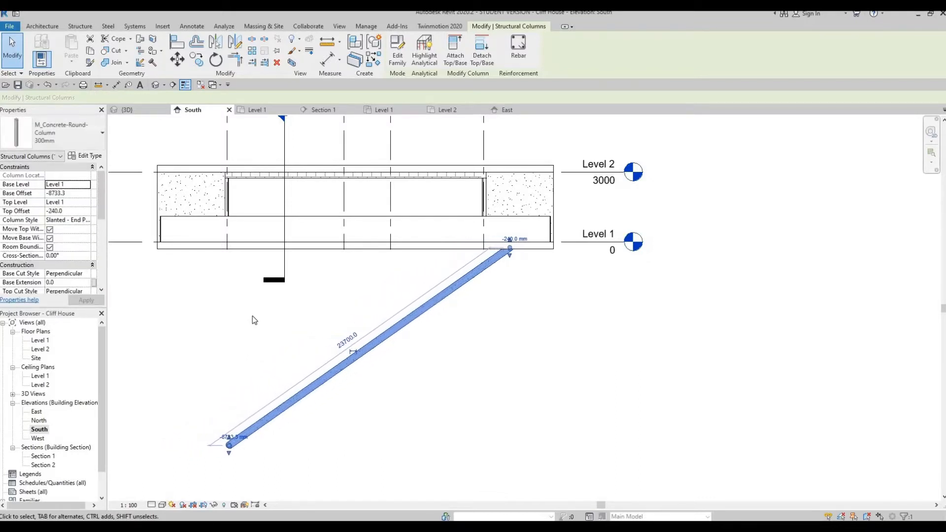
{"action": "key", "text": "Right"}
{"action": "key", "text": "Right"}
{"action": "key", "text": "Right"}
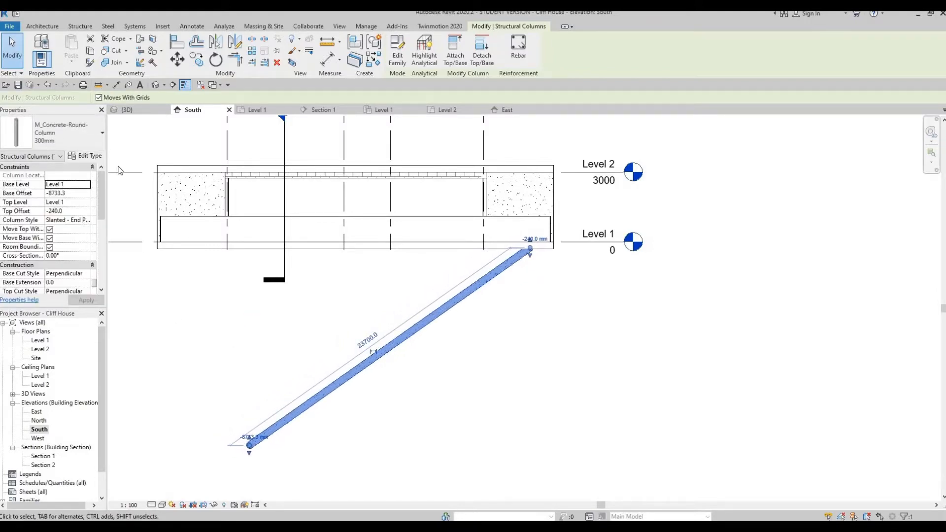
In the Level 1 plan, mirror a copy of the slanted column about an axis drawn through the midpoint of the floor slab's front edge.
{"action": "middle_click_drag", "start_coordinate": [119, 166], "coordinate": [133, 149]}
{"action": "left_click", "coordinate": [155, 85]}
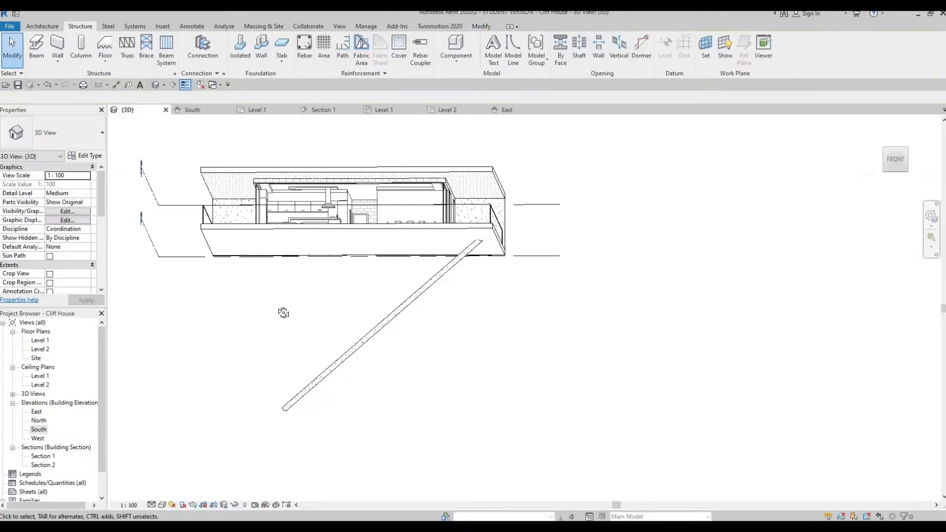
{"action": "middle_click_drag", "start_coordinate": [284, 313], "coordinate": [489, 210], "text": "shift"}
{"action": "left_click", "coordinate": [456, 226]}
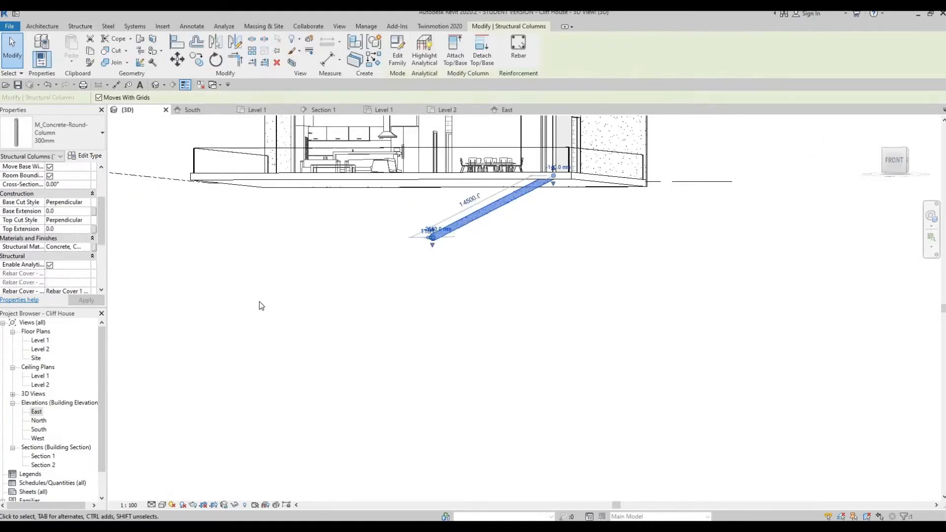
{"action": "double_click", "coordinate": [39, 340]}
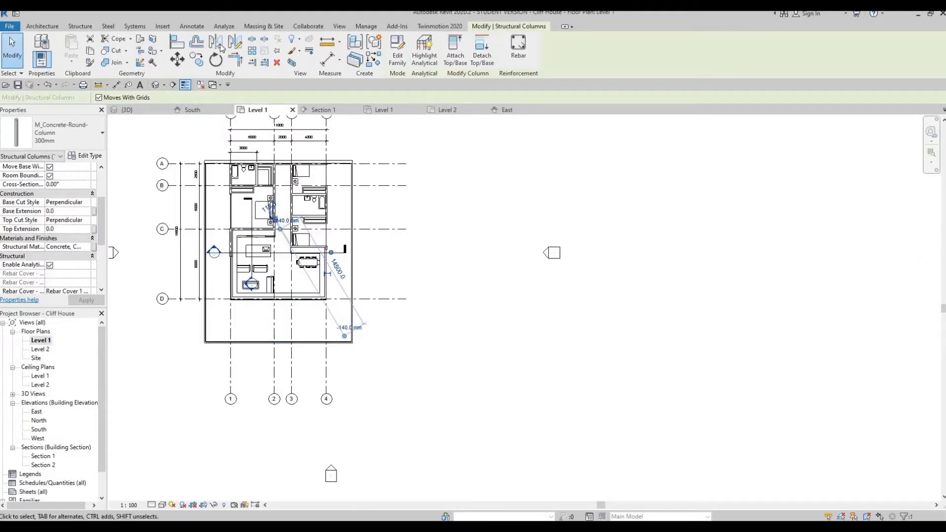
{"action": "left_click", "coordinate": [235, 43]}
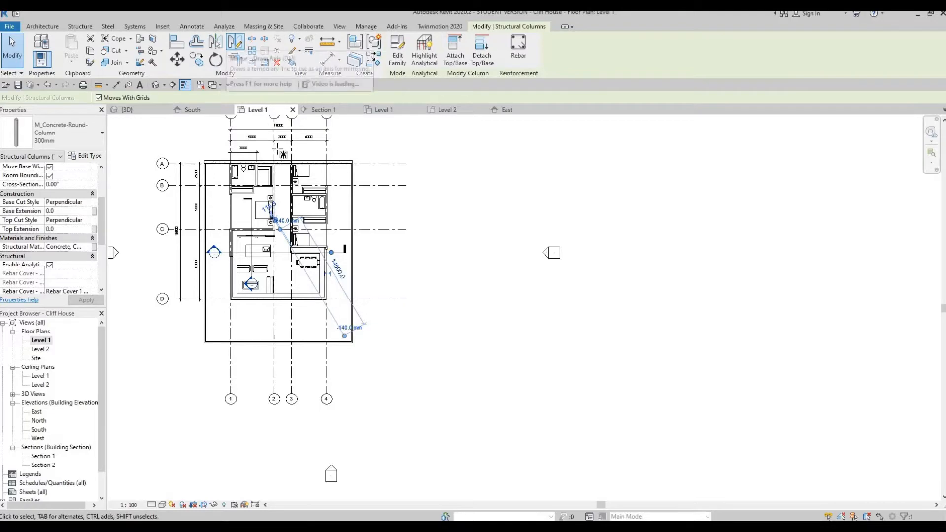
{"action": "scroll", "coordinate": [278, 342], "scroll_direction": "up", "scroll_amount": 1}
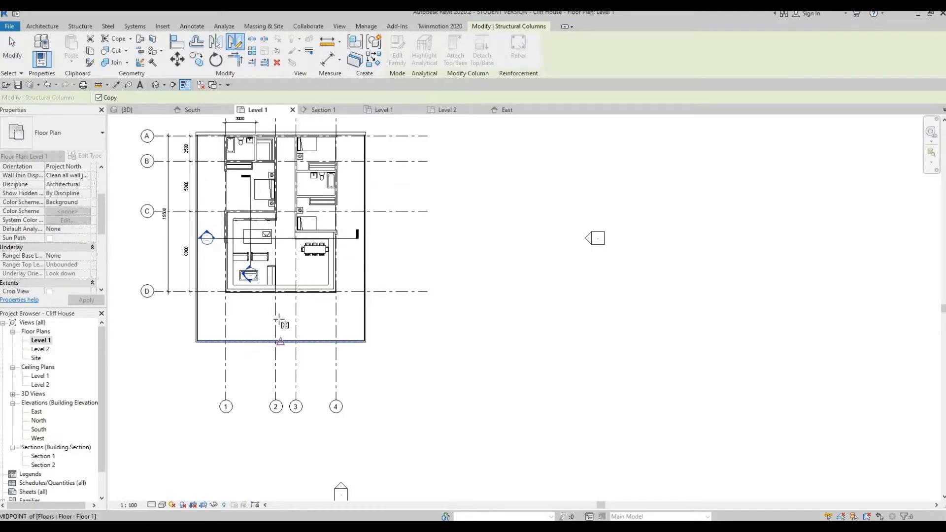
{"action": "left_click", "coordinate": [280, 342]}
{"action": "left_click", "coordinate": [280, 308]}
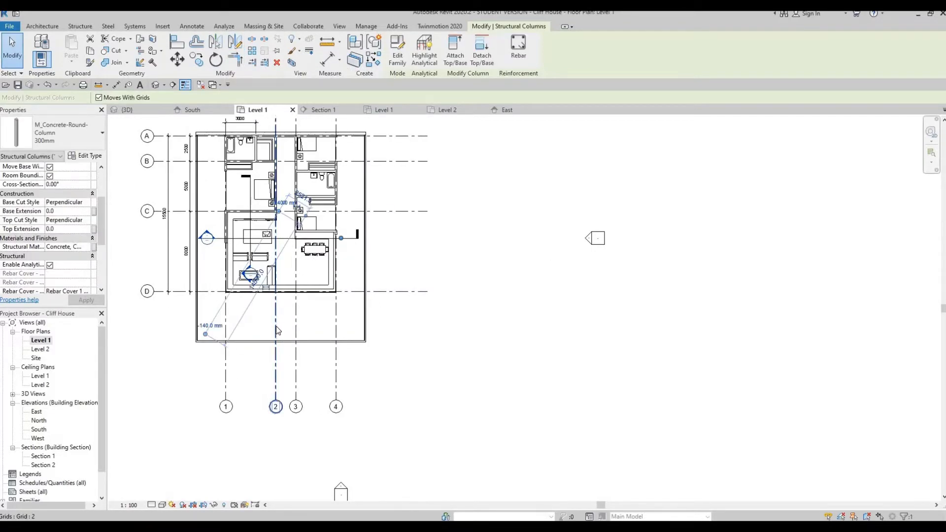
{"action": "key", "text": "Escape"}
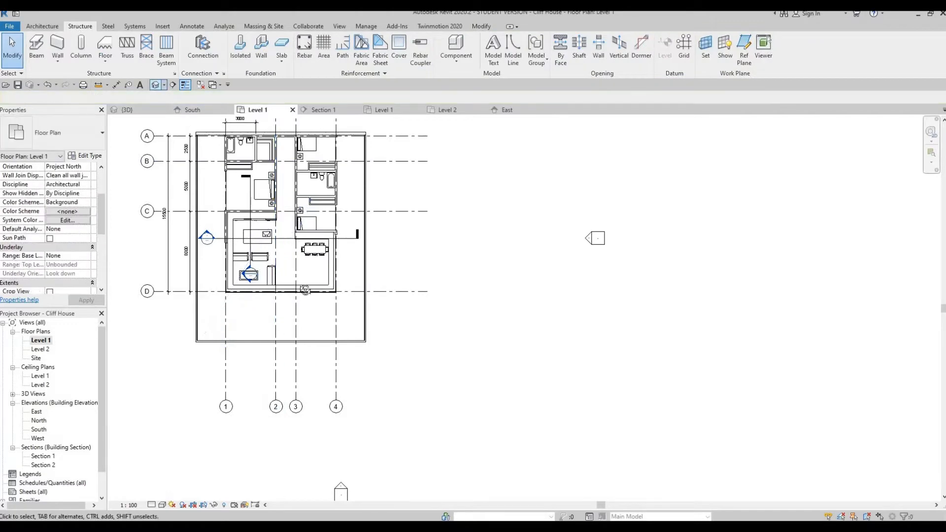
Examine the mirrored pair of slanted columns beneath the house from several sides in the 3D view.
{"action": "left_click", "coordinate": [123, 109]}
{"action": "middle_click_drag", "start_coordinate": [393, 229], "coordinate": [475, 250], "text": "shift"}
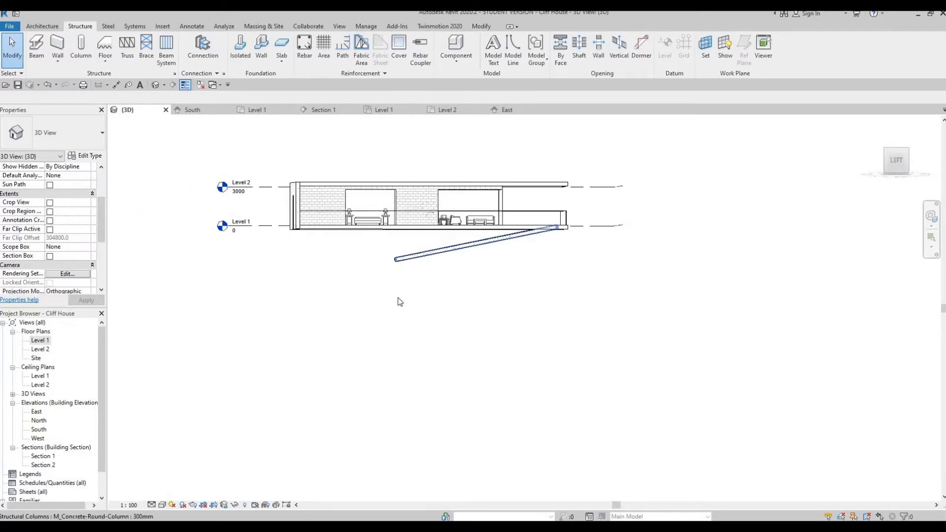
{"action": "middle_click_drag", "start_coordinate": [177, 277], "coordinate": [414, 271], "text": "shift"}
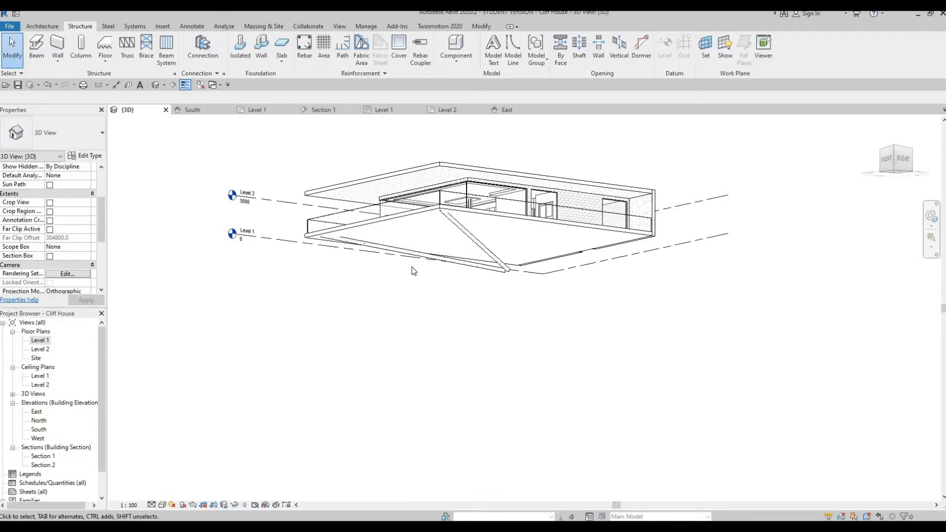
{"action": "middle_click_drag", "start_coordinate": [466, 324], "coordinate": [465, 324], "text": "shift"}
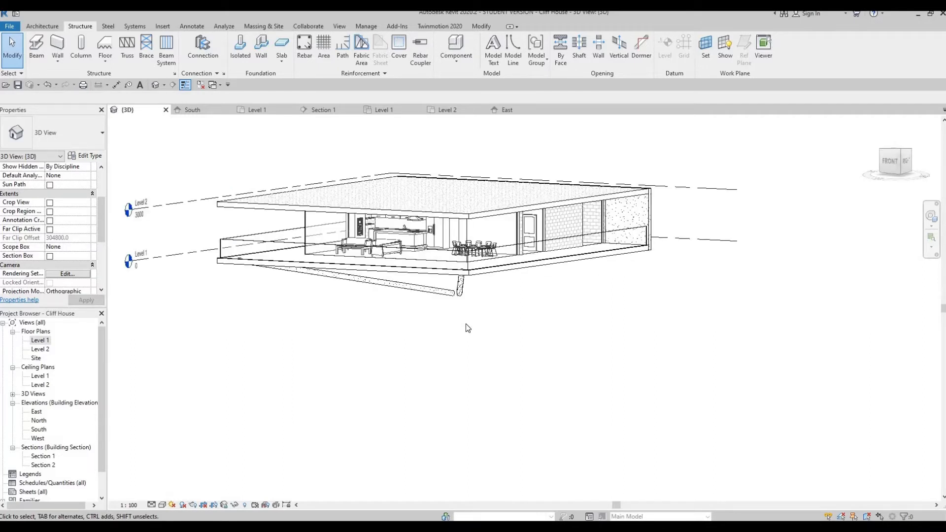
{"action": "middle_click_drag", "start_coordinate": [465, 324], "coordinate": [402, 335], "text": "shift"}
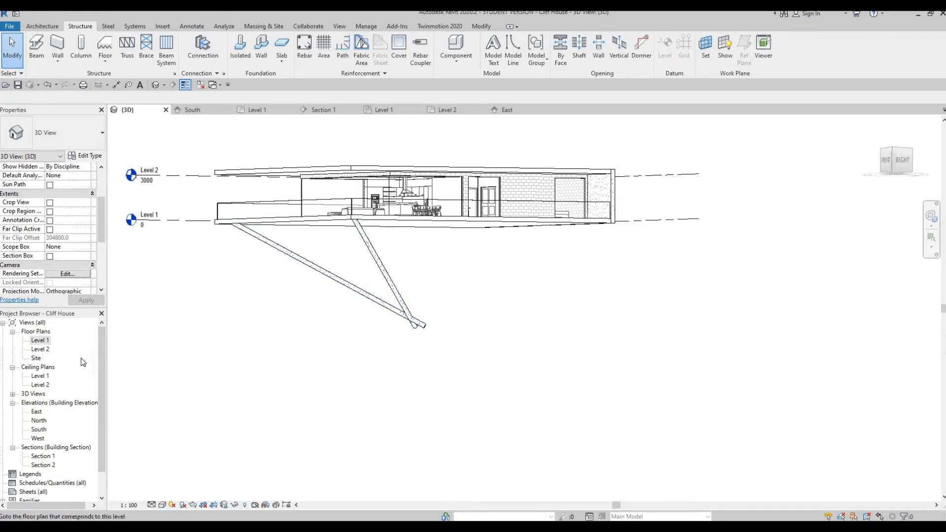
{"action": "double_click", "coordinate": [40, 341]}
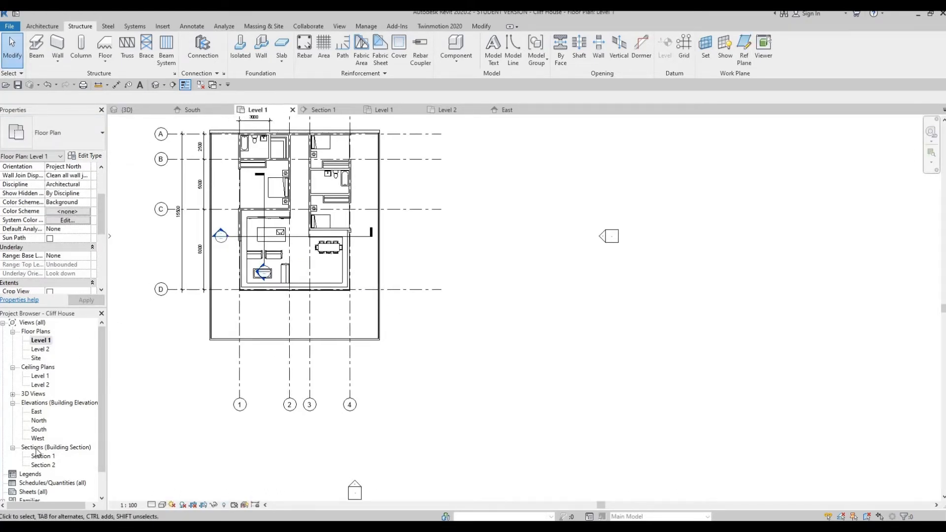
In the South elevation, start an in-place model component in the Generic Models category.
{"action": "double_click", "coordinate": [38, 430]}
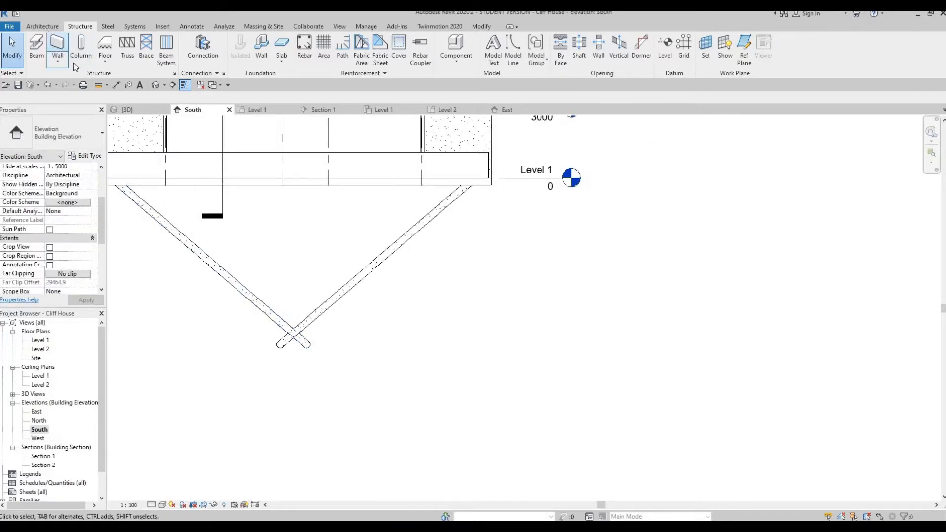
{"action": "scroll", "coordinate": [76, 68], "scroll_direction": "up", "scroll_amount": 1}
{"action": "left_click", "coordinate": [115, 59]}
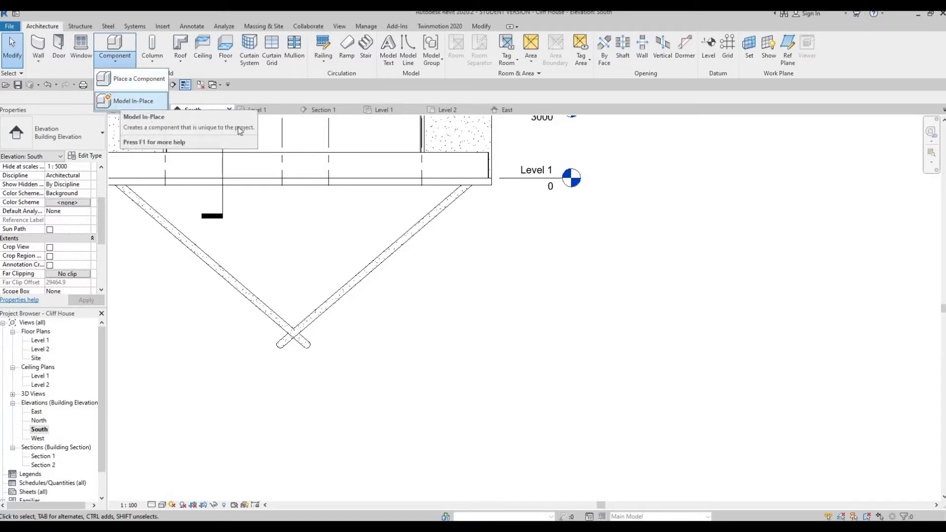
{"action": "scroll", "coordinate": [449, 263], "scroll_direction": "down", "scroll_amount": 3}
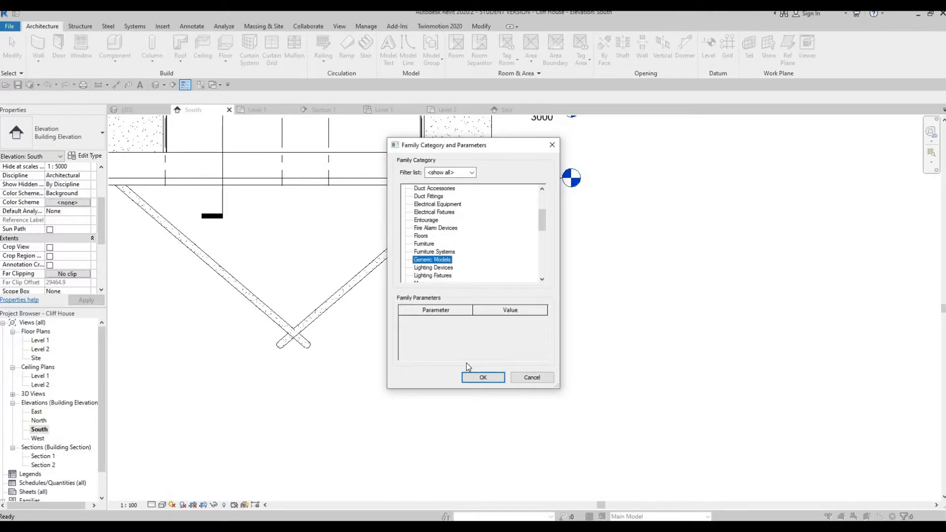
{"action": "left_click", "coordinate": [482, 377]}
{"action": "left_click", "coordinate": [476, 288]}
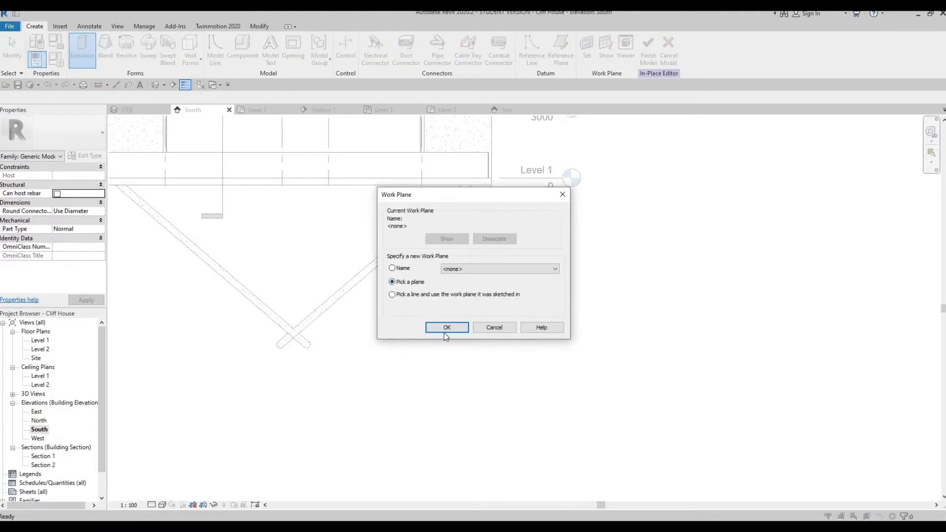
Create a 250 mm extrusion on the floor slab's front face from a rectangle about 2859 by 1552 mm around the columns' crossing base ends.
{"action": "key", "text": "Return"}
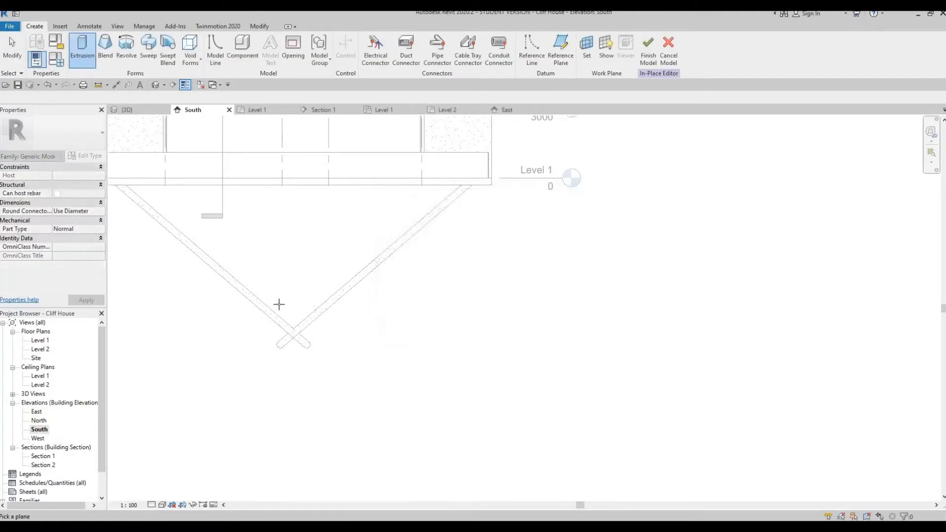
{"action": "key", "text": "Tab"}
{"action": "left_click", "coordinate": [280, 183]}
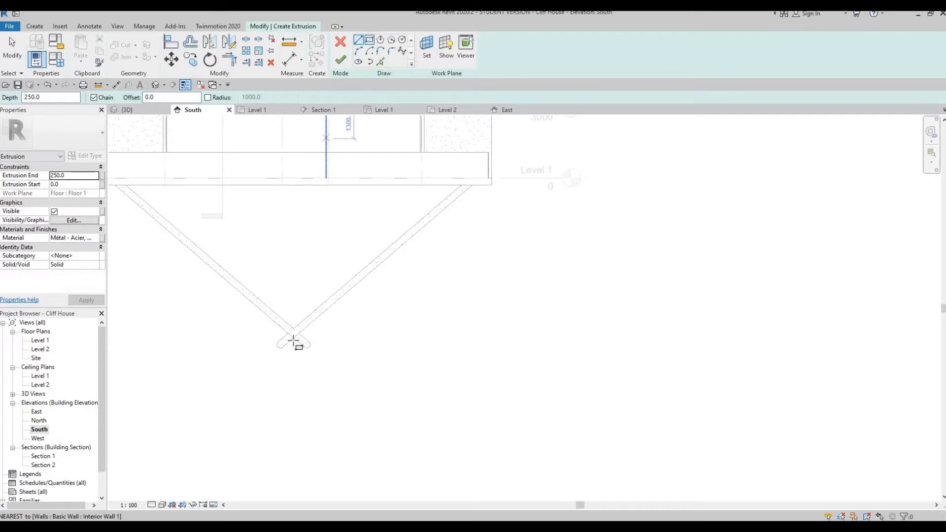
{"action": "left_click", "coordinate": [259, 315]}
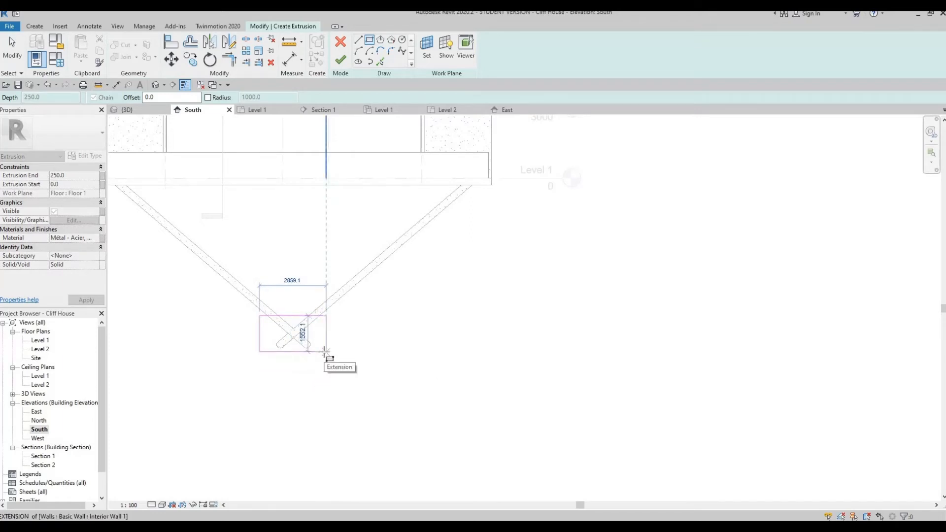
{"action": "left_click", "coordinate": [287, 378]}
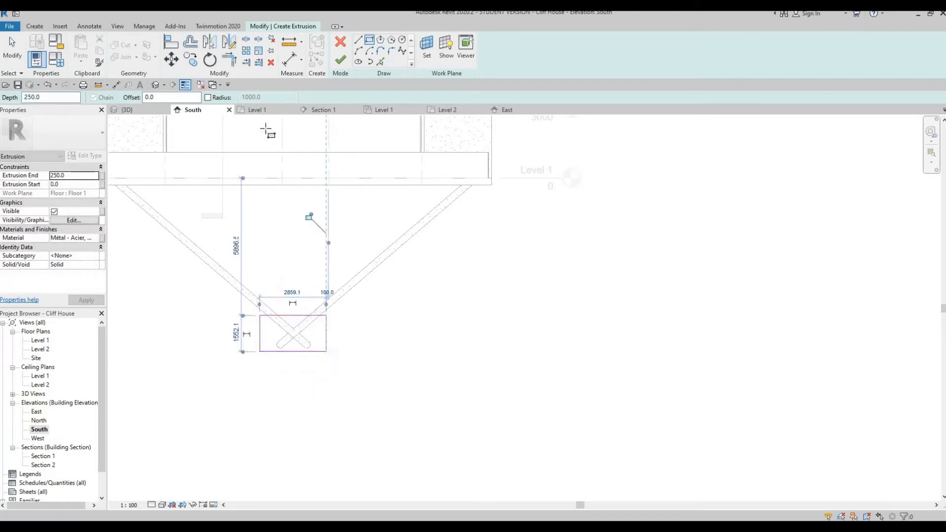
{"action": "left_click", "coordinate": [341, 60]}
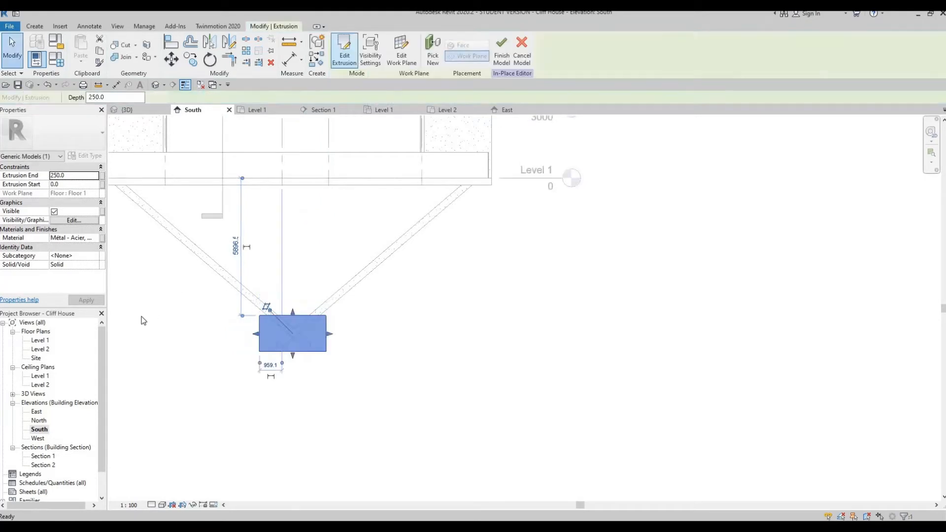
Assign the Slabs on Grade material to the extruded block.
{"action": "left_click", "coordinate": [96, 239]}
{"action": "left_click", "coordinate": [97, 238]}
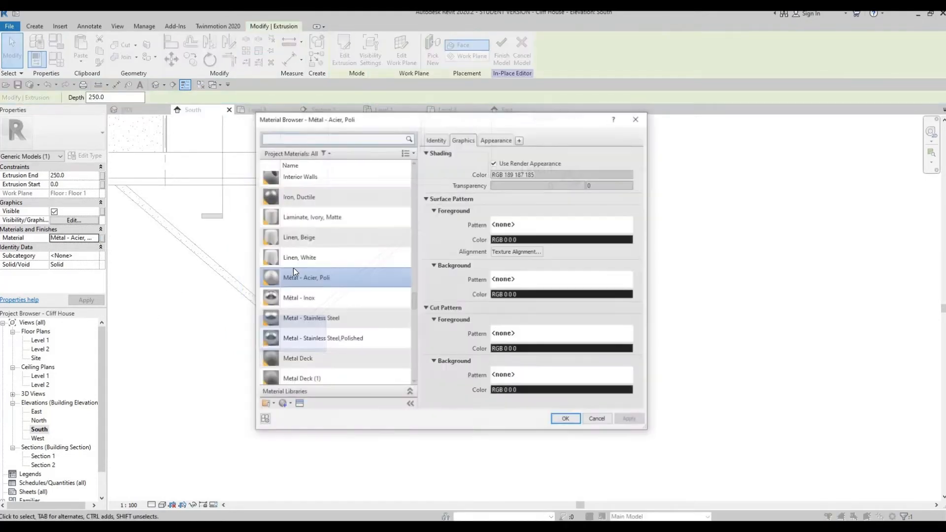
{"action": "scroll", "coordinate": [297, 295], "scroll_direction": "up", "scroll_amount": 2}
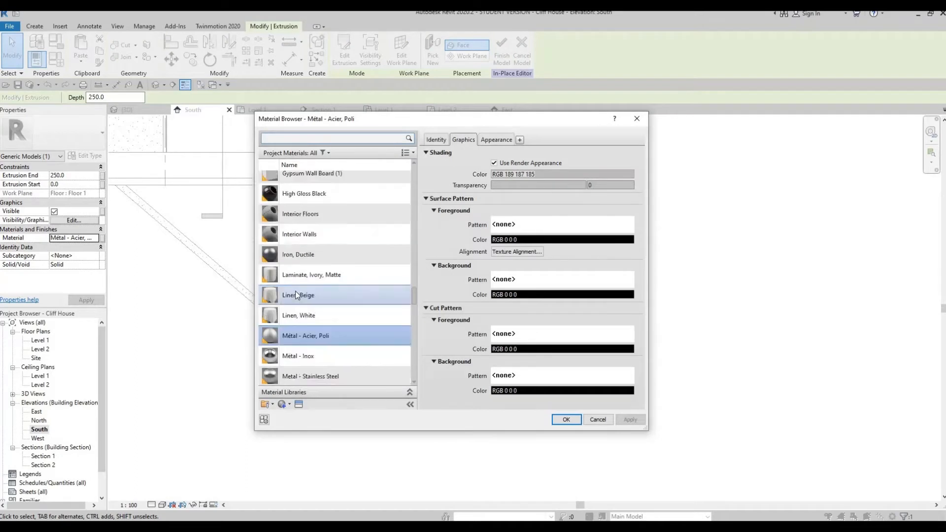
{"action": "scroll", "coordinate": [310, 321], "scroll_direction": "down", "scroll_amount": 5}
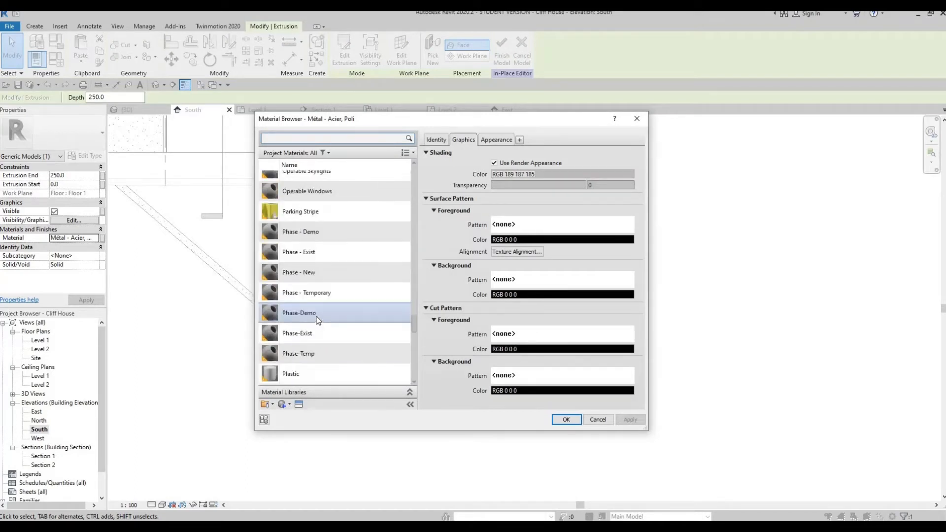
{"action": "scroll", "coordinate": [318, 345], "scroll_direction": "down", "scroll_amount": 3}
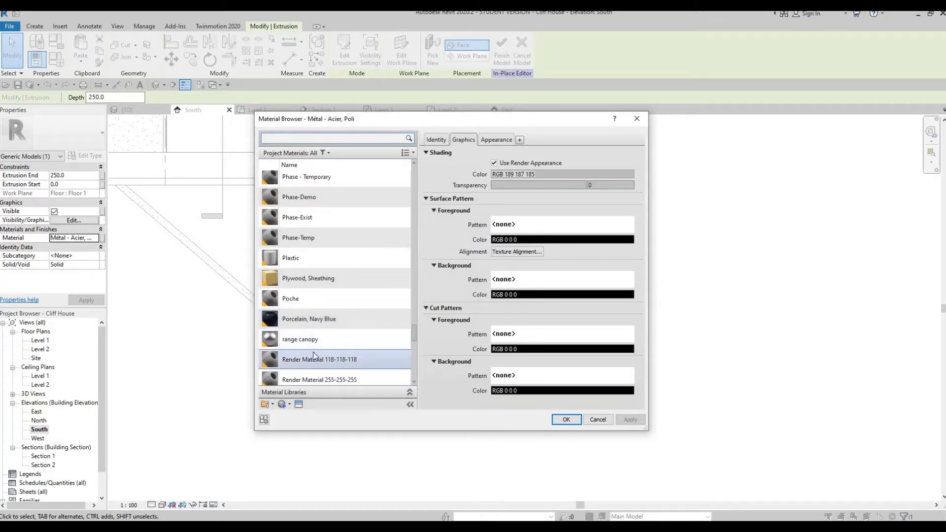
{"action": "scroll", "coordinate": [325, 360], "scroll_direction": "down", "scroll_amount": 2}
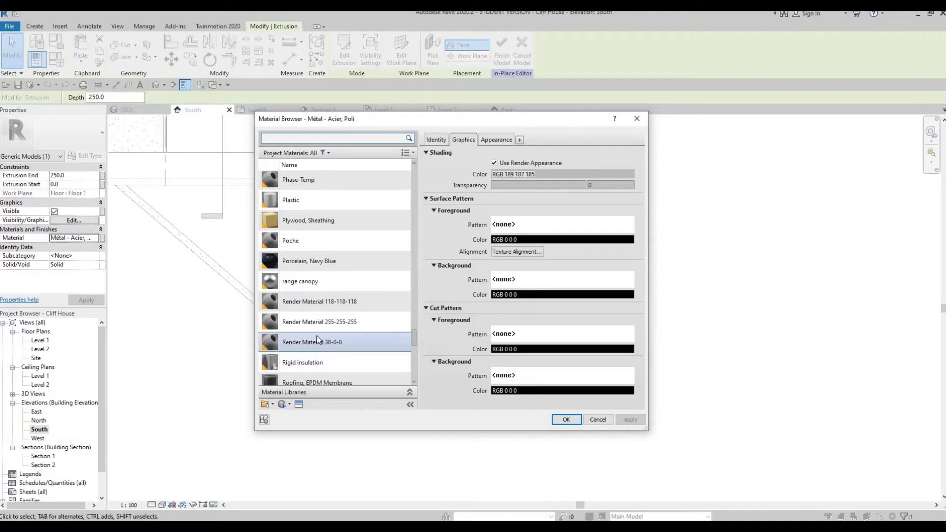
{"action": "scroll", "coordinate": [320, 363], "scroll_direction": "down", "scroll_amount": 2}
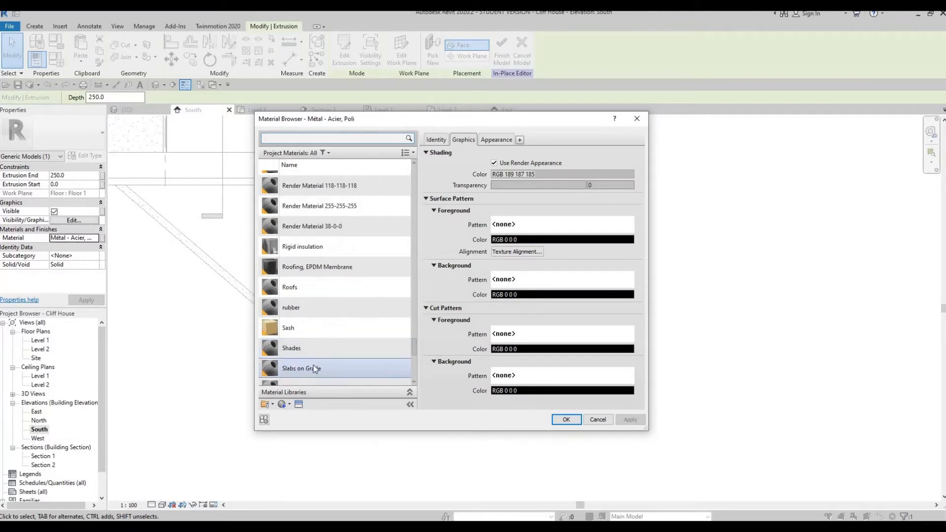
{"action": "left_click", "coordinate": [302, 368]}
{"action": "left_click", "coordinate": [567, 419]}
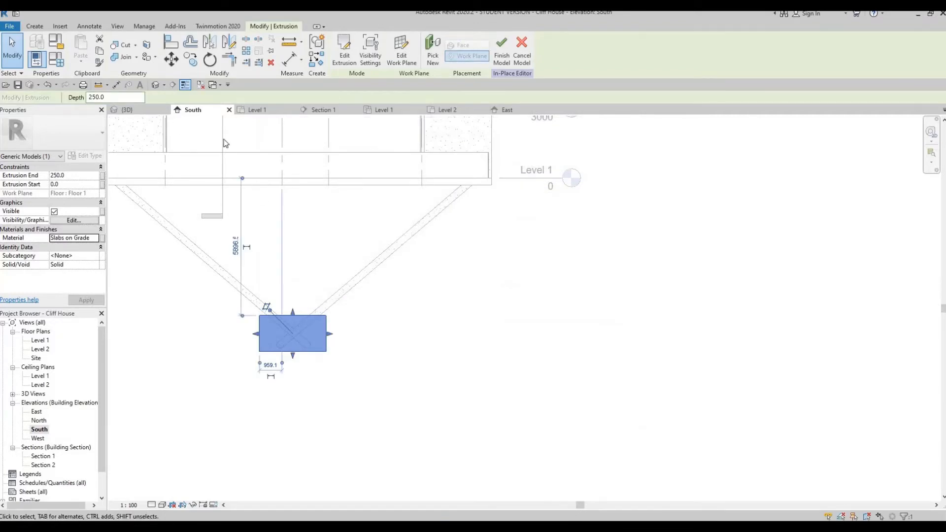
In the 3D view, stretch the block's rear face toward the back of the house until it reaches just past the columns' base ends.
{"action": "left_click", "coordinate": [152, 111]}
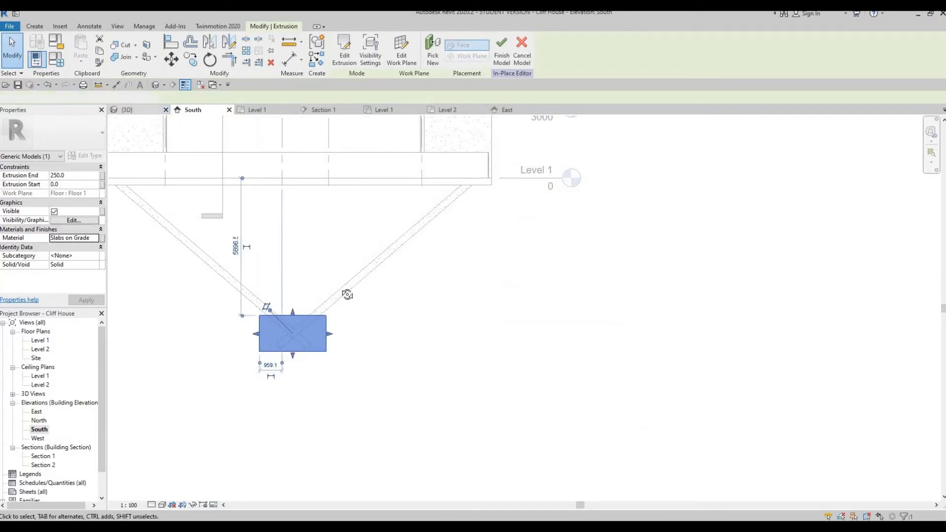
{"action": "middle_click_drag", "start_coordinate": [280, 332], "coordinate": [292, 319], "text": "shift"}
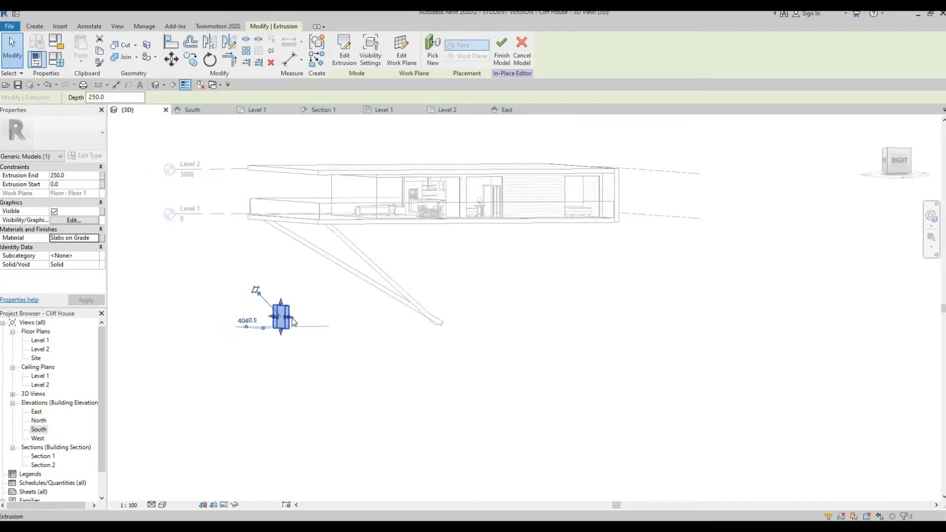
{"action": "left_click_drag", "start_coordinate": [430, 321], "coordinate": [456, 328]}
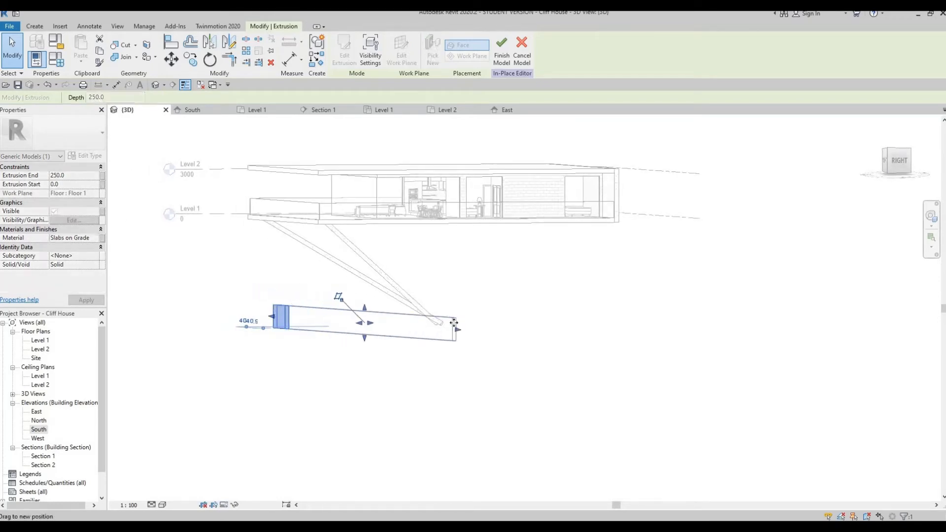
Stretch the base block's front face back toward the columns' base ends in the 3D view.
{"action": "left_click_drag", "start_coordinate": [272, 317], "coordinate": [433, 312]}
{"action": "middle_click_drag", "start_coordinate": [393, 389], "coordinate": [460, 376], "text": "shift"}
{"action": "scroll", "coordinate": [461, 375], "scroll_direction": "down", "scroll_amount": 2}
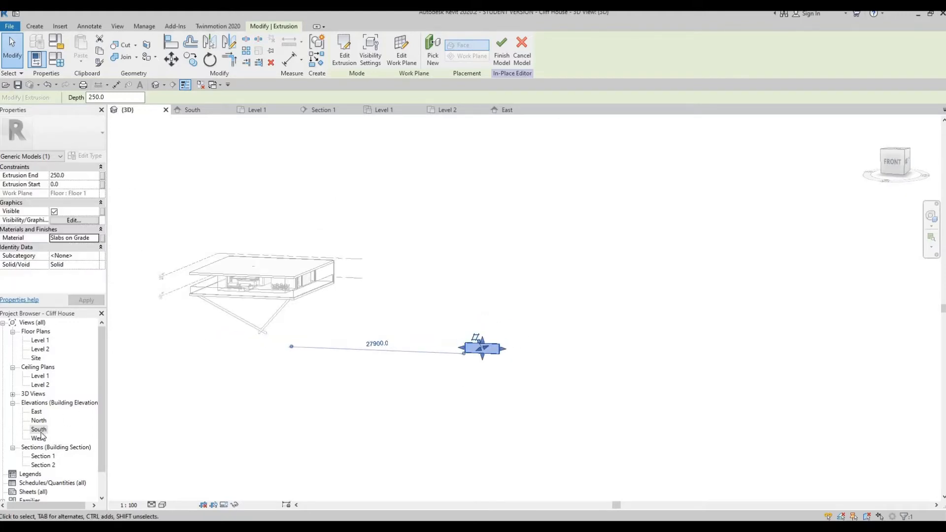
In the South elevation, extend the misplaced block's left face beyond the columns' crossing and bring its right face back just past it.
{"action": "double_click", "coordinate": [77, 432]}
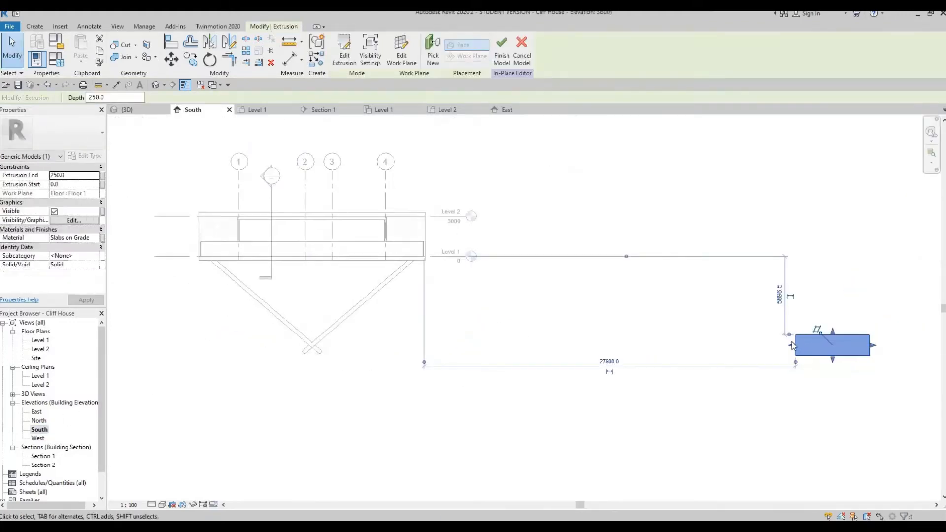
{"action": "left_click_drag", "start_coordinate": [792, 346], "coordinate": [792, 347]}
{"action": "left_click_drag", "start_coordinate": [636, 349], "coordinate": [286, 347]}
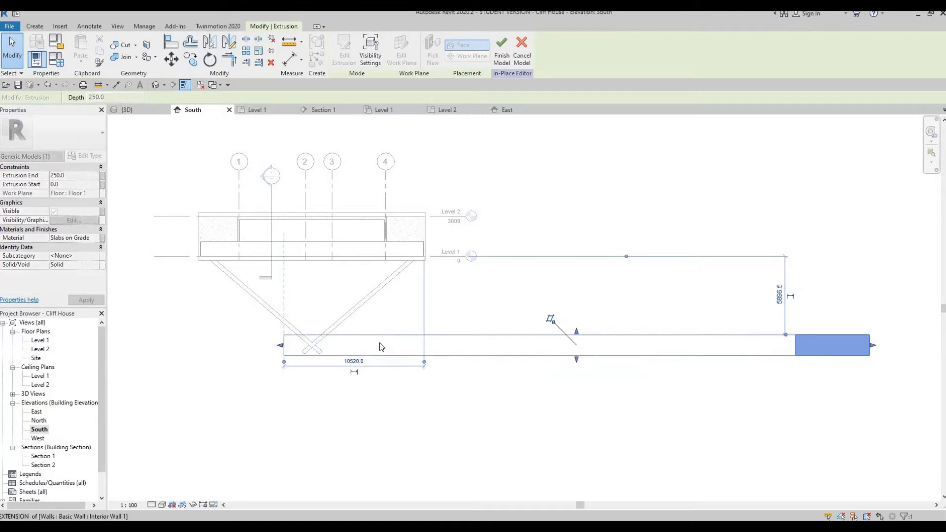
{"action": "left_click_drag", "start_coordinate": [875, 347], "coordinate": [284, 363]}
Pull the block's left and upper faces in so it fits closely around the columns' crossing base ends.
{"action": "scroll", "coordinate": [337, 345], "scroll_direction": "up", "scroll_amount": 2}
{"action": "scroll", "coordinate": [342, 345], "scroll_direction": "up", "scroll_amount": 2}
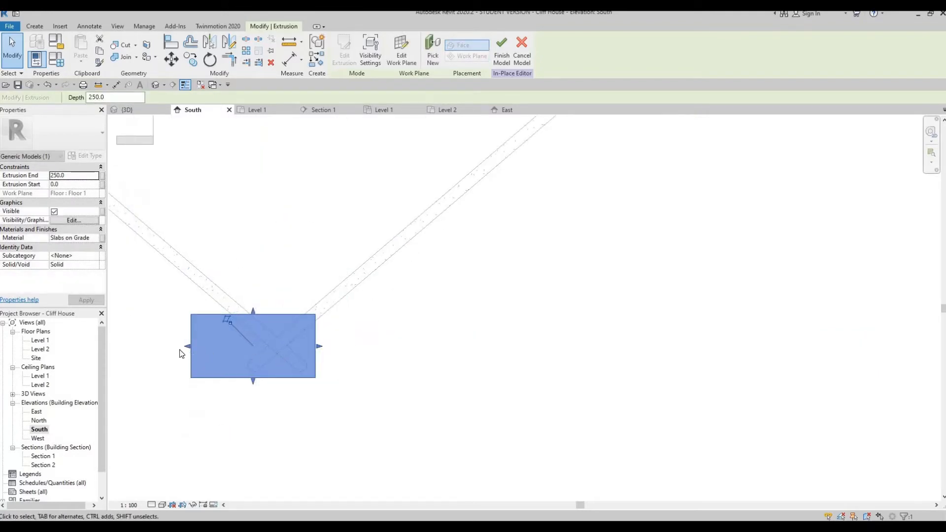
{"action": "left_click_drag", "start_coordinate": [202, 347], "coordinate": [243, 349]}
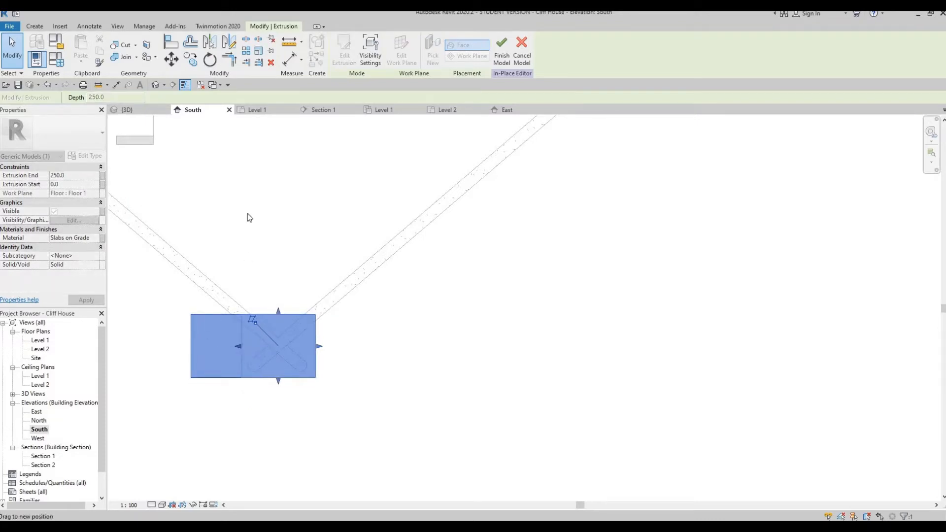
{"action": "left_click_drag", "start_coordinate": [249, 217], "coordinate": [249, 217]}
{"action": "left_click_drag", "start_coordinate": [278, 317], "coordinate": [158, 83]}
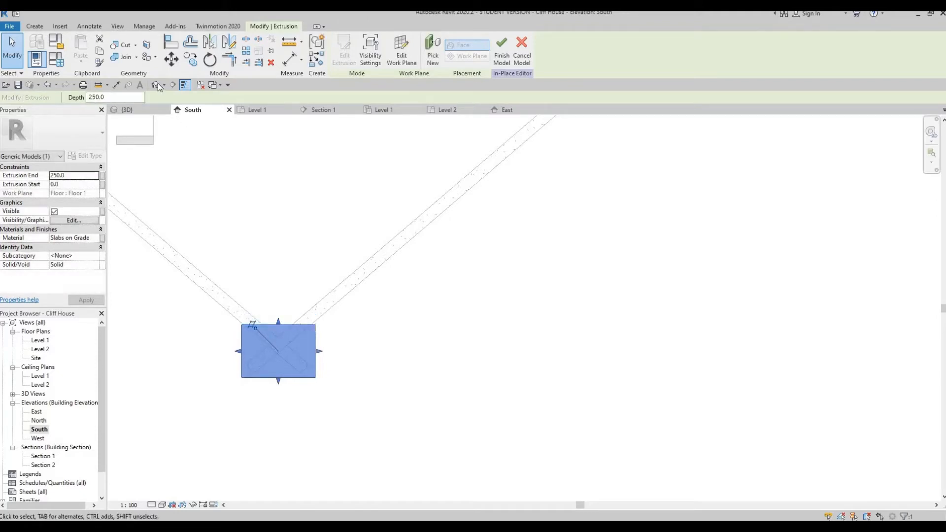
In the 3D view, extend the block's rear face past the columns' base ends and pull its front face in to a 1845 mm depth.
{"action": "left_click", "coordinate": [158, 83]}
{"action": "middle_click_drag", "start_coordinate": [443, 339], "coordinate": [173, 304], "text": "shift"}
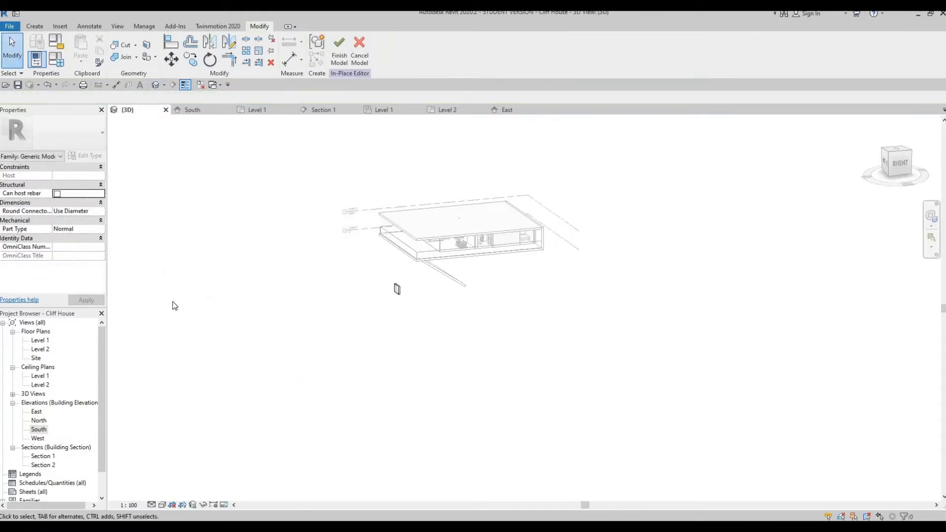
{"action": "middle_click_drag", "start_coordinate": [534, 308], "coordinate": [257, 324]}
{"action": "middle_click_drag", "start_coordinate": [352, 348], "coordinate": [300, 274], "text": "shift"}
{"action": "scroll", "coordinate": [398, 246], "scroll_direction": "up", "scroll_amount": 5}
{"action": "middle_click_drag", "start_coordinate": [547, 265], "coordinate": [283, 268]}
{"action": "left_click", "coordinate": [284, 268]}
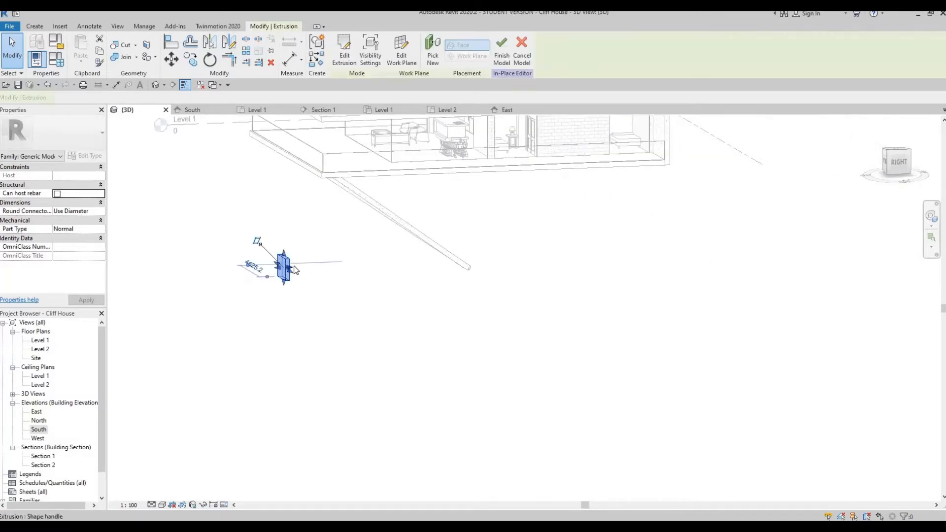
{"action": "scroll", "coordinate": [279, 270], "scroll_direction": "up", "scroll_amount": 3}
{"action": "left_click_drag", "start_coordinate": [280, 270], "coordinate": [646, 274]}
{"action": "left_click_drag", "start_coordinate": [305, 309], "coordinate": [305, 308]}
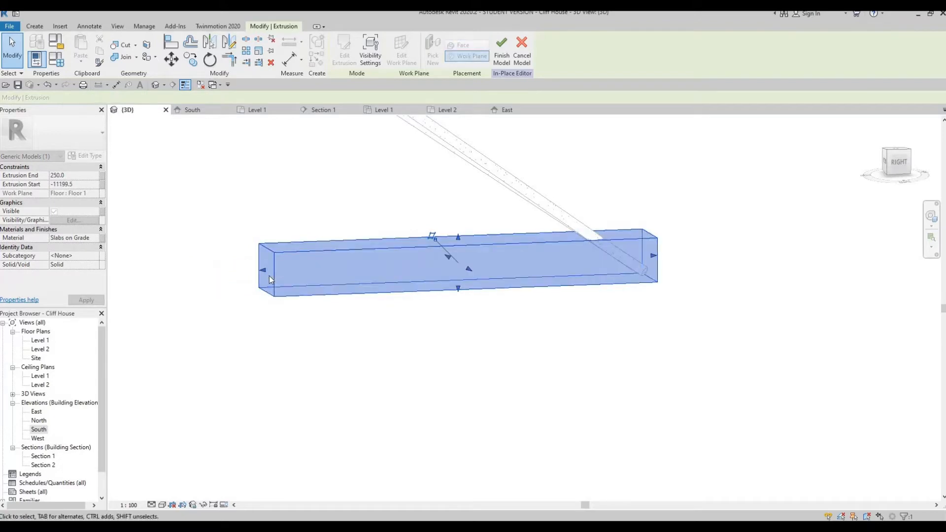
{"action": "left_click_drag", "start_coordinate": [595, 265], "coordinate": [591, 263]}
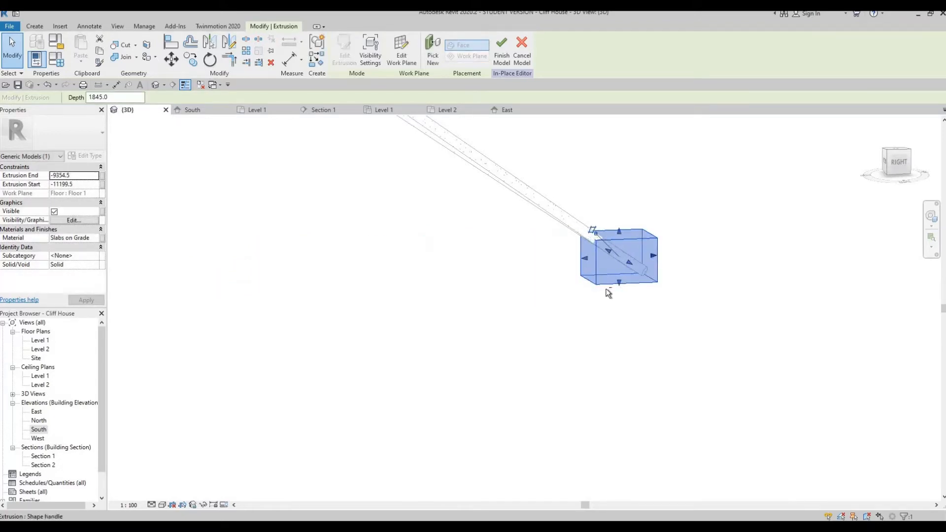
Check the block around both column ends and finish the in-place model.
{"action": "middle_click_drag", "start_coordinate": [697, 269], "coordinate": [719, 276], "text": "shift"}
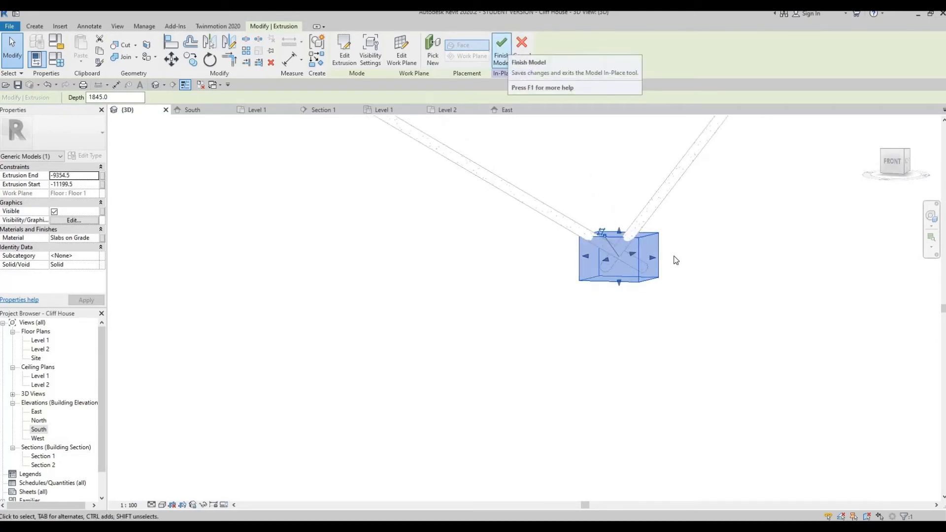
{"action": "left_click", "coordinate": [508, 47]}
{"action": "middle_click_drag", "start_coordinate": [649, 329], "coordinate": [580, 322], "text": "shift"}
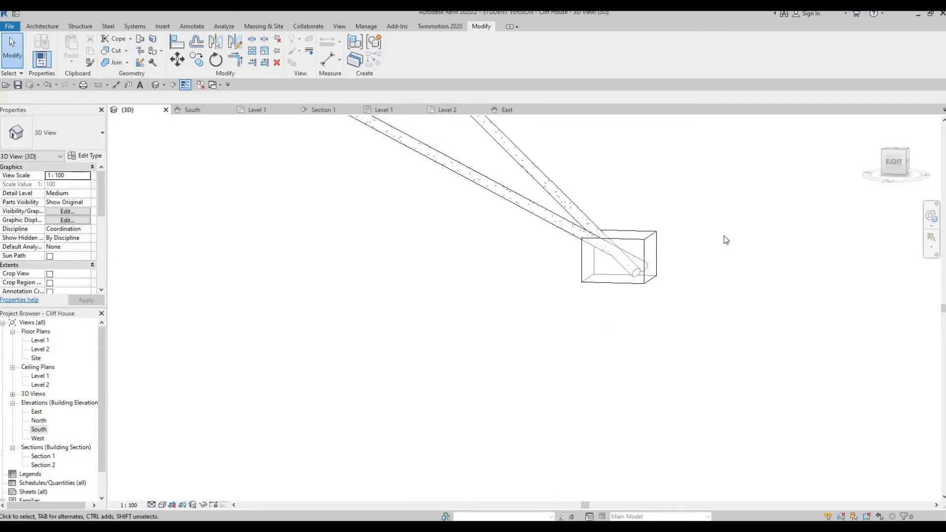
Examine the finished base block, slanted columns and cantilevered house from several angles in the 3D view.
{"action": "middle_click_drag", "start_coordinate": [723, 235], "coordinate": [714, 251], "text": "shift"}
{"action": "scroll", "coordinate": [716, 247], "scroll_direction": "down", "scroll_amount": 3}
{"action": "middle_click_drag", "start_coordinate": [616, 301], "coordinate": [484, 383]}
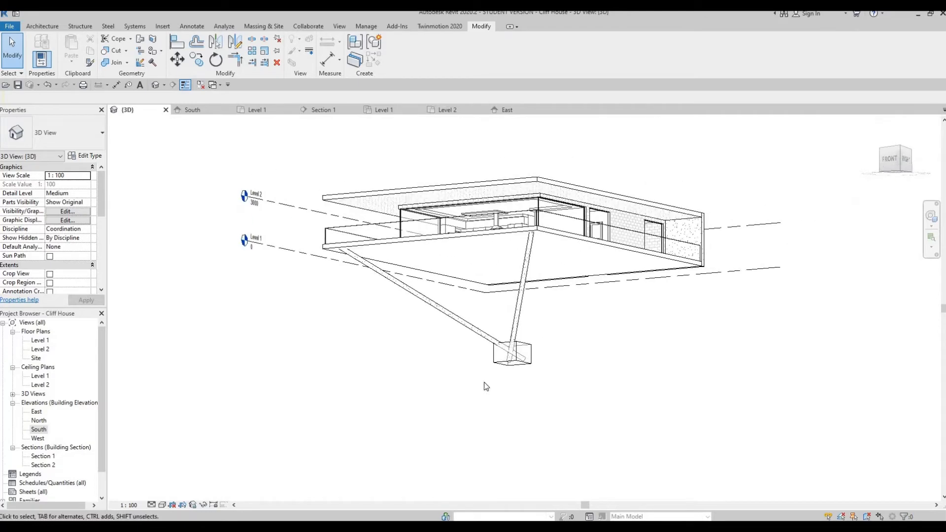
{"action": "middle_click_drag", "start_coordinate": [577, 383], "coordinate": [427, 364], "text": "shift"}
{"action": "middle_click_drag", "start_coordinate": [461, 400], "coordinate": [351, 373]}
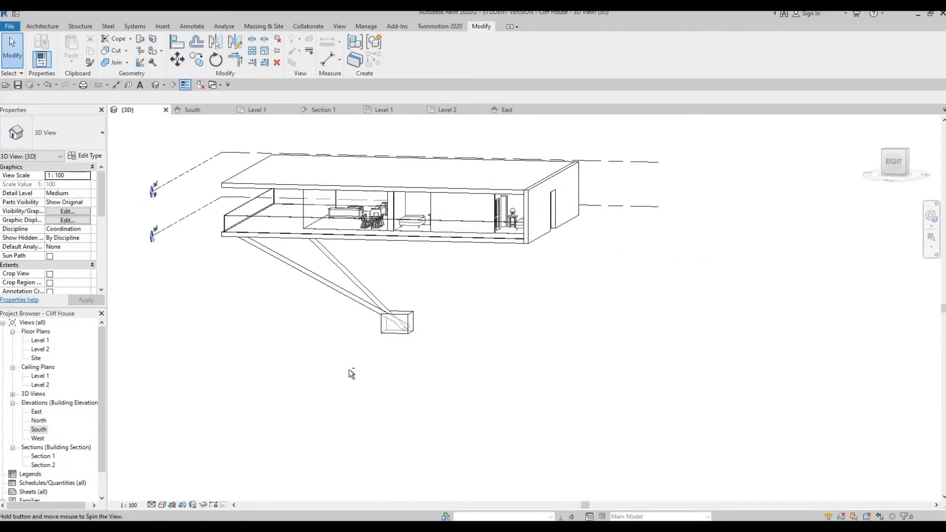
{"action": "middle_click_drag", "start_coordinate": [471, 361], "coordinate": [514, 386], "text": "shift"}
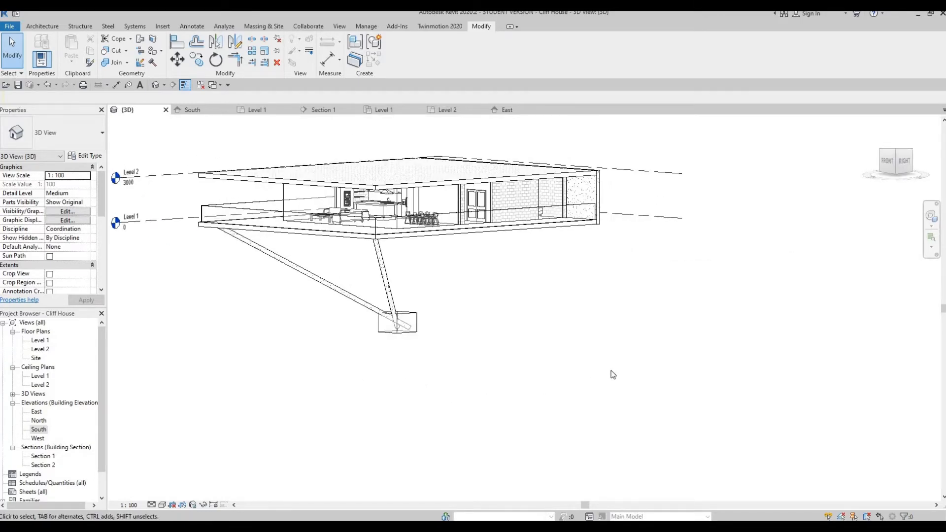
{"action": "middle_click_drag", "start_coordinate": [613, 375], "coordinate": [429, 307], "text": "shift"}
{"action": "scroll", "coordinate": [474, 317], "scroll_direction": "up", "scroll_amount": 2}
{"action": "scroll", "coordinate": [540, 317], "scroll_direction": "down", "scroll_amount": 2}
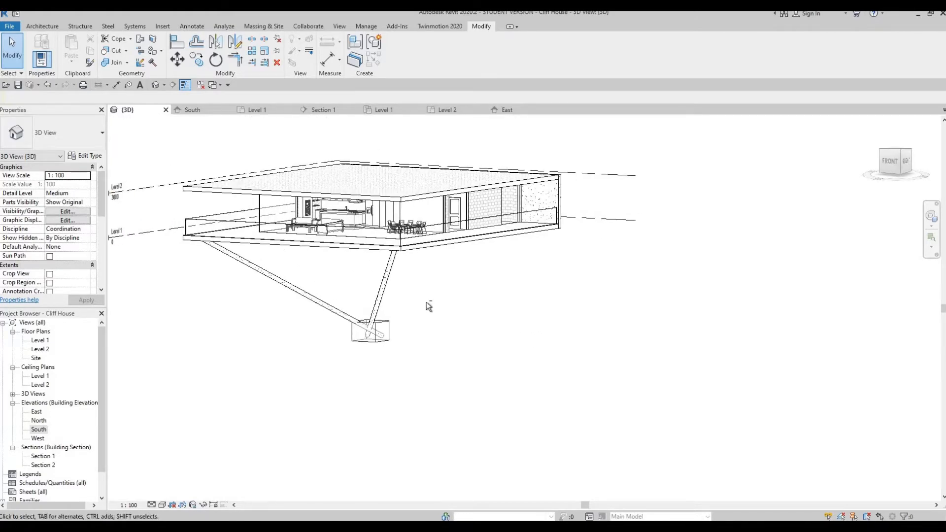
Place a horizontal curtain grid line 700 mm below the top of the right facade's kitchen and dining curtain wall.
{"action": "middle_click_drag", "start_coordinate": [421, 234], "coordinate": [457, 254], "text": "shift"}
{"action": "scroll", "coordinate": [414, 251], "scroll_direction": "up", "scroll_amount": 5}
{"action": "middle_click_drag", "start_coordinate": [447, 180], "coordinate": [479, 169]}
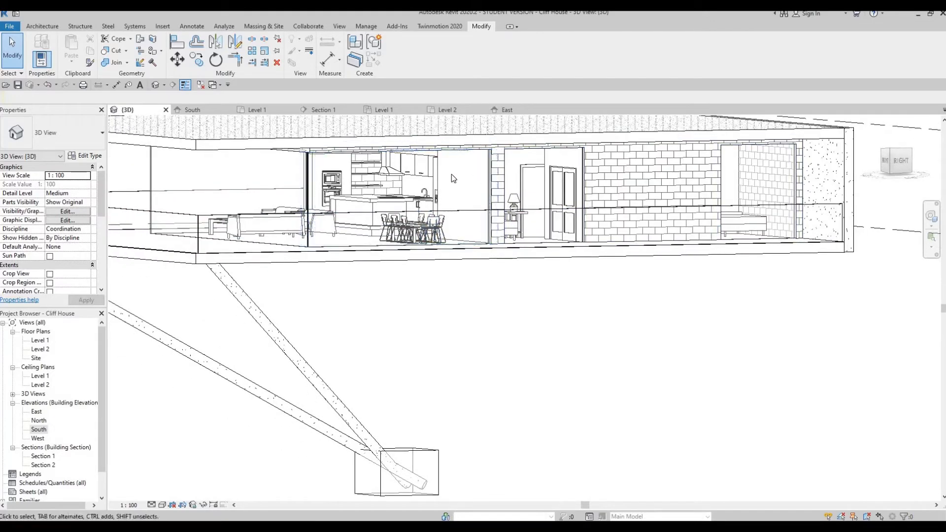
{"action": "scroll", "coordinate": [270, 130], "scroll_direction": "down", "scroll_amount": 1}
{"action": "middle_click_drag", "start_coordinate": [270, 131], "coordinate": [391, 109]}
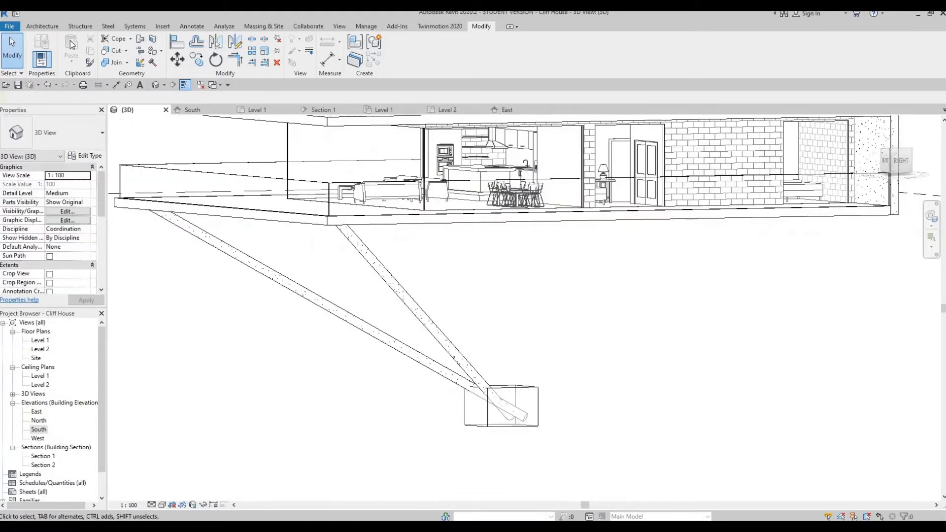
{"action": "left_click", "coordinate": [55, 28]}
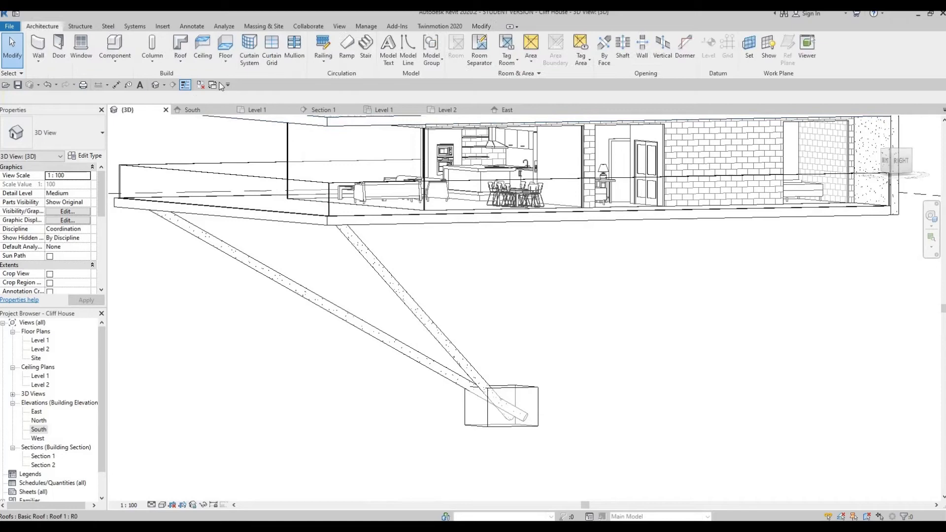
{"action": "left_click", "coordinate": [271, 49]}
{"action": "middle_click_drag", "start_coordinate": [582, 139], "coordinate": [515, 155]}
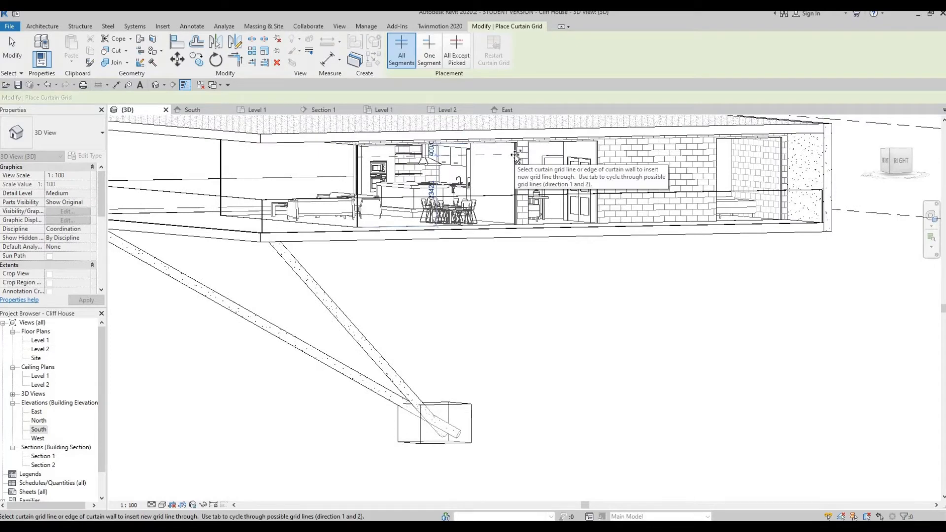
{"action": "scroll", "coordinate": [515, 156], "scroll_direction": "up", "scroll_amount": 3}
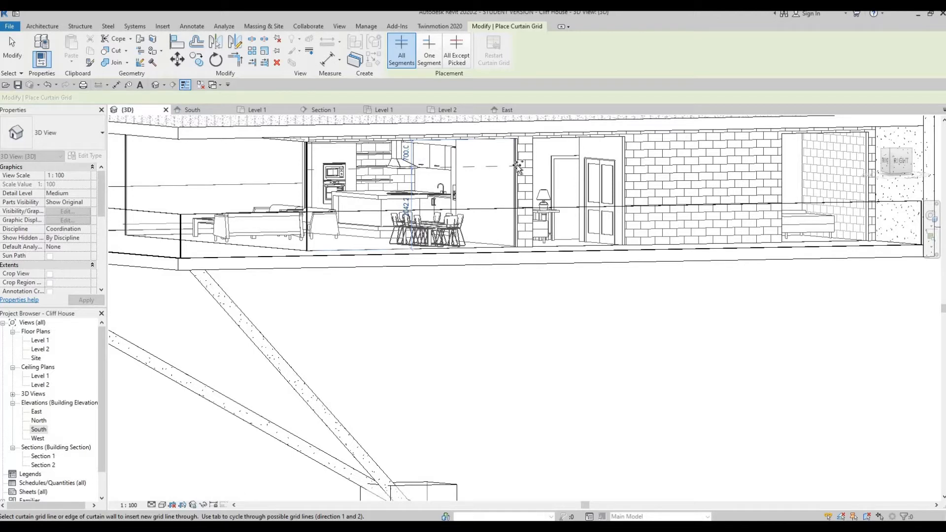
{"action": "left_click", "coordinate": [324, 170]}
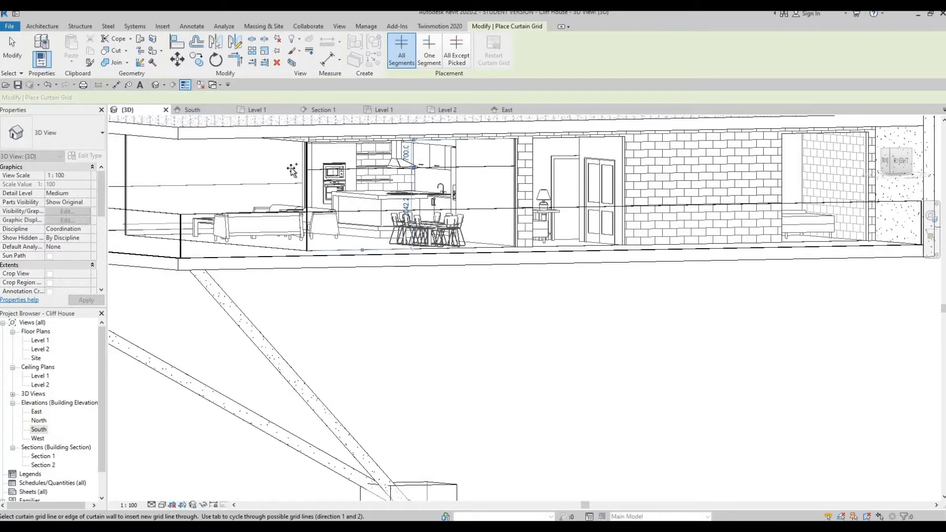
Add matching horizontal grid lines 700 mm below the top of the front curtain wall and the remaining side curtain walls.
{"action": "middle_click_drag", "start_coordinate": [384, 182], "coordinate": [414, 180], "text": "shift"}
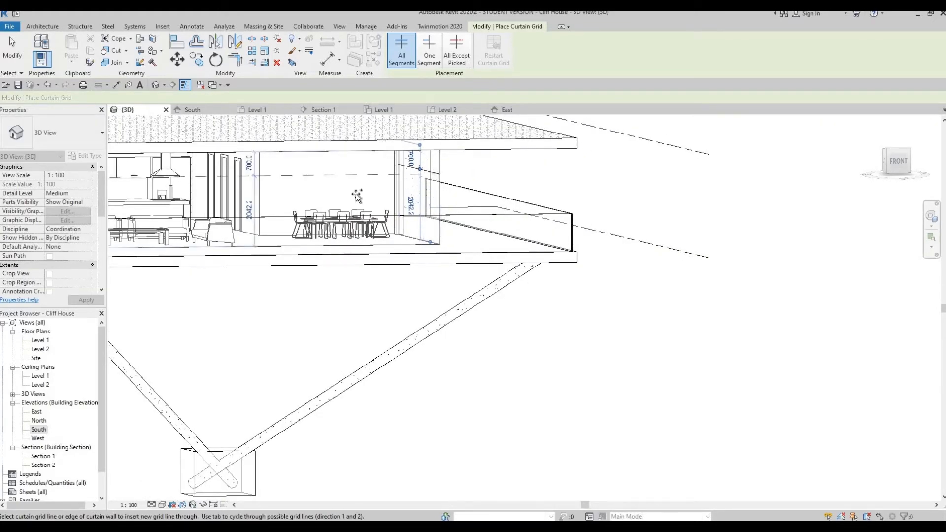
{"action": "left_click", "coordinate": [439, 175]}
{"action": "middle_click_drag", "start_coordinate": [307, 204], "coordinate": [753, 209]}
{"action": "middle_click_drag", "start_coordinate": [574, 195], "coordinate": [599, 194], "text": "shift"}
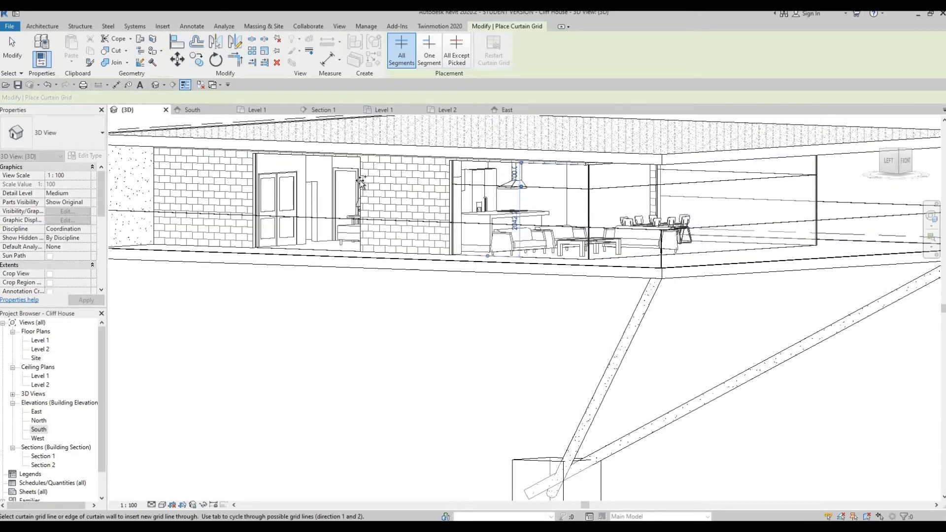
{"action": "middle_click_drag", "start_coordinate": [582, 212], "coordinate": [558, 245], "text": "shift"}
{"action": "middle_click_drag", "start_coordinate": [482, 203], "coordinate": [387, 201], "text": "shift"}
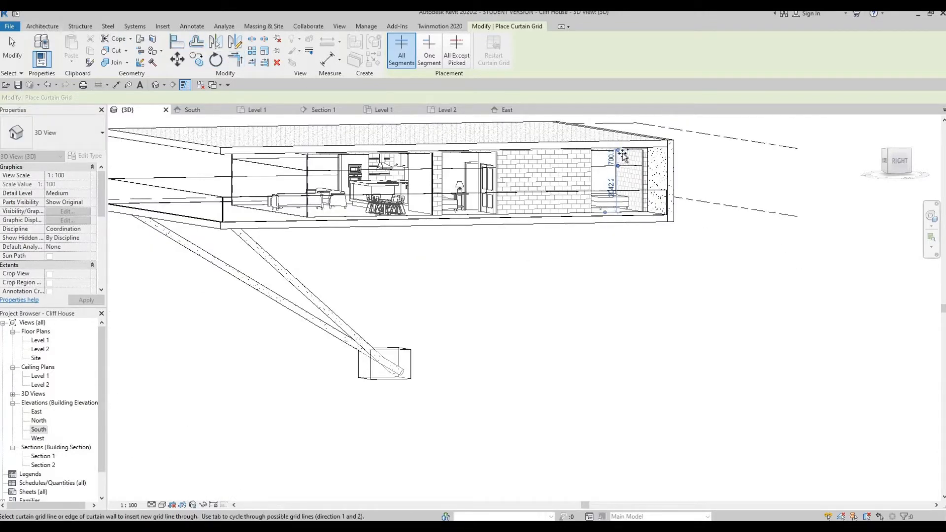
Add vertical grid lines at the midpoints of the right facade's bedroom curtain walls and at 975 mm spacing on the left facade's bedroom one.
{"action": "scroll", "coordinate": [611, 148], "scroll_direction": "up", "scroll_amount": 5}
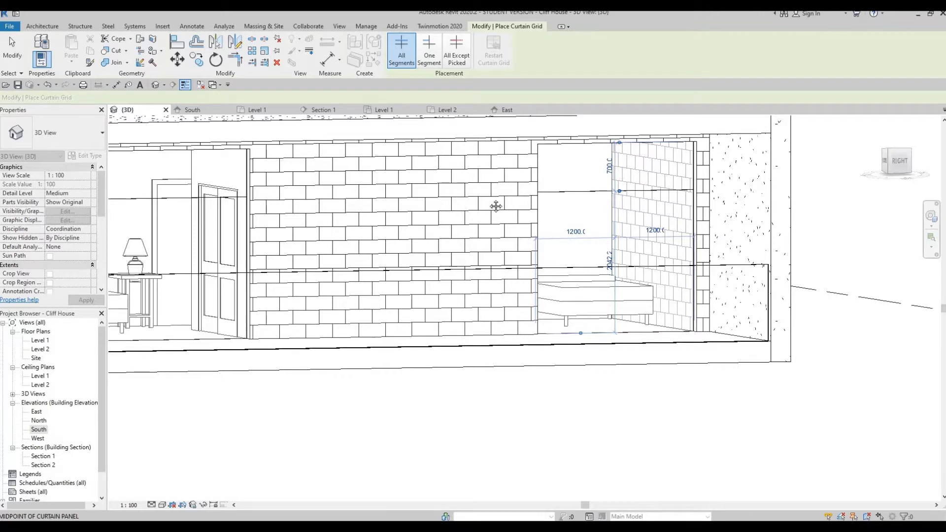
{"action": "middle_click_drag", "start_coordinate": [308, 213], "coordinate": [495, 206]}
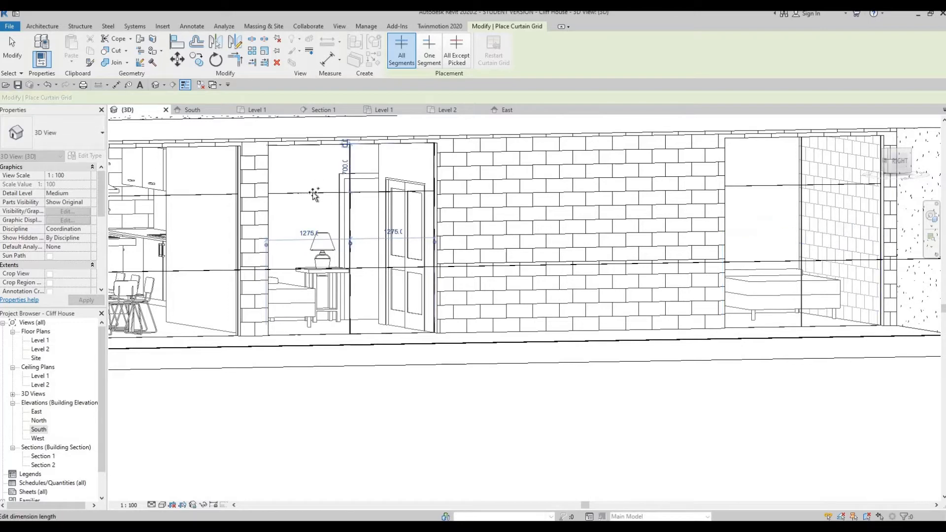
{"action": "middle_click_drag", "start_coordinate": [355, 163], "coordinate": [403, 198], "text": "shift"}
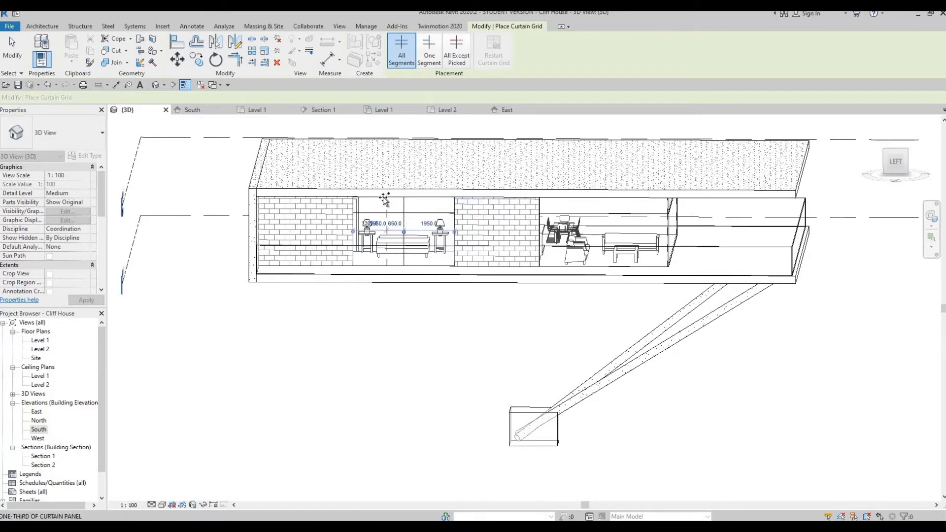
{"action": "left_click", "coordinate": [384, 197]}
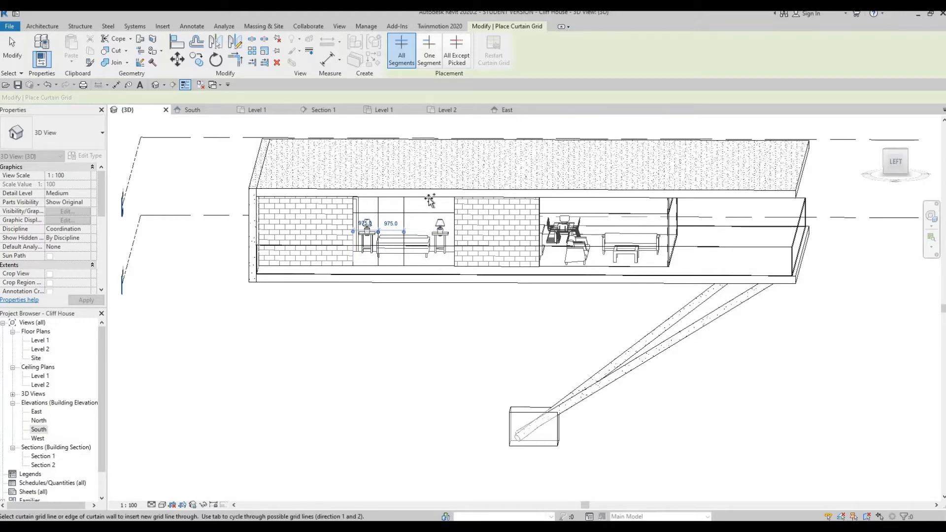
Divide the front curtain wall with vertical grid lines at successive panel midpoints, giving a 1362.6 mm spacing.
{"action": "middle_click_drag", "start_coordinate": [430, 200], "coordinate": [378, 190], "text": "shift"}
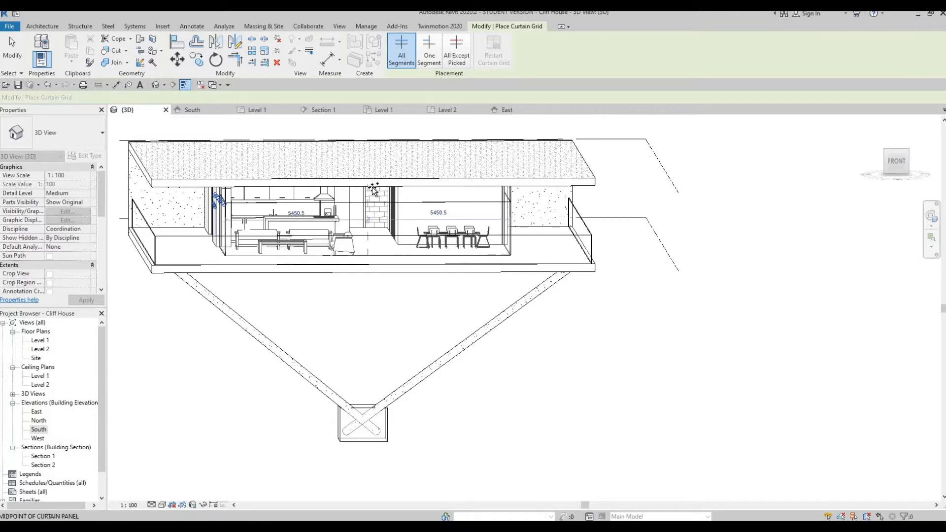
{"action": "left_click", "coordinate": [410, 188]}
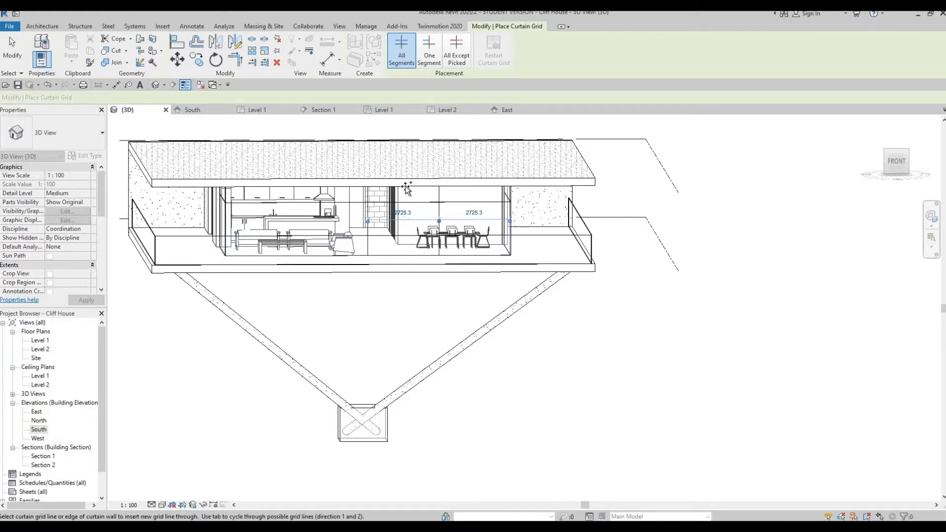
{"action": "left_click", "coordinate": [474, 188]}
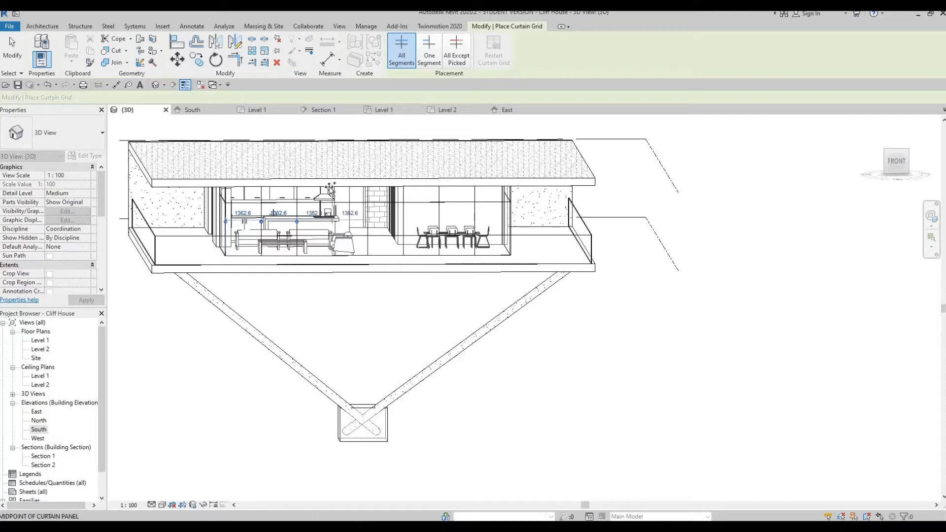
Divide the right facade's kitchen and dining curtain wall with vertical grid lines at panel midpoints, spaced 1445 mm apart.
{"action": "middle_click_drag", "start_coordinate": [429, 220], "coordinate": [476, 199], "text": "shift"}
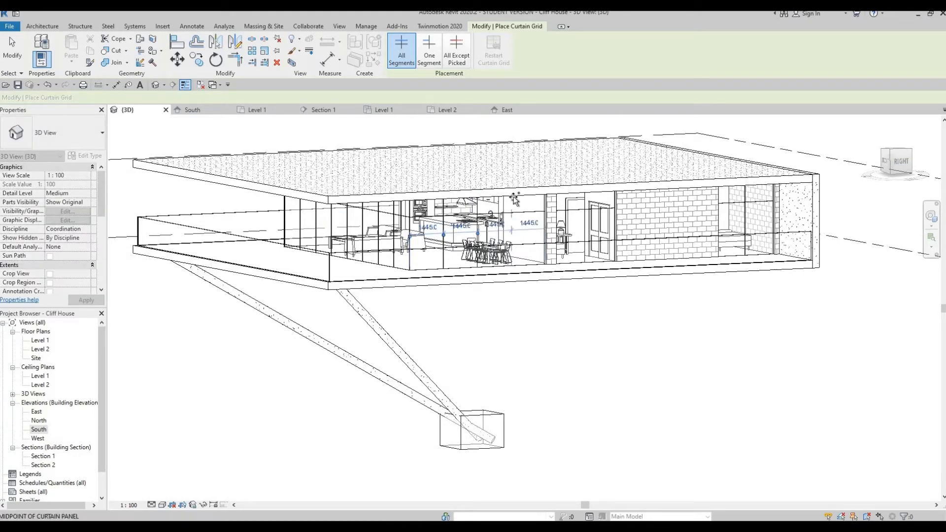
{"action": "left_click", "coordinate": [539, 200]}
{"action": "scroll", "coordinate": [540, 247], "scroll_direction": "up", "scroll_amount": 2}
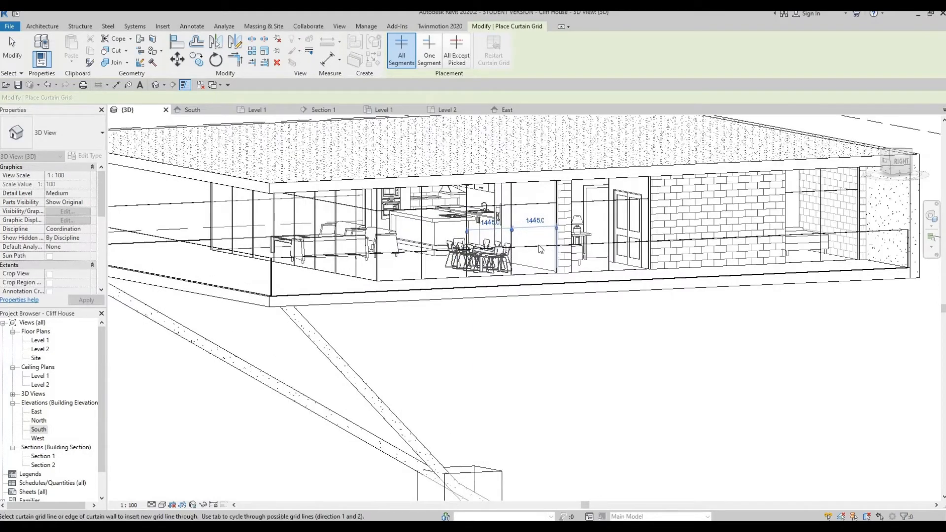
{"action": "middle_click_drag", "start_coordinate": [540, 249], "coordinate": [465, 229], "text": "shift"}
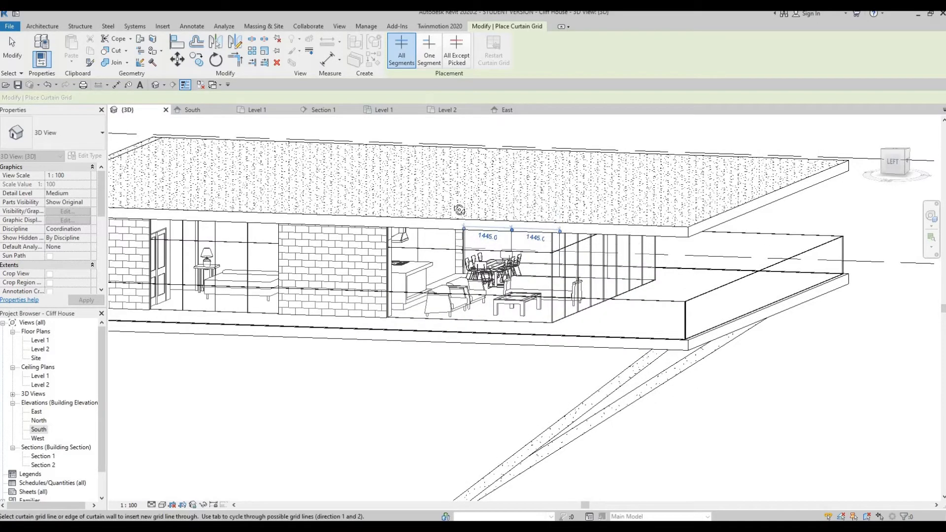
Divide the left facade's living area curtain wall with vertical grid lines at panel midpoints, spaced 1240 mm apart.
{"action": "middle_click_drag", "start_coordinate": [444, 186], "coordinate": [459, 189], "text": "shift"}
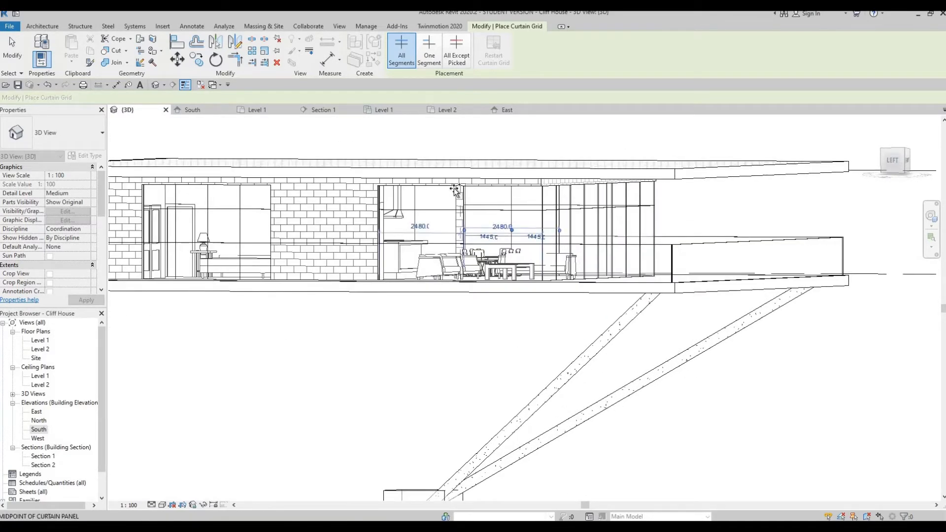
{"action": "left_click", "coordinate": [455, 190]}
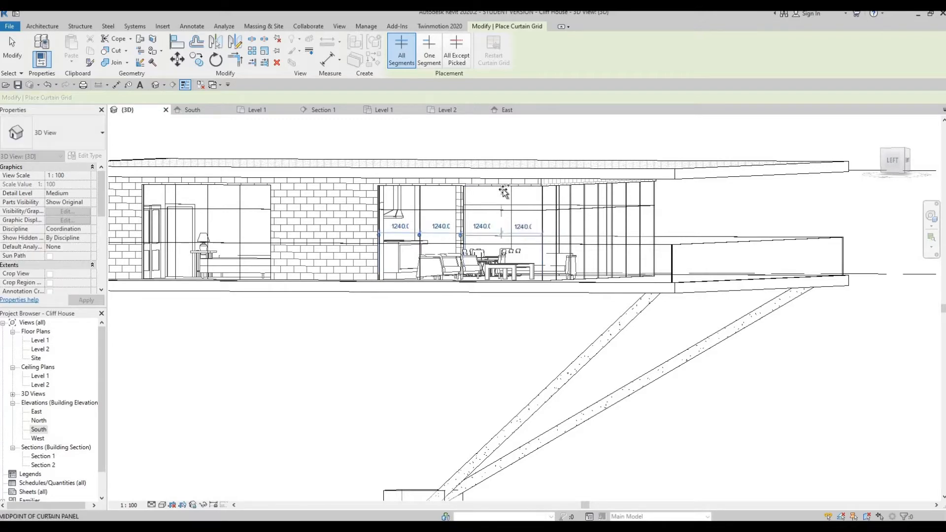
{"action": "middle_click_drag", "start_coordinate": [544, 275], "coordinate": [532, 281], "text": "shift"}
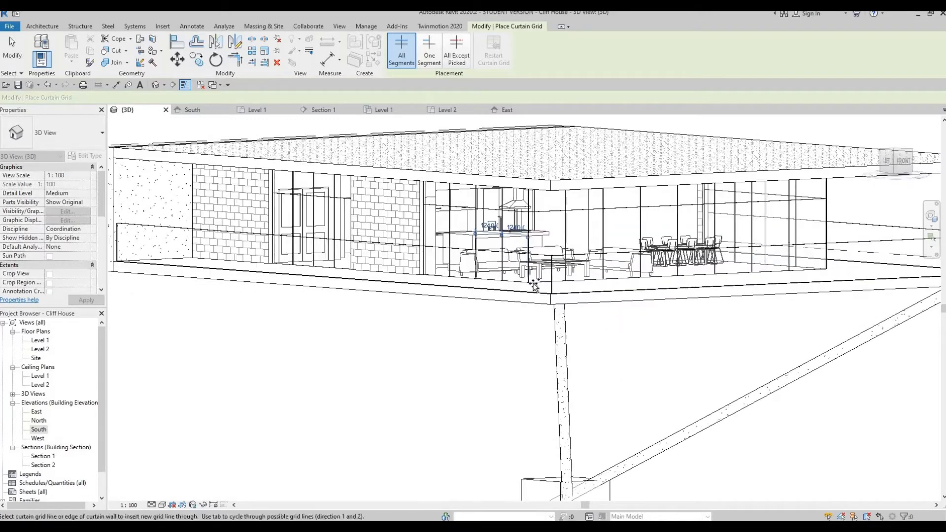
Place 50mm x 65mm rectangular mullions on all grid lines of the left facade and front curtain walls.
{"action": "middle_click_drag", "start_coordinate": [465, 294], "coordinate": [328, 119], "text": "shift"}
{"action": "scroll", "coordinate": [383, 244], "scroll_direction": "down", "scroll_amount": 2}
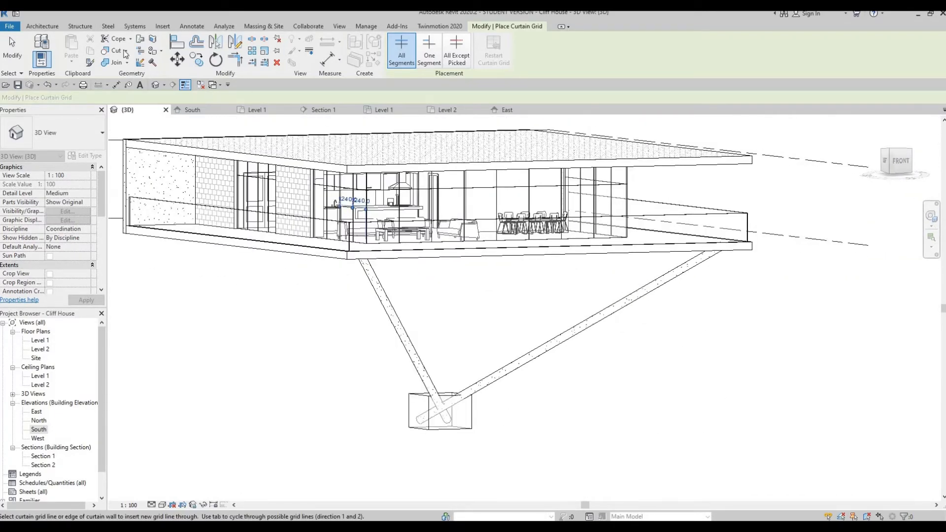
{"action": "left_click", "coordinate": [42, 27]}
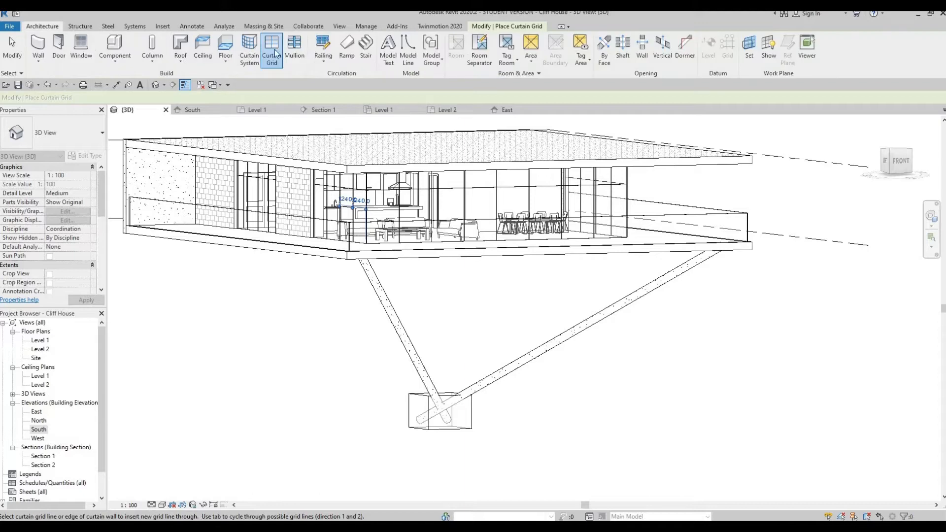
{"action": "left_click", "coordinate": [290, 50]}
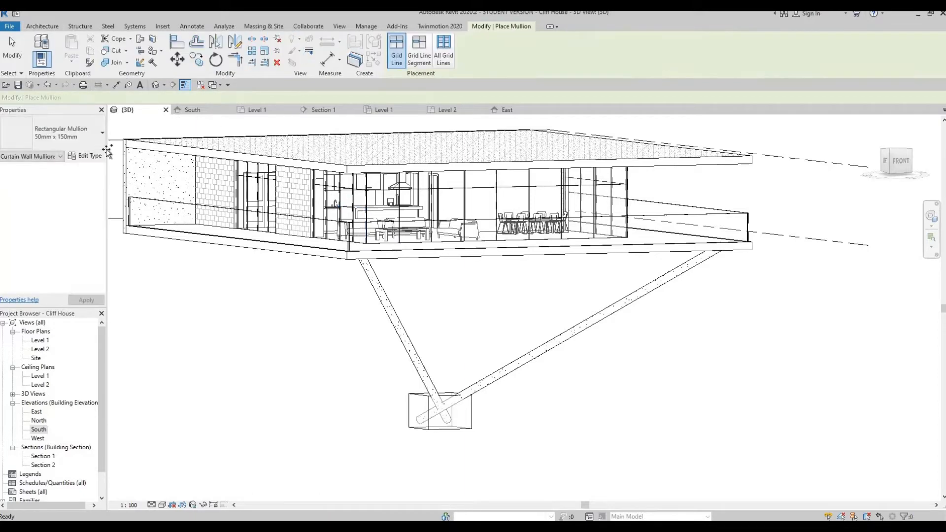
{"action": "left_click", "coordinate": [90, 137]}
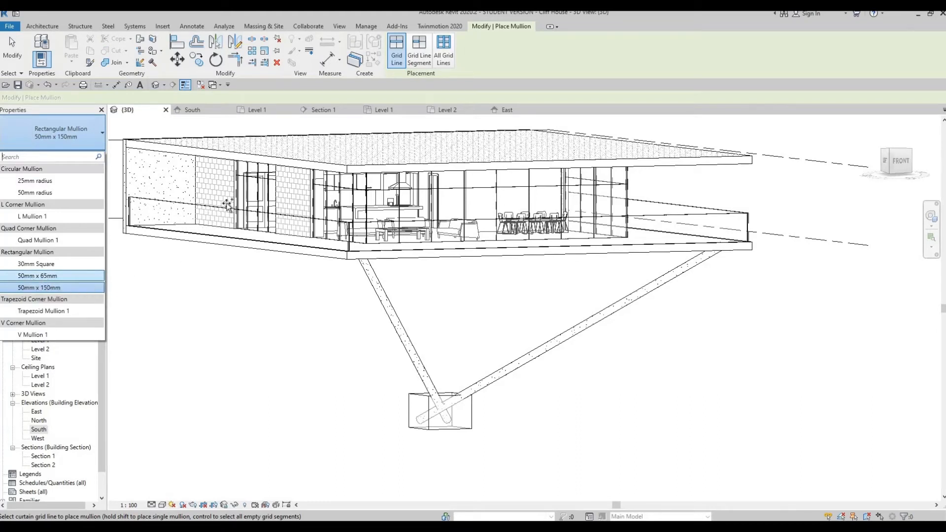
{"action": "left_click", "coordinate": [43, 276]}
{"action": "left_click", "coordinate": [449, 54]}
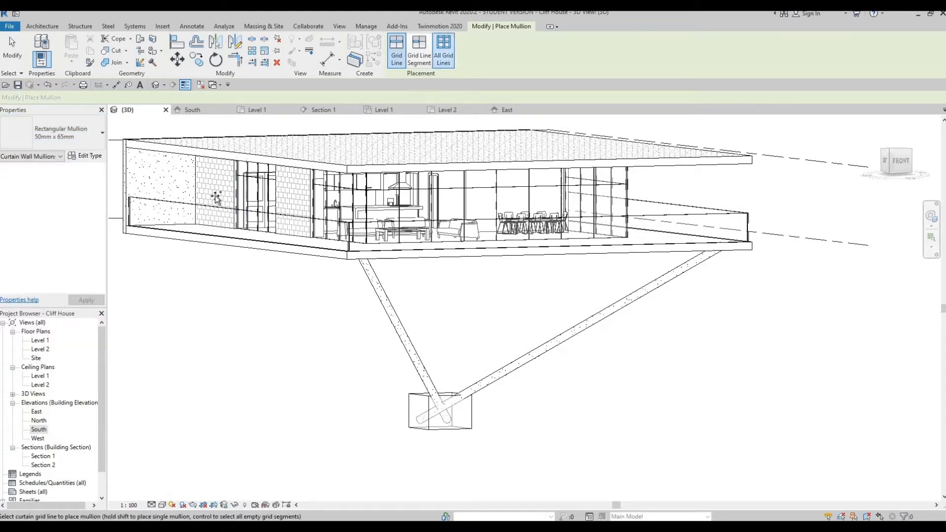
{"action": "scroll", "coordinate": [208, 205], "scroll_direction": "up", "scroll_amount": 3}
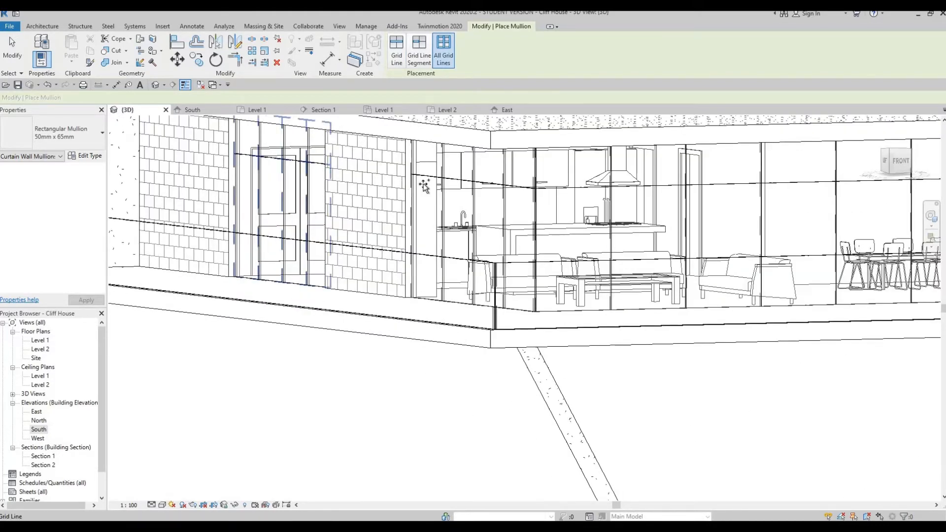
{"action": "left_click", "coordinate": [570, 188]}
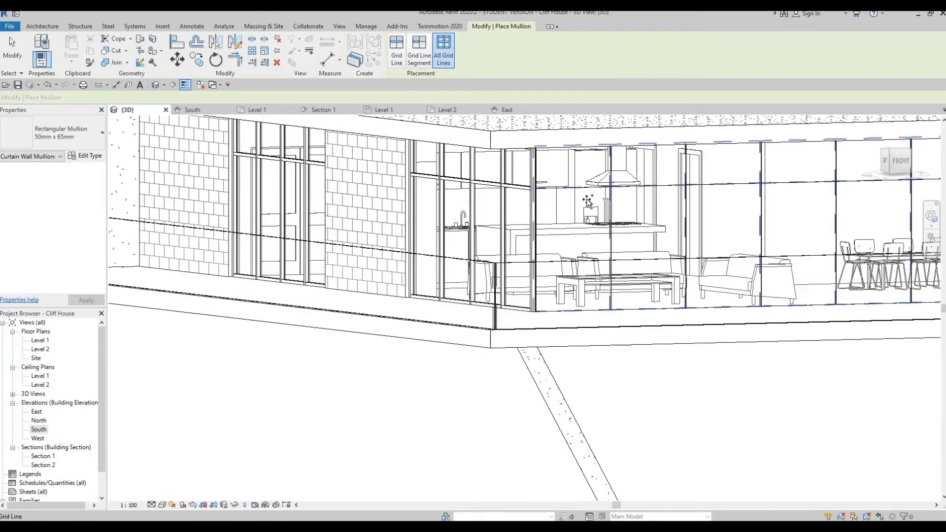
Place the 50mm x 65mm rectangular mullions on all grid lines of the right facade's dining, kitchen and bedroom curtain walls.
{"action": "middle_click_drag", "start_coordinate": [306, 238], "coordinate": [484, 268], "text": "shift"}
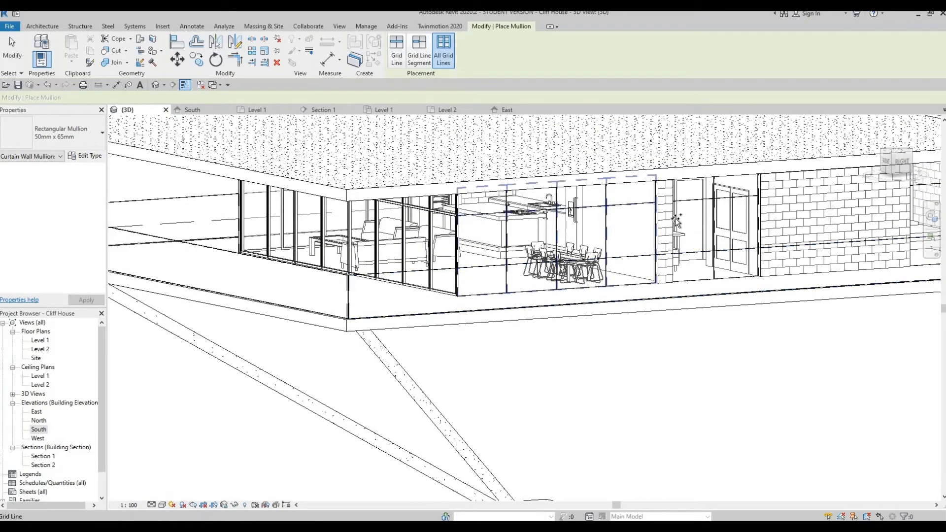
{"action": "left_click", "coordinate": [689, 200]}
{"action": "middle_click_drag", "start_coordinate": [733, 224], "coordinate": [330, 291]}
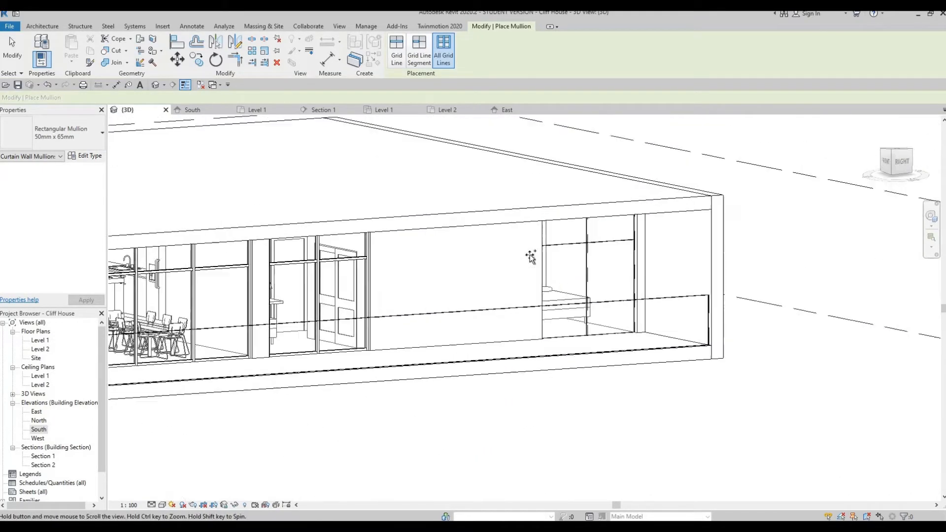
{"action": "left_click", "coordinate": [530, 248]}
{"action": "mouse_move", "coordinate": [291, 390]}
{"action": "middle_mouse_down"}
{"action": "mouse_move", "coordinate": [451, 276]}
{"action": "mouse_move", "coordinate": [408, 141]}
{"action": "middle_mouse_up"}
{"action": "scroll", "coordinate": [446, 281], "scroll_direction": "down", "scroll_amount": 2}
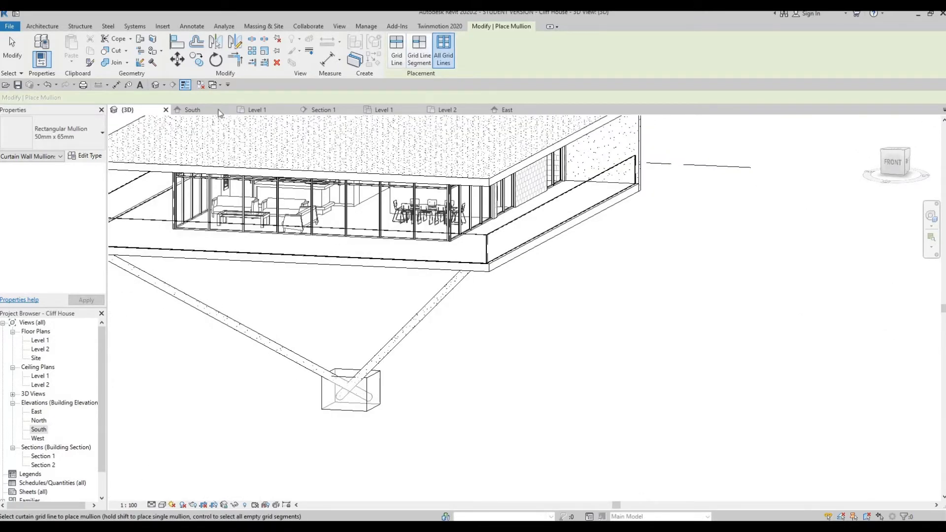
Place 30mm Square mullions one grid line at a time on the balcony's low glass walls, including their front-left corner.
{"action": "left_click", "coordinate": [397, 49]}
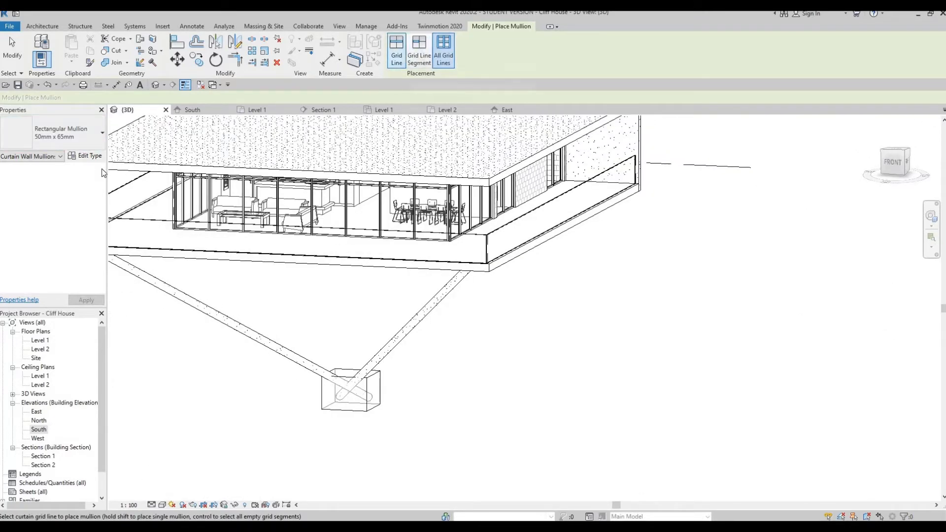
{"action": "left_click", "coordinate": [60, 138]}
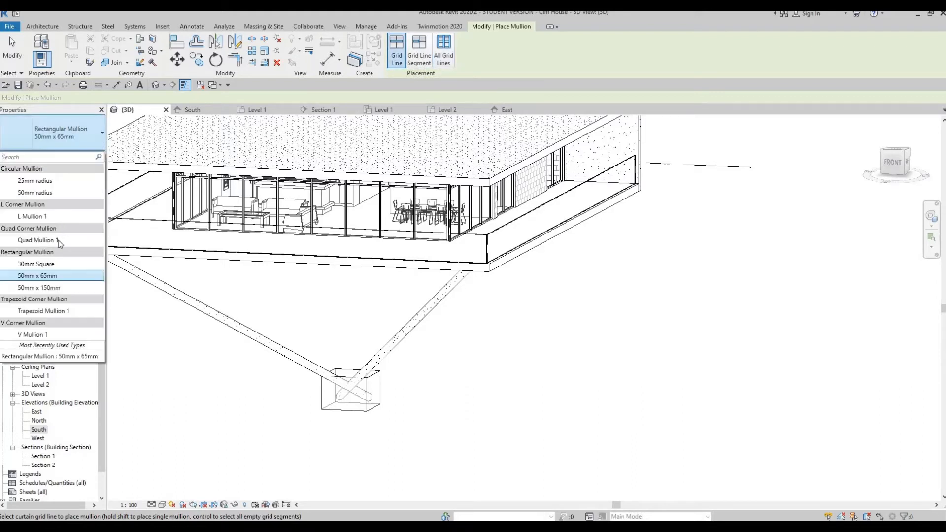
{"action": "left_click", "coordinate": [36, 264]}
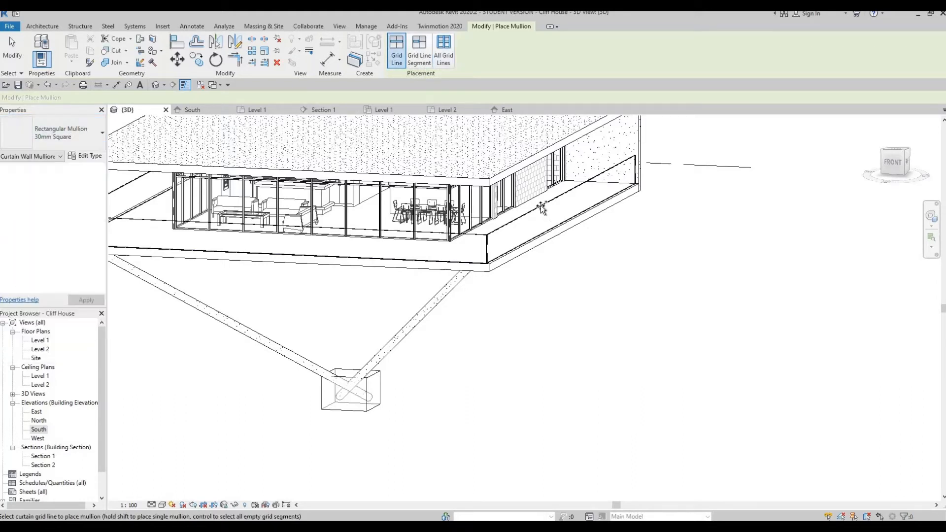
{"action": "left_click", "coordinate": [540, 205]}
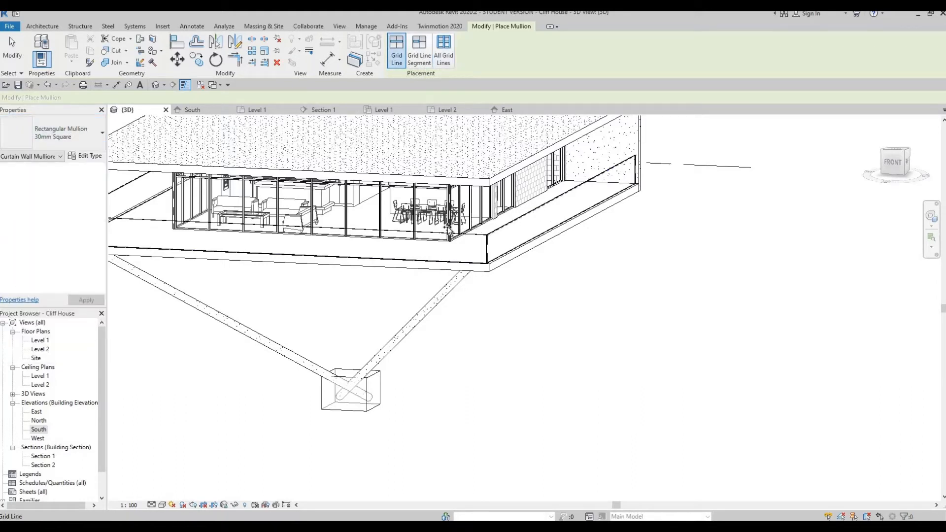
{"action": "left_click", "coordinate": [227, 238]}
{"action": "middle_click_drag", "start_coordinate": [246, 215], "coordinate": [663, 239]}
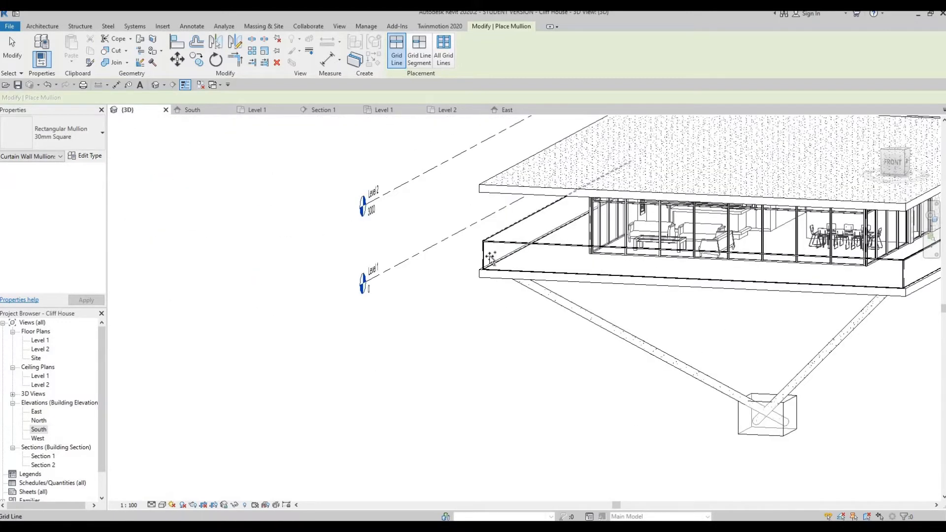
{"action": "scroll", "coordinate": [473, 249], "scroll_direction": "up", "scroll_amount": 5}
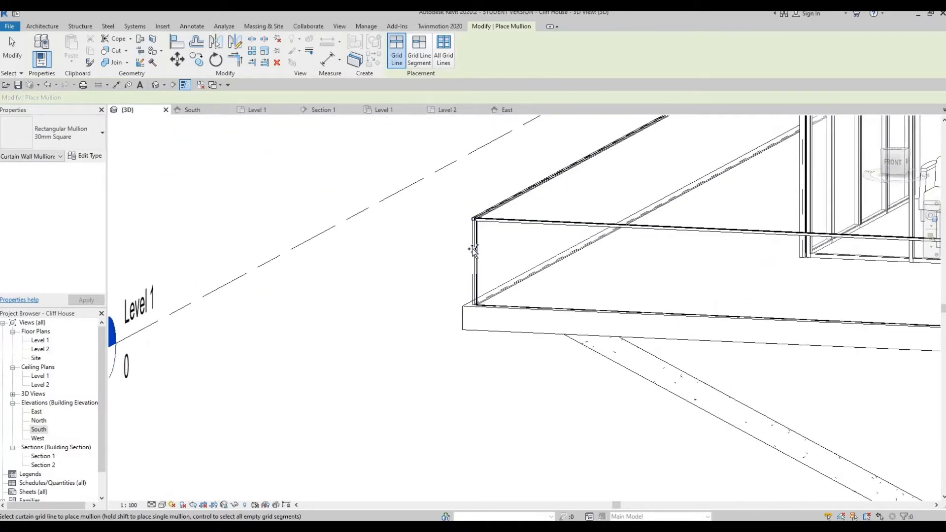
{"action": "scroll", "coordinate": [403, 287], "scroll_direction": "down", "scroll_amount": 3}
Add 30mm Square mullions at the front-right corner of the balcony's low glass walls and check the result.
{"action": "middle_click_drag", "start_coordinate": [402, 287], "coordinate": [138, 251]}
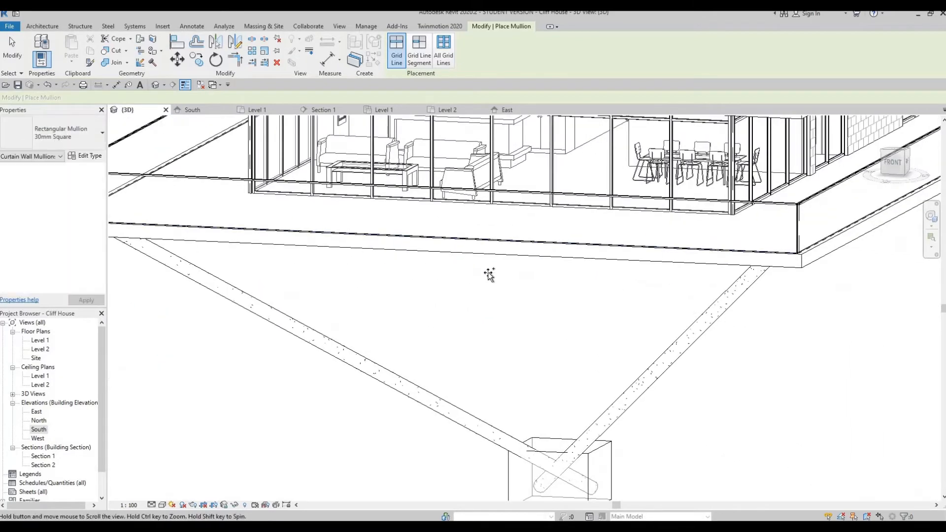
{"action": "mouse_move", "coordinate": [786, 222]}
{"action": "middle_mouse_down"}
{"action": "mouse_move", "coordinate": [457, 273]}
{"action": "mouse_move", "coordinate": [449, 265]}
{"action": "middle_mouse_up"}
{"action": "scroll", "coordinate": [456, 273], "scroll_direction": "up", "scroll_amount": 5}
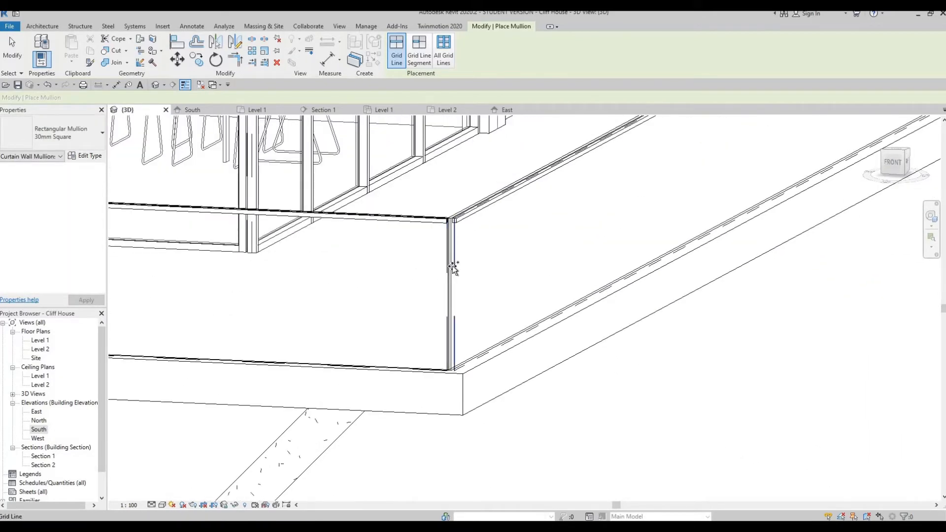
{"action": "scroll", "coordinate": [477, 249], "scroll_direction": "down", "scroll_amount": 3}
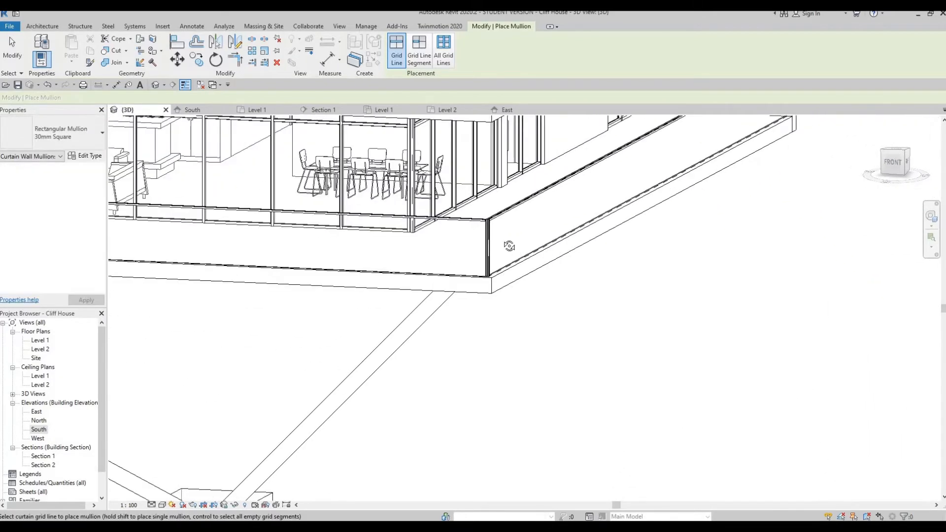
{"action": "scroll", "coordinate": [474, 244], "scroll_direction": "down", "scroll_amount": 4}
{"action": "middle_click_drag", "start_coordinate": [486, 244], "coordinate": [312, 209], "text": "shift"}
{"action": "scroll", "coordinate": [467, 270], "scroll_direction": "up", "scroll_amount": 3}
{"action": "scroll", "coordinate": [276, 187], "scroll_direction": "up", "scroll_amount": 3}
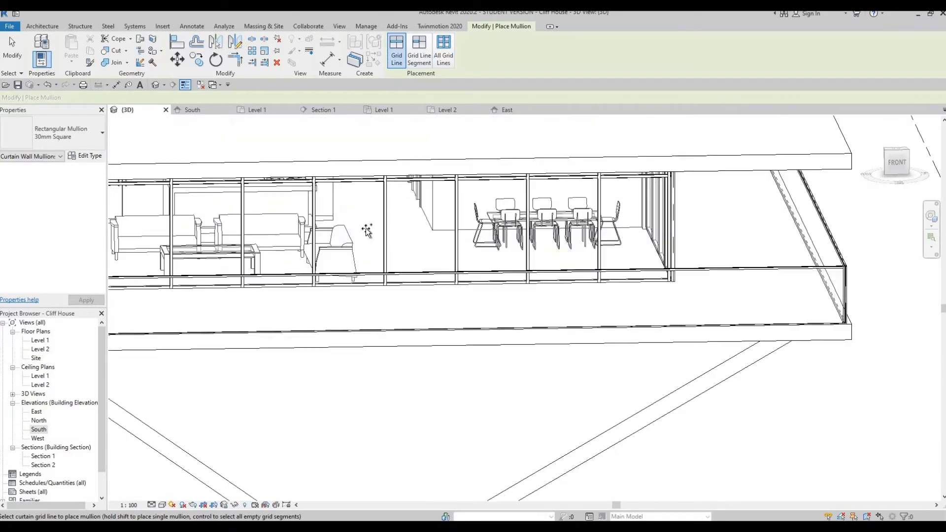
{"action": "scroll", "coordinate": [321, 158], "scroll_direction": "down", "scroll_amount": 2}
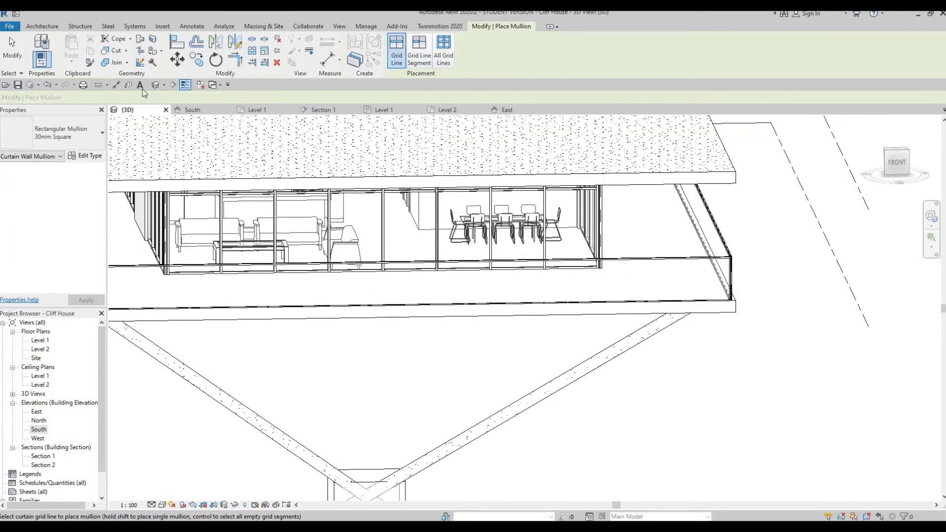
End mullion placement and browse for a family to load in the Doors folder of the Canada library.
{"action": "key", "text": "Escape"}
{"action": "left_click", "coordinate": [163, 26]}
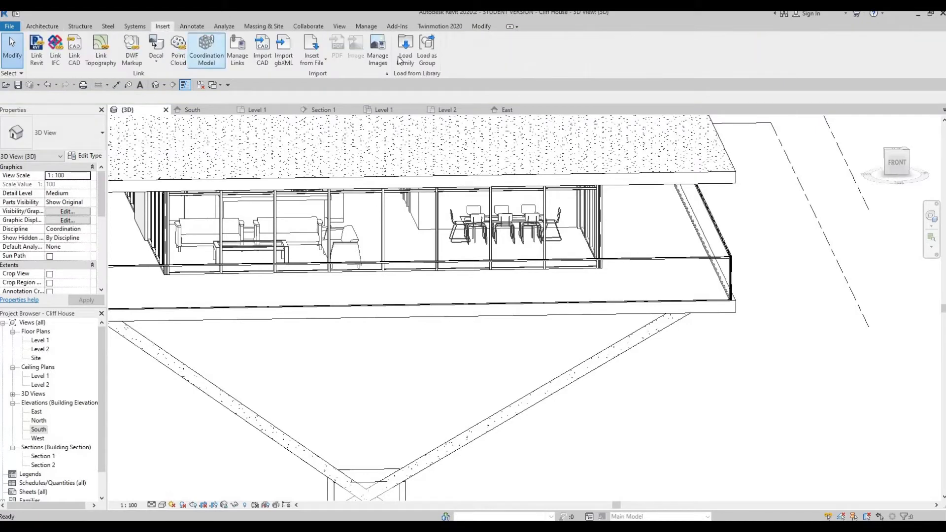
{"action": "left_click", "coordinate": [405, 49]}
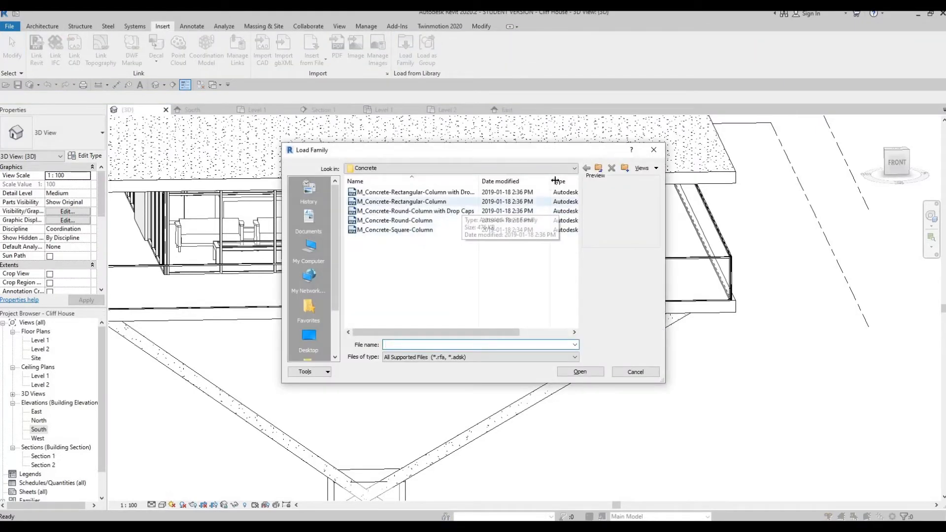
{"action": "left_click", "coordinate": [567, 170]}
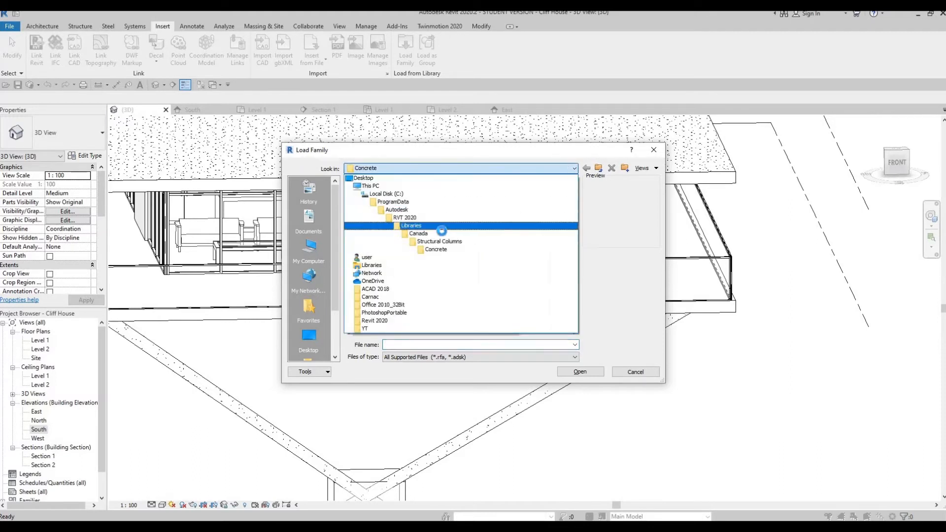
{"action": "left_click", "coordinate": [400, 232]}
{"action": "scroll", "coordinate": [384, 270], "scroll_direction": "down", "scroll_amount": 1}
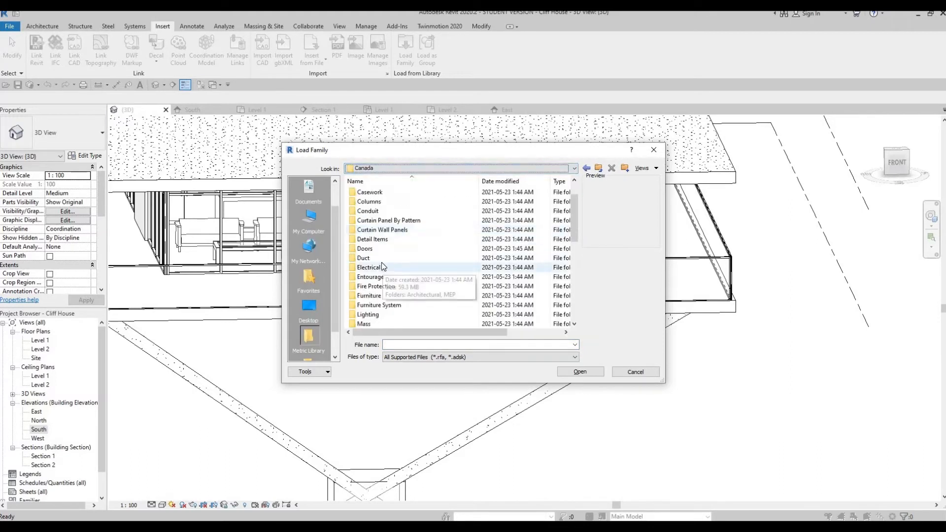
{"action": "scroll", "coordinate": [384, 268], "scroll_direction": "down", "scroll_amount": 2}
{"action": "scroll", "coordinate": [378, 226], "scroll_direction": "up", "scroll_amount": 1}
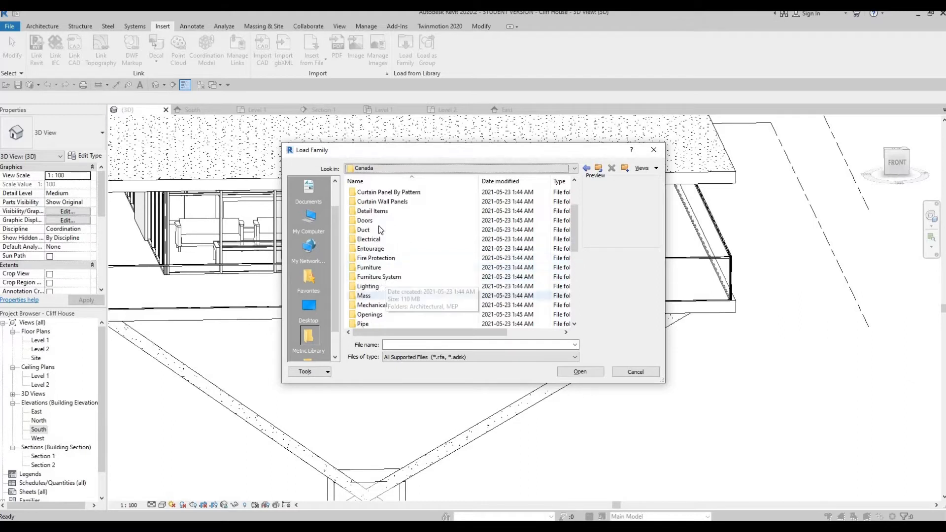
{"action": "left_click", "coordinate": [378, 222]}
{"action": "double_click", "coordinate": [378, 221]}
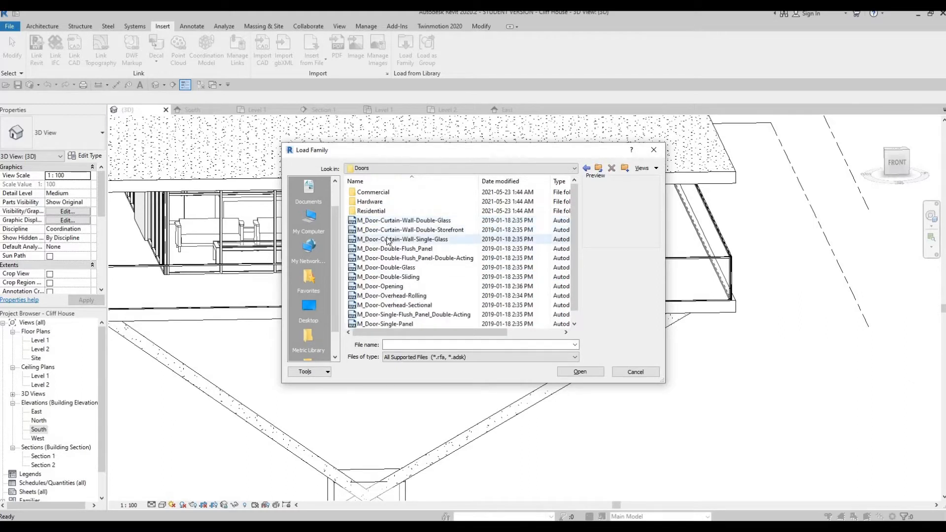
Preview the M_Door-Curtain-Wall-Double-Glass door family and pick M_Door-Curtain-Wall-Single-Glass.
{"action": "left_click", "coordinate": [397, 221]}
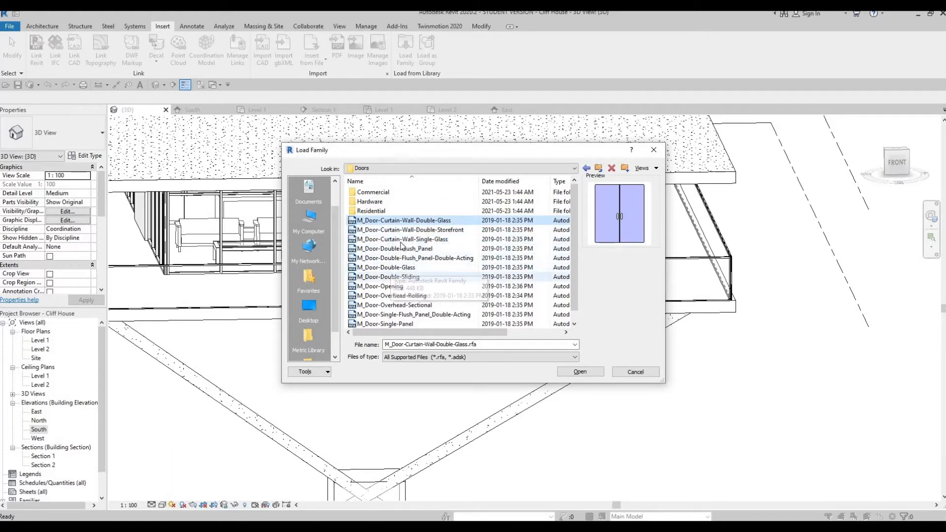
{"action": "left_click", "coordinate": [402, 240]}
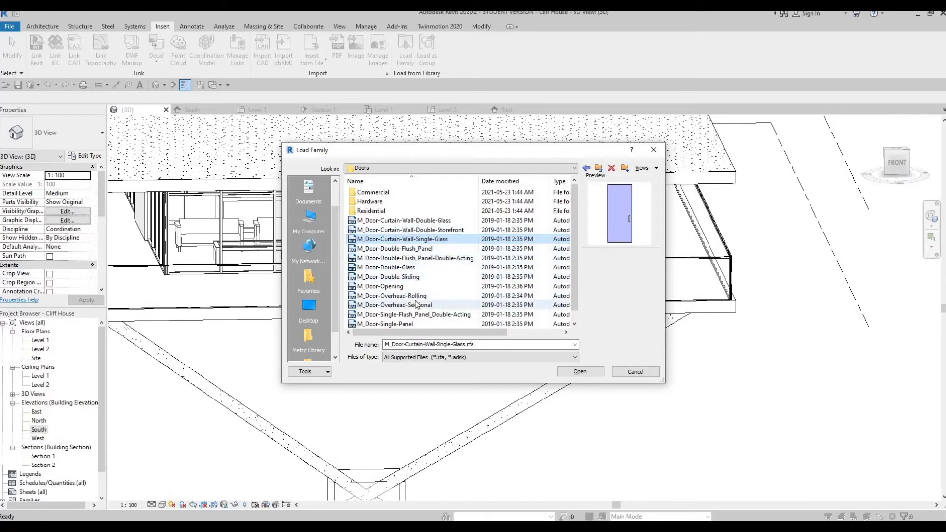
{"action": "scroll", "coordinate": [436, 299], "scroll_direction": "down", "scroll_amount": 1}
{"action": "scroll", "coordinate": [429, 293], "scroll_direction": "up", "scroll_amount": 1}
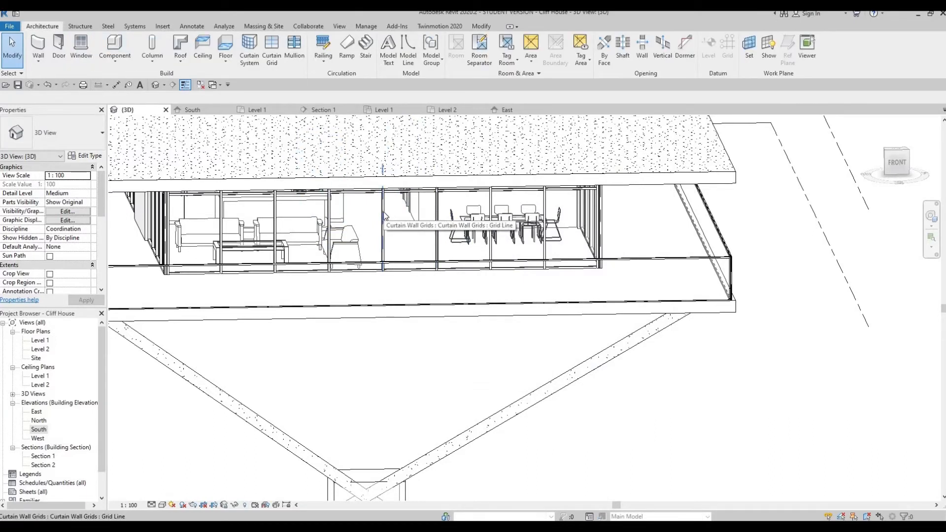
Change the two adjacent glass panels at the middle of the front curtain wall to the M_Door-Curtain-Wall-Single-Glass type.
{"action": "key", "text": "Tab"}
{"action": "key", "text": "Tab"}
{"action": "key", "text": "Tab"}
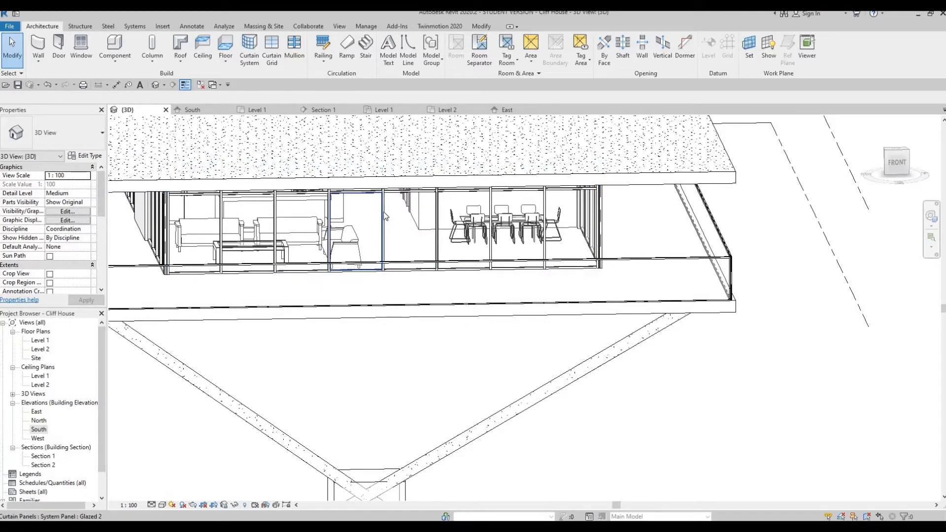
{"action": "left_click", "coordinate": [385, 216]}
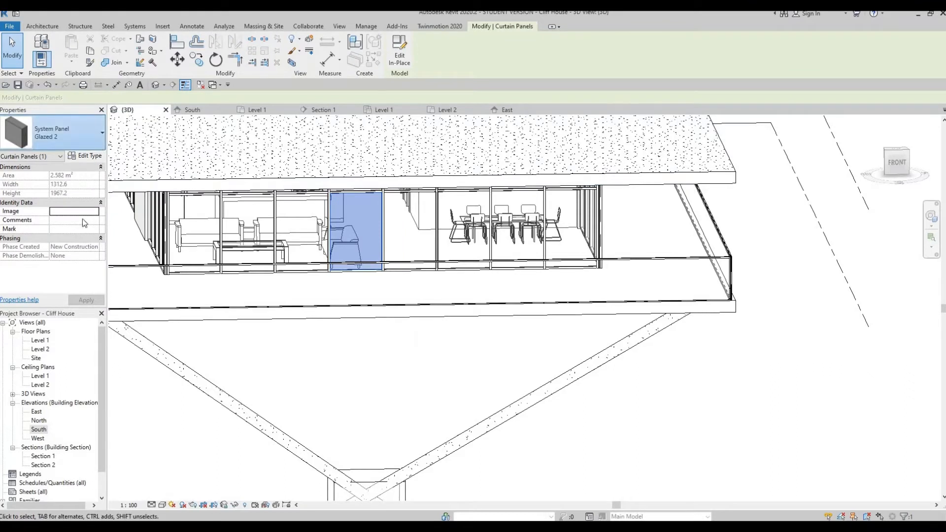
{"action": "left_click", "coordinate": [64, 133]}
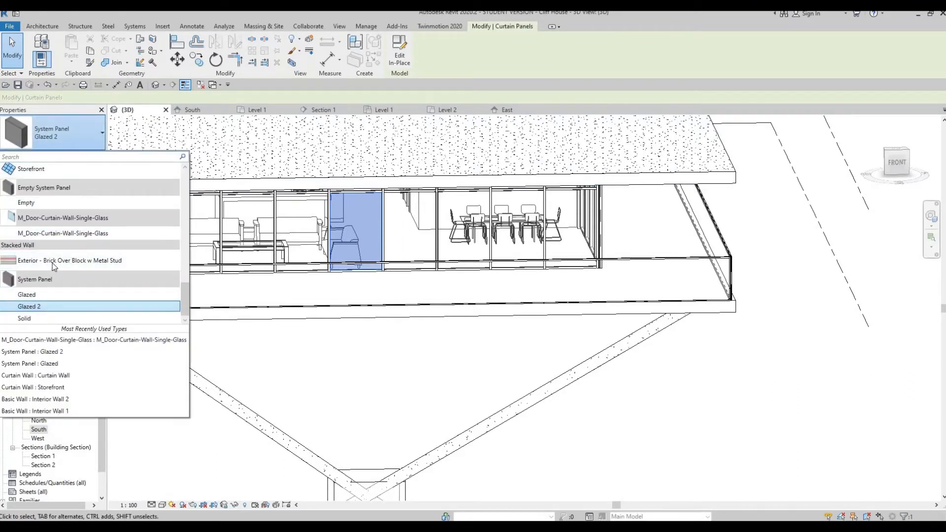
{"action": "left_click", "coordinate": [58, 234]}
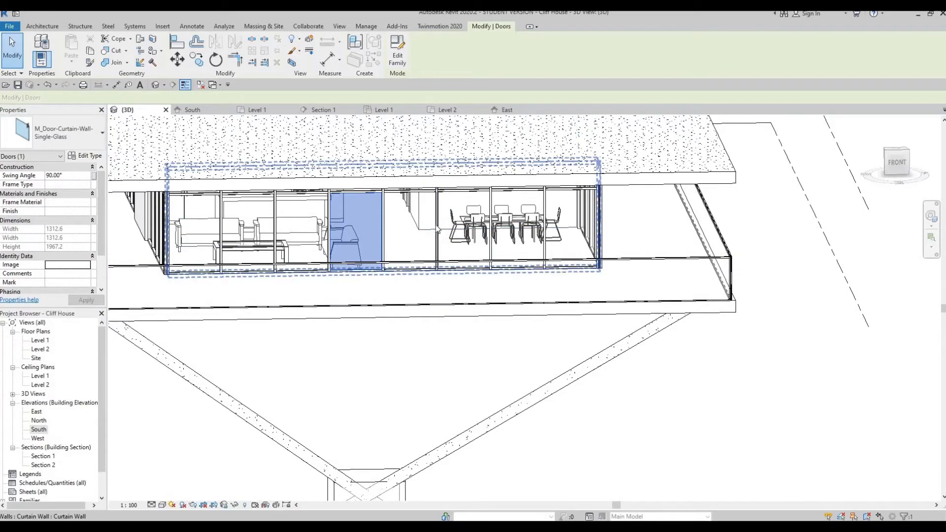
{"action": "left_click", "coordinate": [435, 230]}
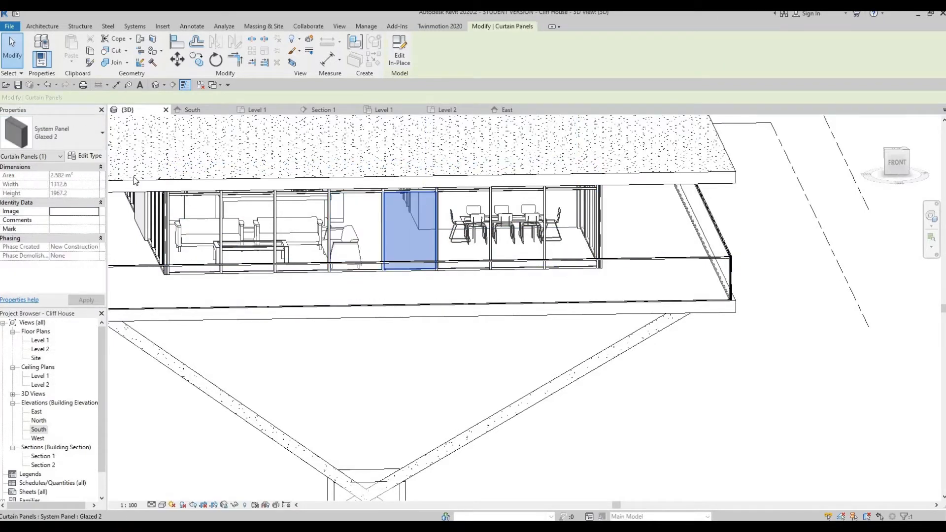
{"action": "left_click", "coordinate": [76, 136]}
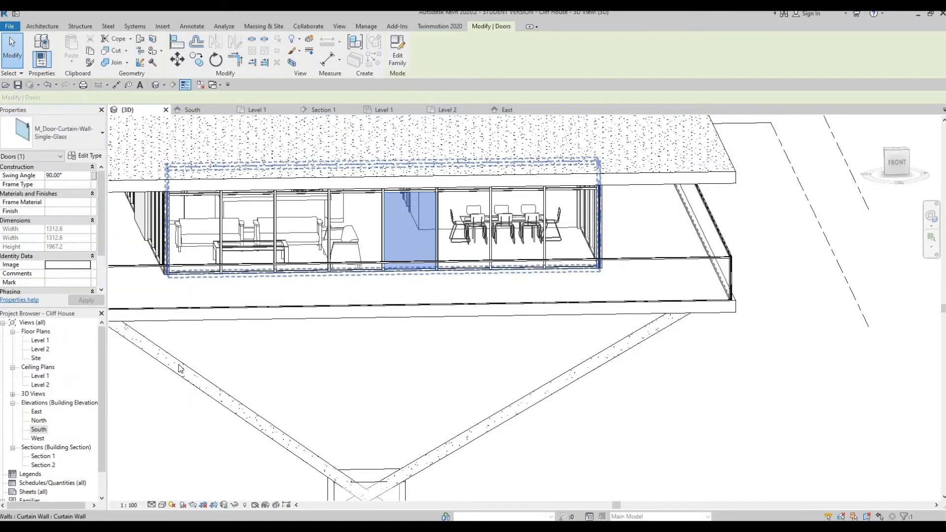
Set the 3D view's detail level to Fine and clear the selection.
{"action": "left_click", "coordinate": [162, 505]}
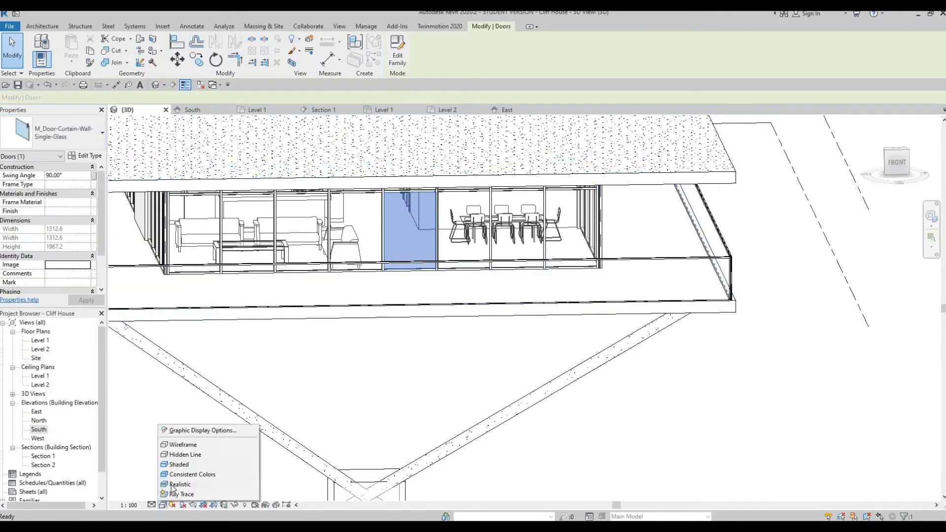
{"action": "left_click", "coordinate": [152, 506]}
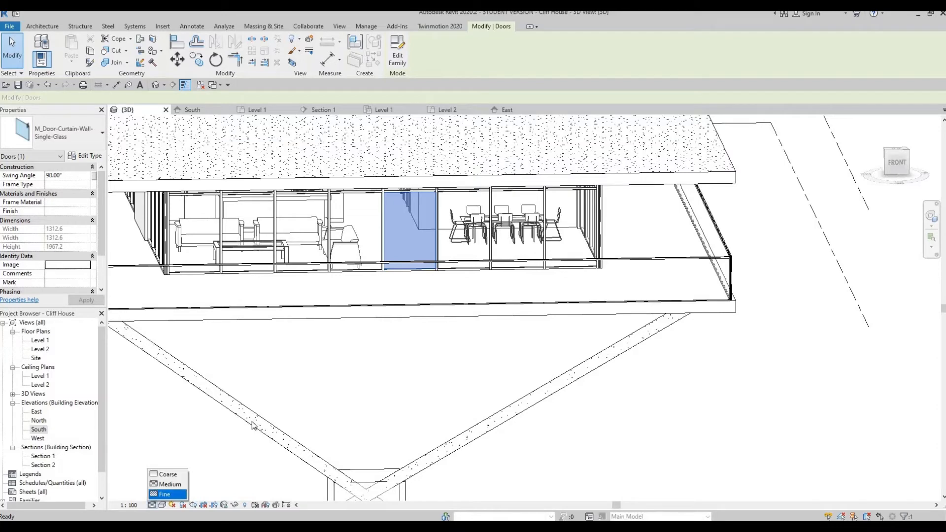
{"action": "key", "text": "Escape"}
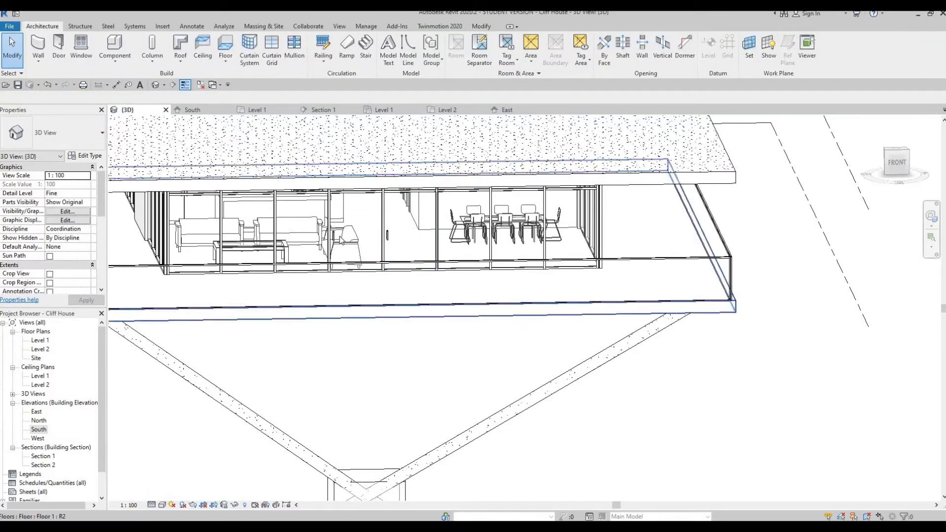
In the Level 1 floor plan, flip the swing side of the left curtain wall door so the two doors open as a pair.
{"action": "double_click", "coordinate": [39, 340]}
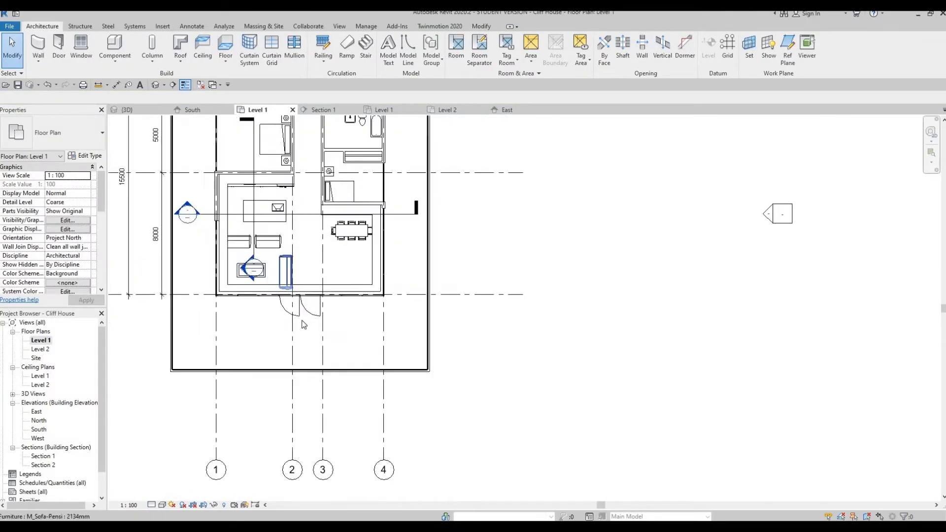
{"action": "scroll", "coordinate": [300, 324], "scroll_direction": "up", "scroll_amount": 2}
{"action": "left_click", "coordinate": [287, 320]}
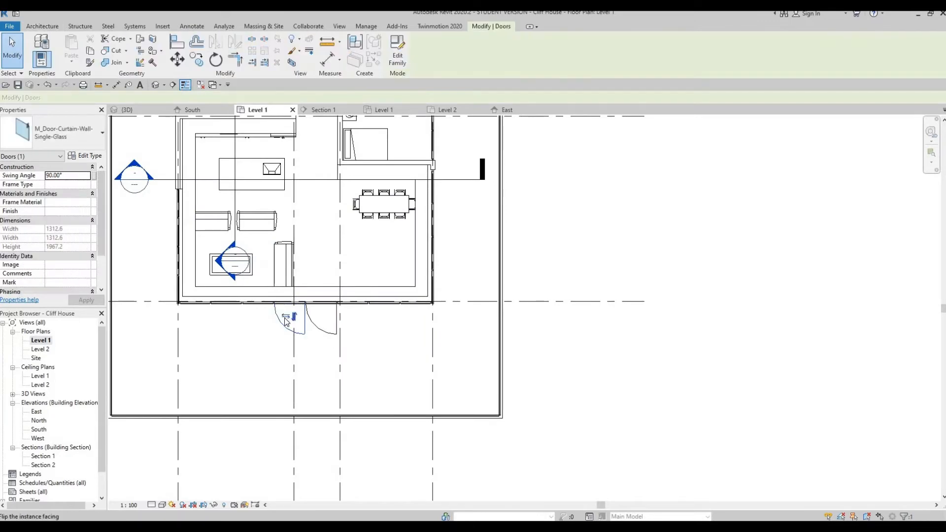
{"action": "left_click", "coordinate": [289, 345]}
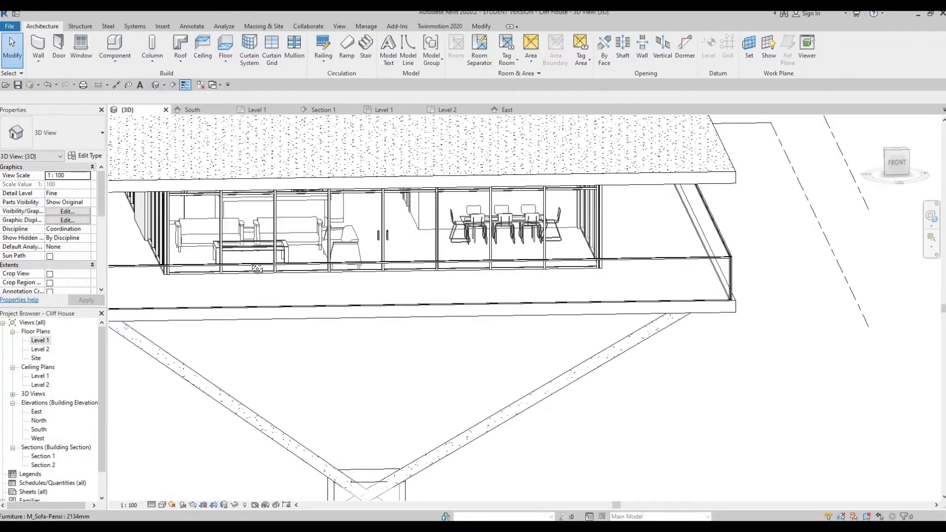
Delete the bottom mullions beneath the two glass doors of the front curtain wall in the 3D view.
{"action": "middle_click_drag", "start_coordinate": [419, 300], "coordinate": [501, 301], "text": "shift"}
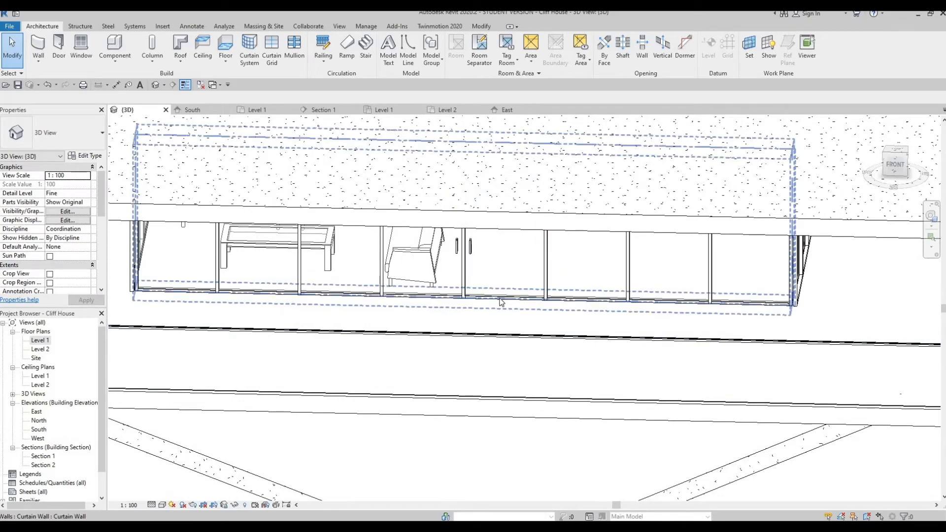
{"action": "left_click", "coordinate": [501, 300]}
{"action": "key", "text": "Escape"}
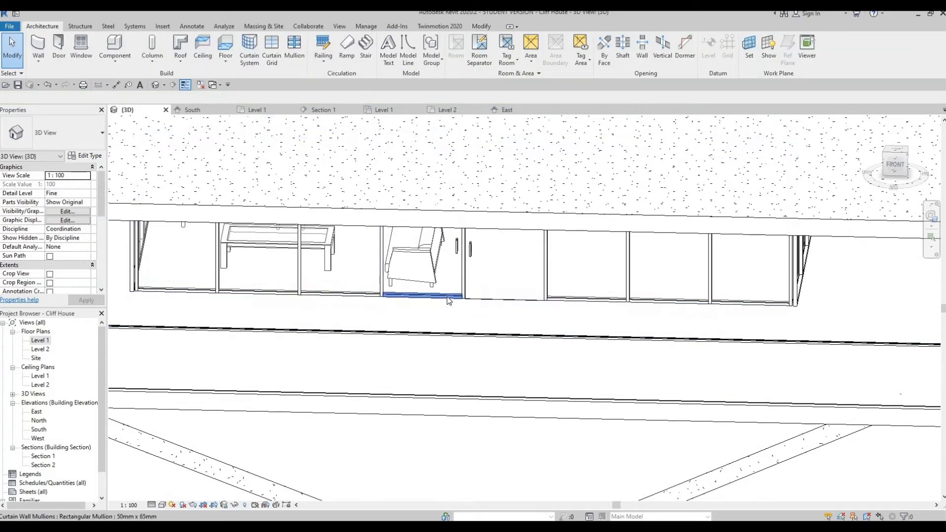
{"action": "left_click", "coordinate": [448, 296]}
{"action": "key", "text": "Delete"}
Paint the underside of the roof overhang with the rubber material.
{"action": "middle_click_drag", "start_coordinate": [456, 331], "coordinate": [589, 318], "text": "shift"}
{"action": "scroll", "coordinate": [417, 326], "scroll_direction": "down", "scroll_amount": 1}
{"action": "scroll", "coordinate": [470, 344], "scroll_direction": "down", "scroll_amount": 2}
{"action": "scroll", "coordinate": [588, 318], "scroll_direction": "up", "scroll_amount": 1}
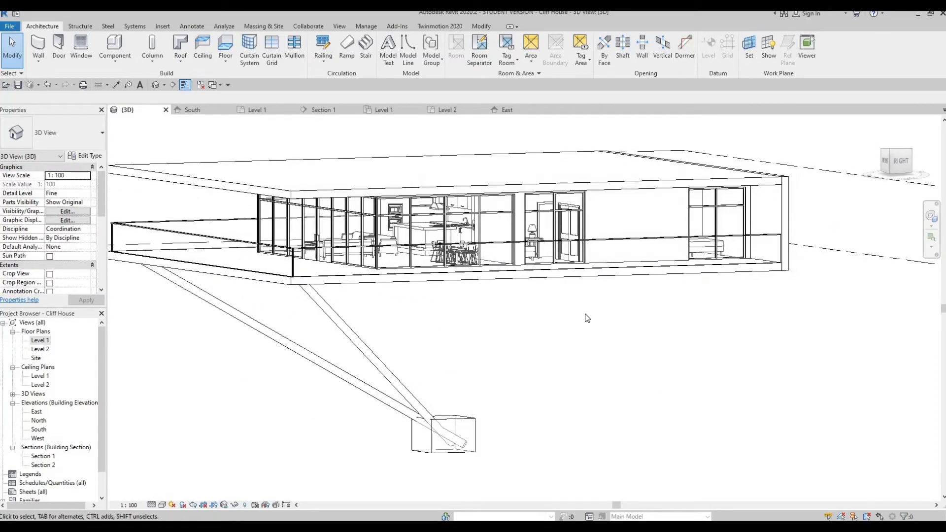
{"action": "scroll", "coordinate": [428, 229], "scroll_direction": "up", "scroll_amount": 1}
{"action": "middle_click_drag", "start_coordinate": [455, 389], "coordinate": [474, 341], "text": "shift"}
{"action": "middle_click_drag", "start_coordinate": [332, 197], "coordinate": [343, 320]}
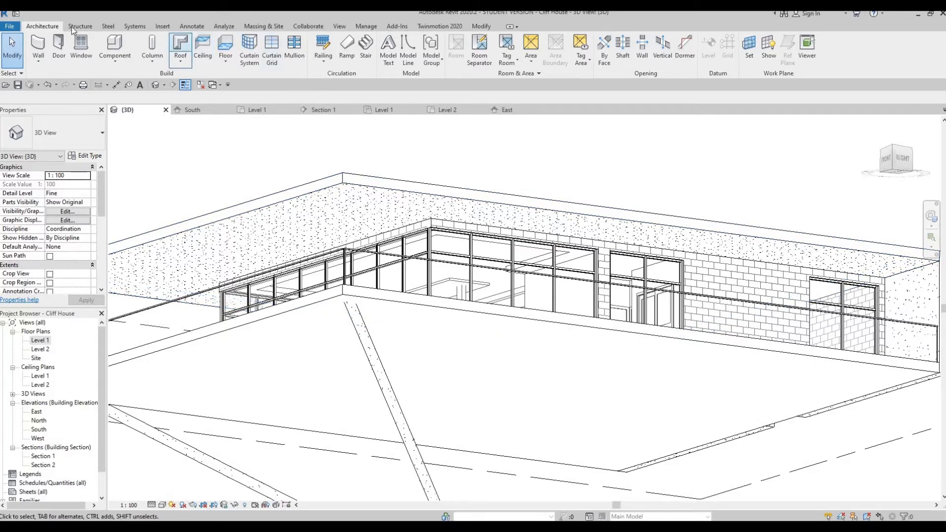
{"action": "left_click", "coordinate": [482, 26]}
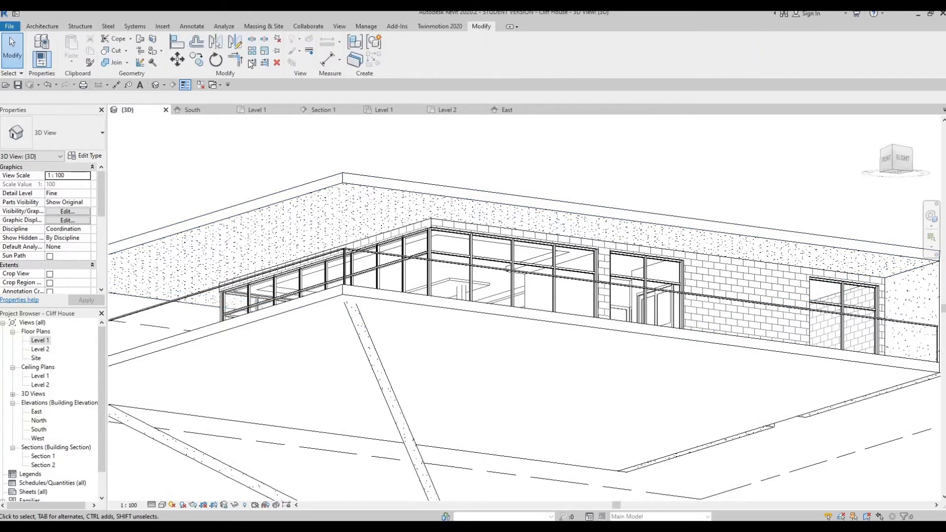
{"action": "left_click", "coordinate": [153, 52]}
{"action": "scroll", "coordinate": [89, 139], "scroll_direction": "up", "scroll_amount": 1}
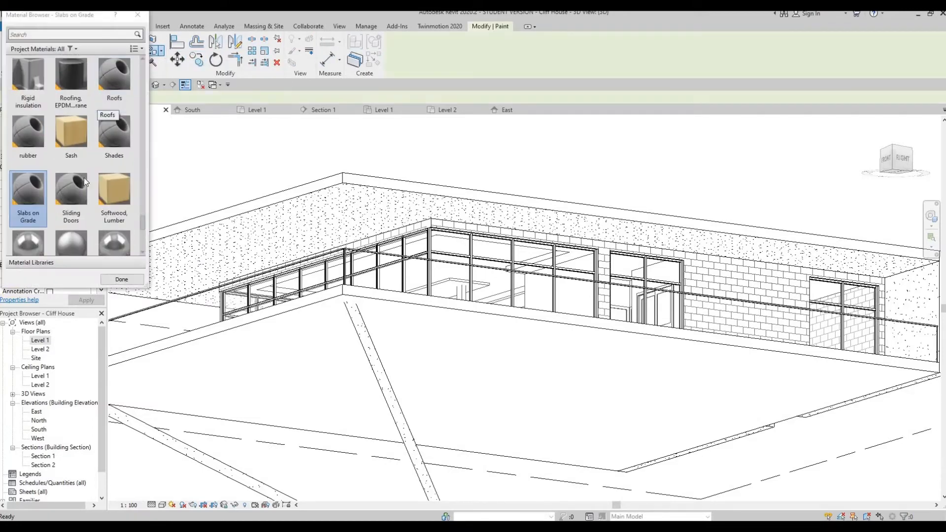
{"action": "left_click", "coordinate": [23, 143]}
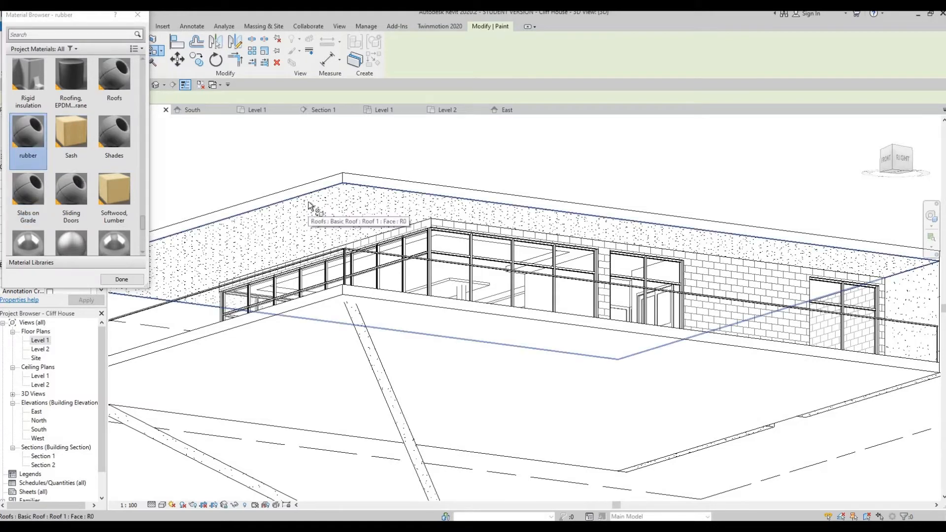
{"action": "left_click", "coordinate": [365, 217]}
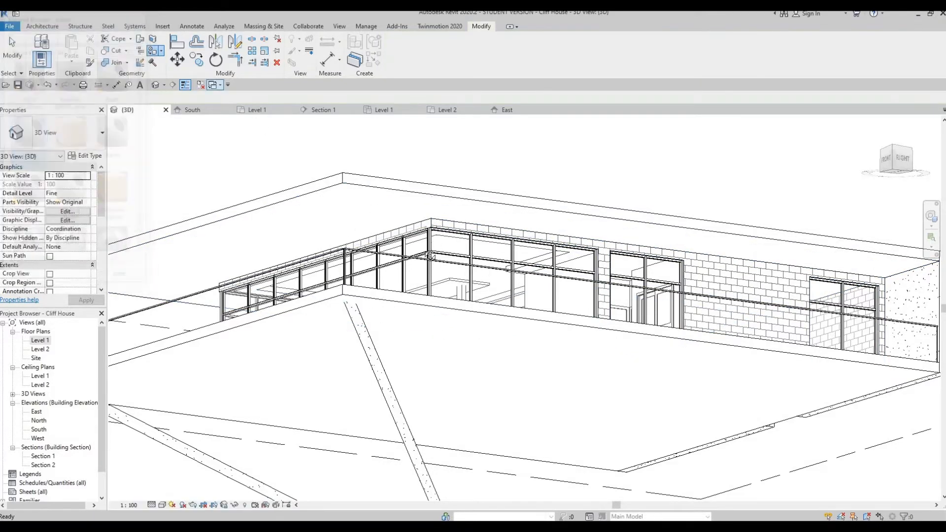
Examine the painted roof underside, glazing, balcony and slanted supports of the house from several sides.
{"action": "middle_click_drag", "start_coordinate": [507, 338], "coordinate": [460, 367], "text": "shift"}
{"action": "middle_click_drag", "start_coordinate": [562, 391], "coordinate": [386, 303]}
{"action": "scroll", "coordinate": [394, 296], "scroll_direction": "down", "scroll_amount": 1}
{"action": "middle_click_drag", "start_coordinate": [431, 249], "coordinate": [468, 298], "text": "shift"}
{"action": "middle_click_drag", "start_coordinate": [463, 246], "coordinate": [477, 217], "text": "shift"}
{"action": "scroll", "coordinate": [374, 235], "scroll_direction": "down", "scroll_amount": 6}
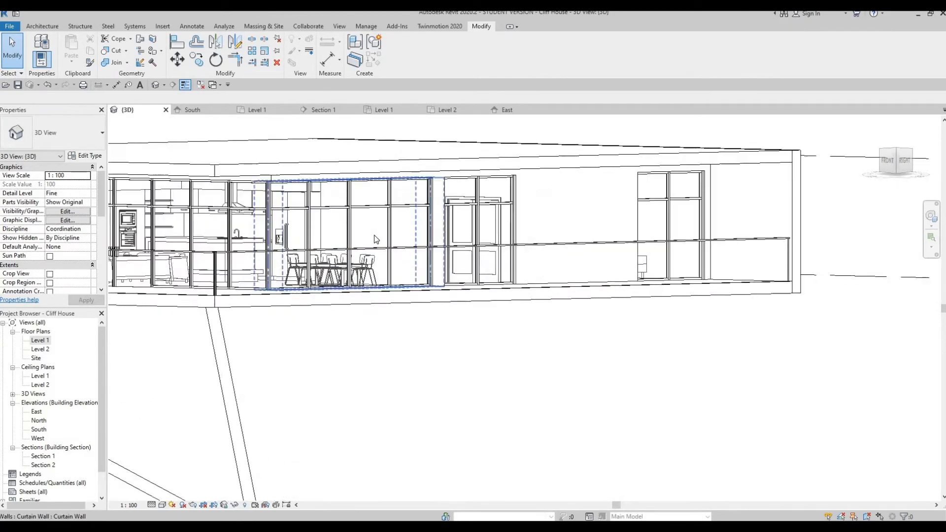
{"action": "middle_click_drag", "start_coordinate": [374, 232], "coordinate": [383, 252], "text": "shift"}
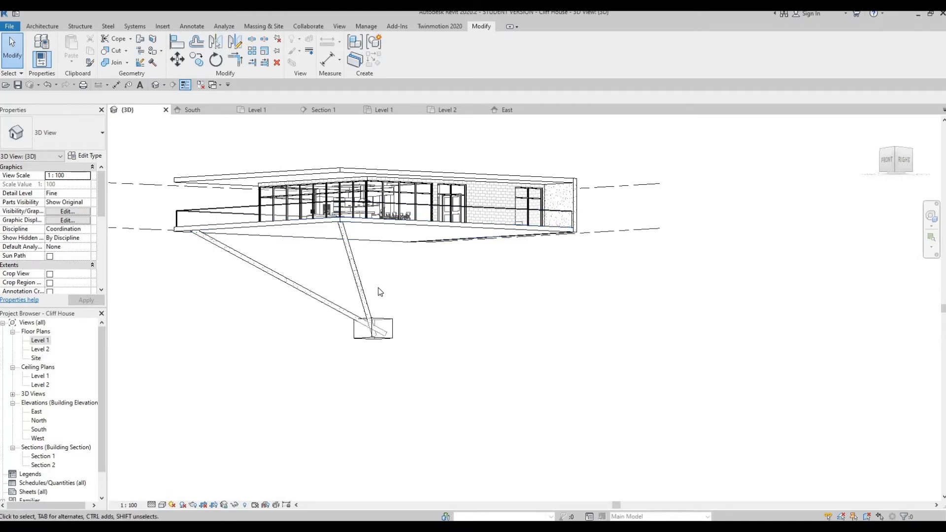
{"action": "middle_click_drag", "start_coordinate": [423, 291], "coordinate": [495, 257], "text": "shift"}
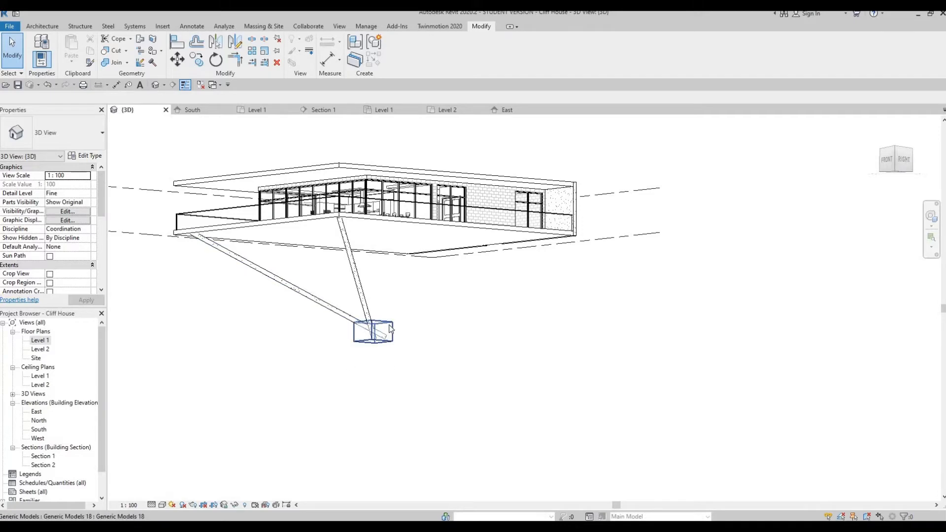
{"action": "middle_click_drag", "start_coordinate": [420, 298], "coordinate": [362, 325], "text": "shift"}
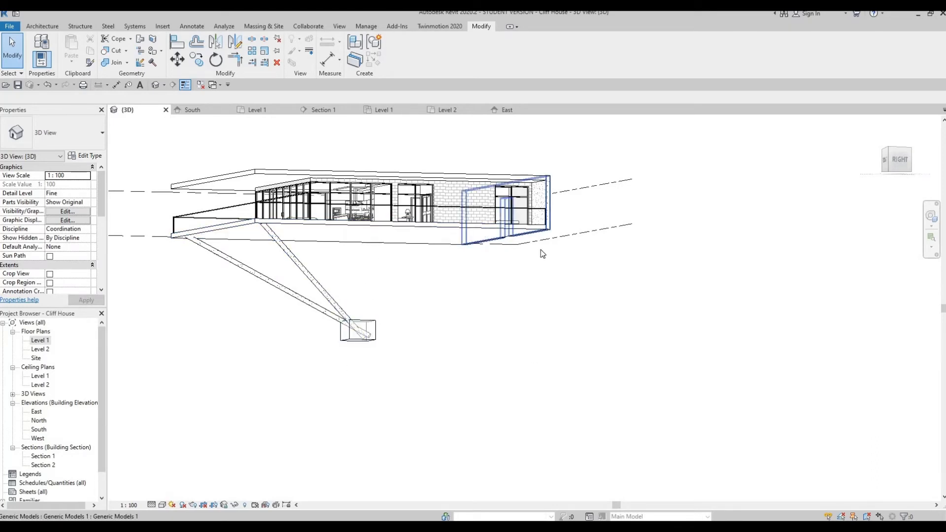
{"action": "middle_click_drag", "start_coordinate": [518, 257], "coordinate": [498, 141], "text": "shift"}
{"action": "middle_click_drag", "start_coordinate": [533, 239], "coordinate": [459, 217]}
{"action": "scroll", "coordinate": [497, 278], "scroll_direction": "up", "scroll_amount": 2}
{"action": "middle_click_drag", "start_coordinate": [443, 282], "coordinate": [445, 211]}
{"action": "scroll", "coordinate": [463, 205], "scroll_direction": "up", "scroll_amount": 3}
{"action": "scroll", "coordinate": [441, 223], "scroll_direction": "down", "scroll_amount": 2}
{"action": "scroll", "coordinate": [277, 195], "scroll_direction": "up", "scroll_amount": 2}
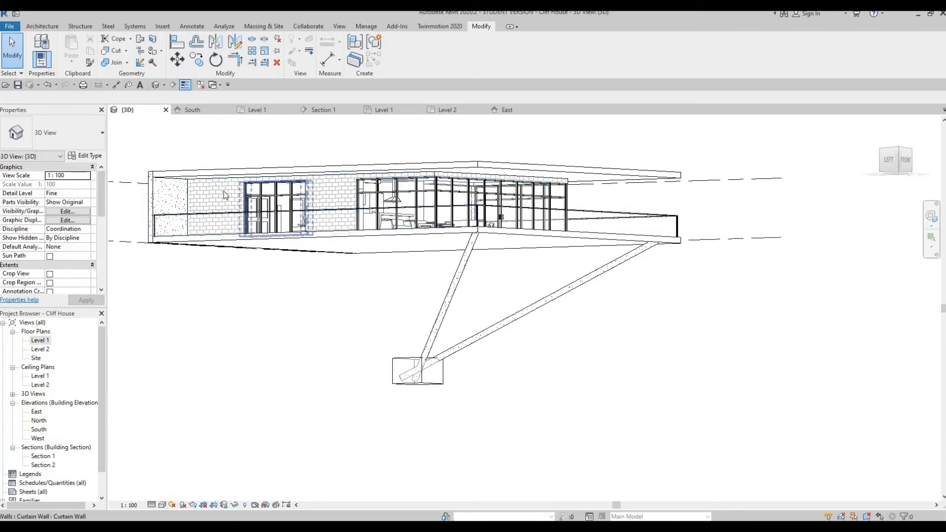
{"action": "middle_click_drag", "start_coordinate": [191, 236], "coordinate": [379, 267], "text": "shift"}
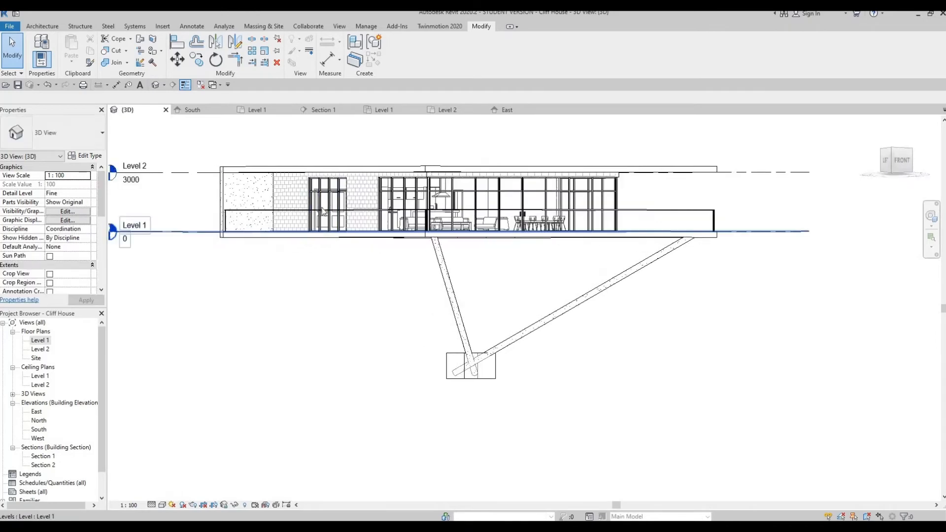
{"action": "middle_click_drag", "start_coordinate": [593, 291], "coordinate": [437, 280], "text": "shift"}
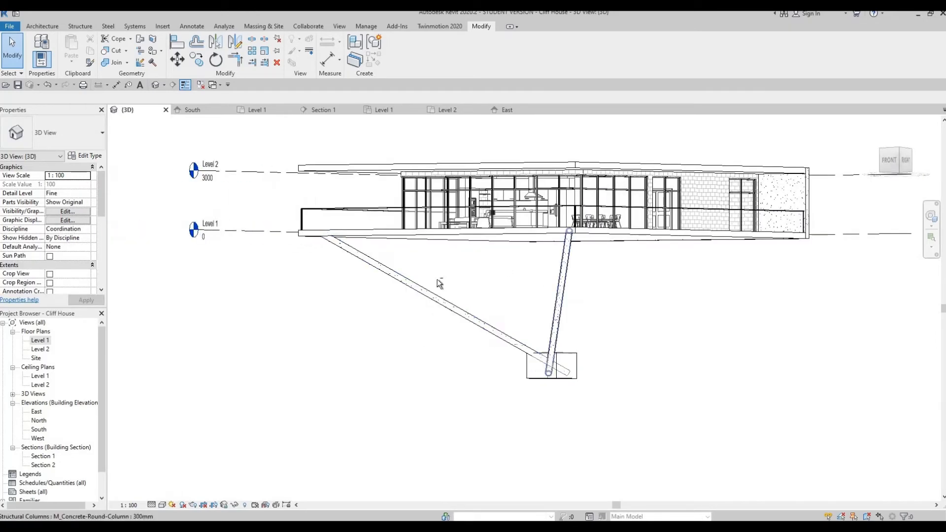
Start an in-place model in the Generic Models category without saving the project first.
{"action": "middle_click_drag", "start_coordinate": [562, 271], "coordinate": [382, 268], "text": "shift"}
{"action": "middle_click_drag", "start_coordinate": [798, 170], "coordinate": [587, 205]}
{"action": "scroll", "coordinate": [586, 204], "scroll_direction": "up", "scroll_amount": 3}
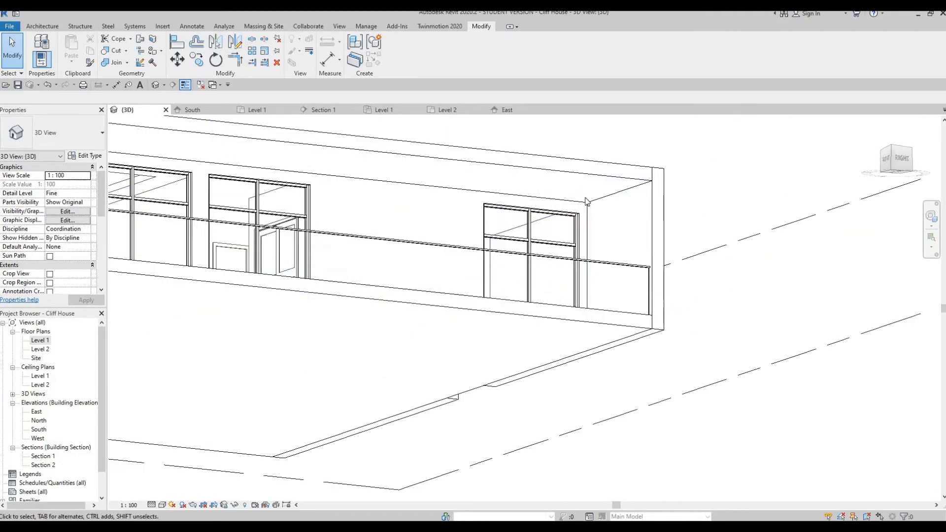
{"action": "scroll", "coordinate": [582, 205], "scroll_direction": "up", "scroll_amount": 2}
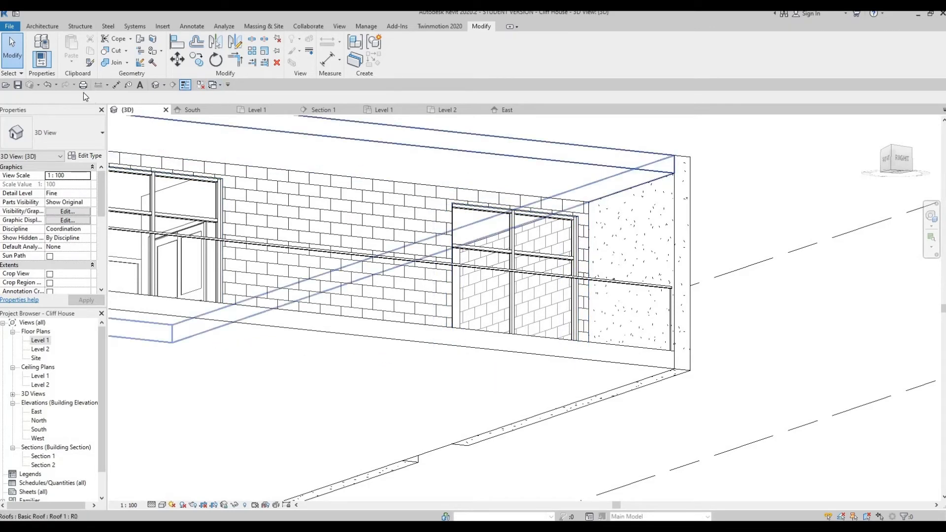
{"action": "left_click", "coordinate": [42, 26]}
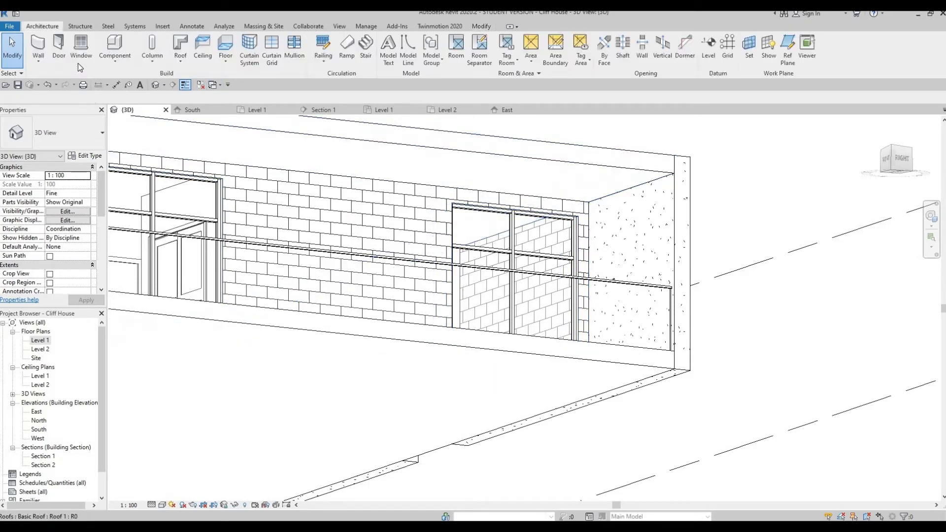
{"action": "left_click", "coordinate": [115, 49]}
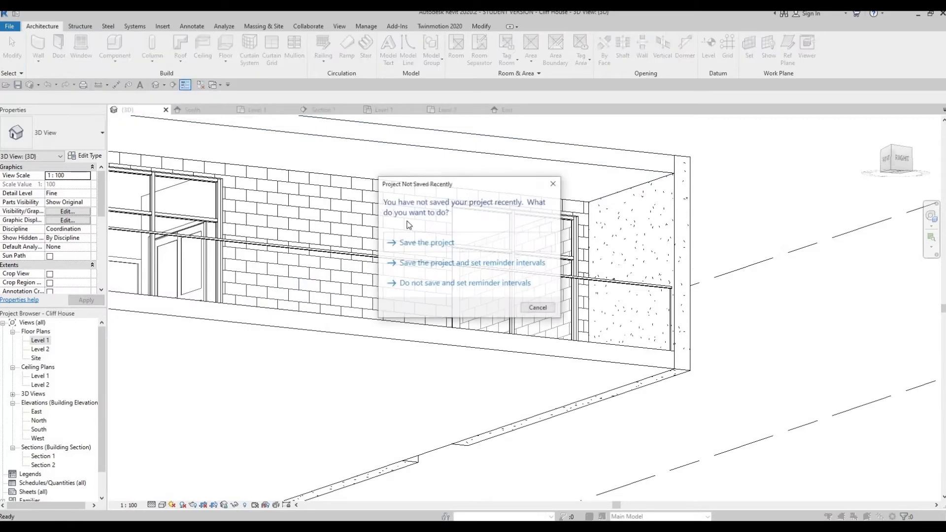
{"action": "key", "text": "Escape"}
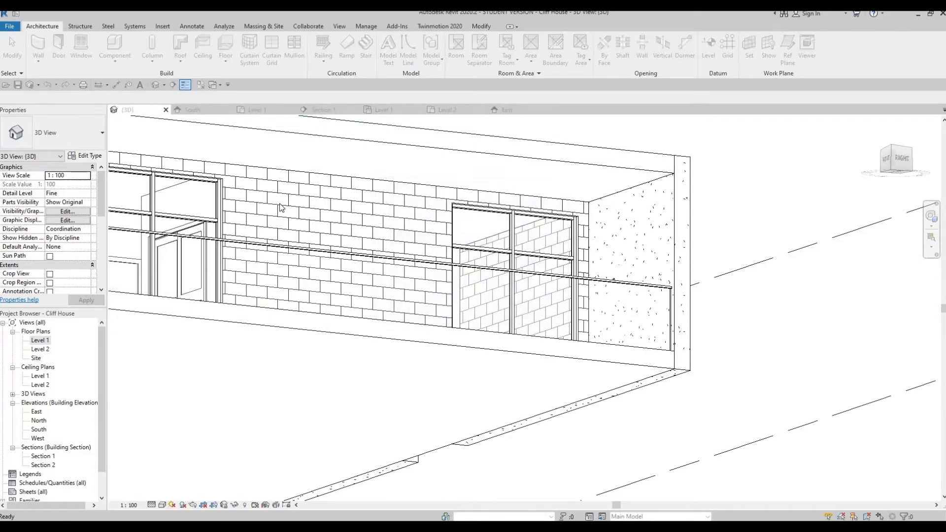
{"action": "scroll", "coordinate": [447, 281], "scroll_direction": "down", "scroll_amount": 4}
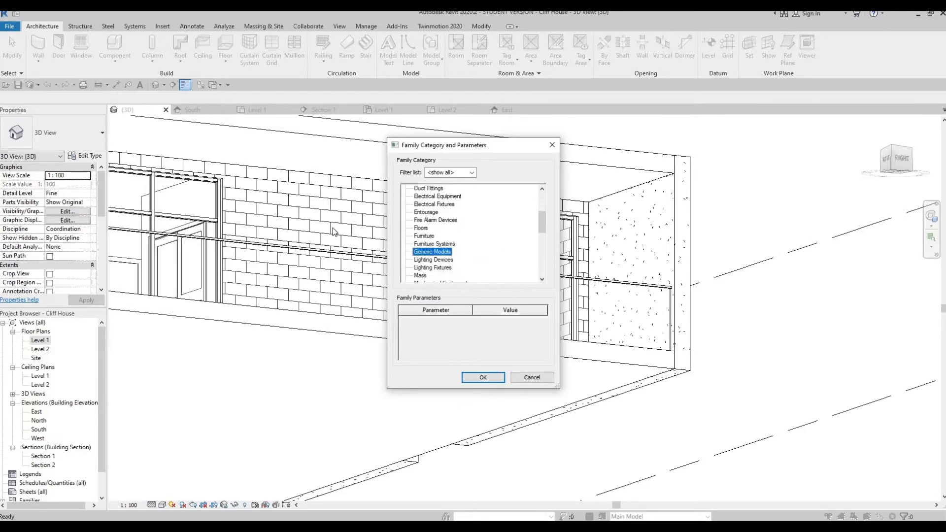
{"action": "left_click", "coordinate": [483, 377]}
{"action": "left_click", "coordinate": [479, 286]}
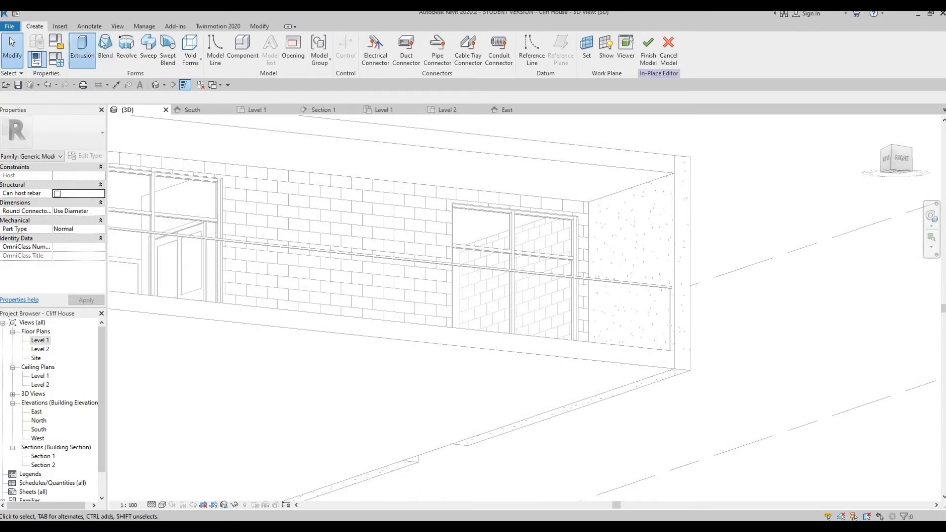
{"action": "left_click", "coordinate": [93, 45]}
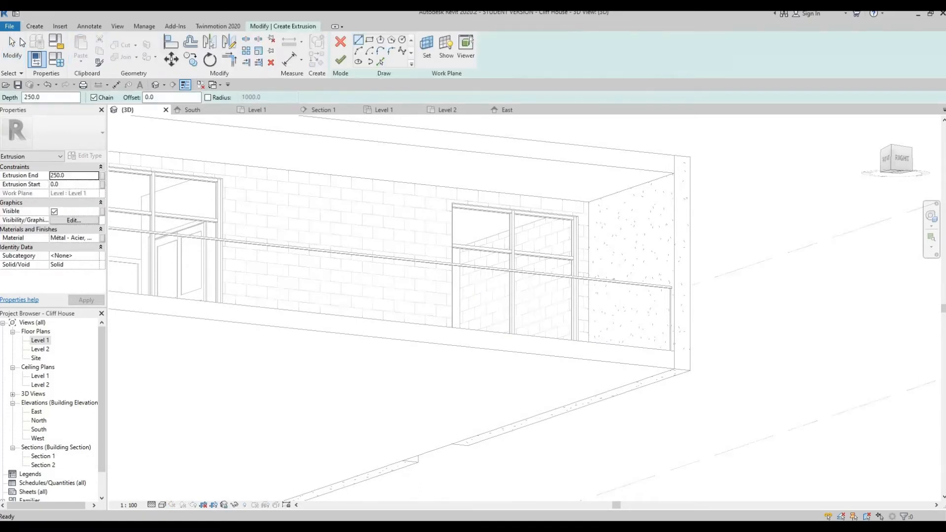
{"action": "left_click", "coordinate": [285, 29]}
{"action": "left_click", "coordinate": [341, 42]}
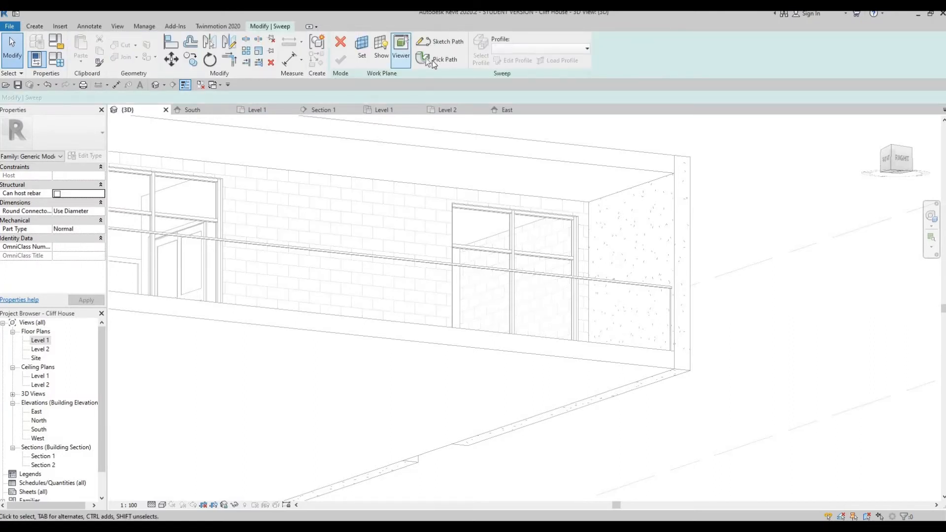
Start a sweep and pick the top edges of the exterior walls beneath the roof overhang as its path.
{"action": "left_click", "coordinate": [433, 60]}
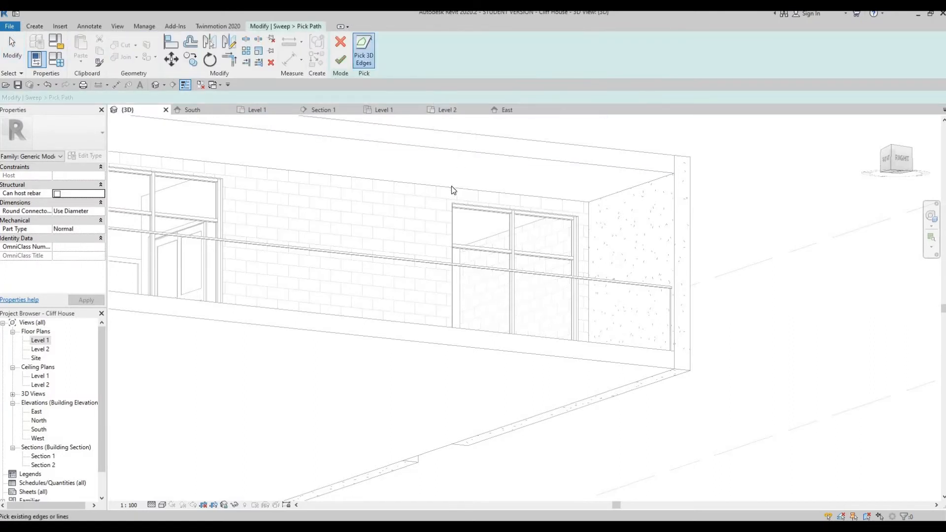
{"action": "left_click", "coordinate": [452, 187]}
{"action": "scroll", "coordinate": [475, 215], "scroll_direction": "down", "scroll_amount": 3}
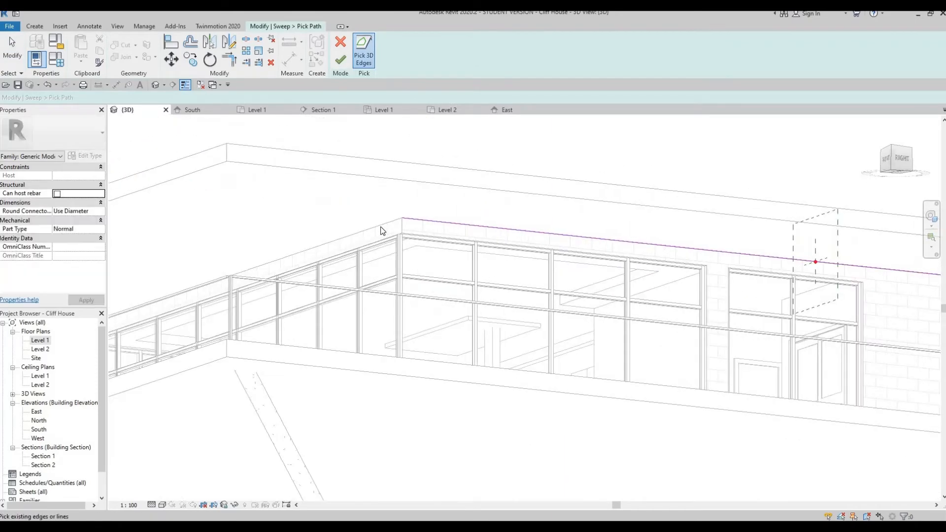
{"action": "middle_click_drag", "start_coordinate": [545, 232], "coordinate": [356, 282], "text": "shift"}
{"action": "scroll", "coordinate": [360, 286], "scroll_direction": "up", "scroll_amount": 4}
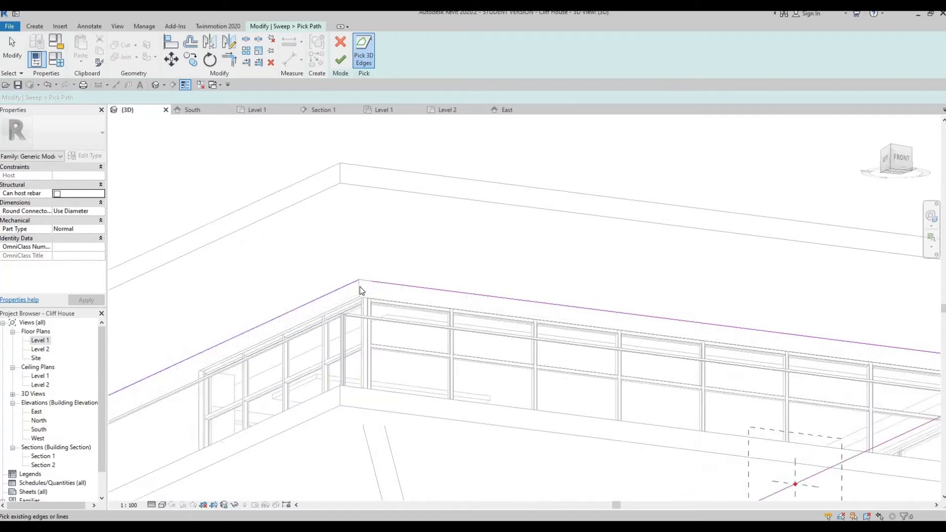
{"action": "left_click", "coordinate": [364, 287]}
Check the corners and both ends of the picked sweep path around the house and accept the path.
{"action": "scroll", "coordinate": [413, 283], "scroll_direction": "down", "scroll_amount": 2}
{"action": "scroll", "coordinate": [542, 326], "scroll_direction": "down", "scroll_amount": 2}
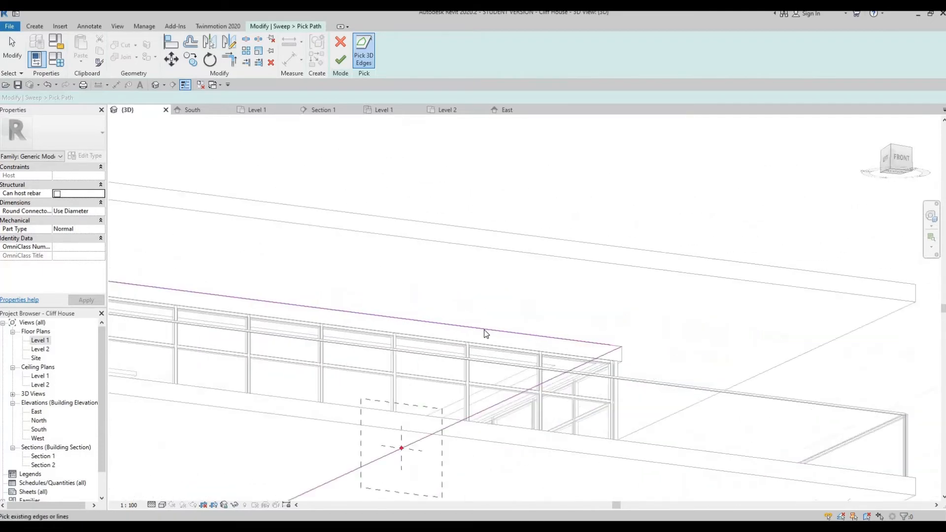
{"action": "scroll", "coordinate": [458, 322], "scroll_direction": "up", "scroll_amount": 4}
{"action": "scroll", "coordinate": [281, 281], "scroll_direction": "down", "scroll_amount": 3}
{"action": "middle_click_drag", "start_coordinate": [281, 280], "coordinate": [448, 283]}
{"action": "scroll", "coordinate": [448, 282], "scroll_direction": "down", "scroll_amount": 5}
{"action": "scroll", "coordinate": [365, 313], "scroll_direction": "down", "scroll_amount": 1}
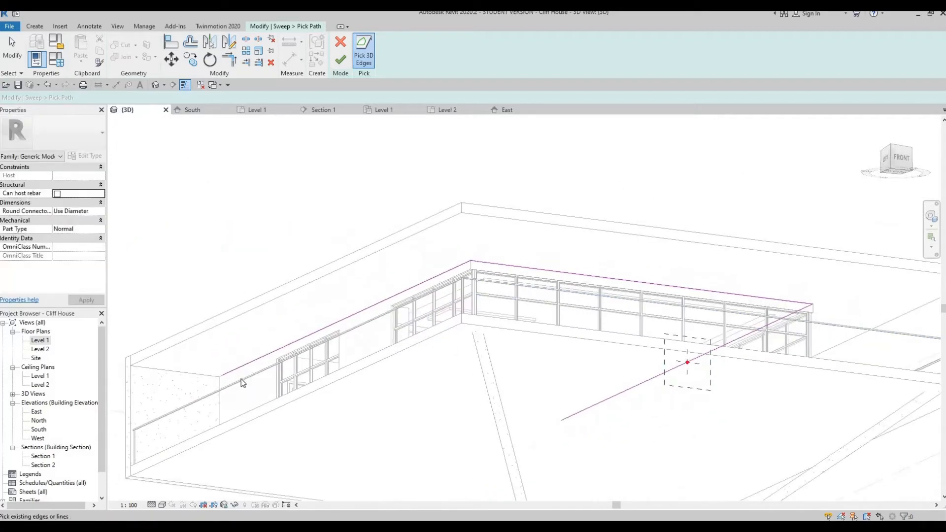
{"action": "scroll", "coordinate": [241, 380], "scroll_direction": "up", "scroll_amount": 1}
{"action": "middle_click_drag", "start_coordinate": [240, 379], "coordinate": [451, 311]}
{"action": "scroll", "coordinate": [427, 319], "scroll_direction": "up", "scroll_amount": 3}
{"action": "scroll", "coordinate": [427, 319], "scroll_direction": "down", "scroll_amount": 1}
{"action": "scroll", "coordinate": [462, 302], "scroll_direction": "up", "scroll_amount": 1}
{"action": "scroll", "coordinate": [462, 303], "scroll_direction": "up", "scroll_amount": 4}
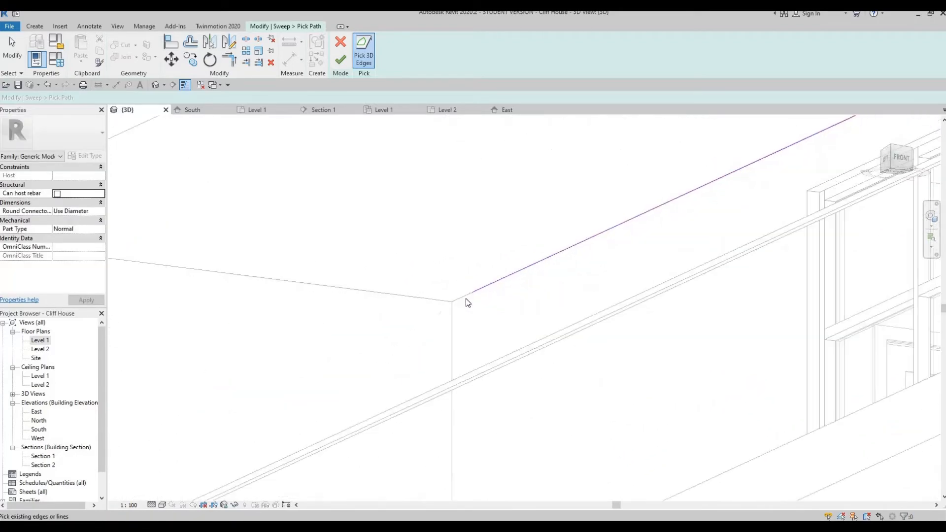
{"action": "scroll", "coordinate": [662, 244], "scroll_direction": "down", "scroll_amount": 3}
{"action": "scroll", "coordinate": [663, 244], "scroll_direction": "down", "scroll_amount": 4}
{"action": "middle_click_drag", "start_coordinate": [662, 244], "coordinate": [635, 207]}
{"action": "scroll", "coordinate": [472, 248], "scroll_direction": "down", "scroll_amount": 2}
{"action": "middle_click_drag", "start_coordinate": [636, 207], "coordinate": [422, 199]}
{"action": "scroll", "coordinate": [427, 228], "scroll_direction": "up", "scroll_amount": 6}
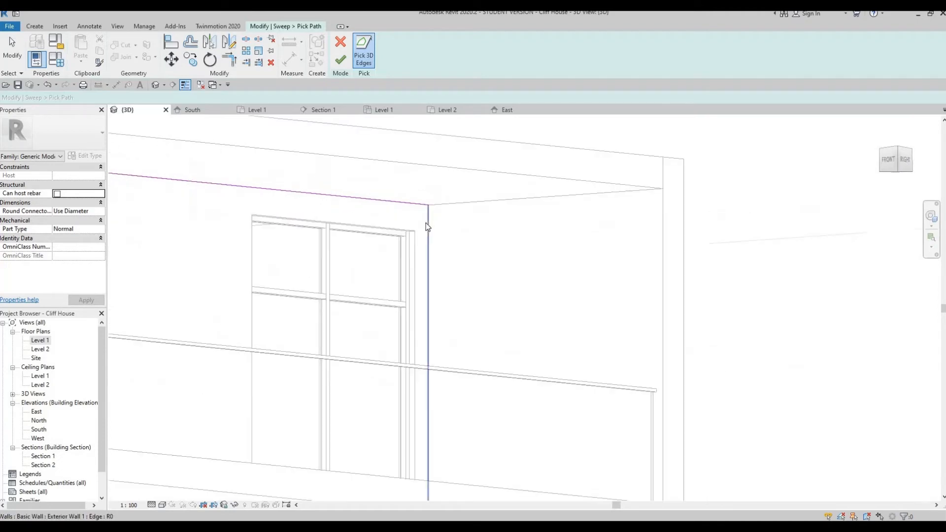
{"action": "scroll", "coordinate": [402, 204], "scroll_direction": "down", "scroll_amount": 5}
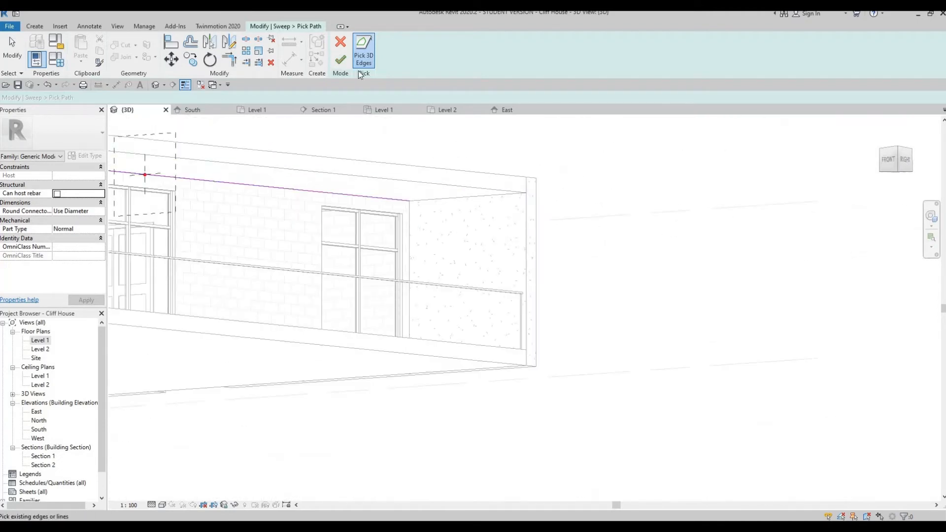
{"action": "left_click", "coordinate": [340, 59]}
Sketch a rectangular sweep profile about 139 mm wide and 258 mm high, hanging down from the path's reference point.
{"action": "left_click", "coordinate": [507, 64]}
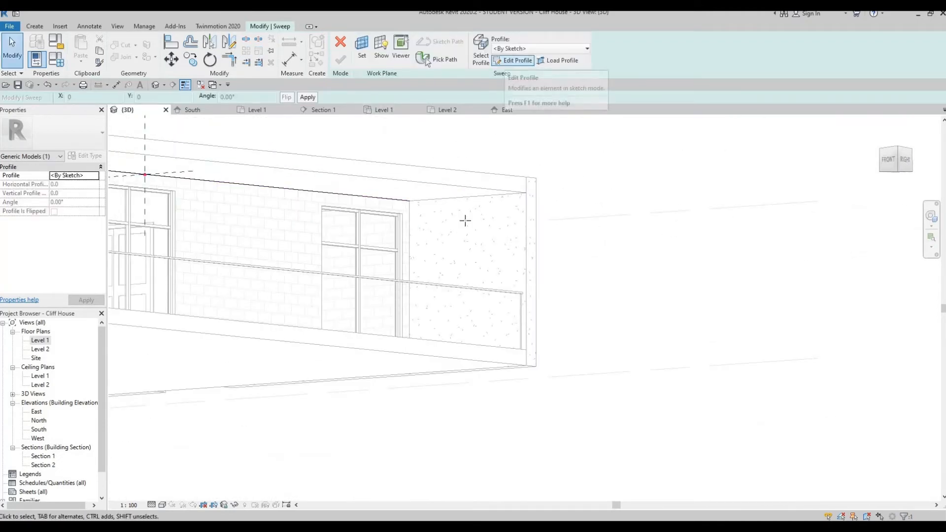
{"action": "middle_click_drag", "start_coordinate": [339, 215], "coordinate": [414, 185]}
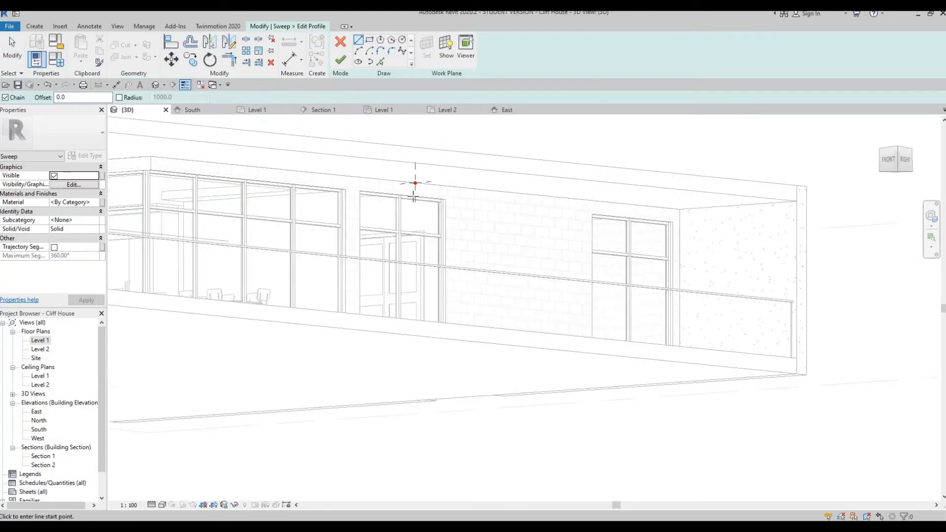
{"action": "scroll", "coordinate": [430, 196], "scroll_direction": "up", "scroll_amount": 7}
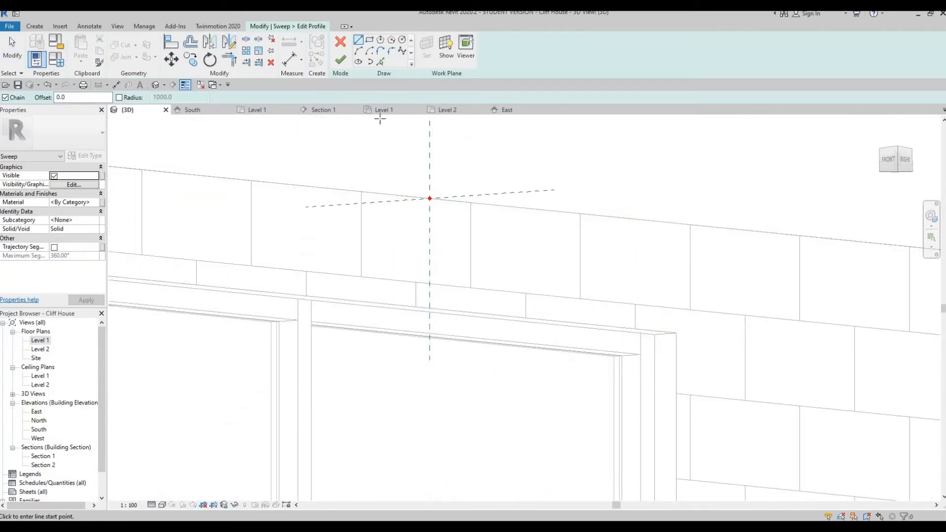
{"action": "left_click", "coordinate": [430, 198]}
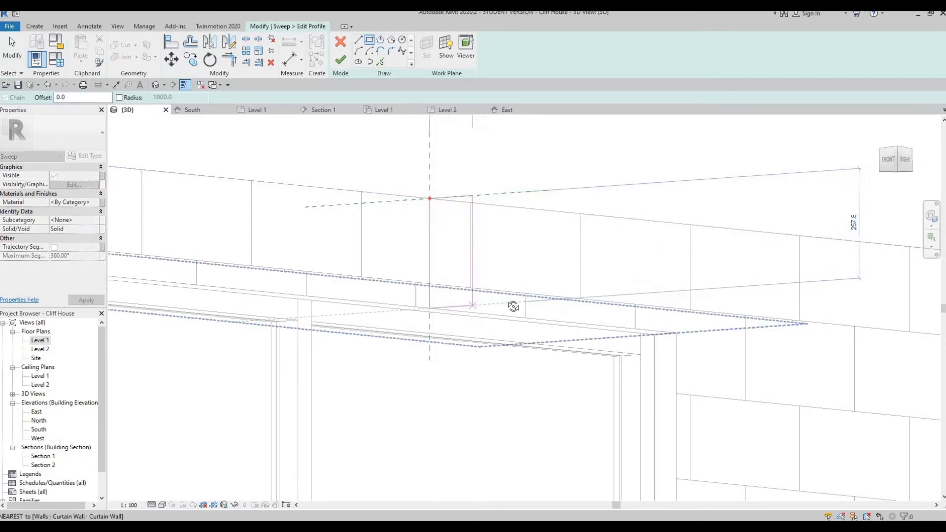
{"action": "middle_click_drag", "start_coordinate": [530, 329], "coordinate": [625, 320], "text": "shift"}
{"action": "middle_click_drag", "start_coordinate": [441, 272], "coordinate": [435, 143]}
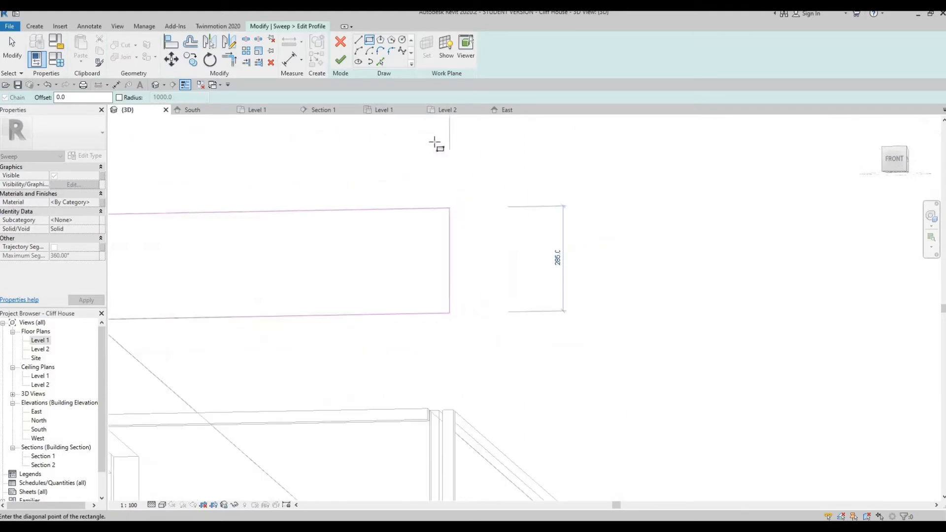
{"action": "scroll", "coordinate": [435, 197], "scroll_direction": "down", "scroll_amount": 2}
{"action": "middle_click_drag", "start_coordinate": [290, 218], "coordinate": [266, 158], "text": "shift"}
{"action": "scroll", "coordinate": [296, 158], "scroll_direction": "up", "scroll_amount": 2}
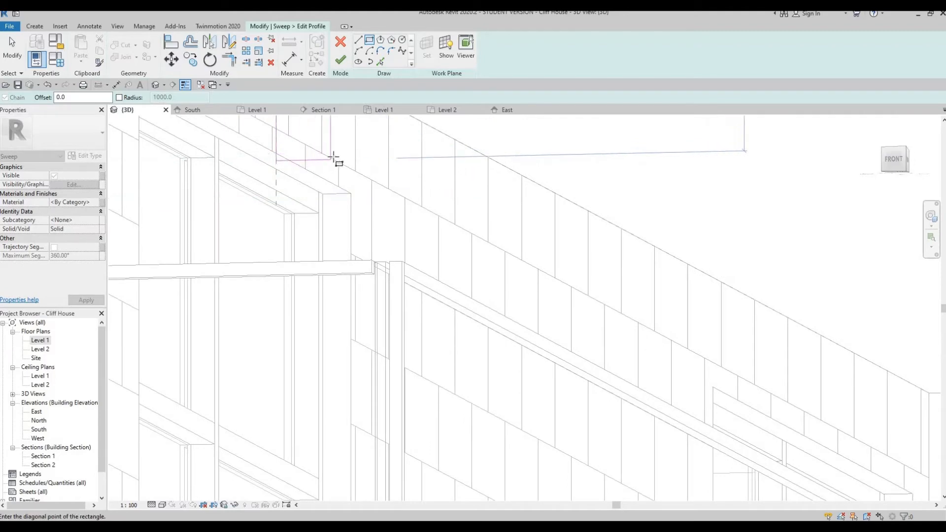
{"action": "middle_click_drag", "start_coordinate": [334, 156], "coordinate": [334, 210]}
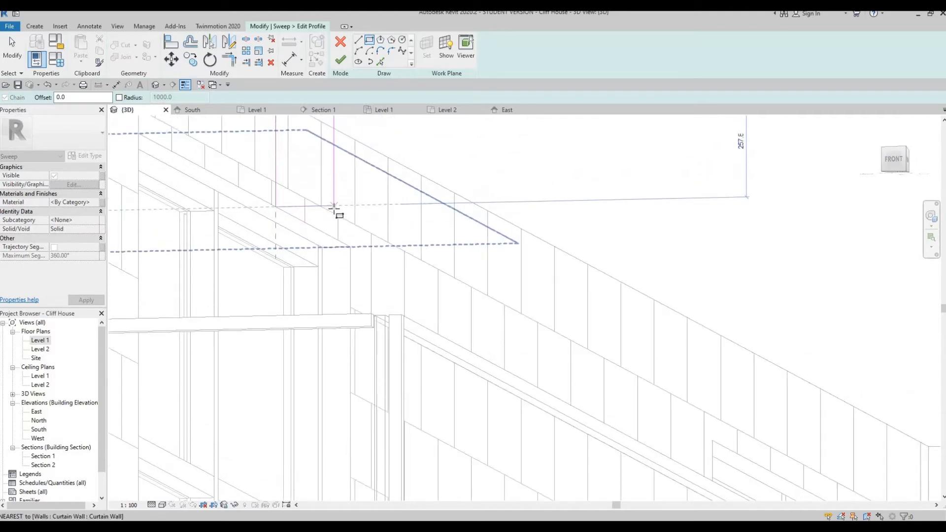
{"action": "left_click", "coordinate": [350, 212]}
{"action": "mouse_move", "coordinate": [384, 276]}
{"action": "middle_mouse_down", "text": "shift"}
{"action": "mouse_move", "coordinate": [372, 291]}
{"action": "mouse_move", "coordinate": [317, 300]}
{"action": "mouse_move", "coordinate": [384, 259]}
{"action": "mouse_move", "coordinate": [340, 184]}
{"action": "middle_mouse_up", "text": "shift"}
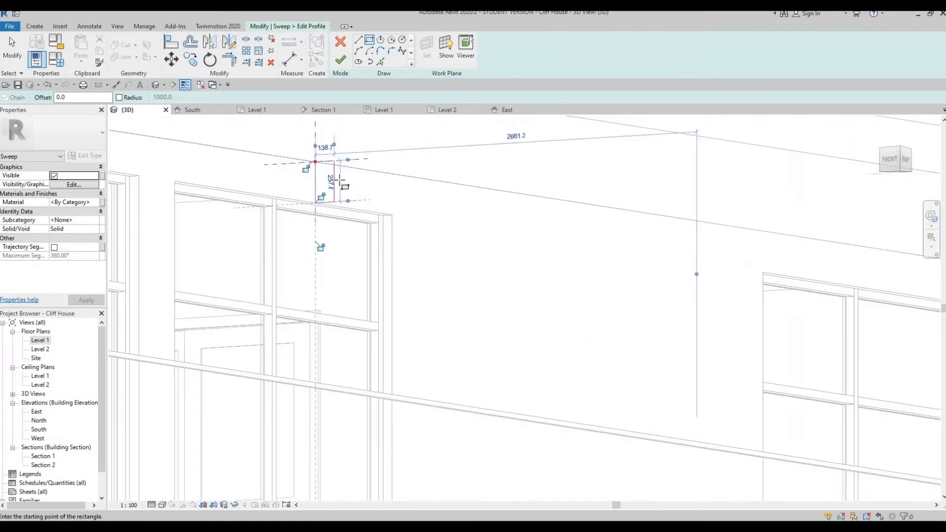
{"action": "scroll", "coordinate": [339, 180], "scroll_direction": "up", "scroll_amount": 2}
{"action": "scroll", "coordinate": [339, 180], "scroll_direction": "down", "scroll_amount": 5}
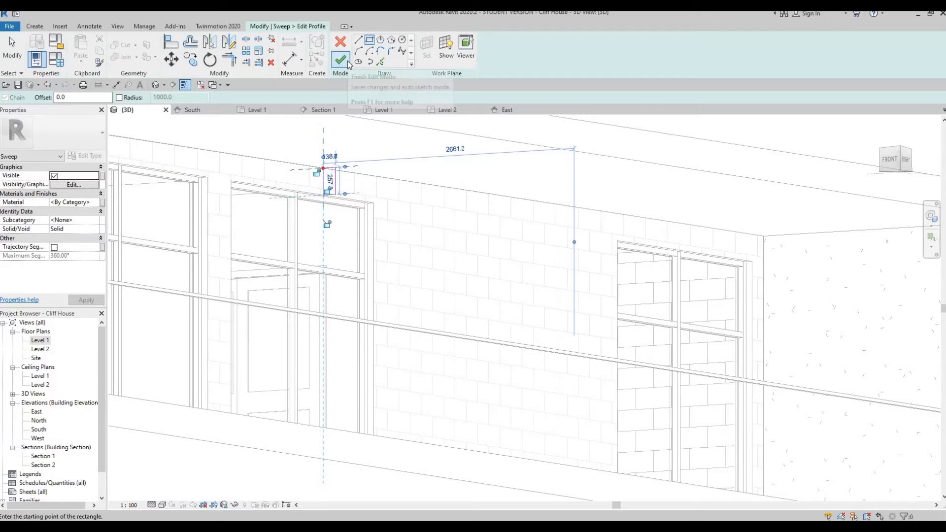
Set the sweep's material to Steel, 45-345.
{"action": "left_click", "coordinate": [96, 205]}
{"action": "left_click", "coordinate": [96, 204]}
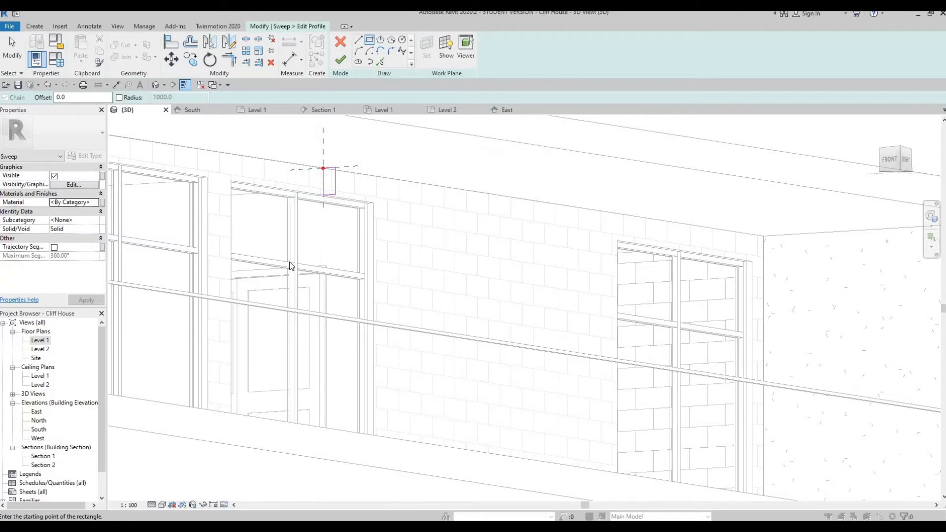
{"action": "scroll", "coordinate": [319, 343], "scroll_direction": "down", "scroll_amount": 3}
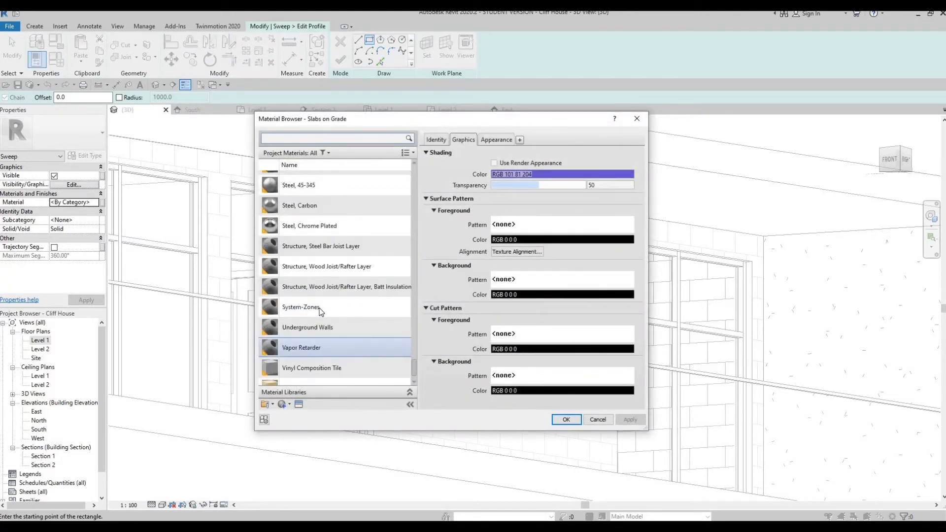
{"action": "scroll", "coordinate": [318, 320], "scroll_direction": "up", "scroll_amount": 1}
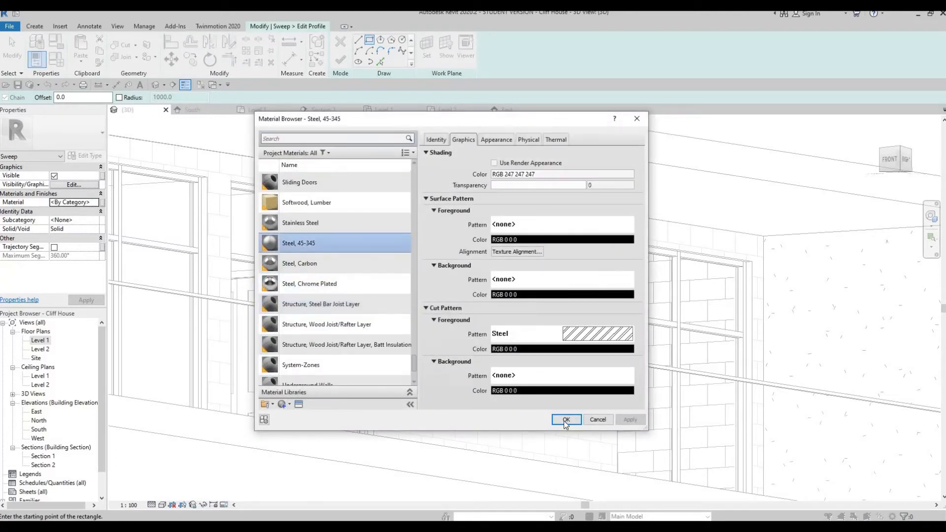
{"action": "key", "text": "Return"}
Finish the rectangular profile and the sweep to form a steel band along the tops of the exterior walls.
{"action": "left_click", "coordinate": [342, 60]}
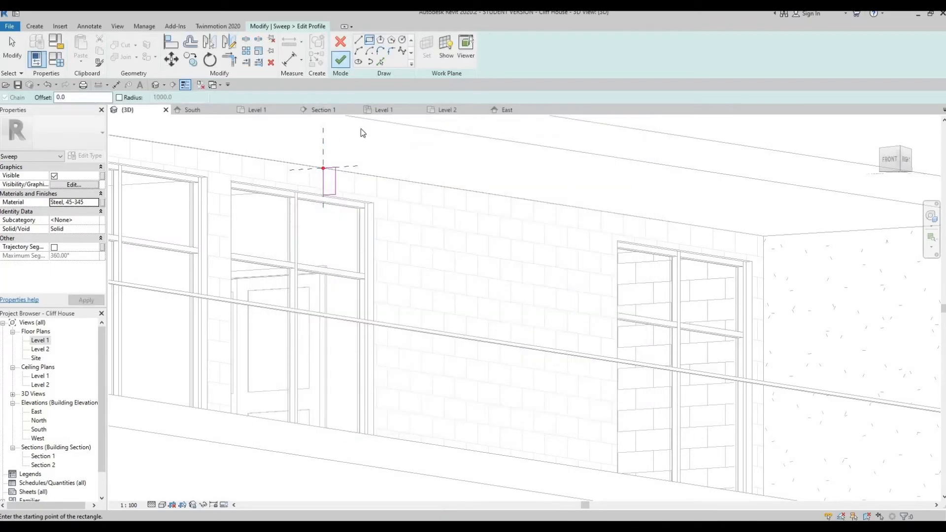
{"action": "left_click", "coordinate": [345, 60]}
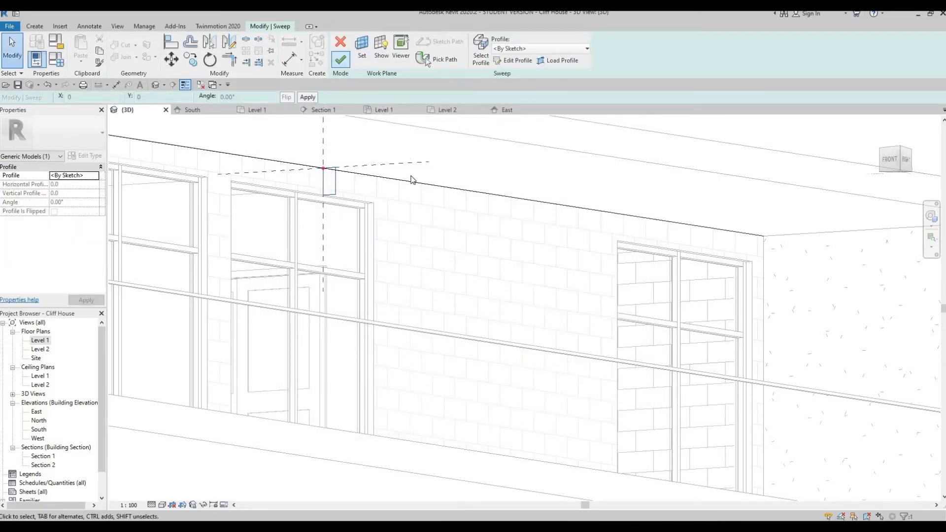
{"action": "left_click", "coordinate": [429, 267]}
{"action": "scroll", "coordinate": [359, 293], "scroll_direction": "down", "scroll_amount": 5}
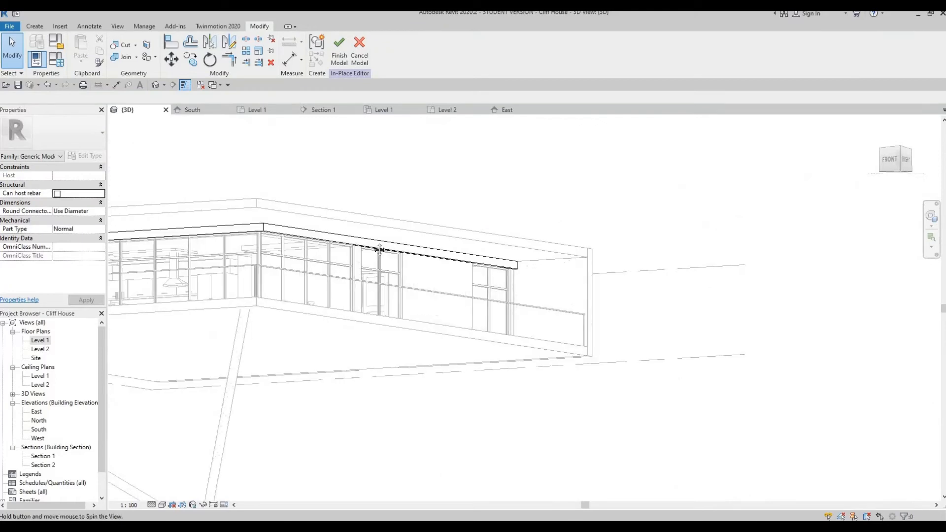
{"action": "middle_click_drag", "start_coordinate": [380, 250], "coordinate": [255, 230], "text": "shift"}
{"action": "scroll", "coordinate": [510, 242], "scroll_direction": "up", "scroll_amount": 2}
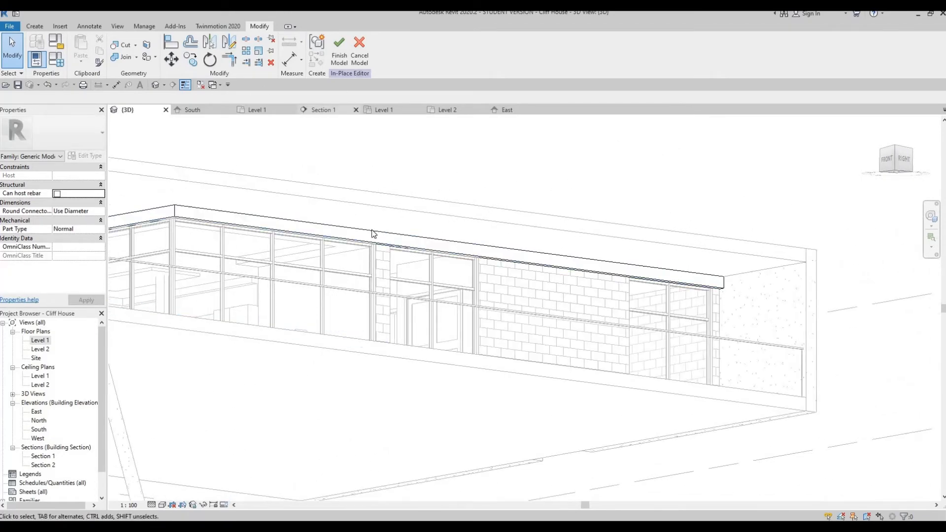
Reopen the steel sweep along the exterior wall tops and start editing its rectangular profile sketch.
{"action": "left_click", "coordinate": [373, 234]}
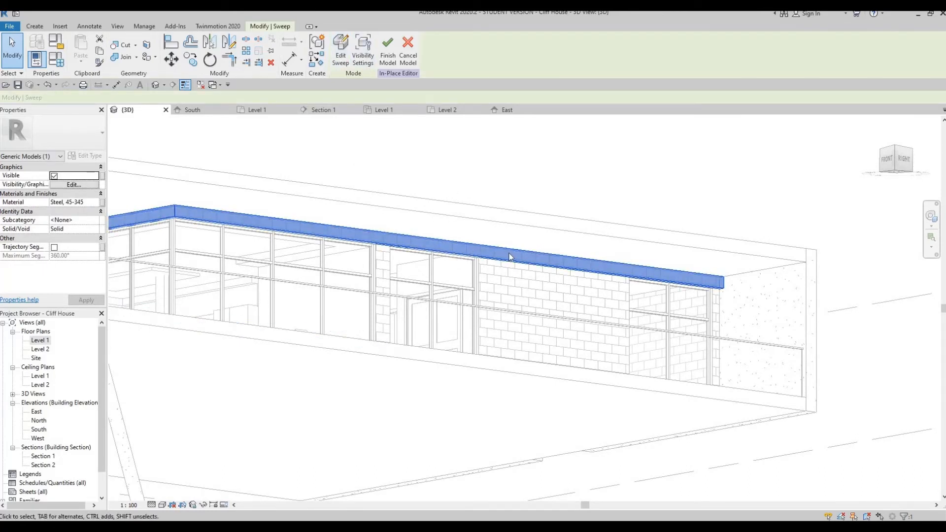
{"action": "left_click", "coordinate": [347, 63]}
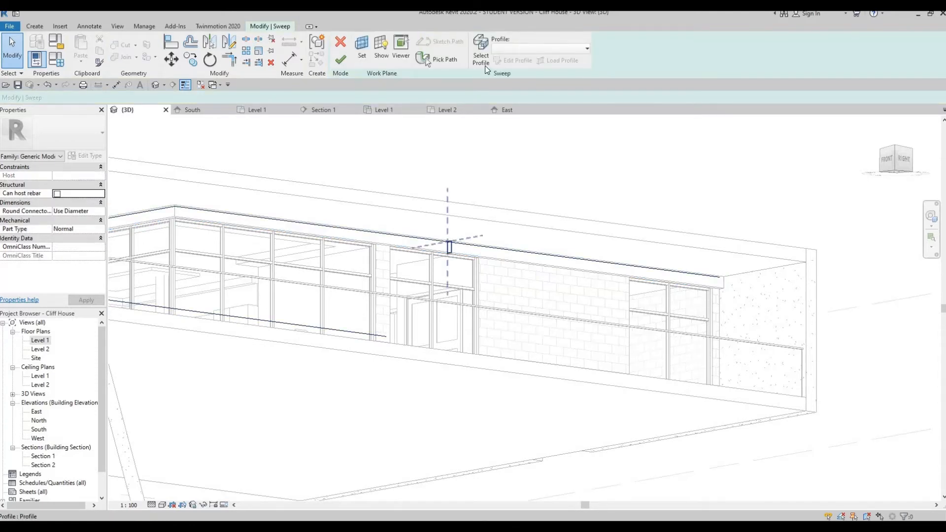
{"action": "left_click", "coordinate": [482, 247]}
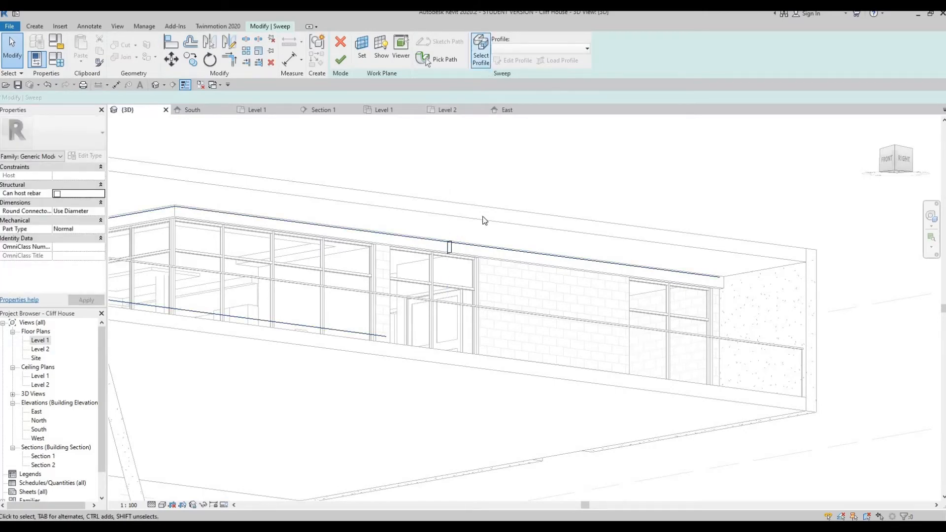
{"action": "left_click", "coordinate": [449, 246]}
{"action": "scroll", "coordinate": [450, 247], "scroll_direction": "up", "scroll_amount": 4}
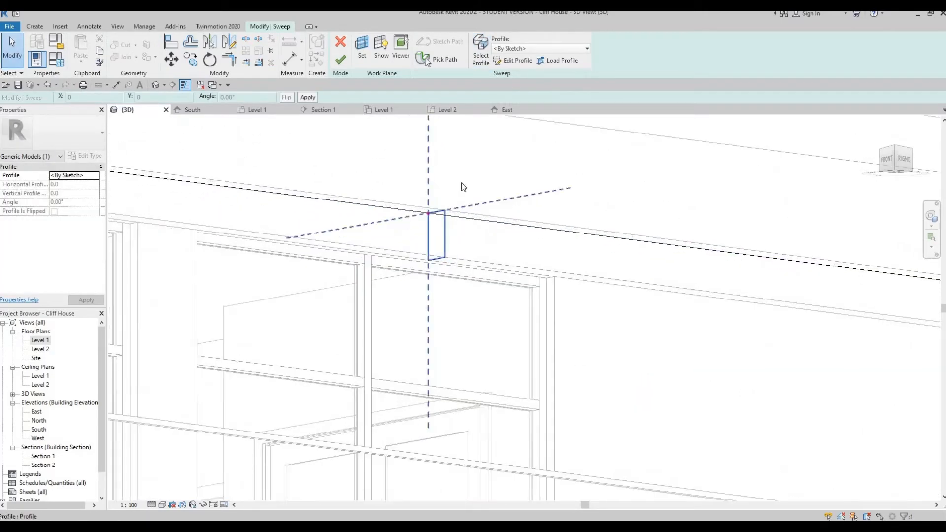
{"action": "left_click", "coordinate": [513, 61]}
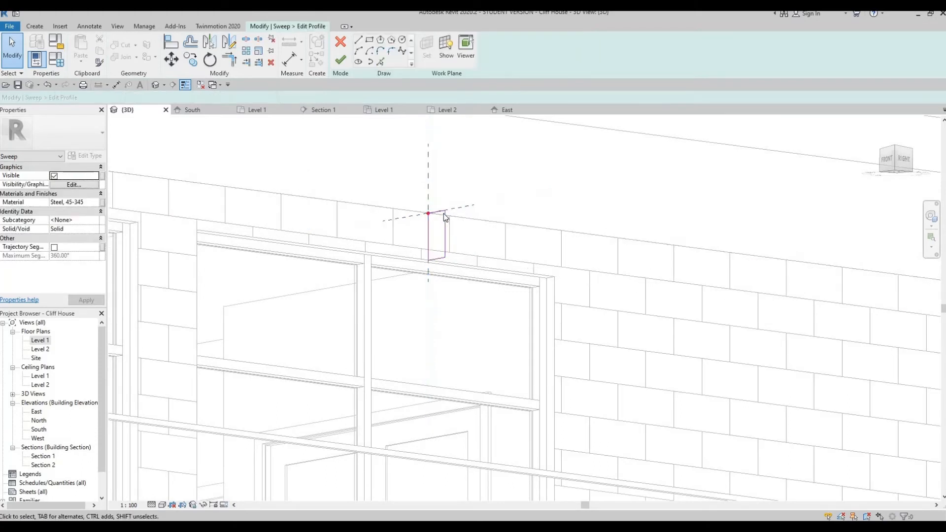
Sketch a thin horizontal rectangle about 80 mm high, extending outward from the upper outer corner of the existing profile.
{"action": "scroll", "coordinate": [444, 214], "scroll_direction": "up", "scroll_amount": 4}
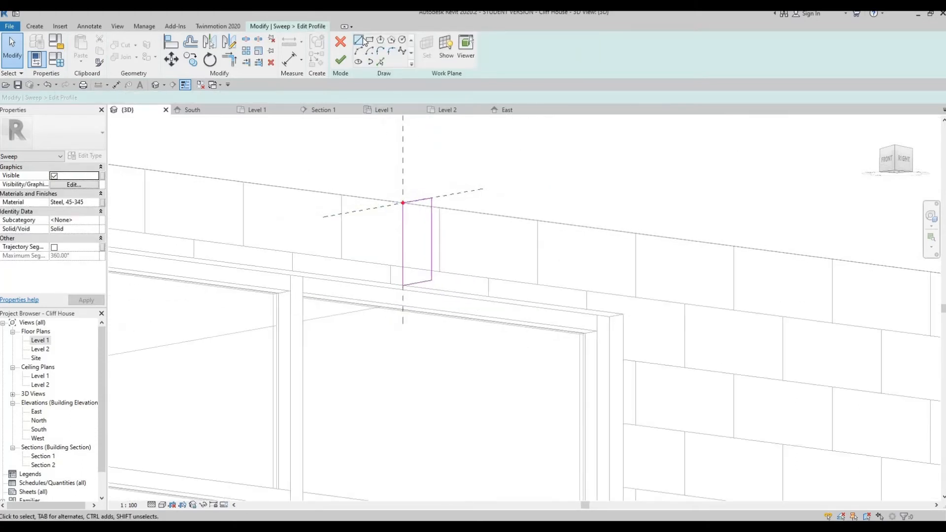
{"action": "left_click", "coordinate": [432, 198]}
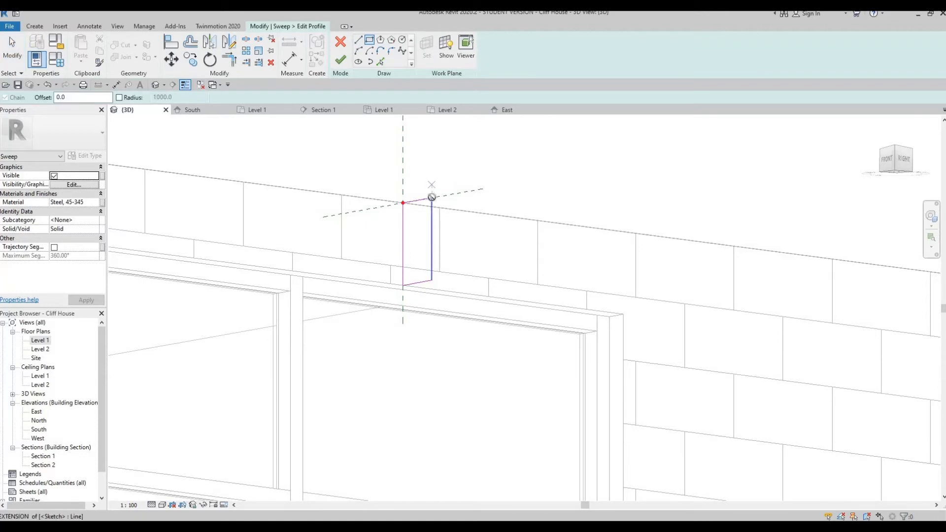
{"action": "scroll", "coordinate": [611, 175], "scroll_direction": "down", "scroll_amount": 3}
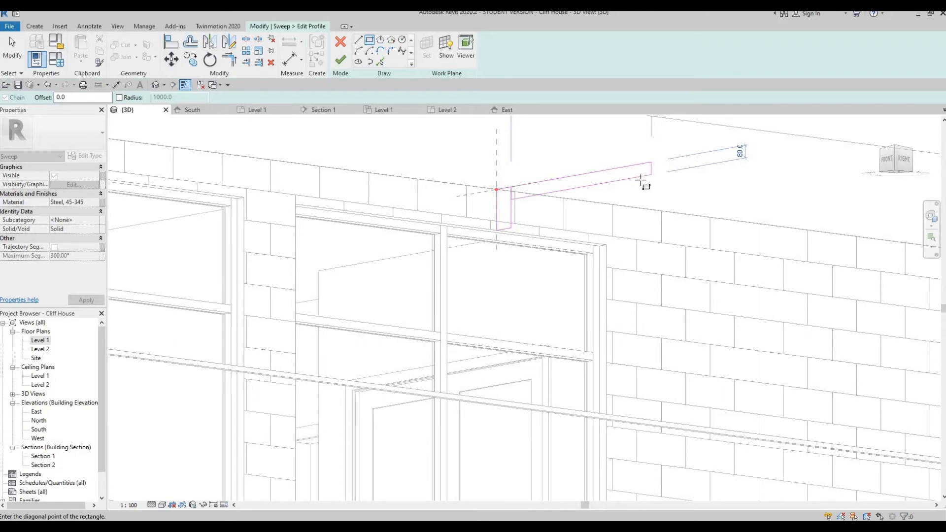
{"action": "left_click", "coordinate": [547, 202]}
{"action": "key", "text": "Escape"}
{"action": "key", "text": "Escape"}
{"action": "scroll", "coordinate": [519, 202], "scroll_direction": "up", "scroll_amount": 2}
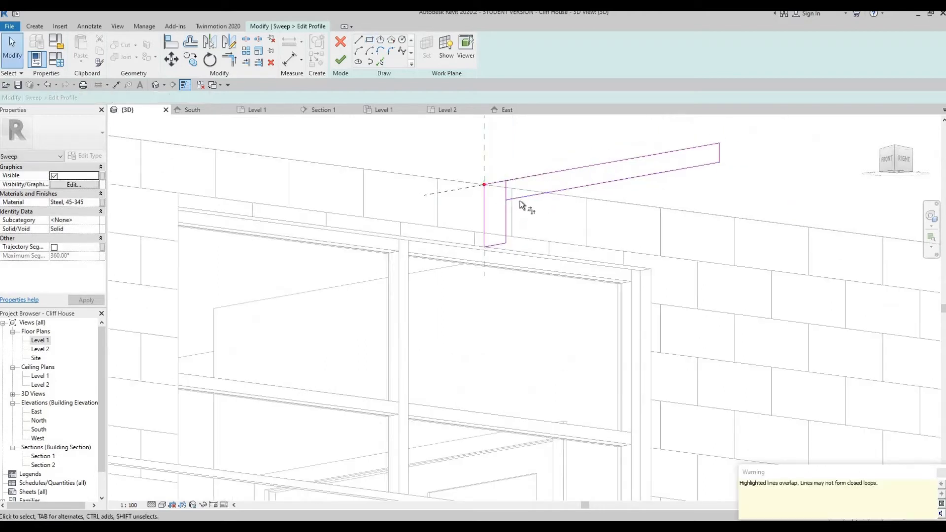
Trim the overlapping profile lines into one closed L-shaped outline and finish the profile, sweep and in-place model.
{"action": "key", "text": "t"}
{"action": "key", "text": "r"}
{"action": "left_click", "coordinate": [513, 206]}
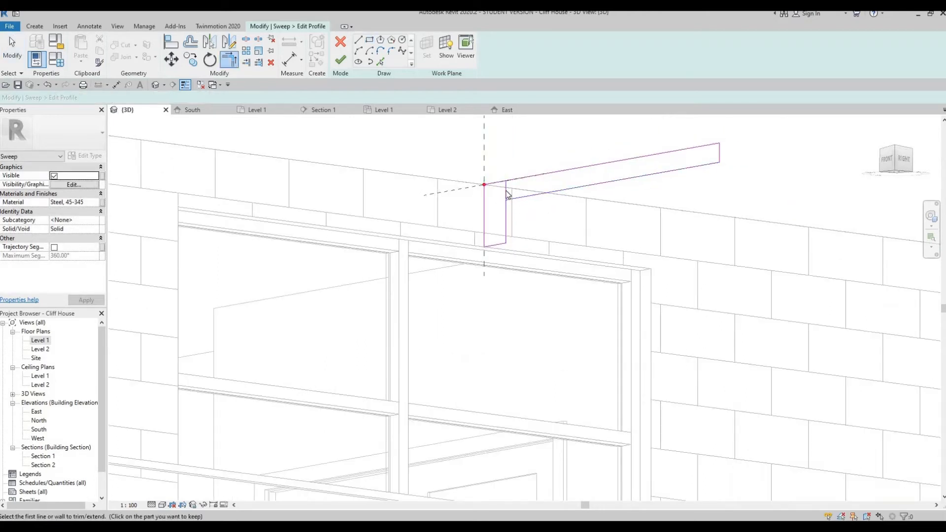
{"action": "left_click", "coordinate": [506, 210]}
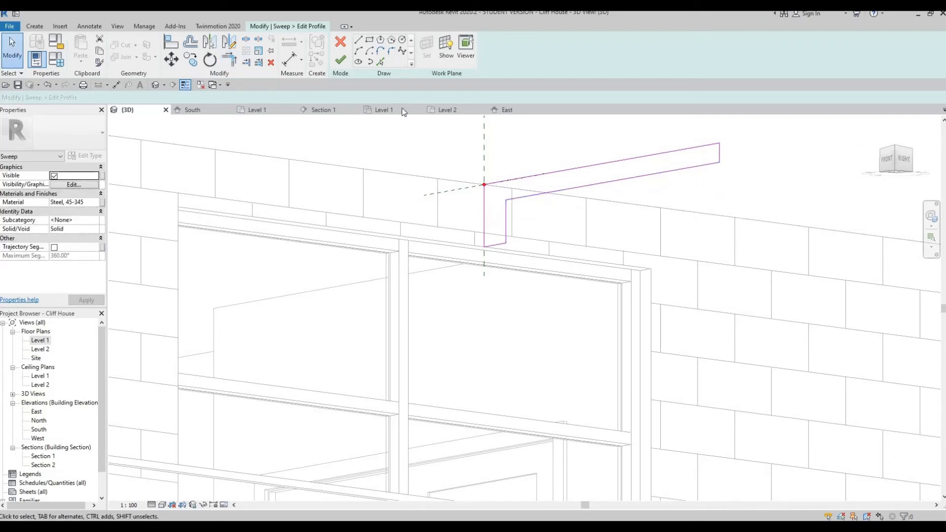
{"action": "left_click", "coordinate": [340, 60]}
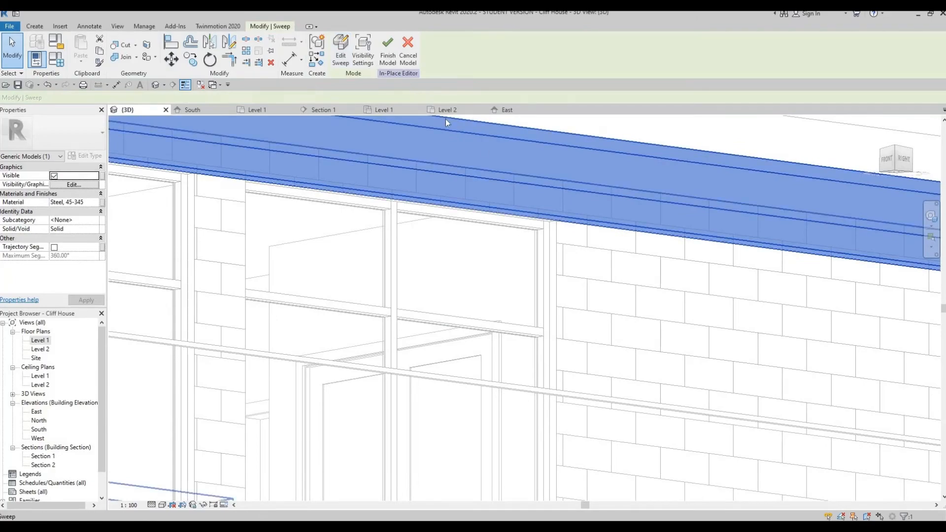
{"action": "scroll", "coordinate": [532, 232], "scroll_direction": "down", "scroll_amount": 7}
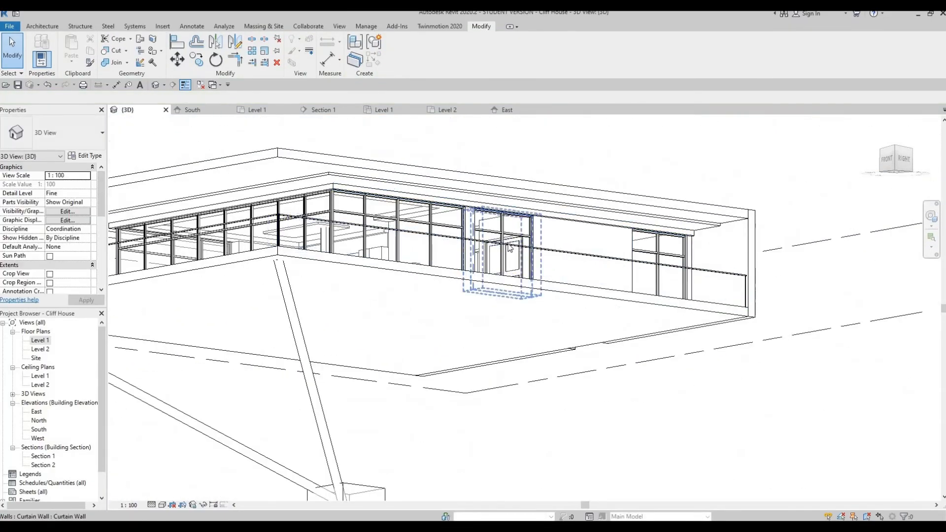
Examine the reshaped steel sweep beneath the roof from several angles, including the house corner and the block wall side.
{"action": "middle_click_drag", "start_coordinate": [523, 234], "coordinate": [538, 213], "text": "shift"}
{"action": "scroll", "coordinate": [539, 213], "scroll_direction": "down", "scroll_amount": 3}
{"action": "middle_click_drag", "start_coordinate": [466, 266], "coordinate": [571, 206]}
{"action": "scroll", "coordinate": [505, 179], "scroll_direction": "up", "scroll_amount": 2}
{"action": "scroll", "coordinate": [599, 201], "scroll_direction": "down", "scroll_amount": 2}
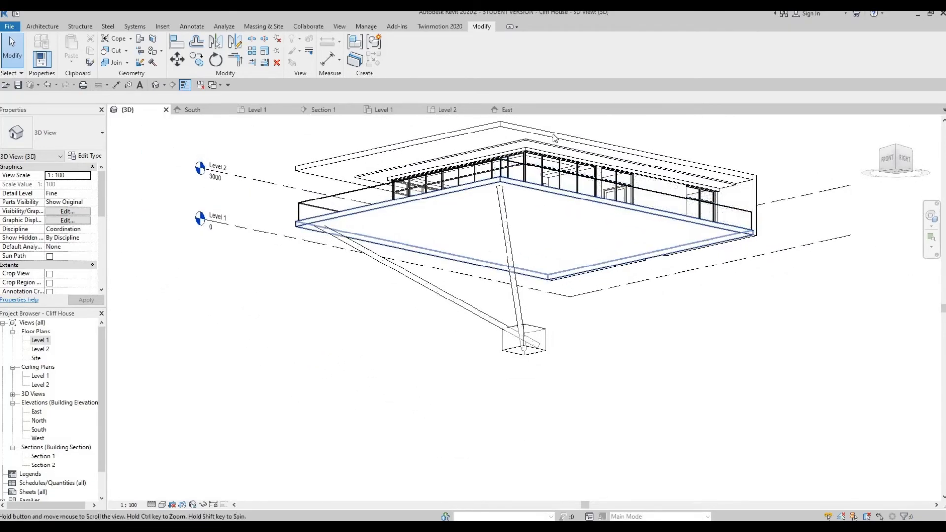
{"action": "middle_click_drag", "start_coordinate": [549, 141], "coordinate": [524, 139]}
{"action": "scroll", "coordinate": [530, 150], "scroll_direction": "up", "scroll_amount": 4}
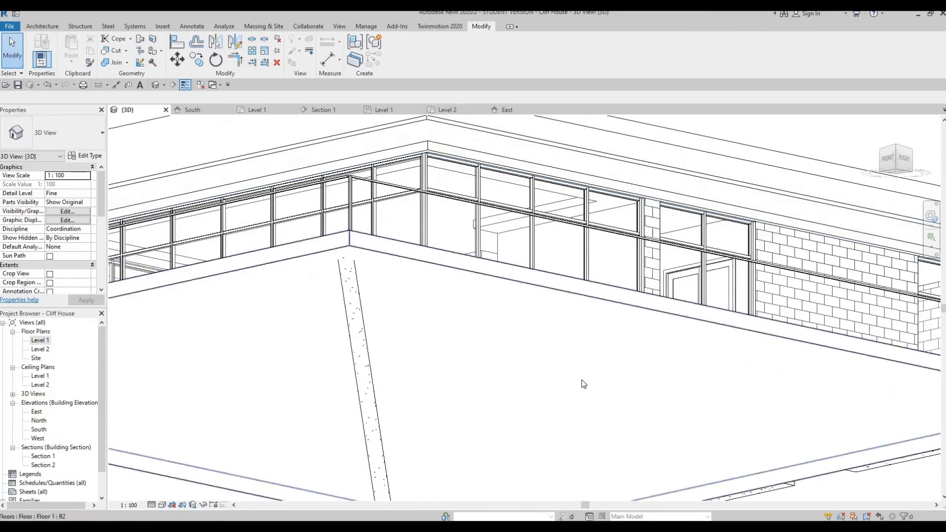
{"action": "middle_click_drag", "start_coordinate": [627, 335], "coordinate": [641, 221], "text": "shift"}
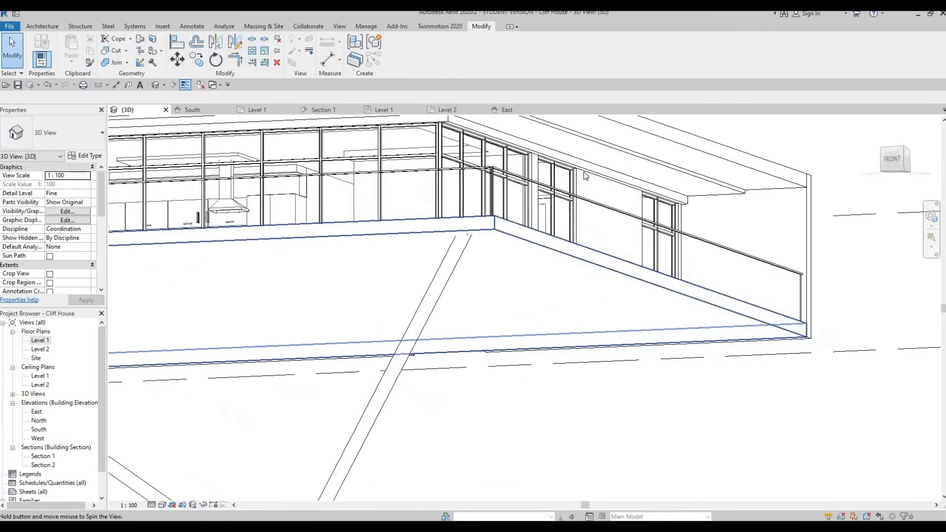
{"action": "scroll", "coordinate": [585, 167], "scroll_direction": "up", "scroll_amount": 5}
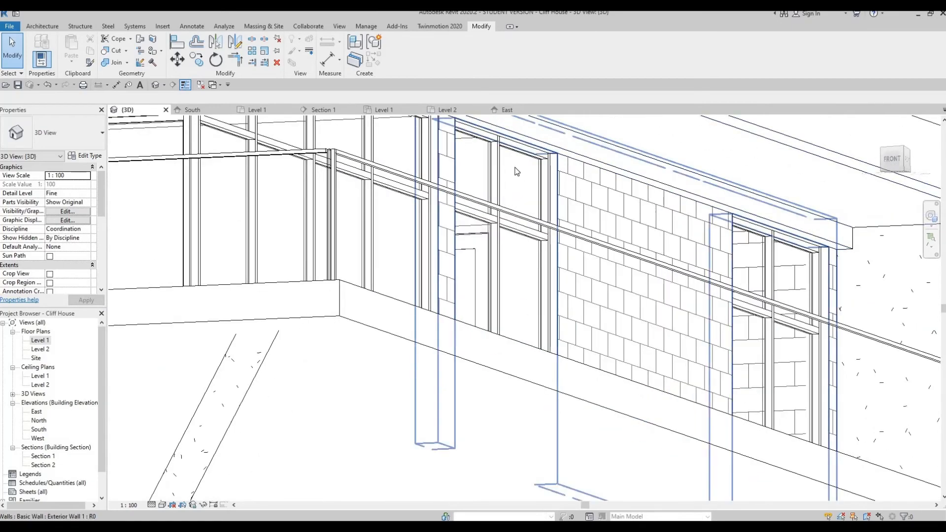
{"action": "middle_click_drag", "start_coordinate": [556, 201], "coordinate": [345, 301], "text": "shift"}
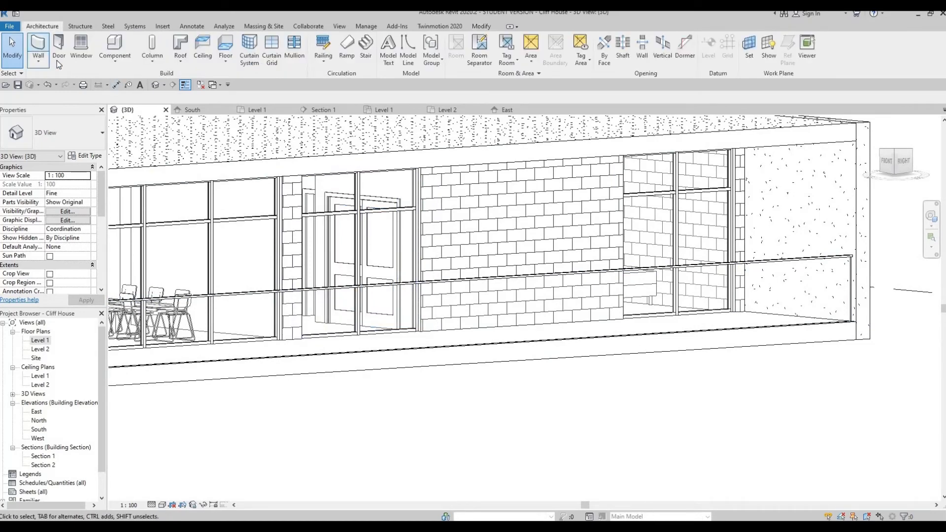
Create a new in-place component in the Generic Models category, accepting the default name.
{"action": "left_click", "coordinate": [57, 56]}
{"action": "key", "text": "Escape"}
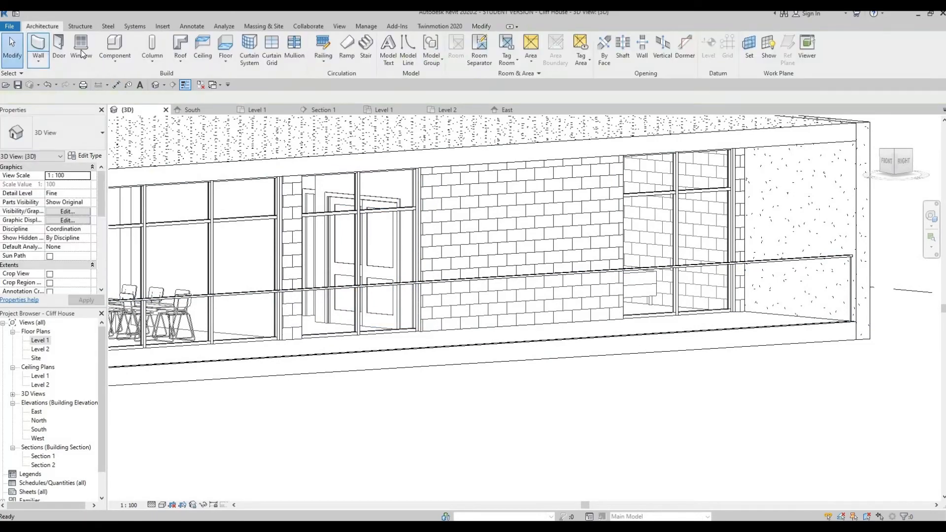
{"action": "left_click", "coordinate": [114, 60]}
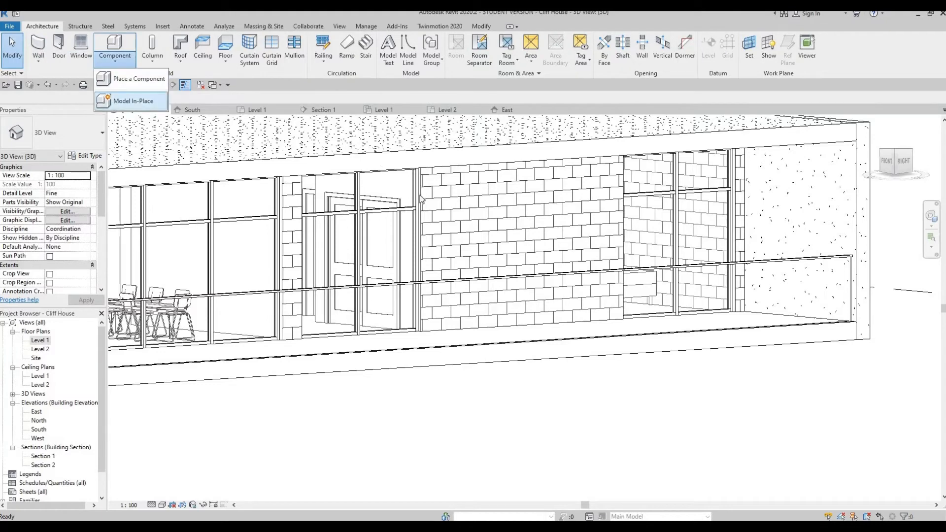
{"action": "left_click", "coordinate": [128, 99]}
{"action": "scroll", "coordinate": [433, 247], "scroll_direction": "down", "scroll_amount": 5}
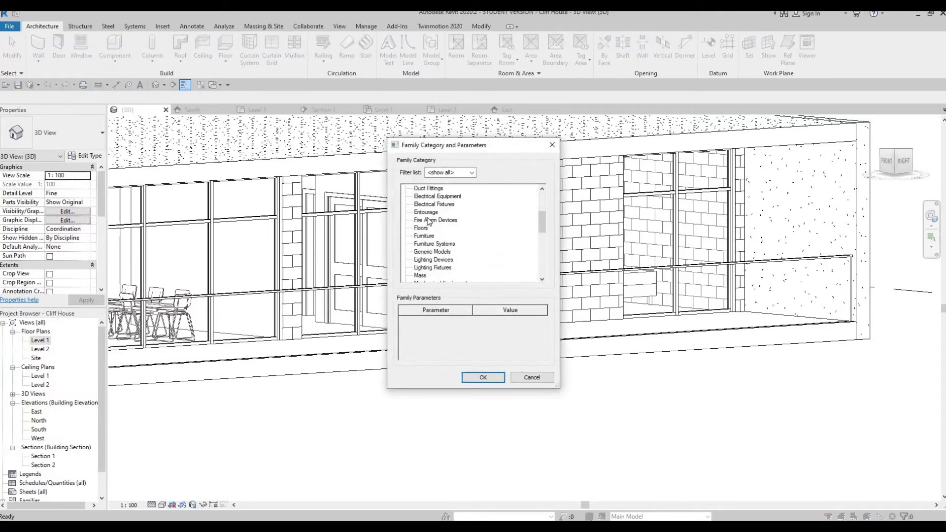
{"action": "key", "text": "g"}
{"action": "left_click", "coordinate": [474, 378]}
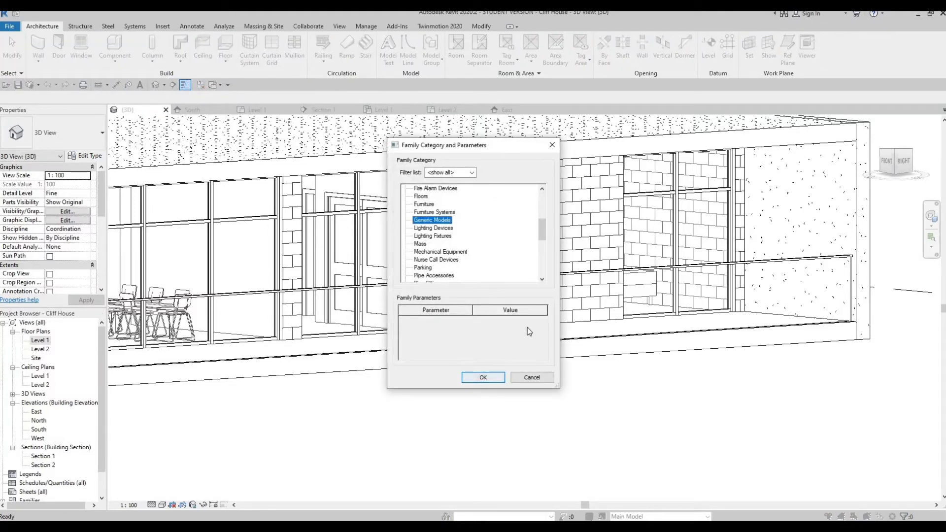
{"action": "key", "text": "Return"}
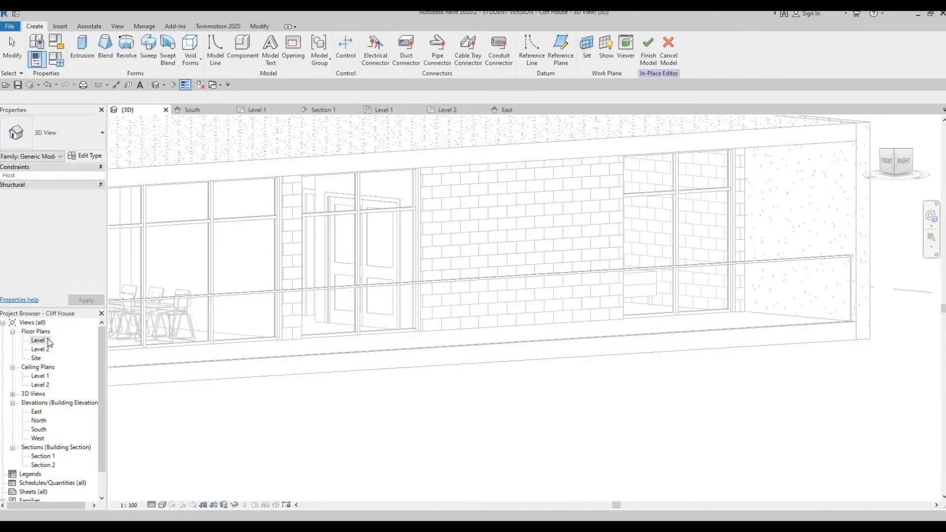
Open the Level 1 floor plan and examine the exterior walls and surrounding deck edges on both sides of the house.
{"action": "double_click", "coordinate": [40, 340]}
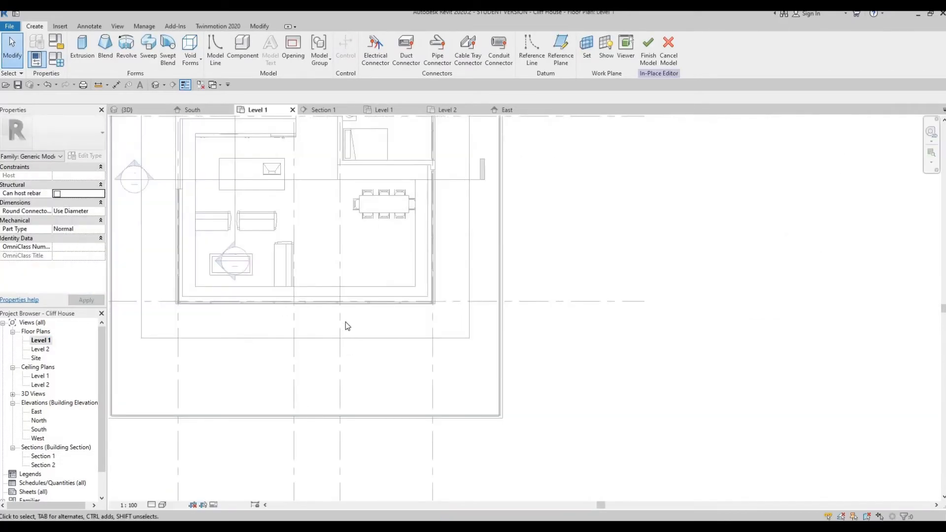
{"action": "middle_click_drag", "start_coordinate": [161, 281], "coordinate": [187, 416]}
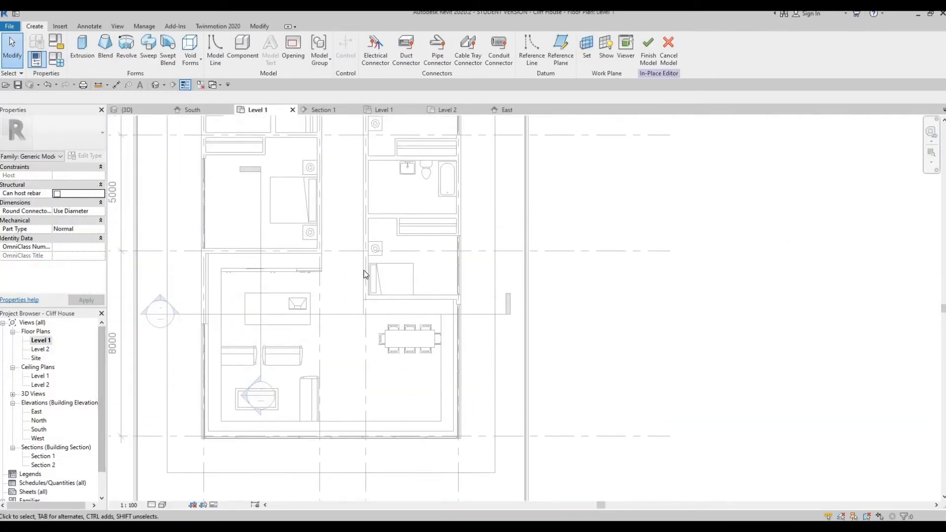
{"action": "scroll", "coordinate": [356, 219], "scroll_direction": "up", "scroll_amount": 8}
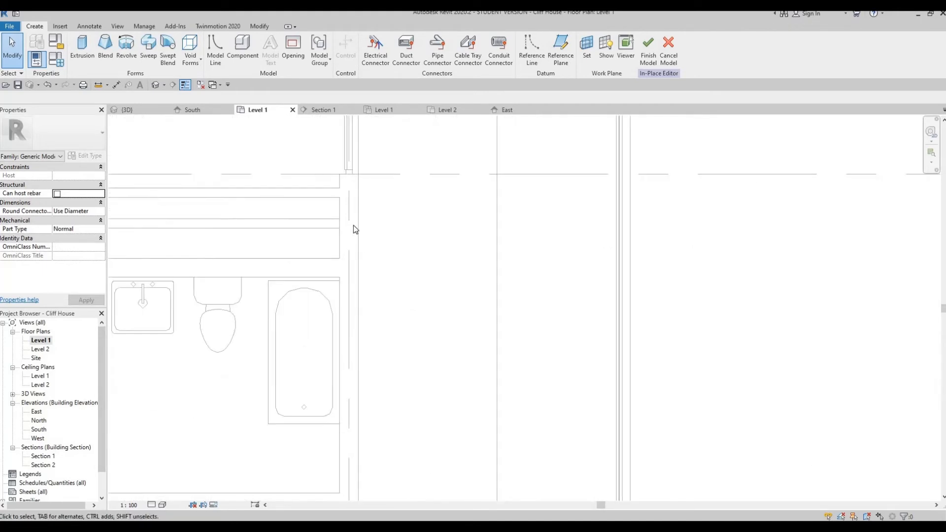
{"action": "scroll", "coordinate": [374, 328], "scroll_direction": "down", "scroll_amount": 6}
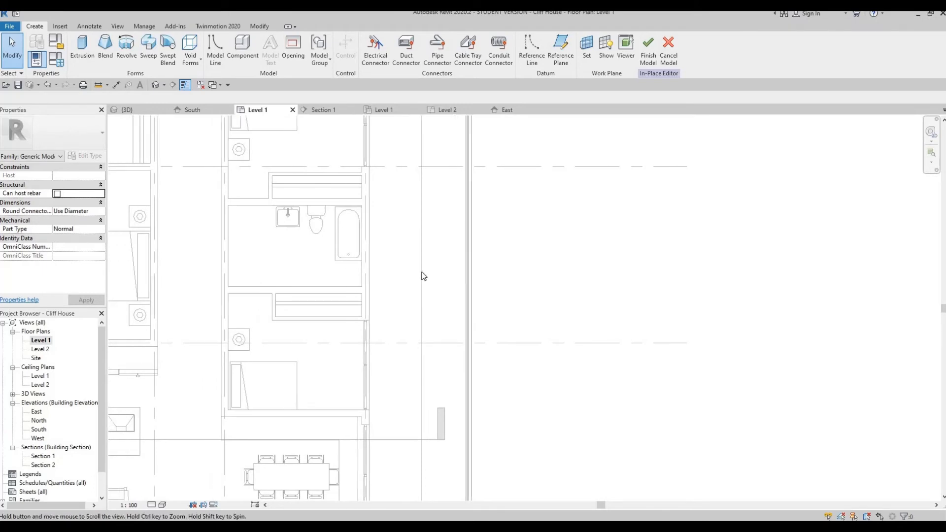
{"action": "scroll", "coordinate": [335, 254], "scroll_direction": "down", "scroll_amount": 3}
{"action": "scroll", "coordinate": [300, 179], "scroll_direction": "up", "scroll_amount": 2}
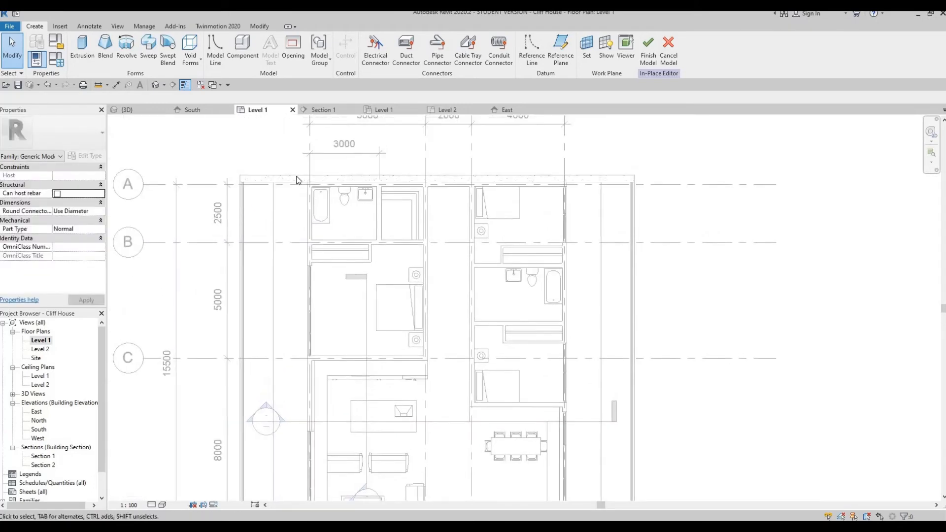
{"action": "scroll", "coordinate": [297, 183], "scroll_direction": "up", "scroll_amount": 3}
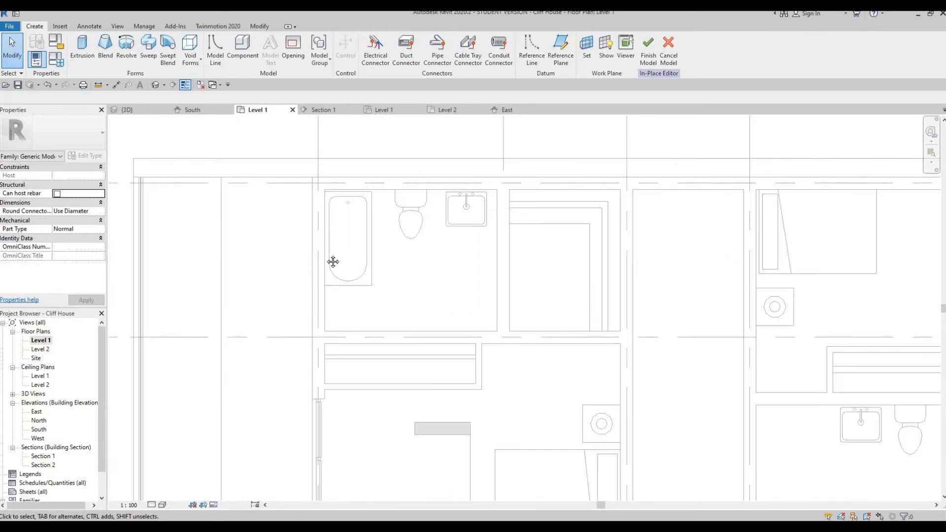
{"action": "middle_click_drag", "start_coordinate": [340, 250], "coordinate": [337, 170]}
{"action": "scroll", "coordinate": [345, 197], "scroll_direction": "down", "scroll_amount": 2}
{"action": "scroll", "coordinate": [341, 249], "scroll_direction": "down", "scroll_amount": 2}
{"action": "middle_click_drag", "start_coordinate": [351, 312], "coordinate": [332, 213]}
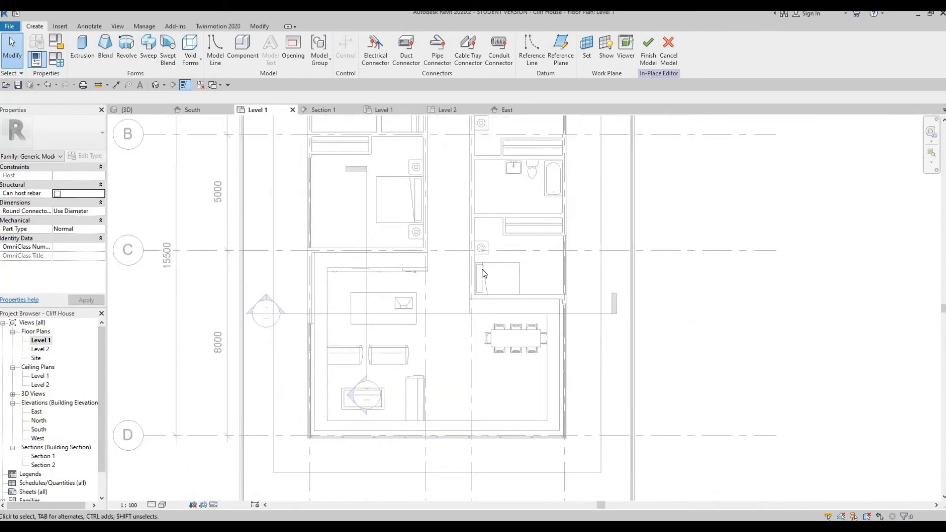
{"action": "middle_click_drag", "start_coordinate": [482, 323], "coordinate": [473, 303]}
{"action": "middle_click_drag", "start_coordinate": [493, 172], "coordinate": [363, 211]}
{"action": "middle_click_drag", "start_coordinate": [424, 174], "coordinate": [319, 214]}
{"action": "scroll", "coordinate": [325, 187], "scroll_direction": "up", "scroll_amount": 3}
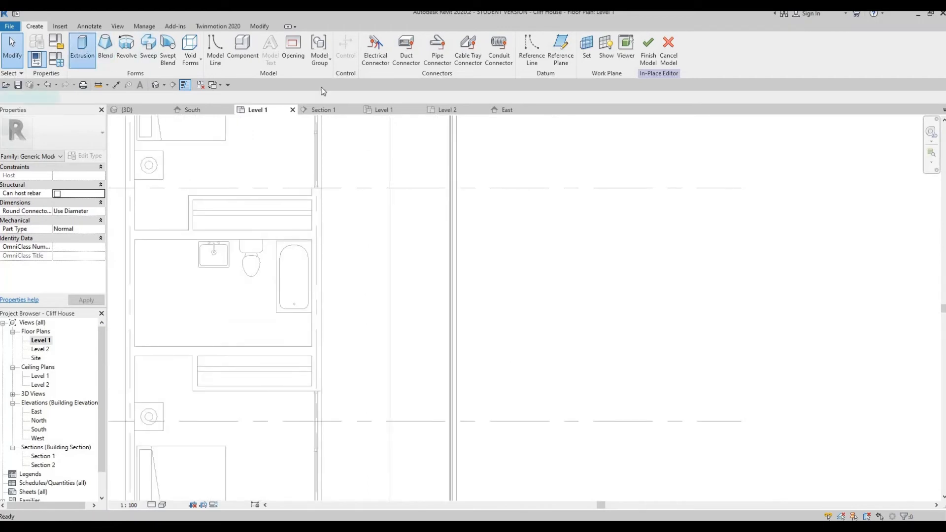
Start an extrusion and set its work plane by picking the Floor 1 deck slab around the house.
{"action": "left_click", "coordinate": [82, 49]}
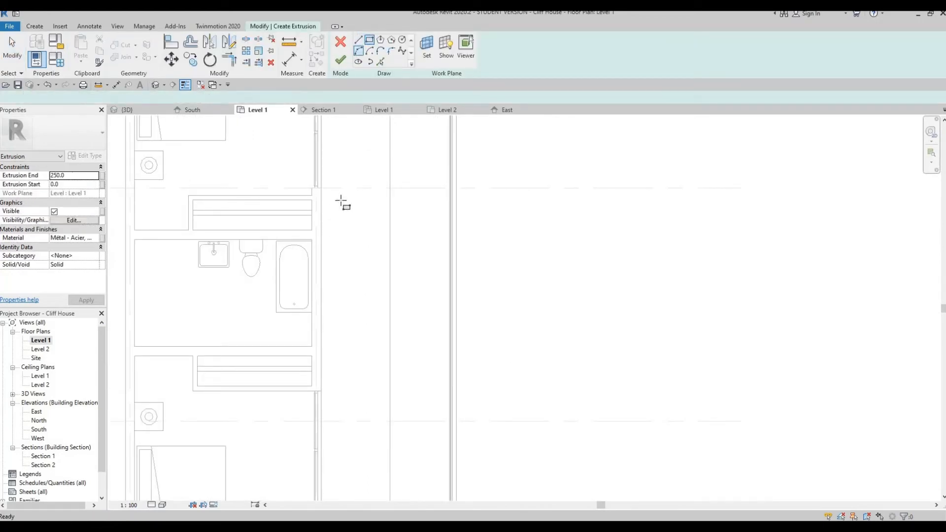
{"action": "key", "text": "Escape"}
{"action": "left_click", "coordinate": [427, 47]}
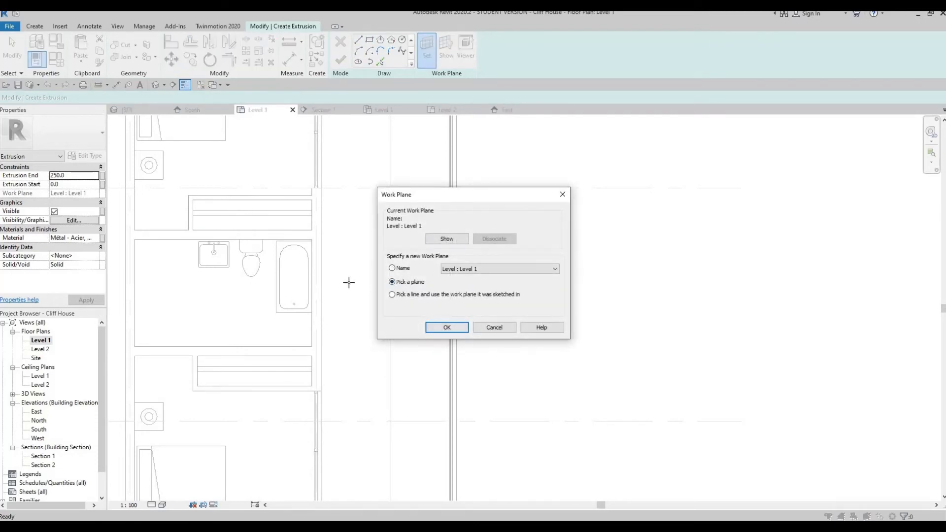
{"action": "key", "text": "Return"}
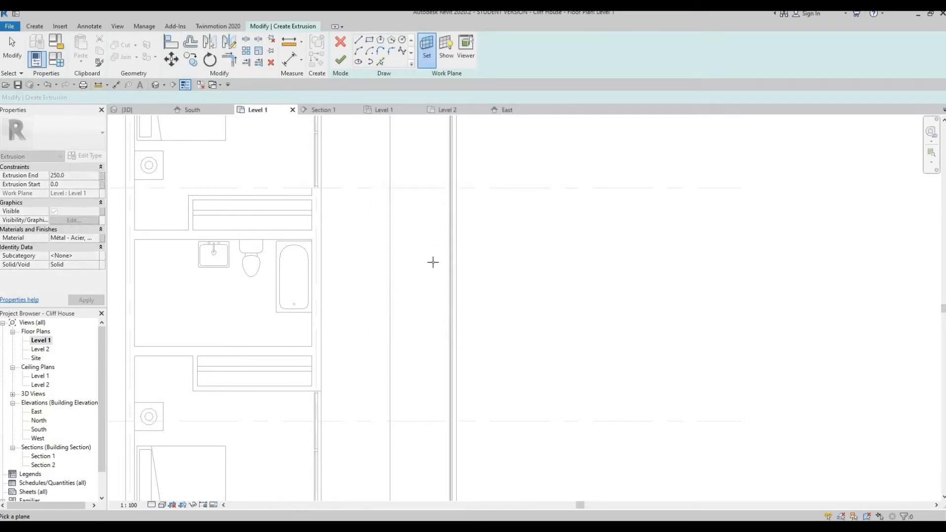
{"action": "scroll", "coordinate": [434, 241], "scroll_direction": "down", "scroll_amount": 2}
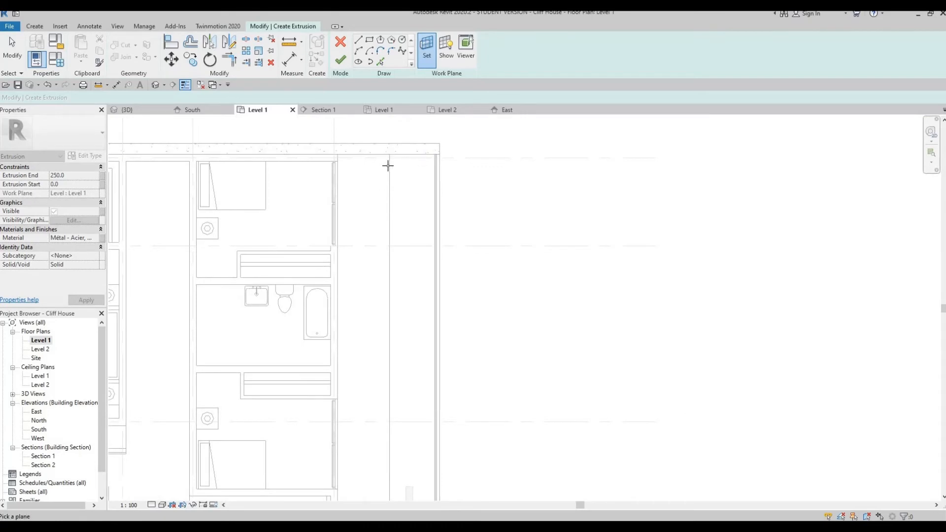
{"action": "middle_click_drag", "start_coordinate": [411, 294], "coordinate": [402, 222]}
{"action": "scroll", "coordinate": [401, 222], "scroll_direction": "down", "scroll_amount": 1}
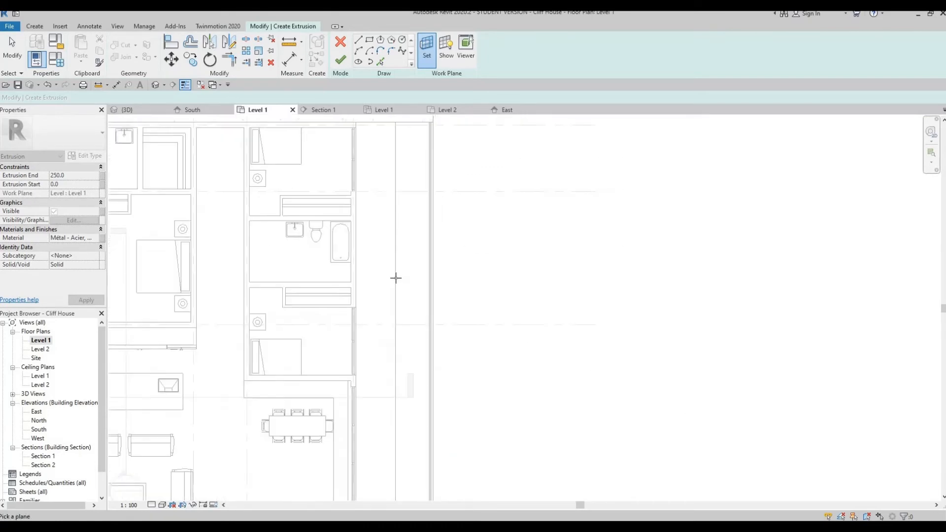
{"action": "middle_click_drag", "start_coordinate": [395, 277], "coordinate": [394, 200]}
{"action": "scroll", "coordinate": [396, 207], "scroll_direction": "down", "scroll_amount": 1}
{"action": "scroll", "coordinate": [431, 308], "scroll_direction": "down", "scroll_amount": 2}
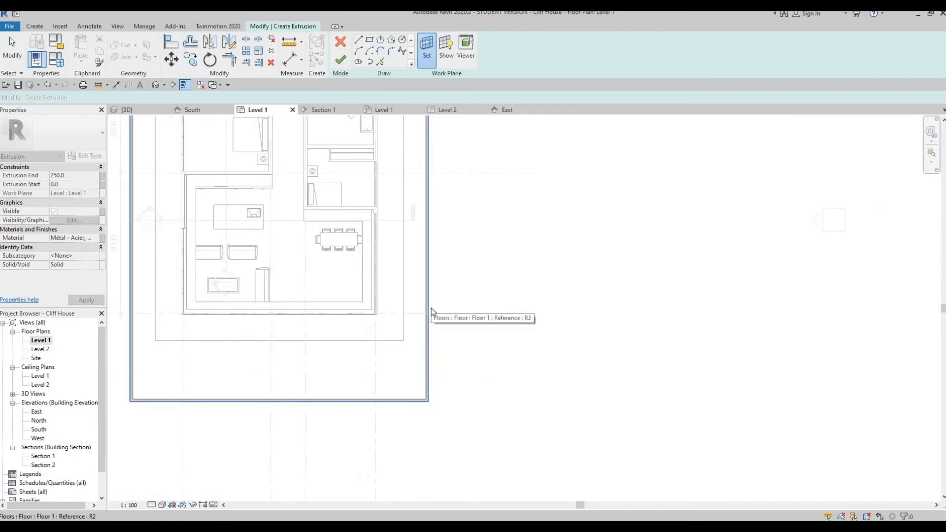
{"action": "left_click", "coordinate": [431, 309]}
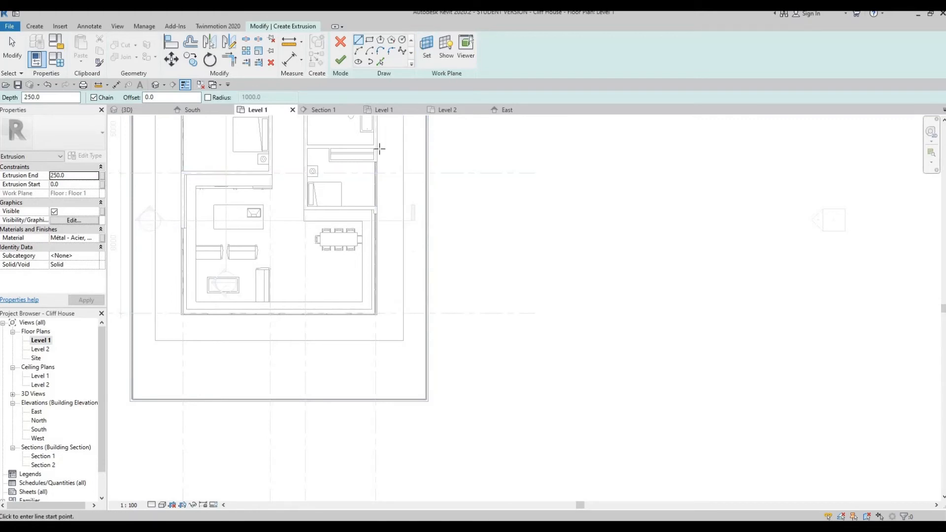
Sketch a rectangle about 254 mm wide and 4350 mm long against the exterior wall face beside the bathroom.
{"action": "scroll", "coordinate": [379, 149], "scroll_direction": "up", "scroll_amount": 3}
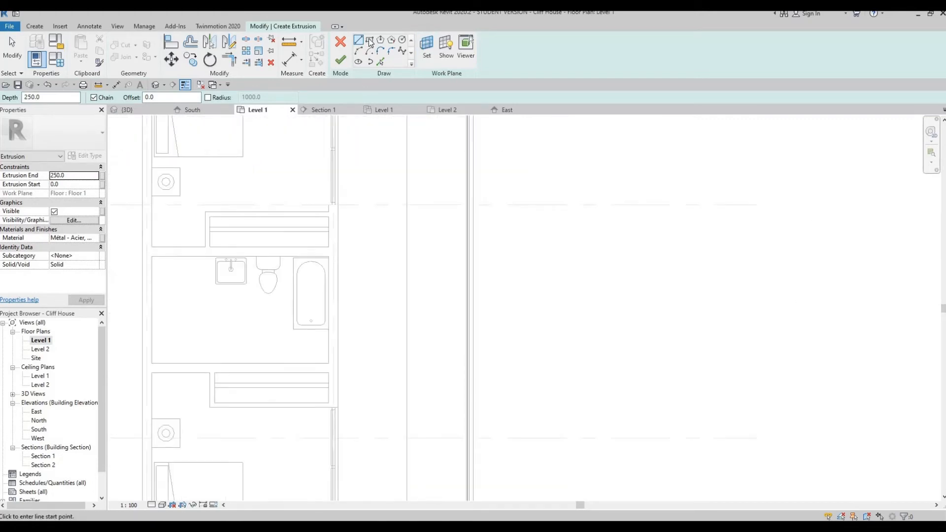
{"action": "scroll", "coordinate": [335, 205], "scroll_direction": "up", "scroll_amount": 2}
{"action": "left_click", "coordinate": [334, 205]}
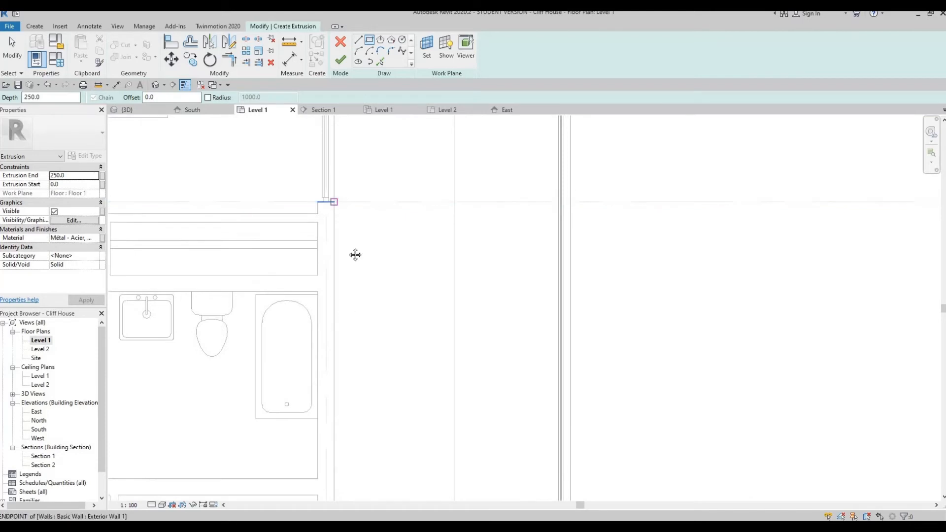
{"action": "scroll", "coordinate": [350, 401], "scroll_direction": "down", "scroll_amount": 1}
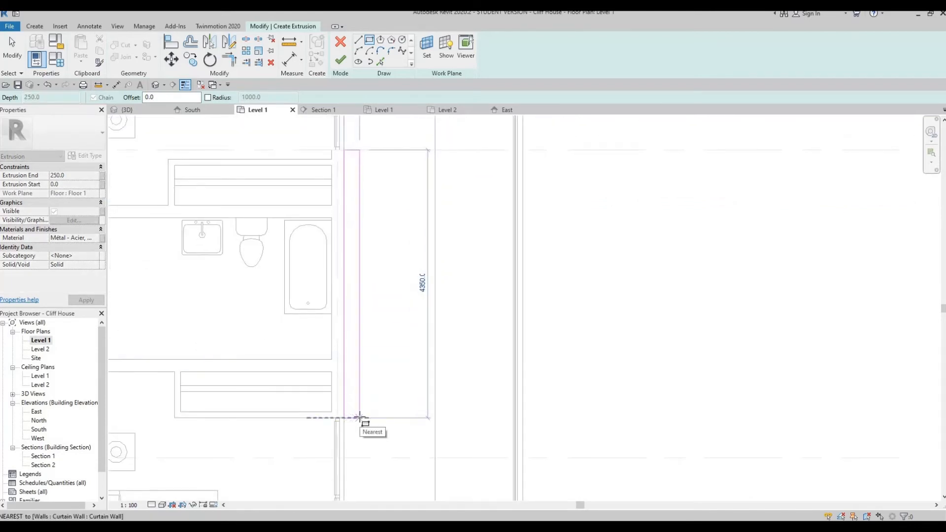
{"action": "left_click", "coordinate": [383, 401]}
{"action": "key", "text": "Escape"}
{"action": "key", "text": "Escape"}
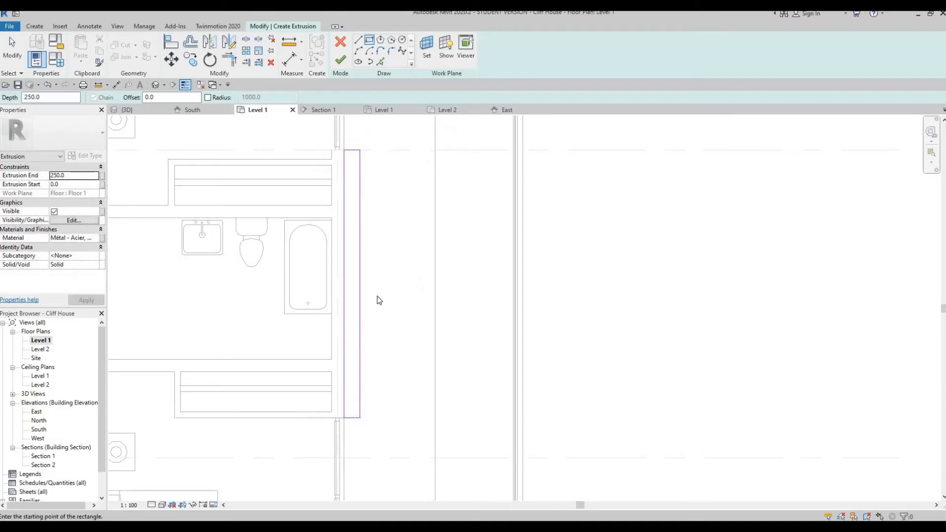
Nudge the rectangle's outer long line toward the wall, narrowing the strip to about 154 mm.
{"action": "left_click", "coordinate": [359, 276]}
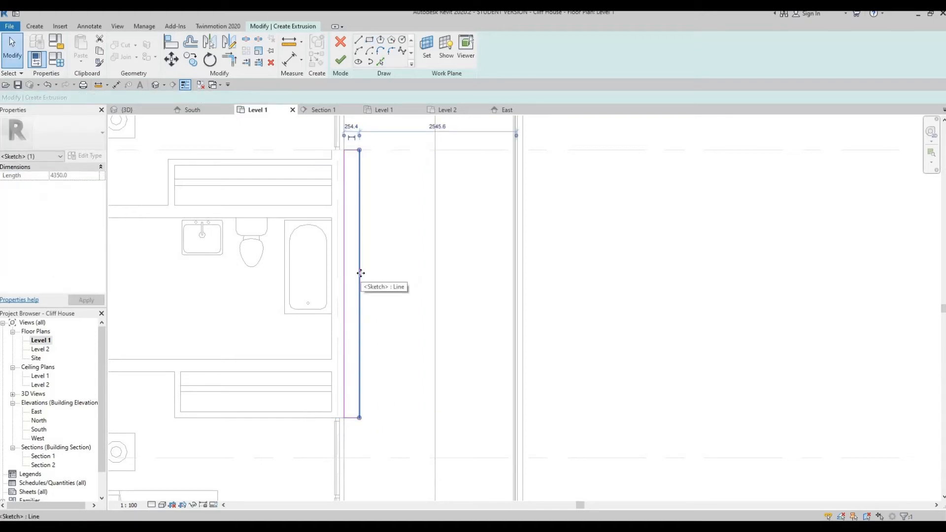
{"action": "key", "text": "Left"}
{"action": "key", "text": "Left"}
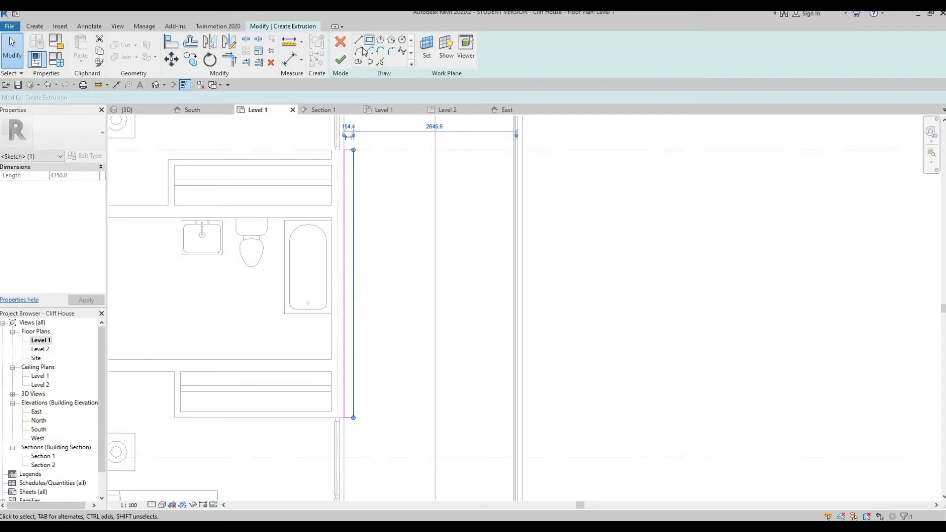
Sketch a small notch rectangle about 80 mm deep and 500 mm long inside the strip's outer line, near its upper part.
{"action": "key", "text": "l"}
{"action": "key", "text": "i"}
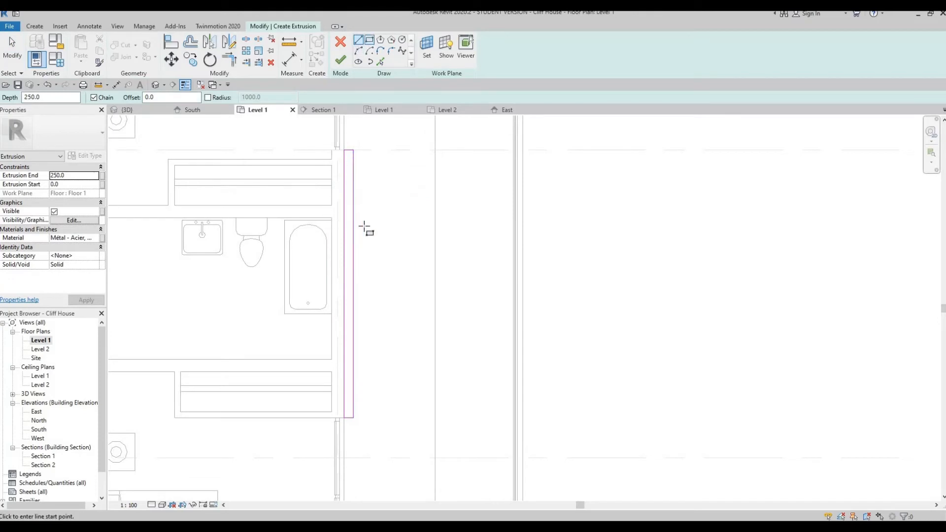
{"action": "scroll", "coordinate": [363, 310], "scroll_direction": "up", "scroll_amount": 2}
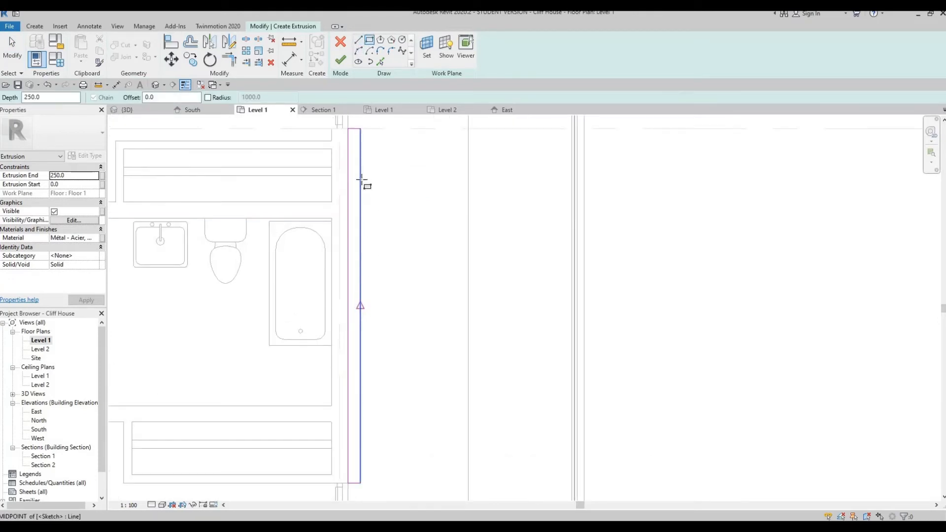
{"action": "left_click", "coordinate": [354, 238]}
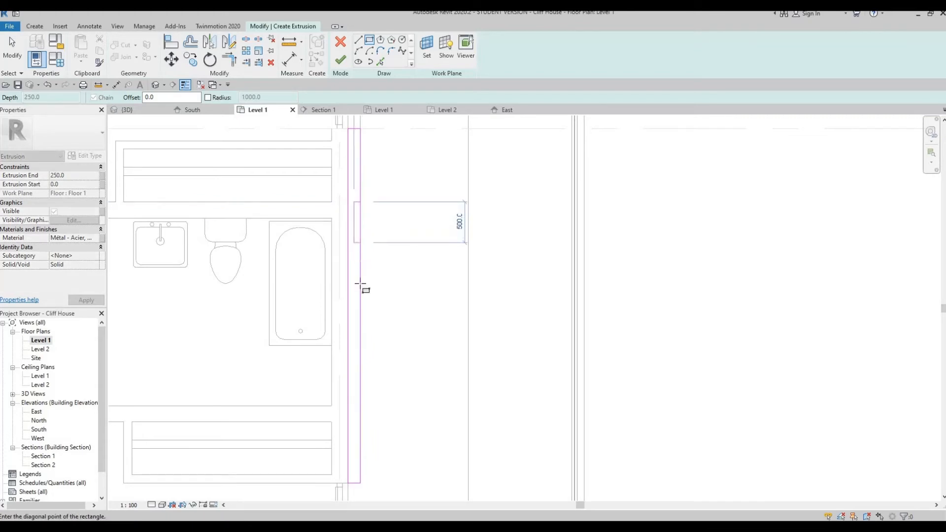
{"action": "left_click", "coordinate": [356, 253]}
{"action": "key", "text": "Escape"}
{"action": "key", "text": "Escape"}
{"action": "scroll", "coordinate": [351, 190], "scroll_direction": "up", "scroll_amount": 1}
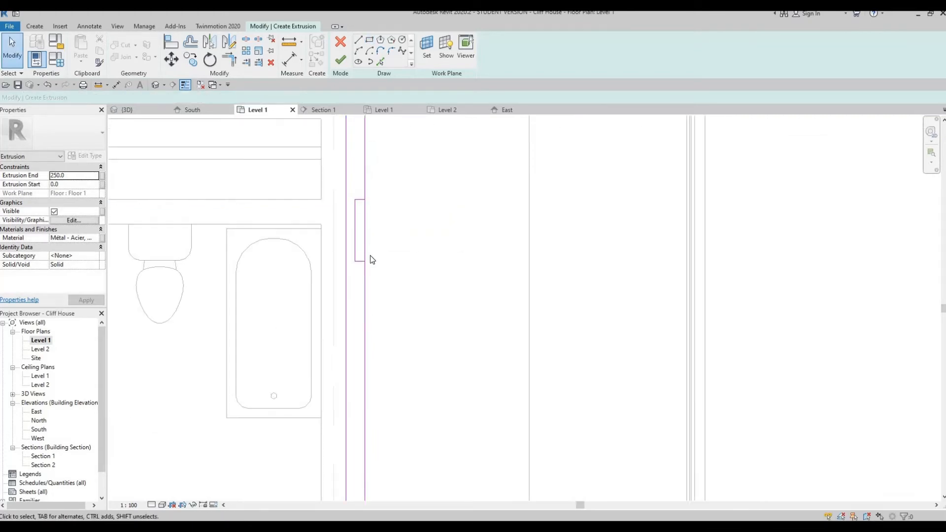
Mirror a copy of the notch rectangle to the strip's lower part about a drawn horizontal axis near mid-length.
{"action": "left_click_drag", "start_coordinate": [350, 187], "coordinate": [370, 273]}
{"action": "scroll", "coordinate": [374, 257], "scroll_direction": "down", "scroll_amount": 1}
{"action": "middle_click_drag", "start_coordinate": [374, 257], "coordinate": [373, 203]}
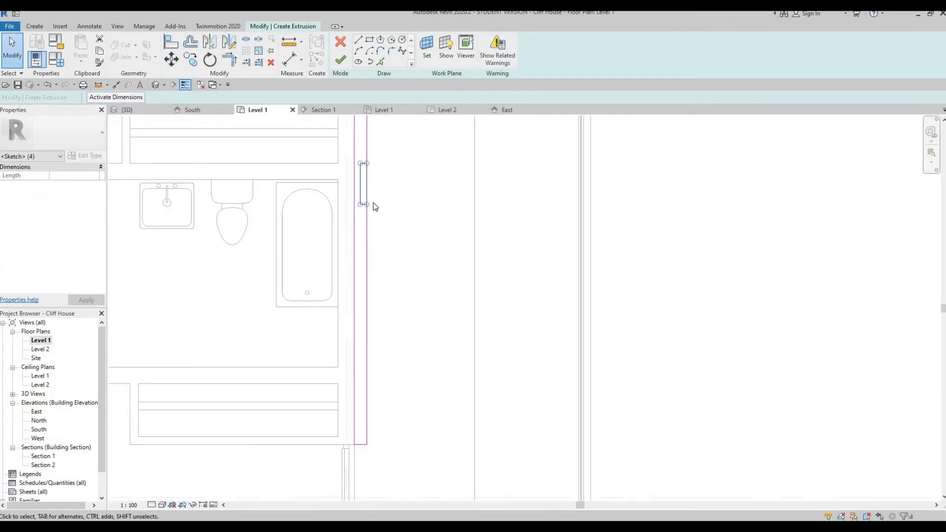
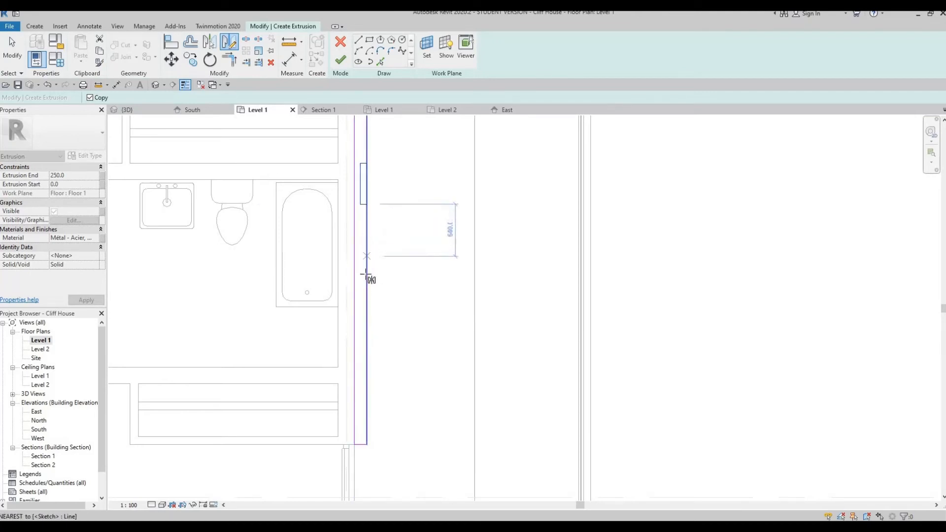
{"action": "left_click", "coordinate": [366, 267]}
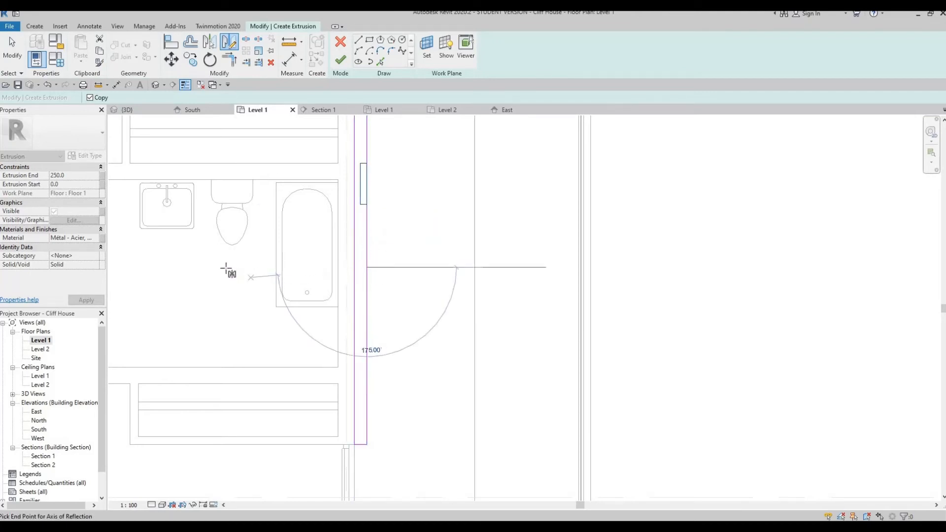
{"action": "left_click", "coordinate": [308, 278]}
{"action": "left_click", "coordinate": [375, 360]}
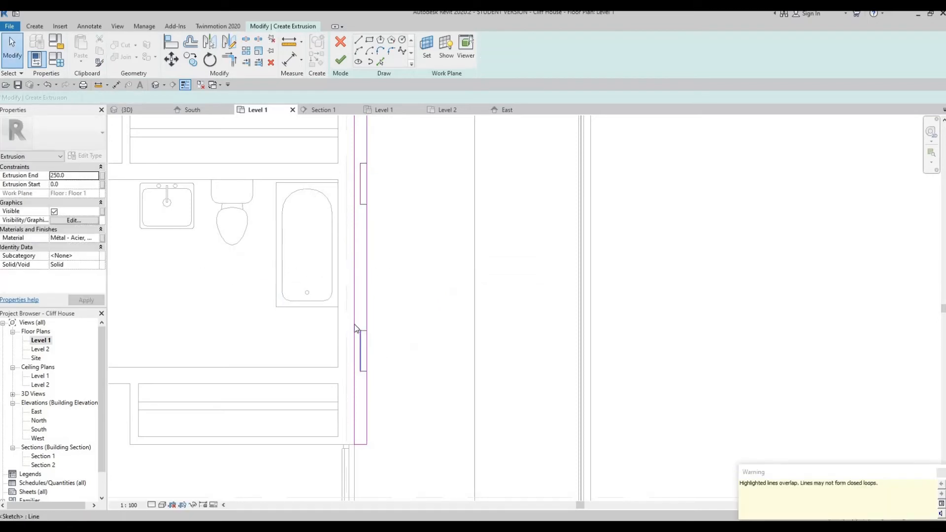
Delete the outer line of each notch rectangle where it overlaps the strip's edge.
{"action": "scroll", "coordinate": [357, 320], "scroll_direction": "up", "scroll_amount": 3}
{"action": "left_click", "coordinate": [344, 327]}
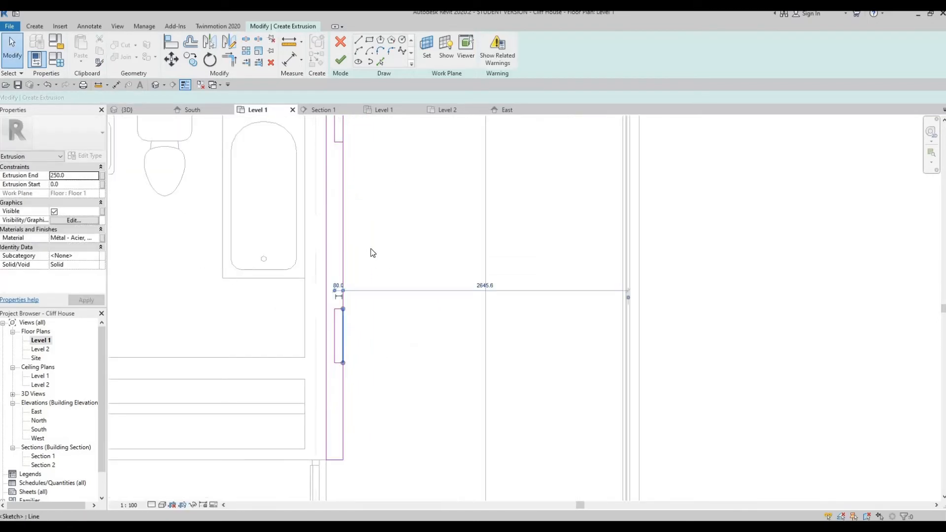
{"action": "key", "text": "Delete"}
{"action": "middle_click_drag", "start_coordinate": [348, 125], "coordinate": [340, 188]}
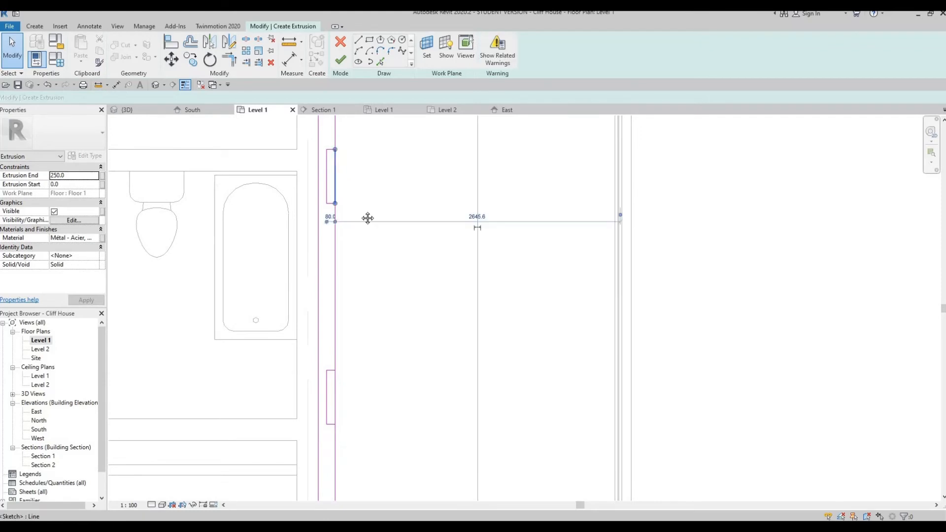
{"action": "scroll", "coordinate": [356, 225], "scroll_direction": "down", "scroll_amount": 2}
Split the strip's outer line within the openings of the upper and lower notches.
{"action": "key", "text": "s"}
{"action": "key", "text": "l"}
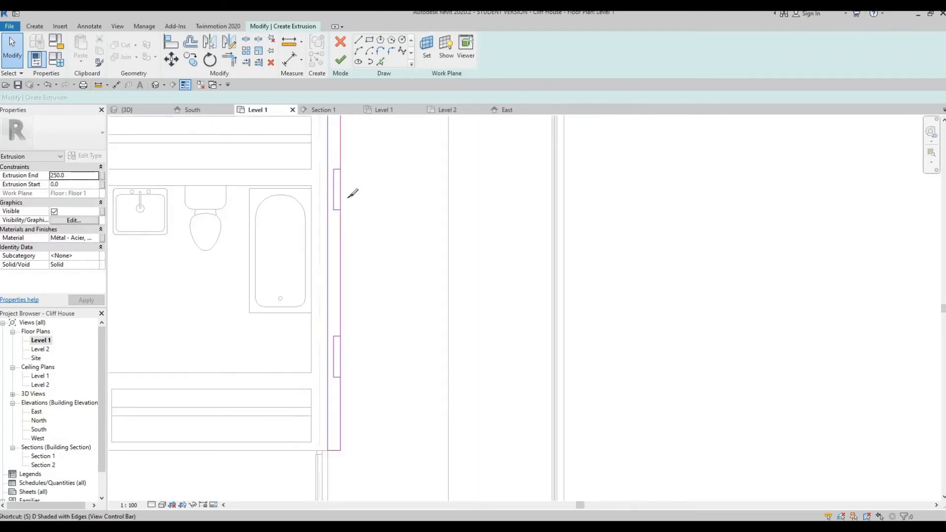
{"action": "left_click", "coordinate": [341, 190]}
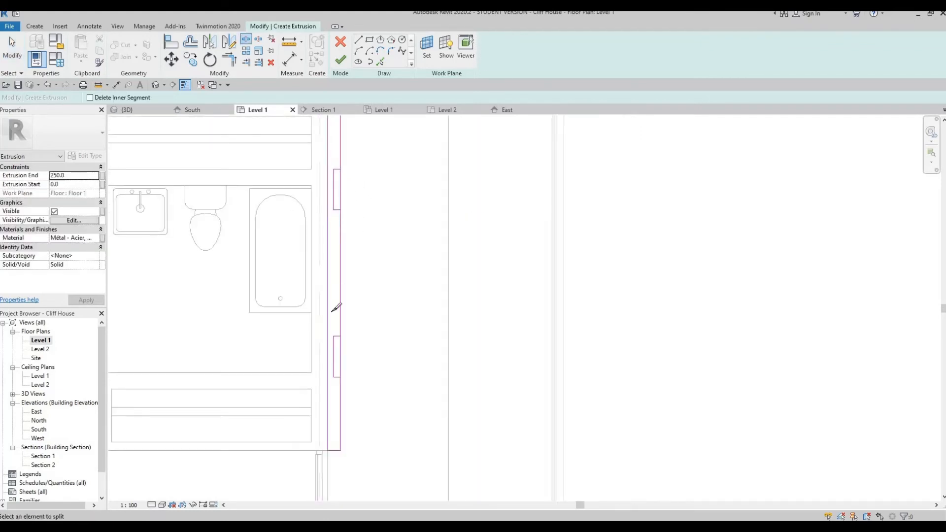
{"action": "left_click", "coordinate": [341, 345]}
{"action": "key", "text": "Escape"}
{"action": "key", "text": "Escape"}
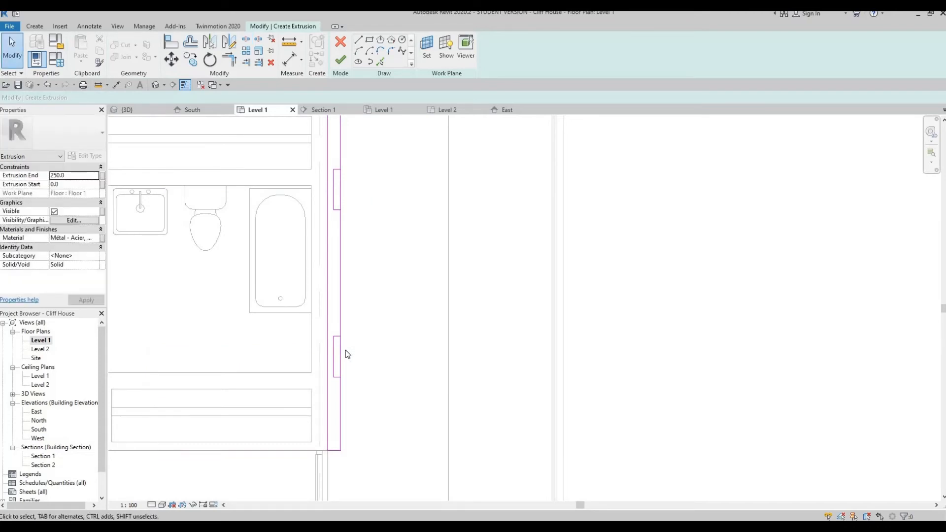
Trim the strip's outer line segments to the short sides of both notches, forming one continuous notched outline.
{"action": "key", "text": "t"}
{"action": "key", "text": "r"}
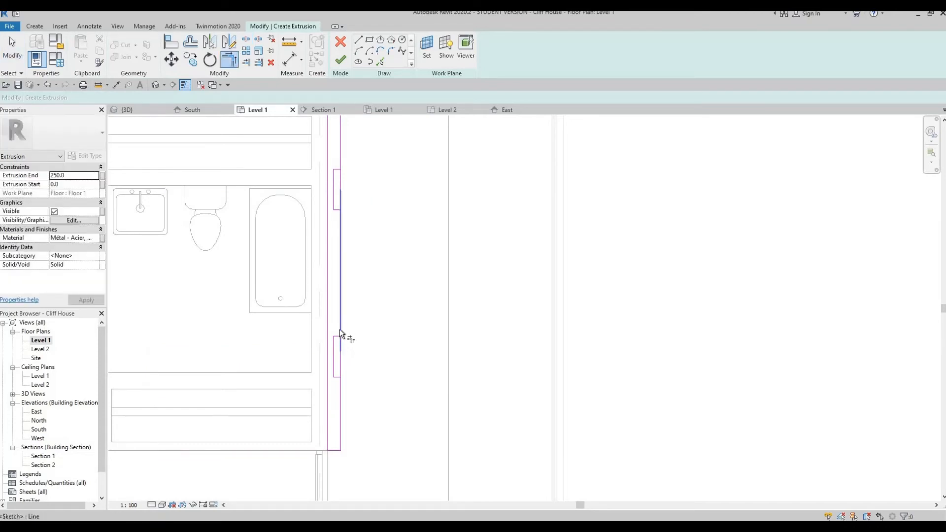
{"action": "scroll", "coordinate": [338, 340], "scroll_direction": "up", "scroll_amount": 3}
{"action": "left_click", "coordinate": [337, 342]}
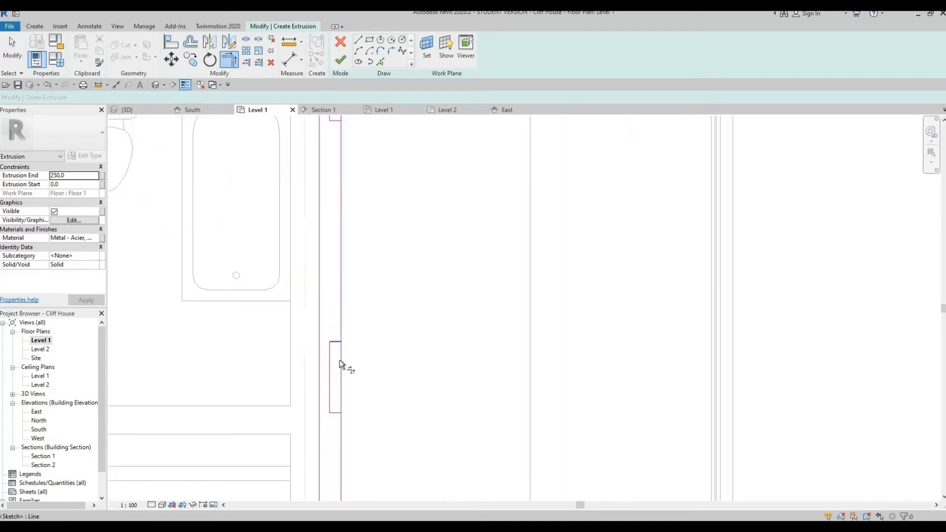
{"action": "left_click", "coordinate": [341, 424]}
{"action": "middle_click_drag", "start_coordinate": [356, 168], "coordinate": [363, 272]}
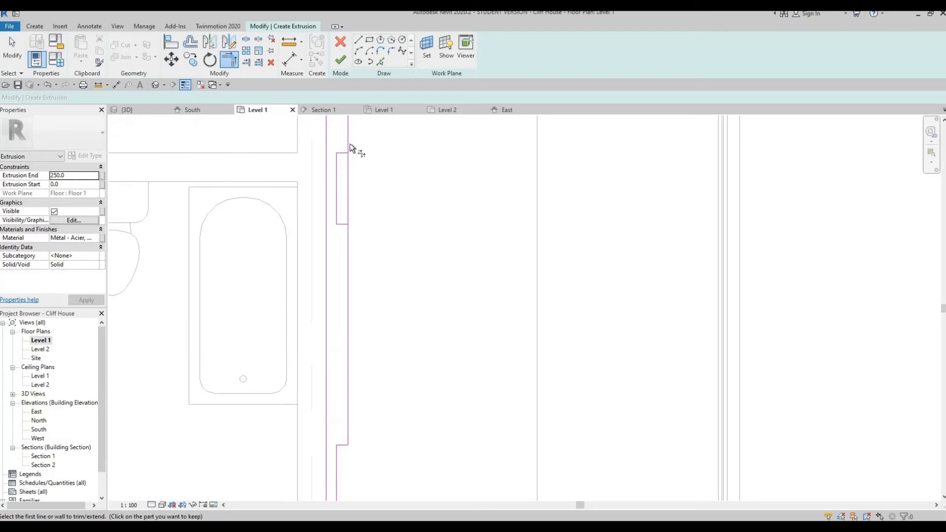
{"action": "left_click", "coordinate": [342, 155]}
{"action": "left_click", "coordinate": [341, 223]}
{"action": "left_click", "coordinate": [347, 241]}
{"action": "key", "text": "Escape"}
{"action": "scroll", "coordinate": [327, 294], "scroll_direction": "down", "scroll_amount": 3}
Copy the three lines of the upper notch down the profile, to the middle of the outer line between the two existing notches.
{"action": "scroll", "coordinate": [320, 221], "scroll_direction": "up", "scroll_amount": 3}
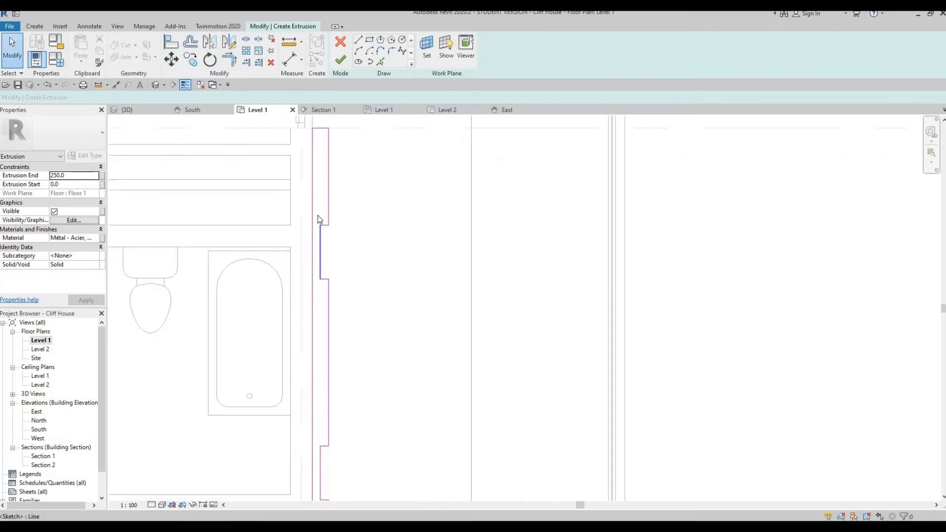
{"action": "mouse_move", "coordinate": [315, 213]}
{"action": "left_mouse_down"}
{"action": "mouse_move", "coordinate": [350, 338]}
{"action": "mouse_move", "coordinate": [357, 318]}
{"action": "left_mouse_up"}
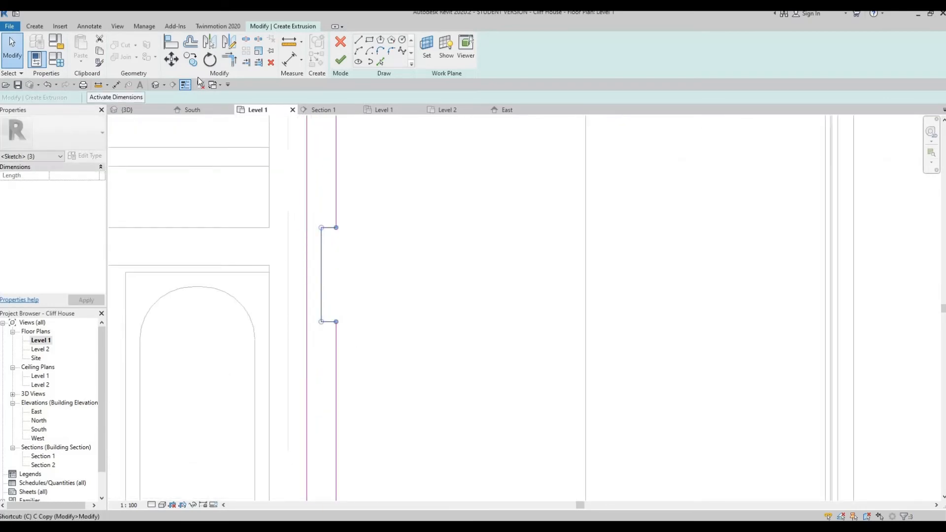
{"action": "key", "text": "Escape"}
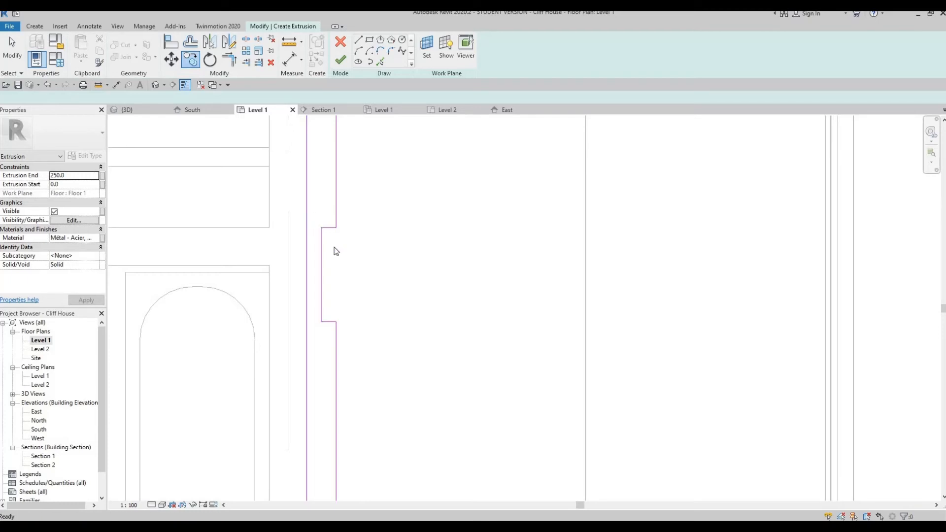
{"action": "left_click_drag", "start_coordinate": [314, 213], "coordinate": [350, 340]}
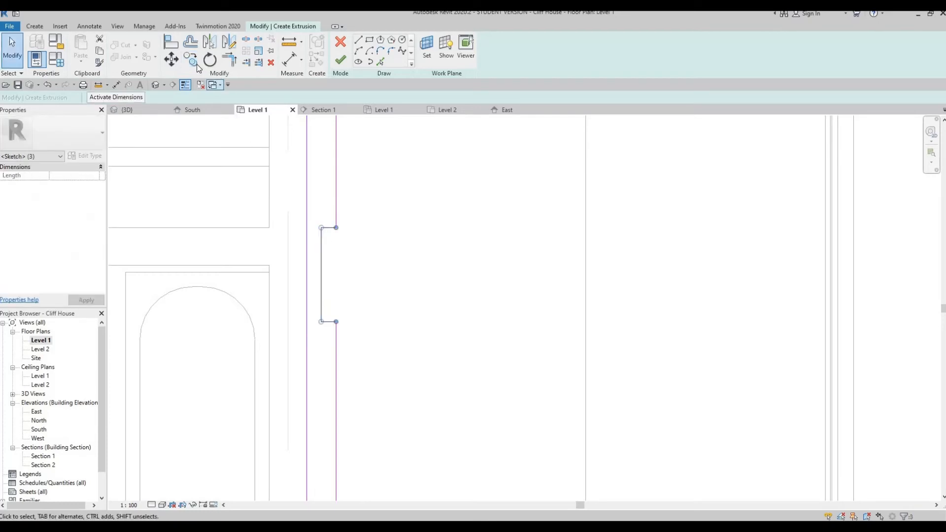
{"action": "key", "text": "c"}
{"action": "key", "text": "o"}
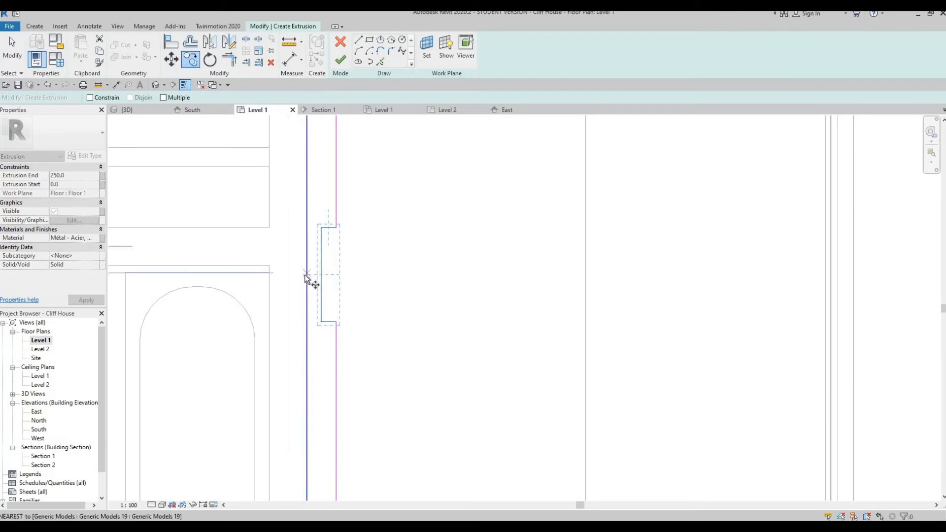
{"action": "left_click", "coordinate": [306, 274]}
{"action": "middle_click_drag", "start_coordinate": [313, 438], "coordinate": [328, 327]}
{"action": "scroll", "coordinate": [328, 327], "scroll_direction": "down", "scroll_amount": 1}
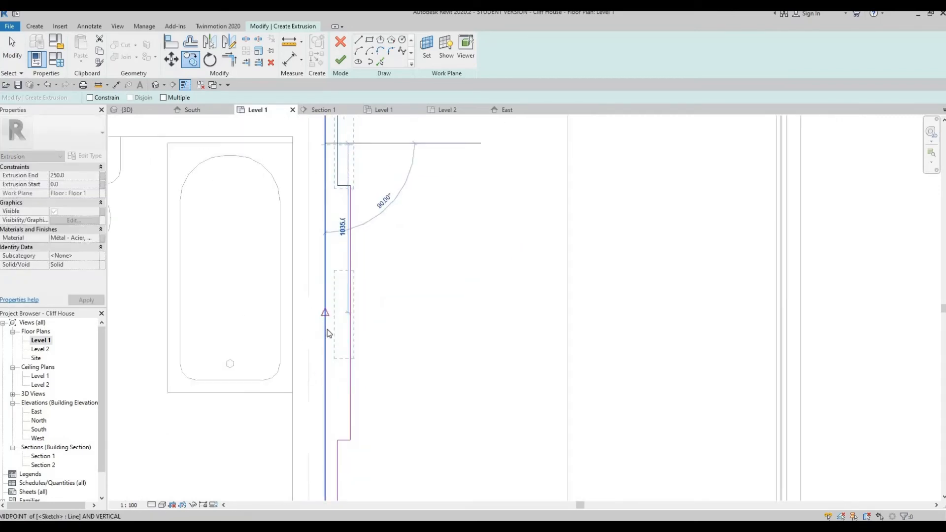
{"action": "left_click", "coordinate": [326, 331]}
{"action": "key", "text": "Escape"}
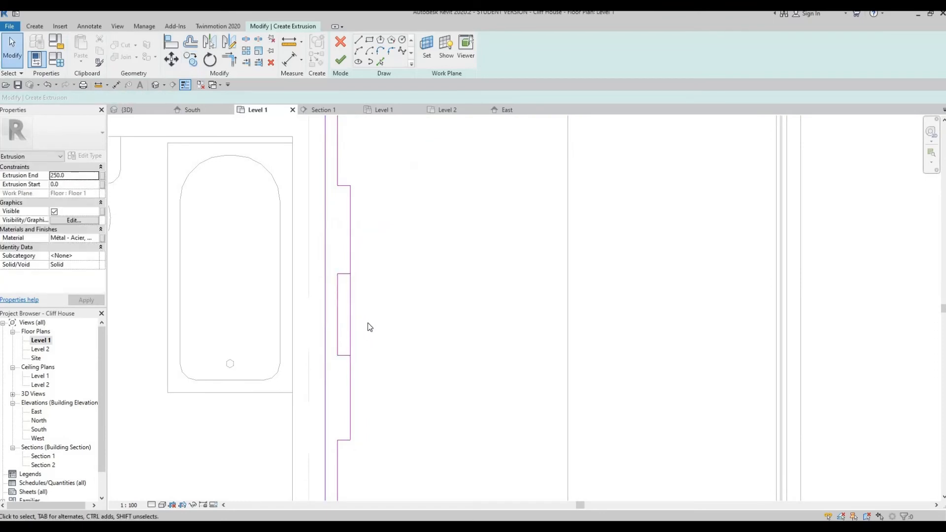
Split the outer line inside the copied middle notch and trim both segments to the notch's short sides.
{"action": "key", "text": "s"}
{"action": "key", "text": "l"}
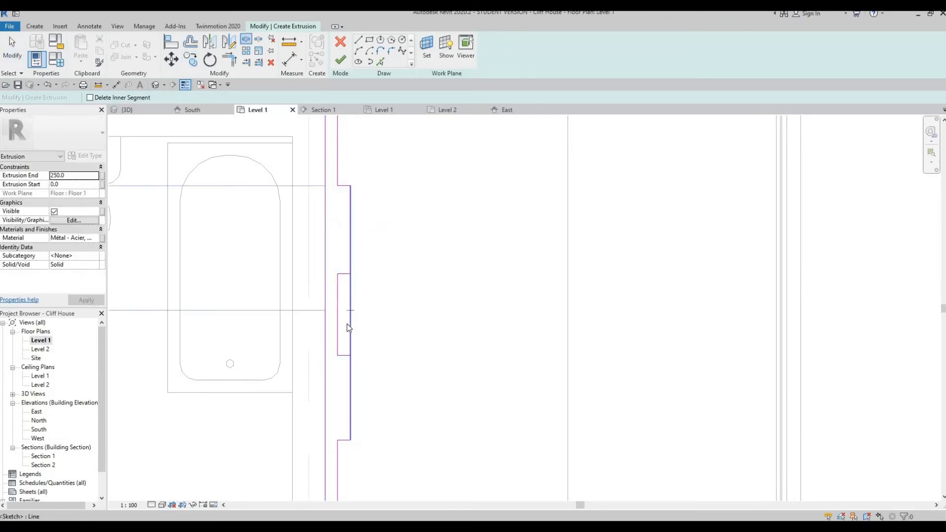
{"action": "left_click", "coordinate": [347, 324]}
{"action": "key", "text": "Escape"}
{"action": "key", "text": "t"}
{"action": "key", "text": "r"}
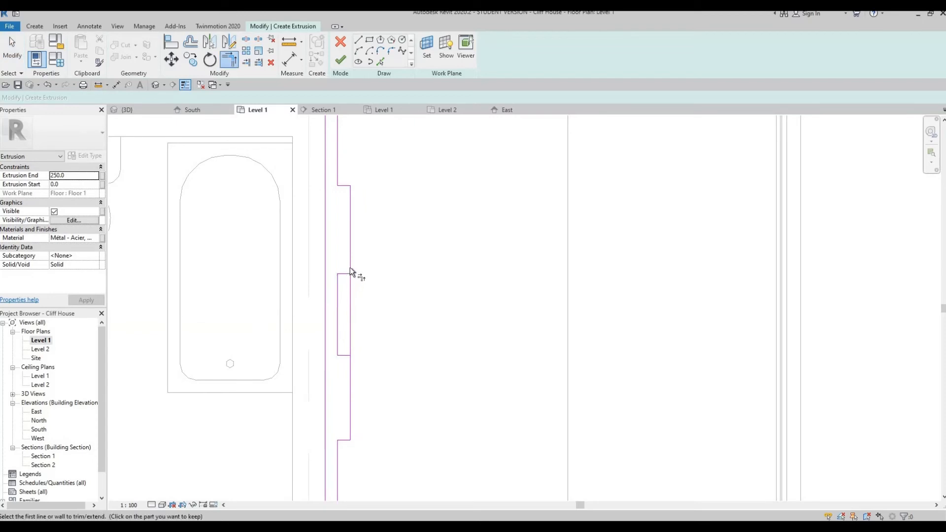
{"action": "left_click", "coordinate": [351, 263]}
{"action": "left_click", "coordinate": [346, 355]}
{"action": "left_click", "coordinate": [346, 355]}
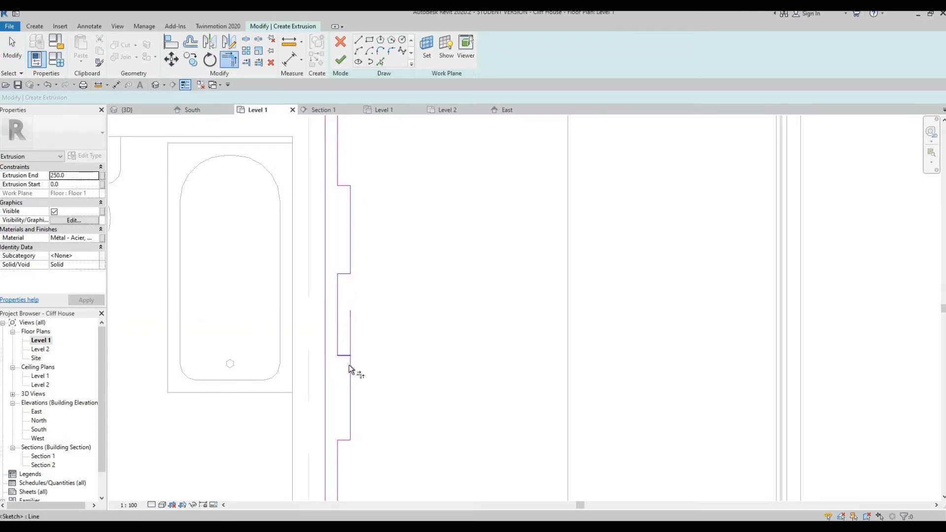
{"action": "left_click", "coordinate": [351, 411]}
Finish the extrusion sketch of the three-notch profile beside the bathroom.
{"action": "middle_click_drag", "start_coordinate": [360, 417], "coordinate": [357, 367]}
{"action": "scroll", "coordinate": [396, 297], "scroll_direction": "down", "scroll_amount": 6}
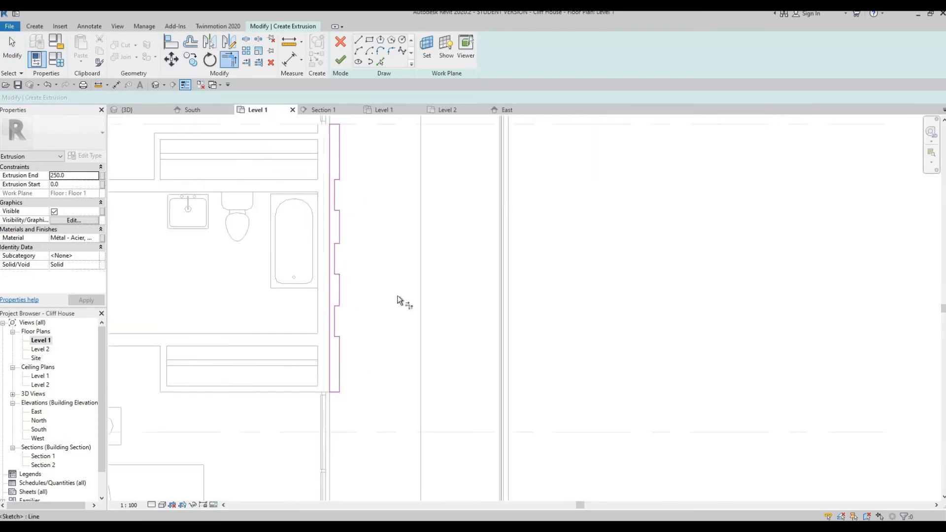
{"action": "scroll", "coordinate": [394, 293], "scroll_direction": "up", "scroll_amount": 3}
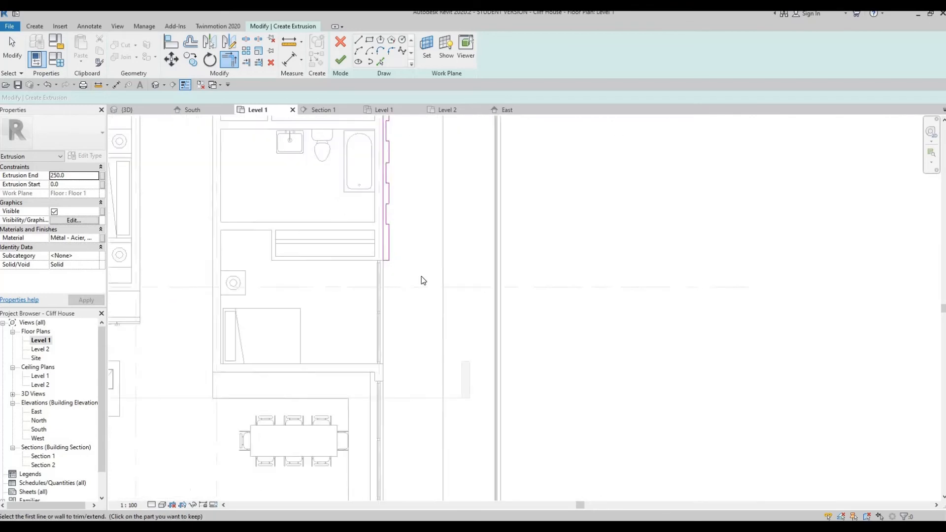
{"action": "key", "text": "Escape"}
{"action": "middle_click_drag", "start_coordinate": [387, 230], "coordinate": [381, 277]}
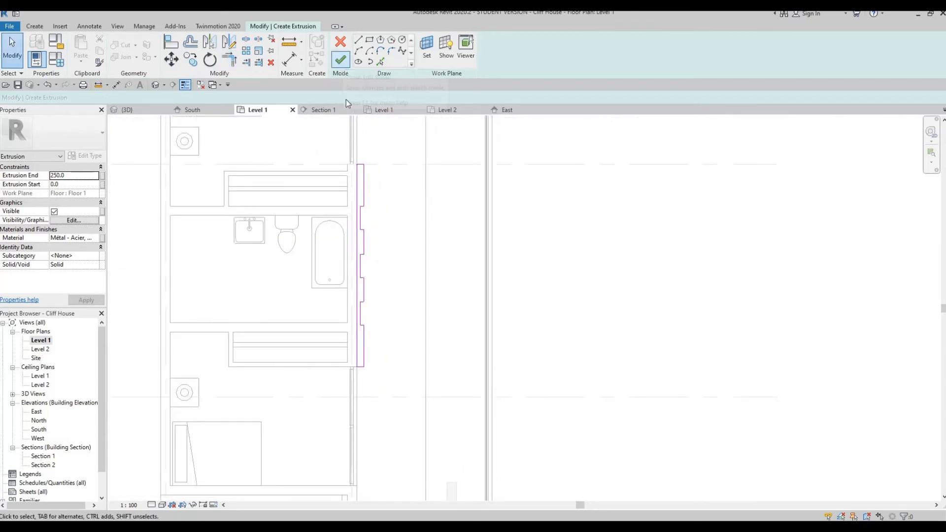
{"action": "scroll", "coordinate": [442, 234], "scroll_direction": "down", "scroll_amount": 5}
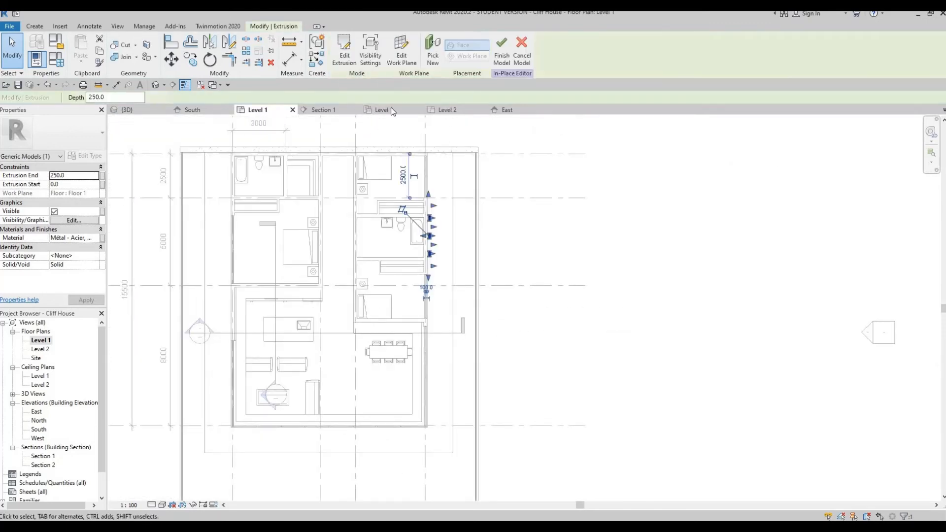
Open the material choices for the notched extrusion and go through the project materials to the steel entries.
{"action": "left_click", "coordinate": [92, 238]}
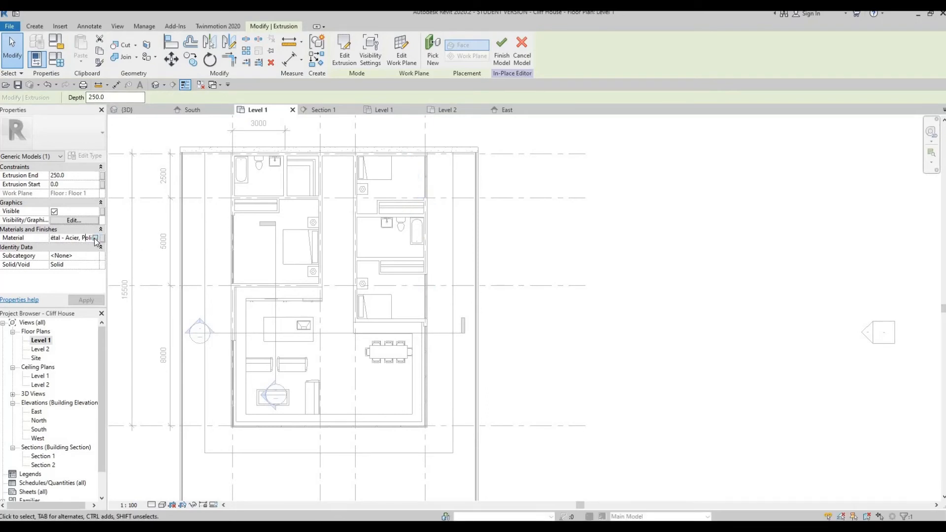
{"action": "scroll", "coordinate": [360, 340], "scroll_direction": "down", "scroll_amount": 5}
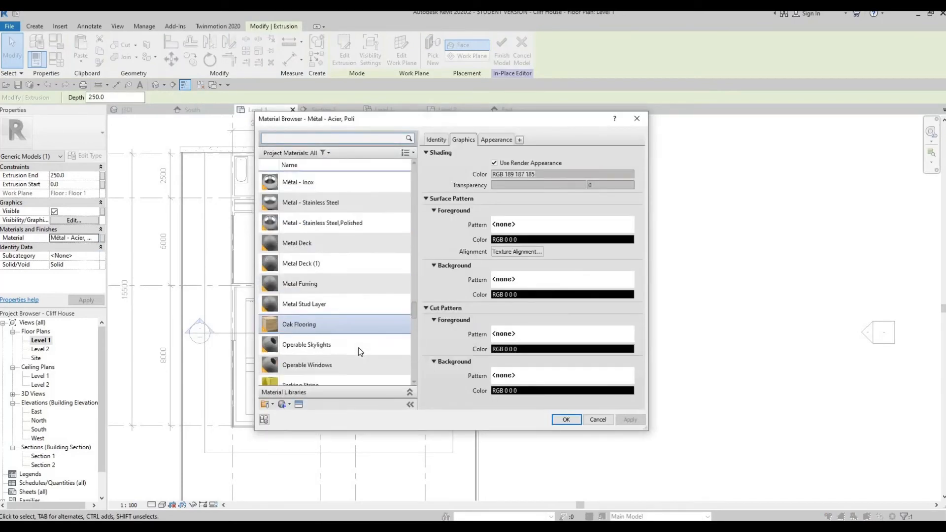
{"action": "scroll", "coordinate": [354, 333], "scroll_direction": "down", "scroll_amount": 4}
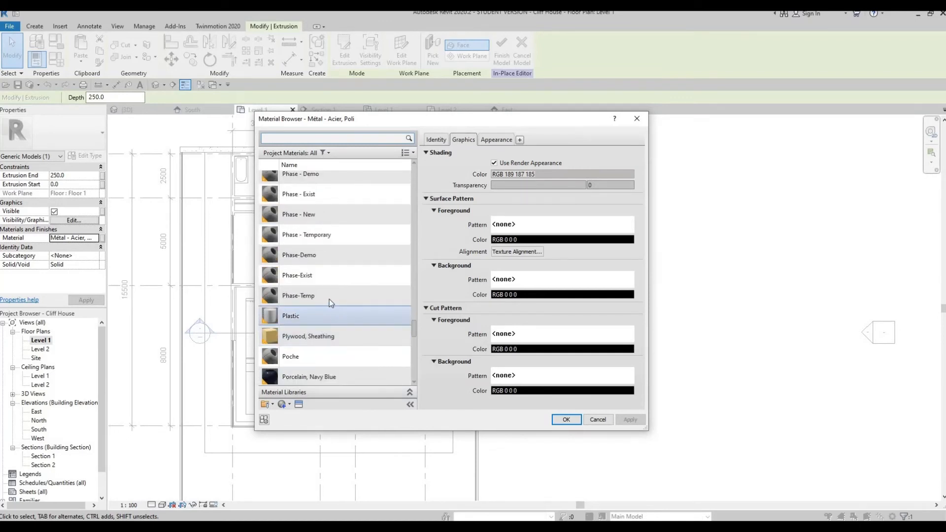
{"action": "scroll", "coordinate": [336, 327], "scroll_direction": "down", "scroll_amount": 3}
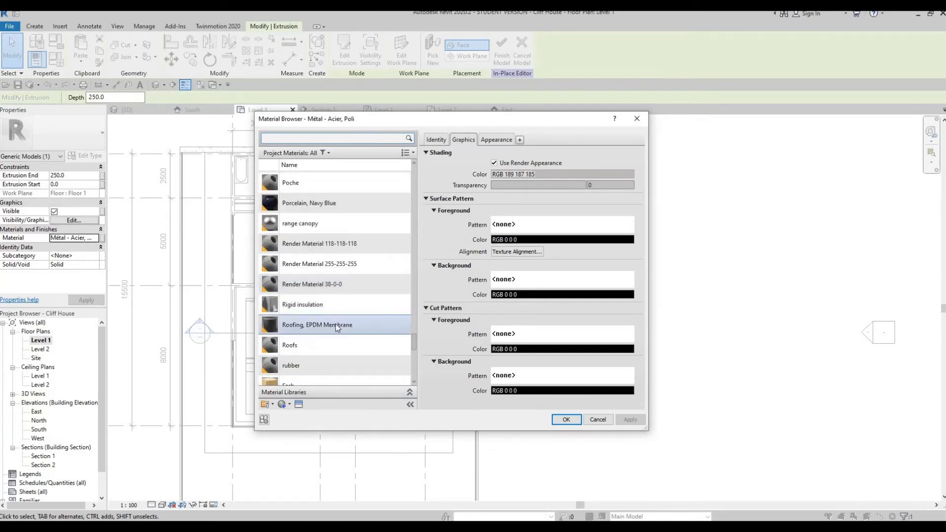
{"action": "scroll", "coordinate": [334, 304], "scroll_direction": "down", "scroll_amount": 3}
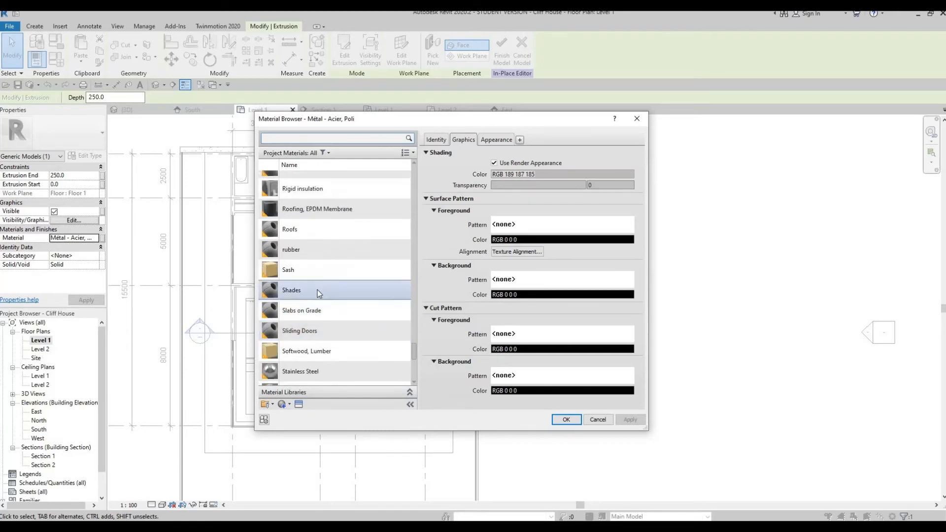
{"action": "scroll", "coordinate": [316, 310], "scroll_direction": "down", "scroll_amount": 5}
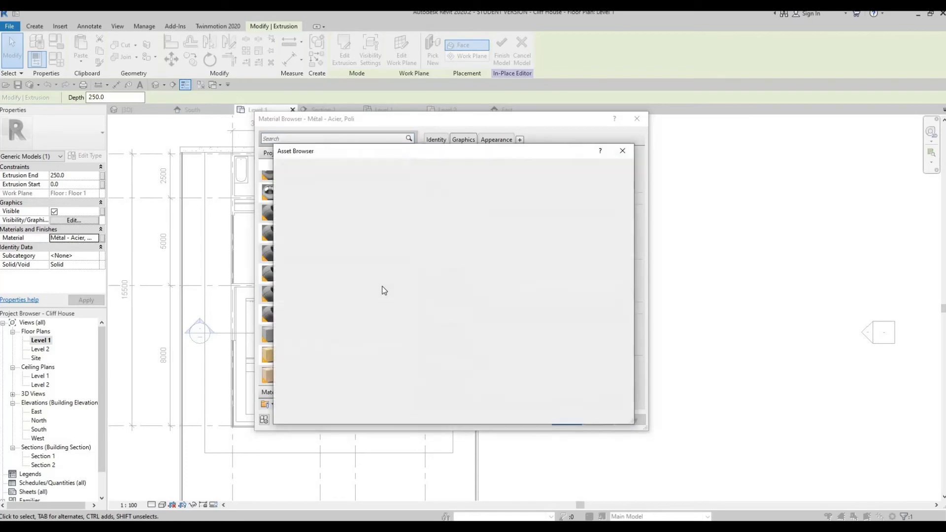
{"action": "left_click", "coordinate": [268, 314]}
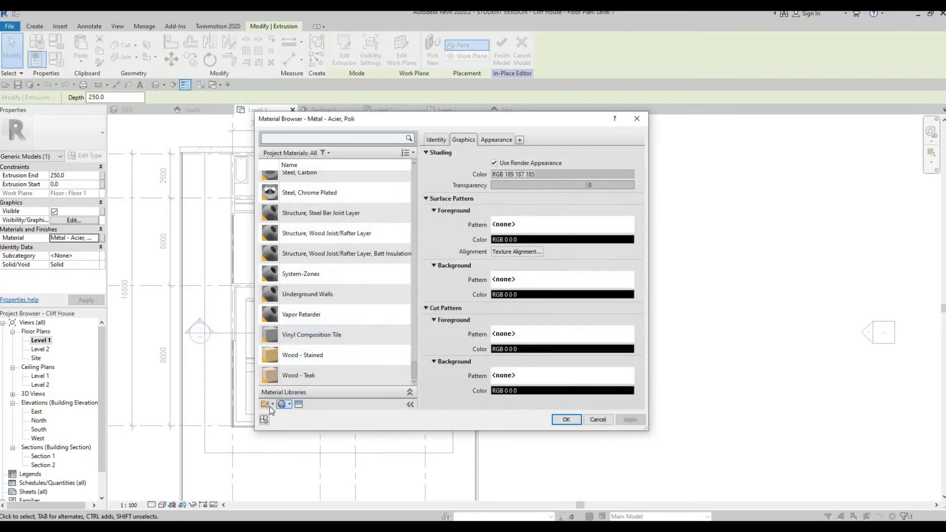
{"action": "left_click", "coordinate": [272, 405]}
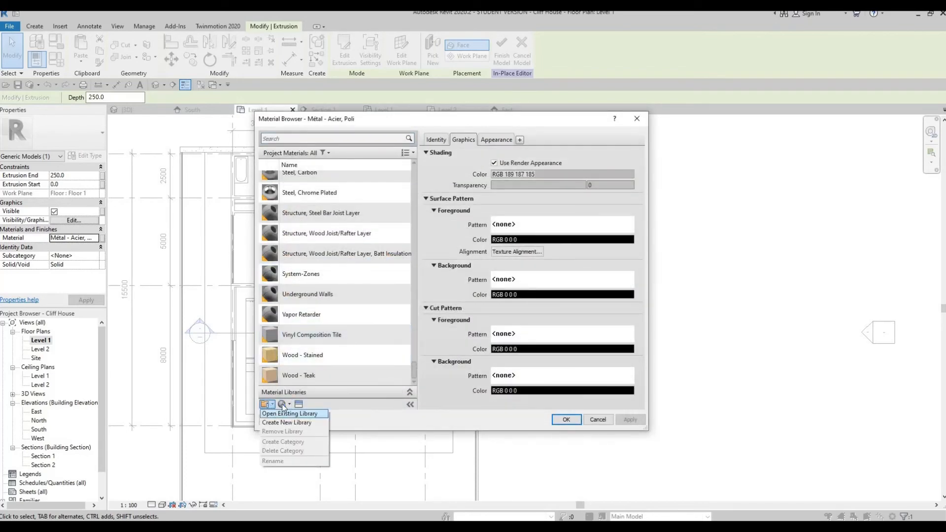
{"action": "left_click", "coordinate": [282, 405]}
{"action": "left_click", "coordinate": [283, 405]}
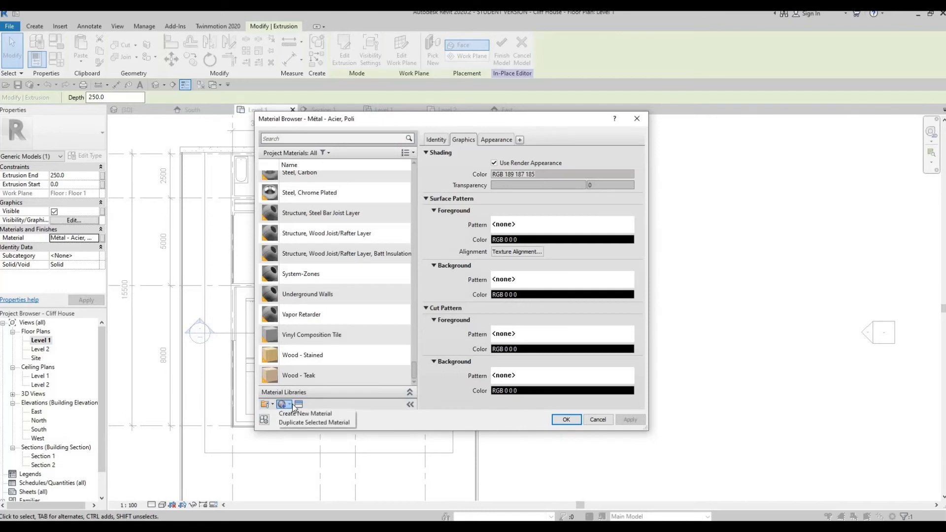
{"action": "left_click", "coordinate": [297, 406]}
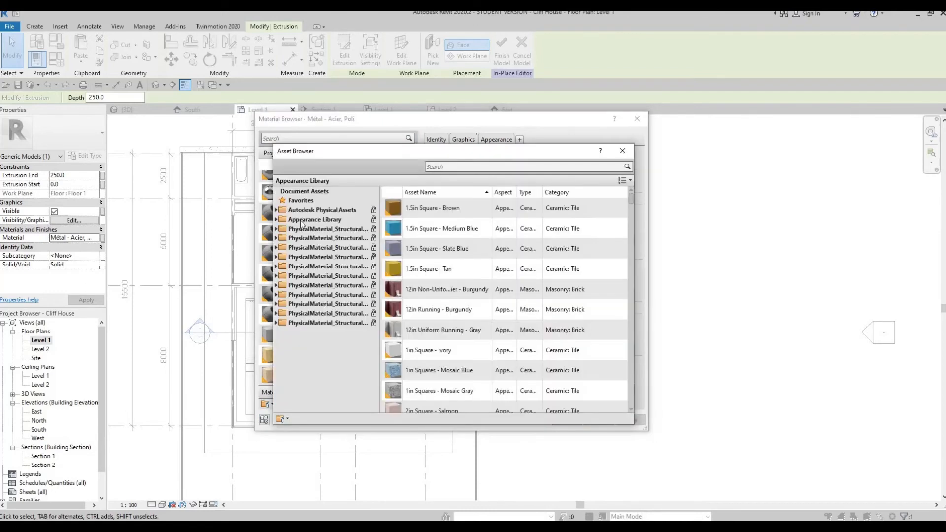
{"action": "left_click", "coordinate": [299, 221]}
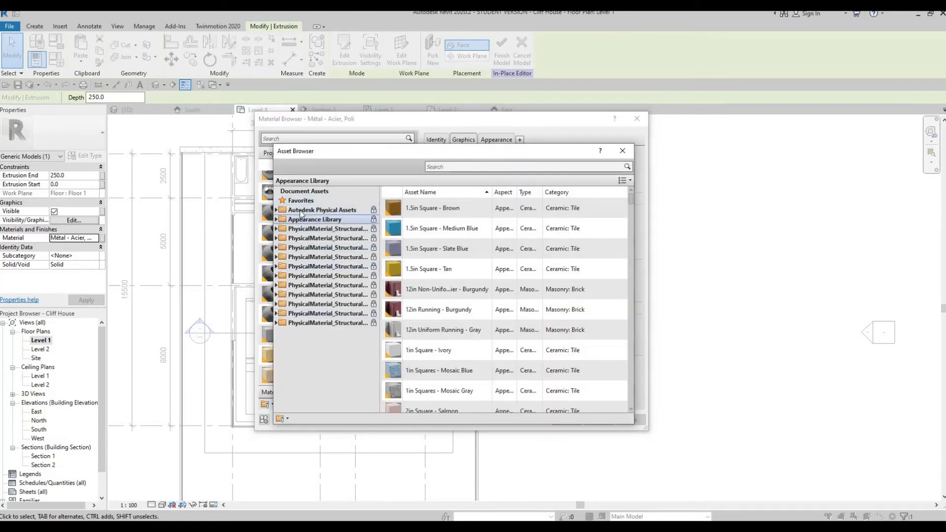
{"action": "left_click", "coordinate": [302, 202]}
{"action": "key", "text": "Escape"}
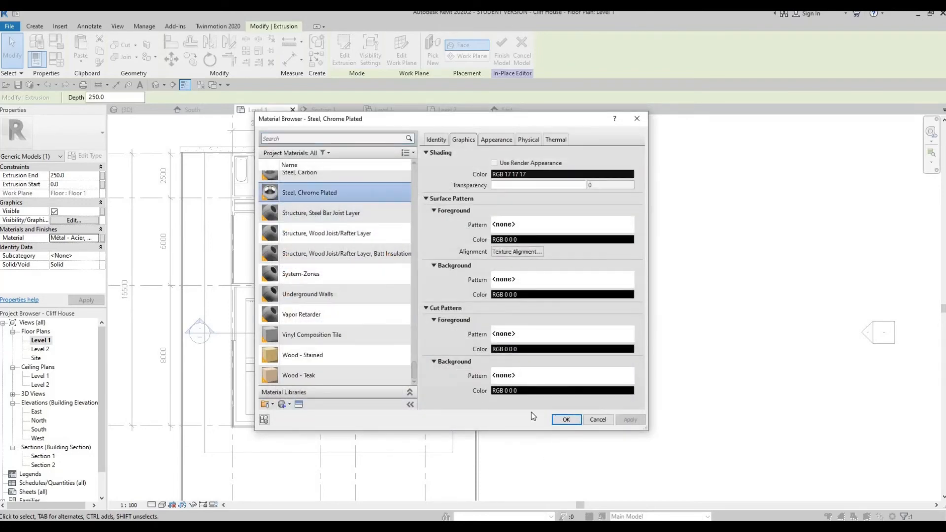
Assign the Steel, Chrome Plated material to the notched extrusion.
{"action": "key", "text": "Return"}
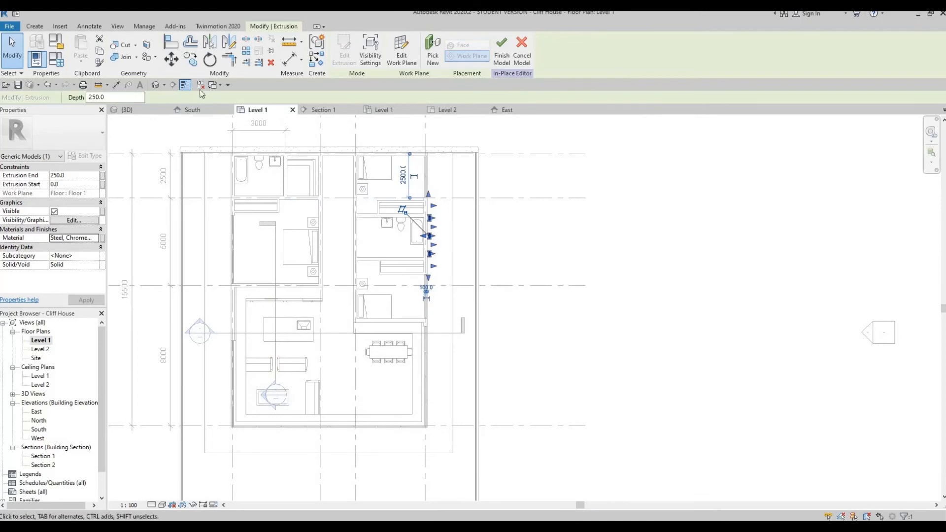
In the 3D view, raise the top of the notched extrusion to the roof's underside, for a depth of 2742.2 mm.
{"action": "key", "text": "ctrl+Tab"}
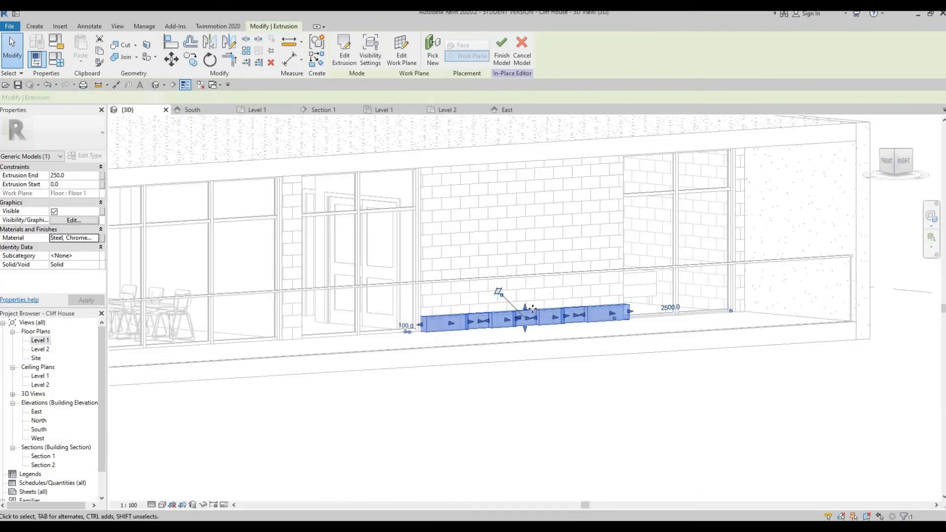
{"action": "left_click_drag", "start_coordinate": [526, 241], "coordinate": [532, 165]}
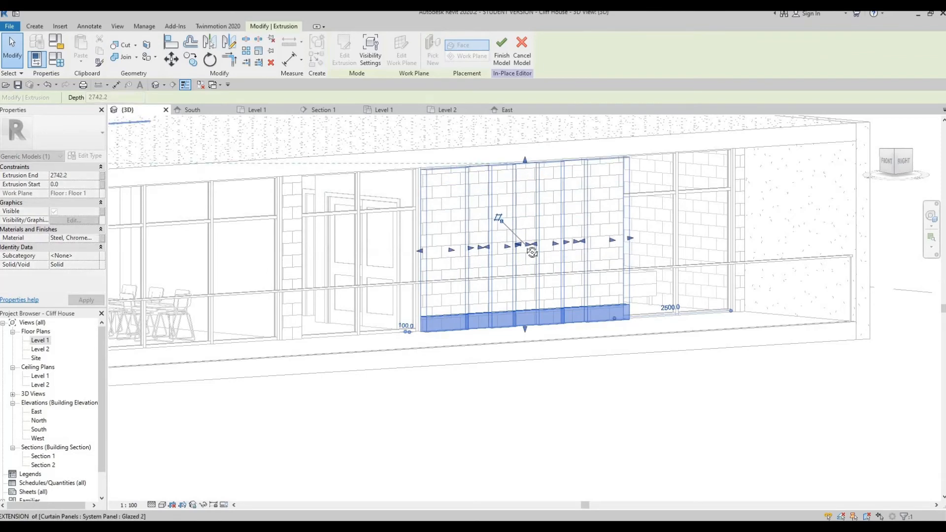
{"action": "middle_click_drag", "start_coordinate": [530, 203], "coordinate": [526, 165], "text": "shift"}
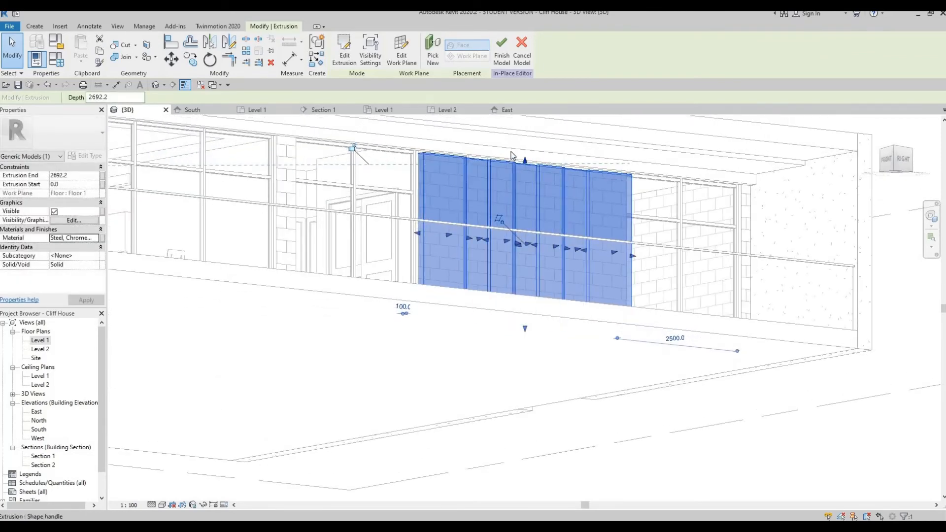
{"action": "scroll", "coordinate": [525, 165], "scroll_direction": "up", "scroll_amount": 5}
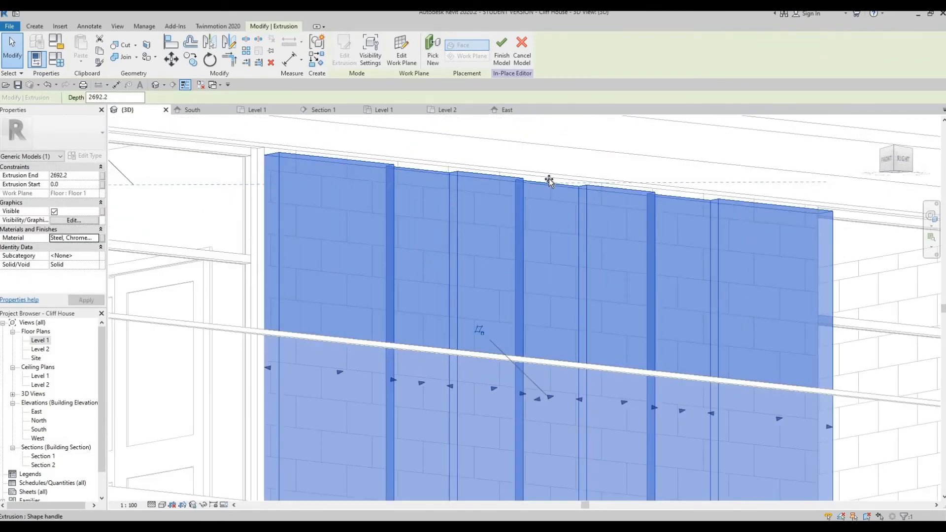
{"action": "left_click_drag", "start_coordinate": [549, 181], "coordinate": [546, 190]}
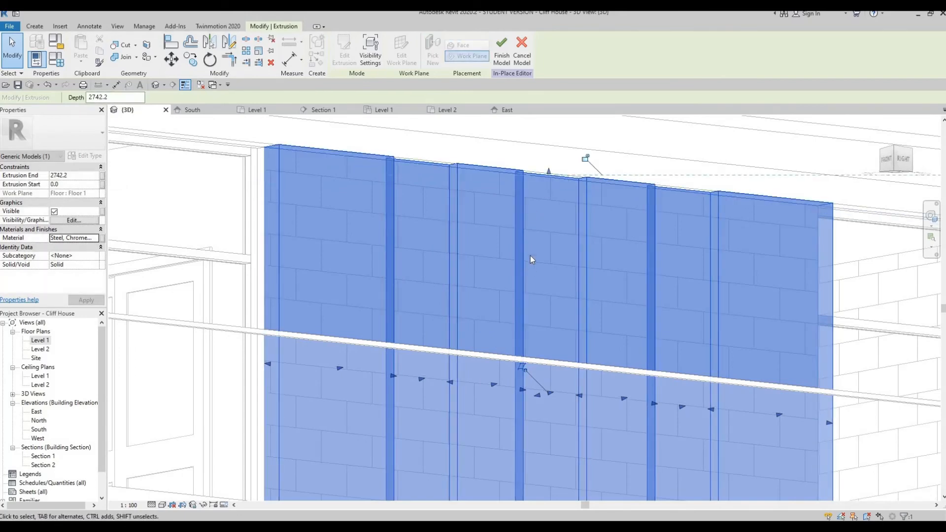
{"action": "left_click", "coordinate": [530, 275]}
Inspect the panel's upper edge, finish the in-place model, and check the notched steel panel on the facade in 3D.
{"action": "scroll", "coordinate": [531, 276], "scroll_direction": "down", "scroll_amount": 1}
{"action": "scroll", "coordinate": [530, 276], "scroll_direction": "down", "scroll_amount": 1}
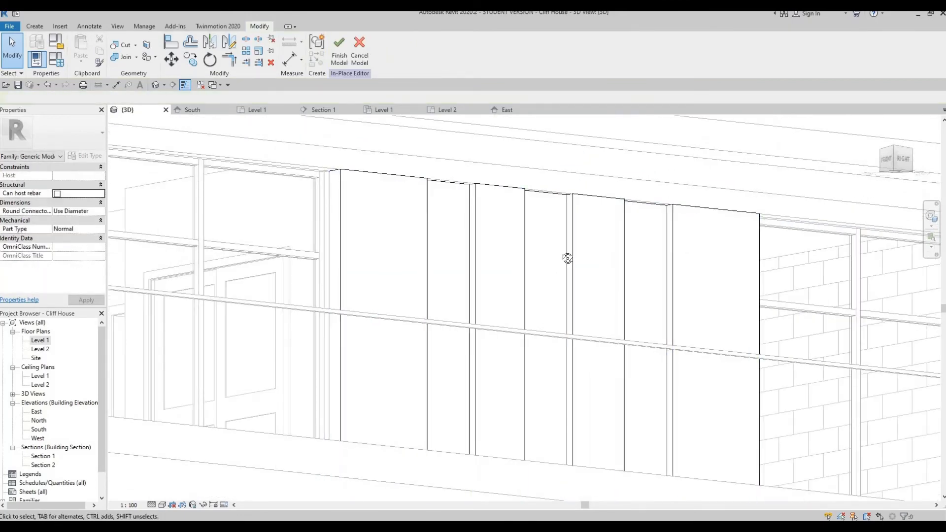
{"action": "middle_click_drag", "start_coordinate": [566, 257], "coordinate": [362, 122], "text": "shift"}
{"action": "scroll", "coordinate": [376, 153], "scroll_direction": "up", "scroll_amount": 4}
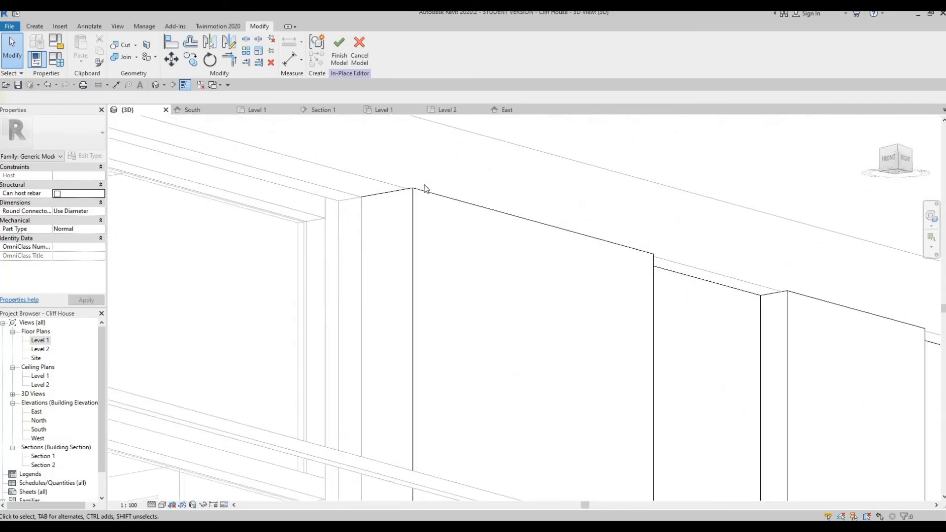
{"action": "scroll", "coordinate": [461, 276], "scroll_direction": "down", "scroll_amount": 5}
{"action": "middle_click_drag", "start_coordinate": [473, 284], "coordinate": [534, 243], "text": "shift"}
{"action": "left_click", "coordinate": [471, 324]}
{"action": "left_click", "coordinate": [501, 51]}
{"action": "scroll", "coordinate": [477, 261], "scroll_direction": "down", "scroll_amount": 2}
{"action": "middle_click_drag", "start_coordinate": [567, 217], "coordinate": [523, 294], "text": "shift"}
{"action": "scroll", "coordinate": [553, 208], "scroll_direction": "up", "scroll_amount": 2}
{"action": "scroll", "coordinate": [553, 209], "scroll_direction": "down", "scroll_amount": 3}
{"action": "scroll", "coordinate": [552, 236], "scroll_direction": "up", "scroll_amount": 1}
{"action": "middle_click_drag", "start_coordinate": [513, 250], "coordinate": [471, 262], "text": "shift"}
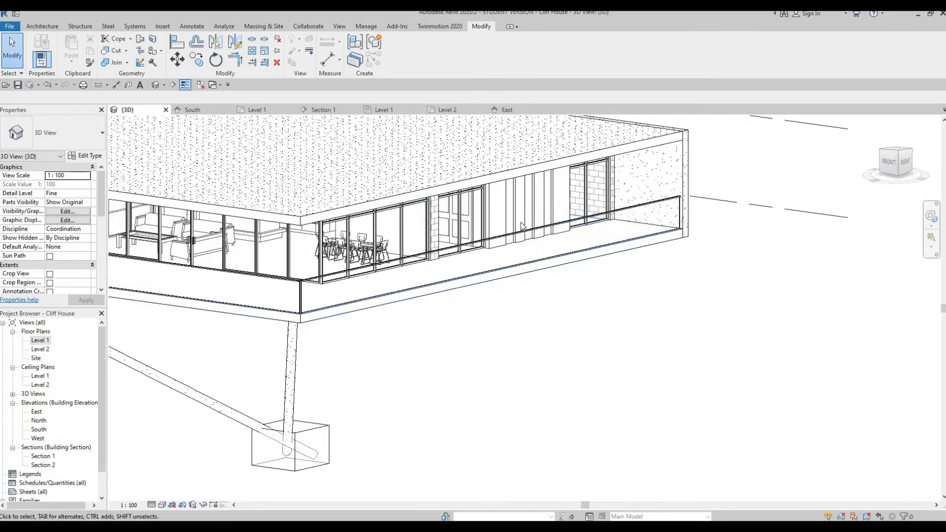
Reopen the notched steel panel's in-place model and edit its extrusion sketch in the Level 1 floor plan.
{"action": "left_click", "coordinate": [517, 215]}
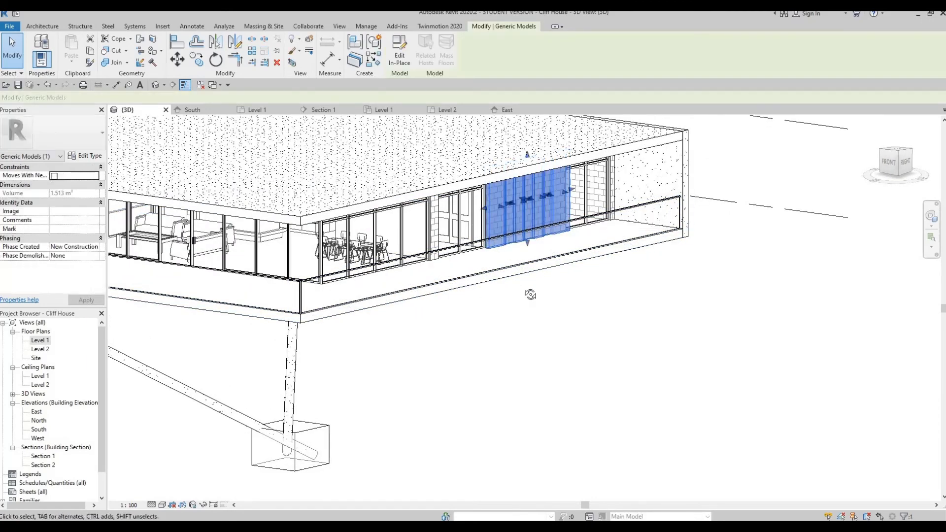
{"action": "middle_click_drag", "start_coordinate": [615, 294], "coordinate": [558, 287], "text": "shift"}
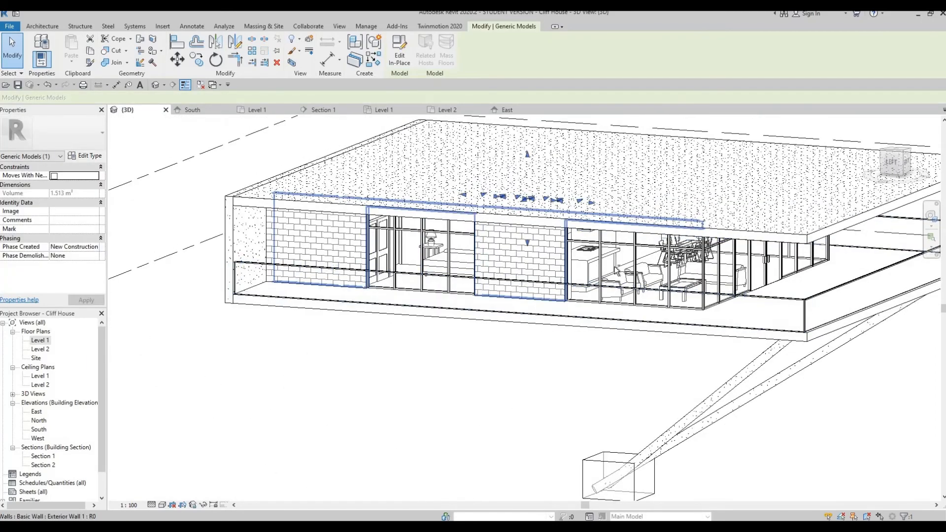
{"action": "middle_click_drag", "start_coordinate": [424, 276], "coordinate": [427, 233], "text": "shift"}
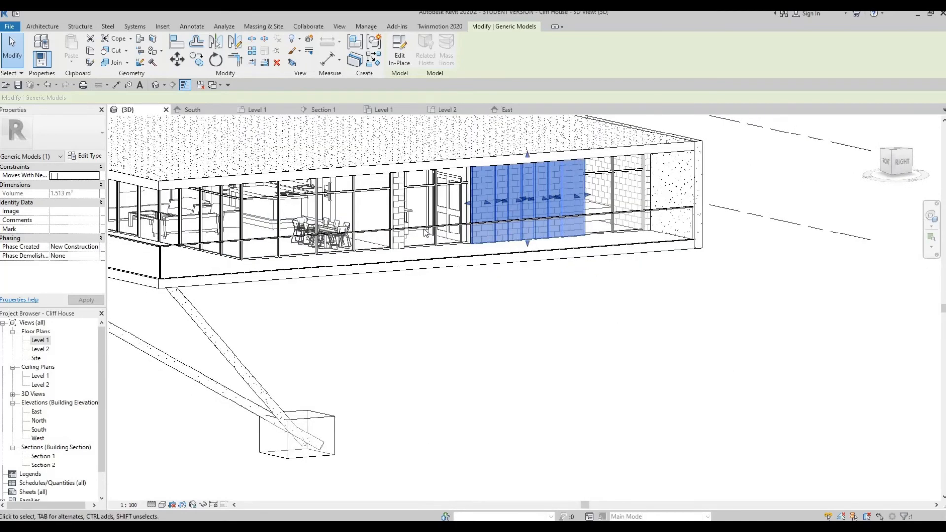
{"action": "left_click", "coordinate": [399, 55]}
{"action": "left_click", "coordinate": [499, 214]}
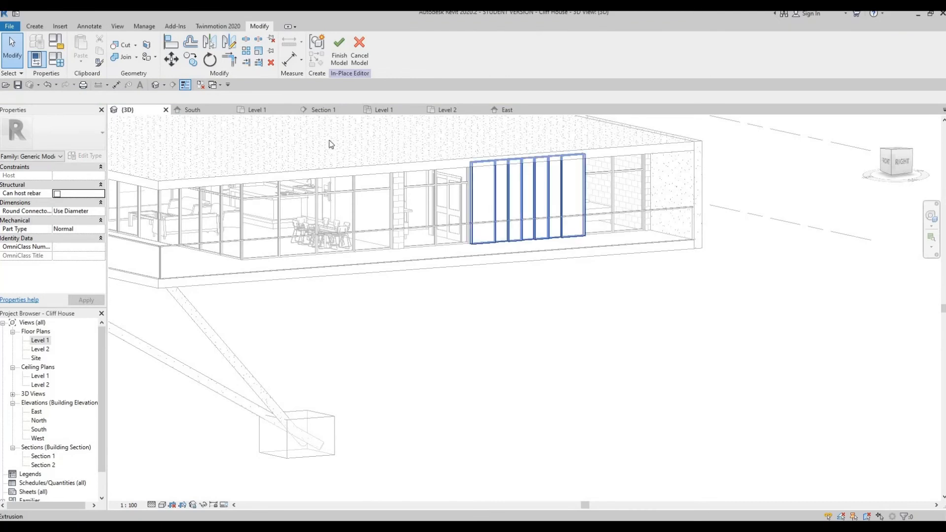
{"action": "left_click", "coordinate": [346, 58]}
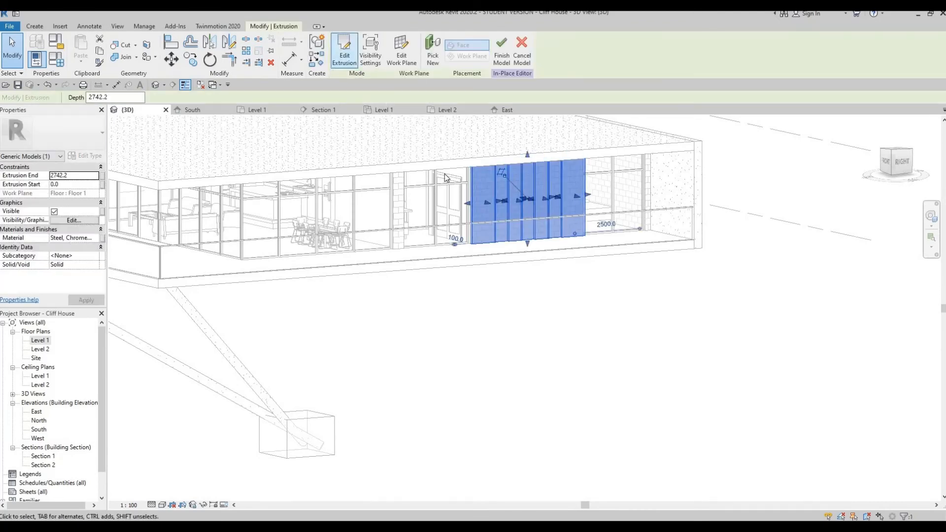
{"action": "double_click", "coordinate": [38, 341]}
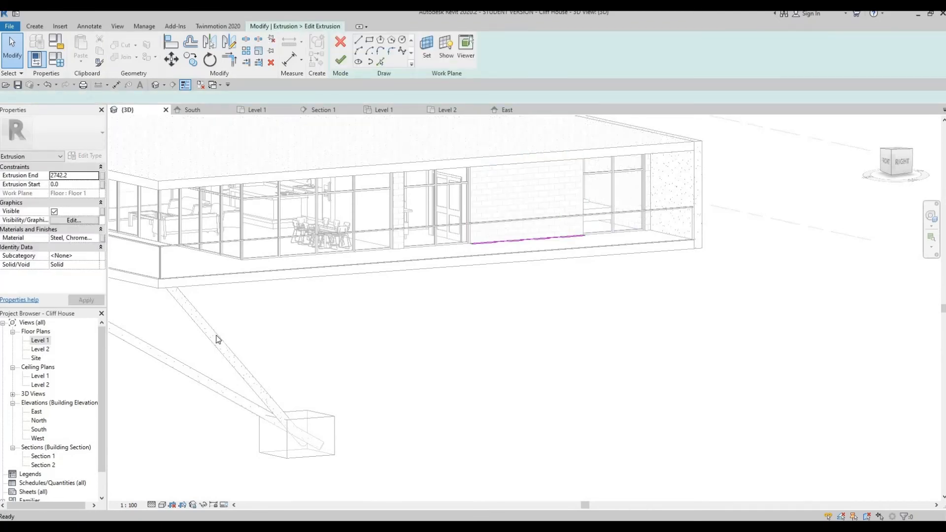
Copy the entire notched profile across the house to just outside the opposite exterior wall.
{"action": "scroll", "coordinate": [410, 236], "scroll_direction": "up", "scroll_amount": 2}
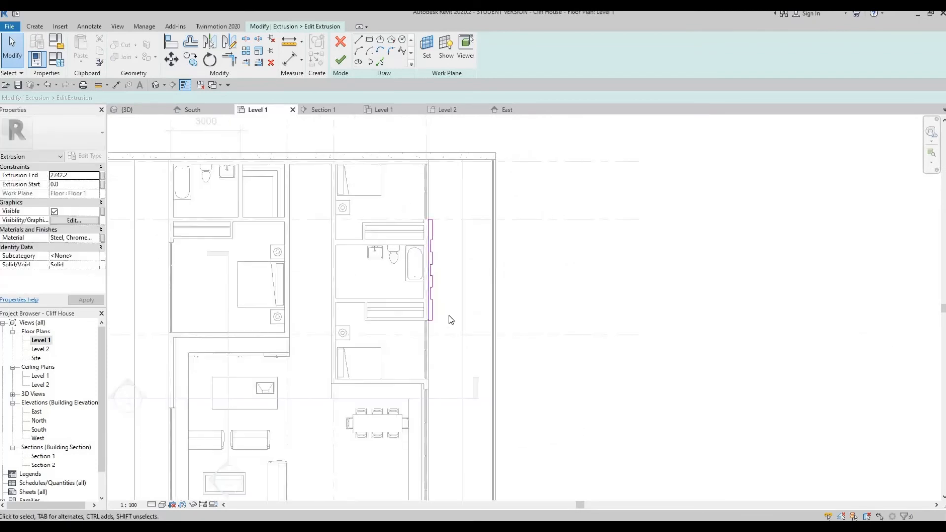
{"action": "left_click_drag", "start_coordinate": [450, 331], "coordinate": [402, 200]}
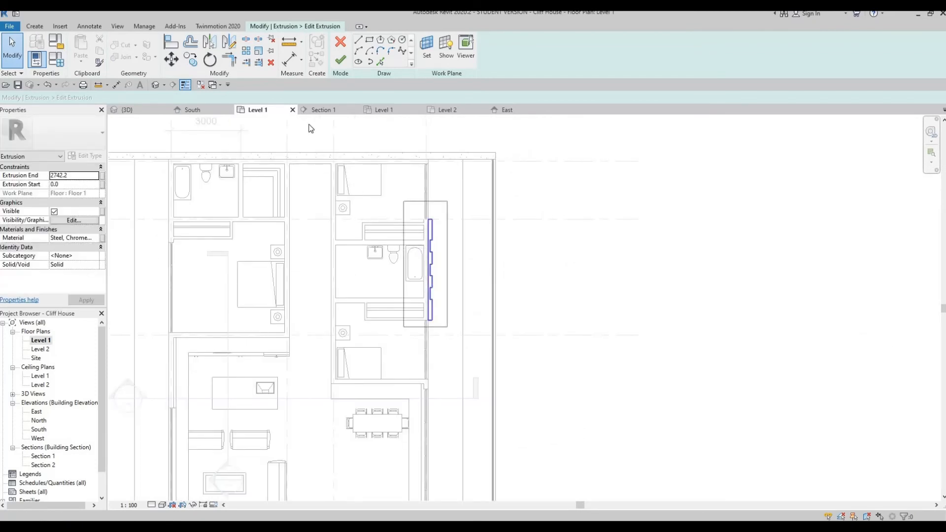
{"action": "left_click", "coordinate": [196, 66]}
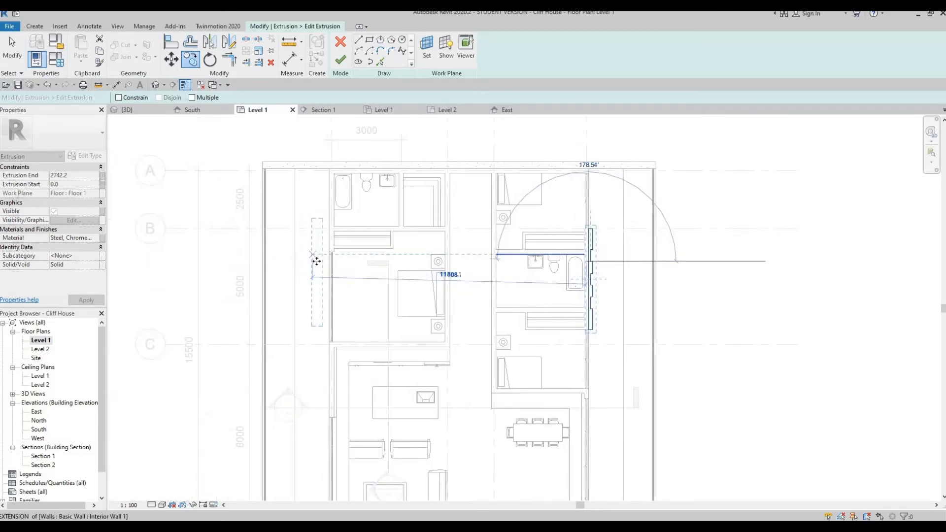
{"action": "left_click", "coordinate": [315, 261]}
{"action": "key", "text": "Escape"}
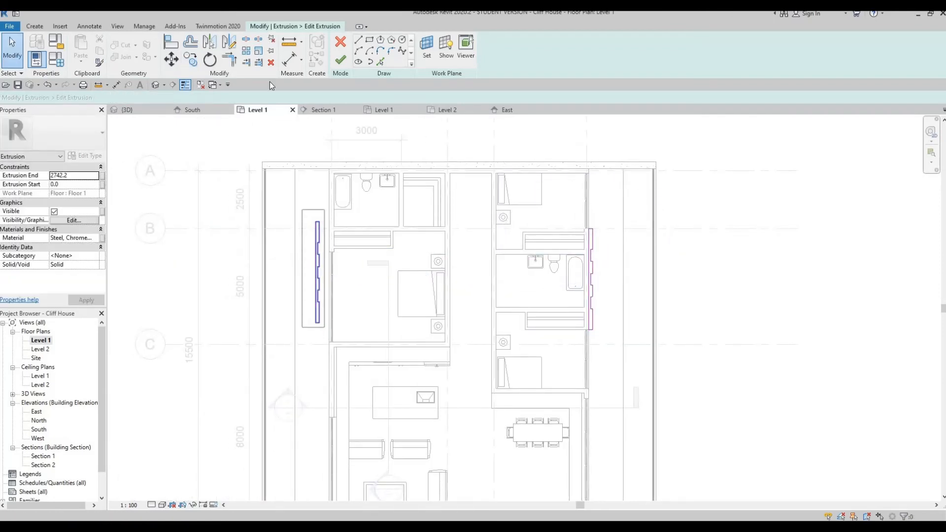
Rotate the copied notched profile 180 degrees so its notches face away from the house.
{"action": "left_click", "coordinate": [210, 63]}
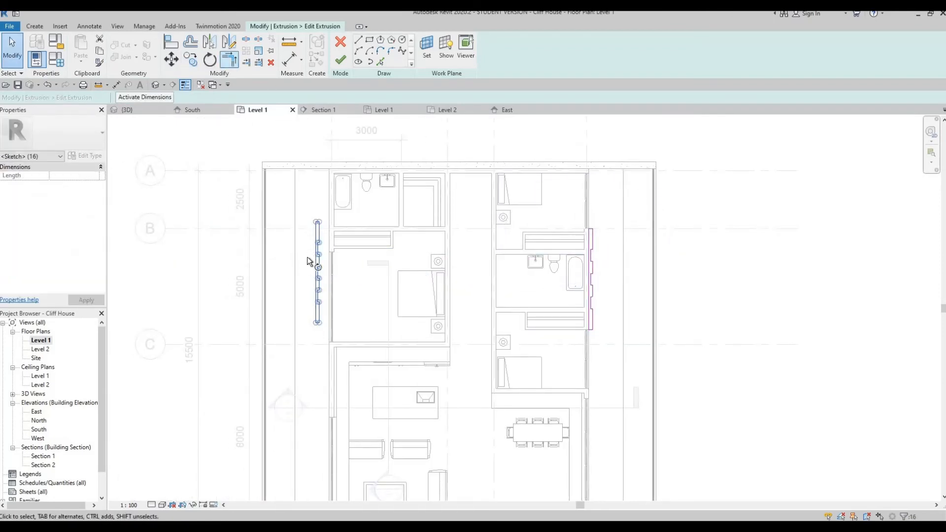
{"action": "left_click", "coordinate": [319, 202]}
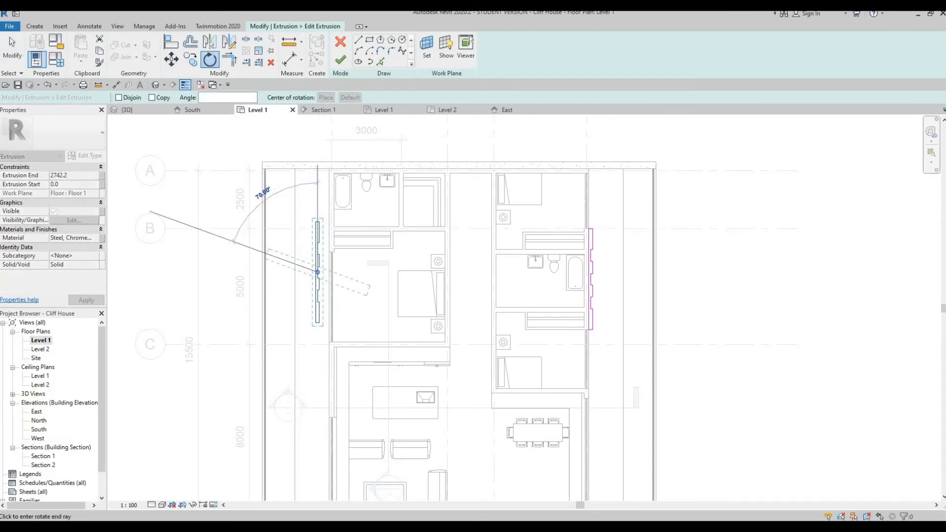
{"action": "type", "text": "180"}
{"action": "key", "text": "Return"}
{"action": "key", "text": "Escape"}
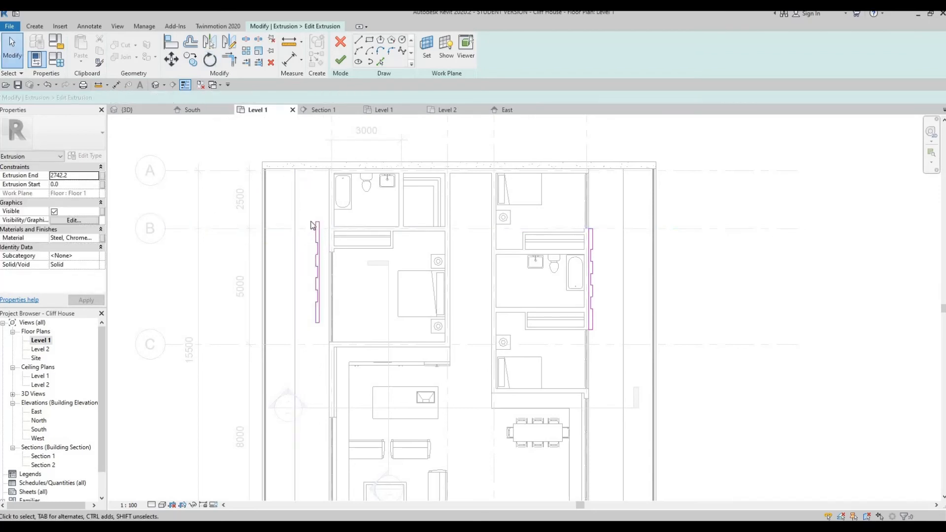
Move the rotated profile so its straight back lies against the exterior wall beside the corner bathroom.
{"action": "scroll", "coordinate": [313, 226], "scroll_direction": "up", "scroll_amount": 1}
{"action": "mouse_move", "coordinate": [303, 205]}
{"action": "left_mouse_down"}
{"action": "mouse_move", "coordinate": [322, 257]}
{"action": "mouse_move", "coordinate": [330, 339]}
{"action": "left_mouse_up"}
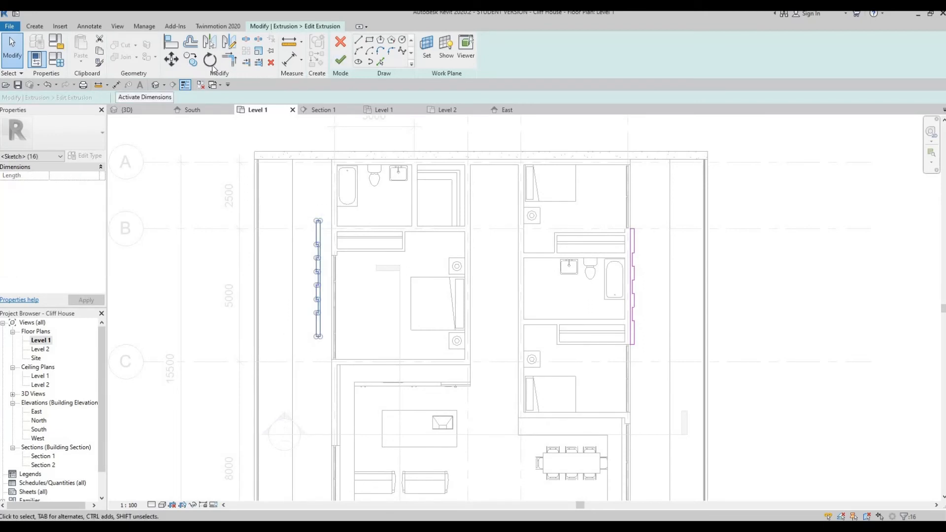
{"action": "left_click", "coordinate": [176, 60]}
{"action": "scroll", "coordinate": [323, 202], "scroll_direction": "up", "scroll_amount": 2}
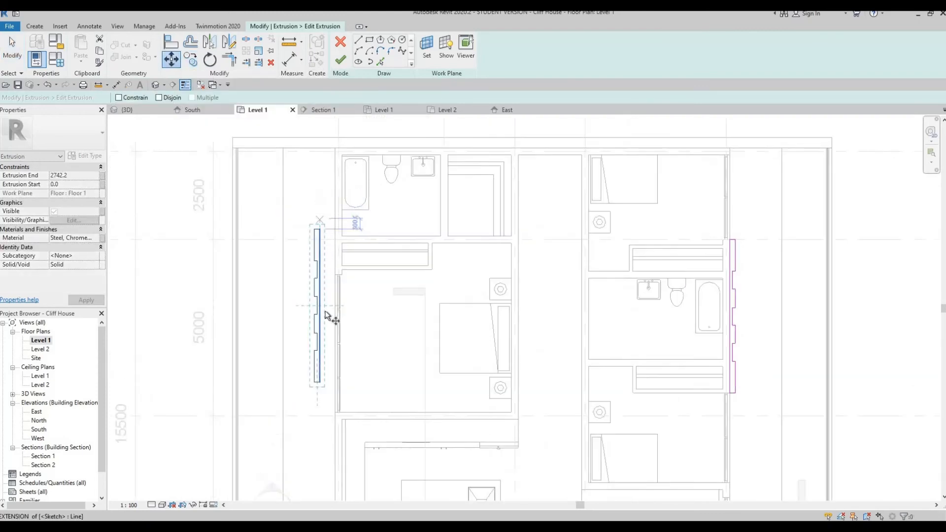
{"action": "left_click", "coordinate": [325, 205]}
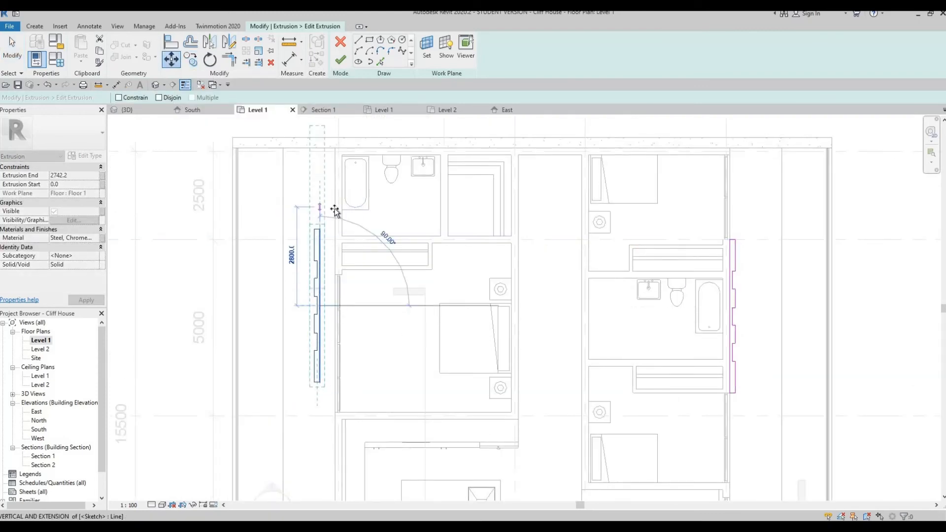
{"action": "left_click", "coordinate": [337, 244]}
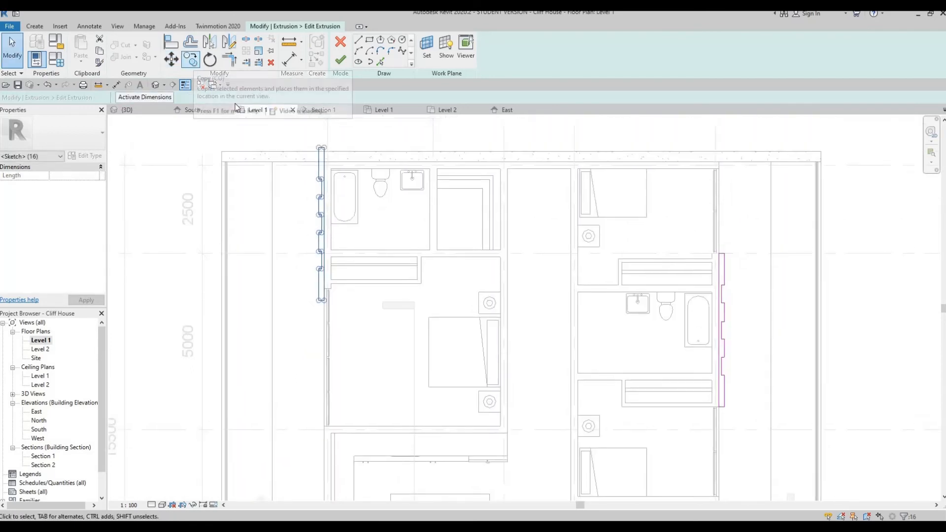
Copy the rotated profile straight along the same exterior wall to the solid stretch beside the kitchen.
{"action": "left_click", "coordinate": [194, 64]}
{"action": "scroll", "coordinate": [323, 224], "scroll_direction": "up", "scroll_amount": 2}
{"action": "left_click", "coordinate": [324, 226]}
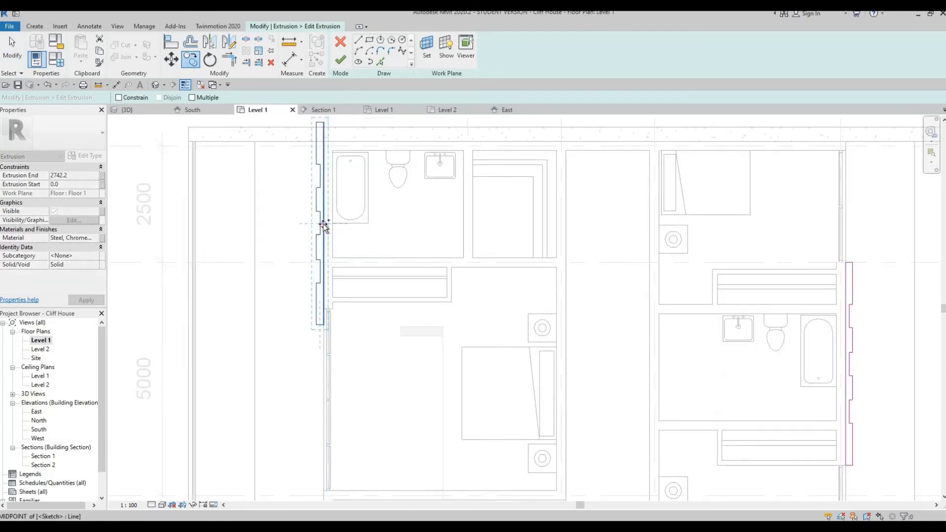
{"action": "middle_click_drag", "start_coordinate": [320, 486], "coordinate": [344, 270]}
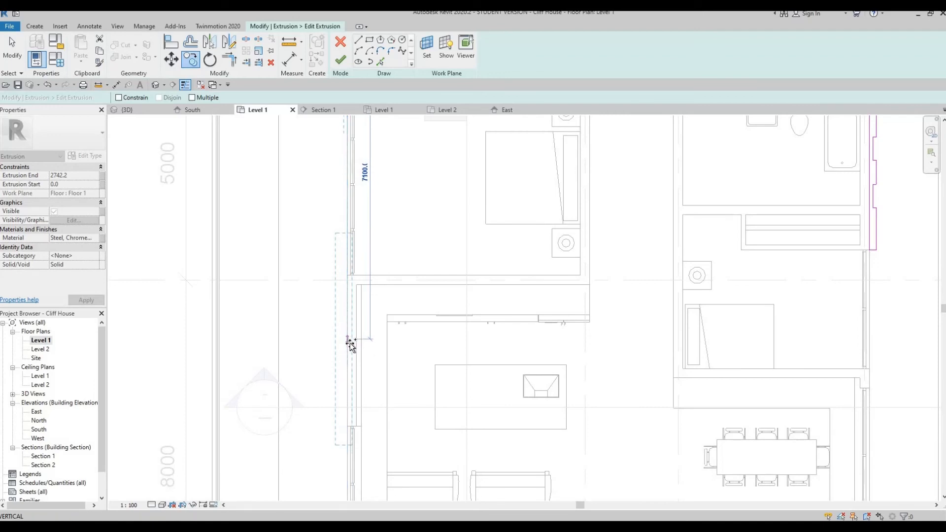
{"action": "left_click", "coordinate": [340, 371]}
{"action": "scroll", "coordinate": [340, 309], "scroll_direction": "up", "scroll_amount": 3}
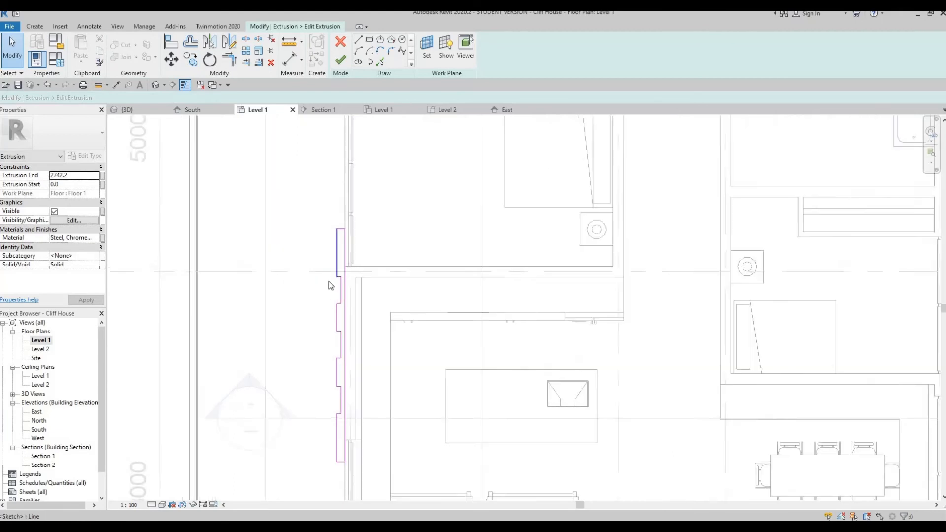
Nudge the kitchen-side profile's bedroom-end line toward the first notch, shortening the end segment to 300 mm.
{"action": "scroll", "coordinate": [316, 182], "scroll_direction": "down", "scroll_amount": 1}
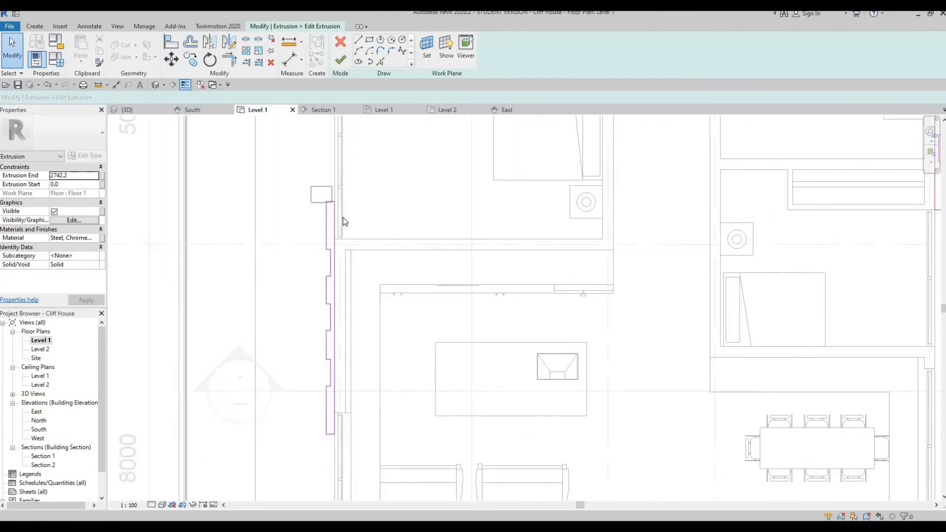
{"action": "left_click", "coordinate": [343, 238]}
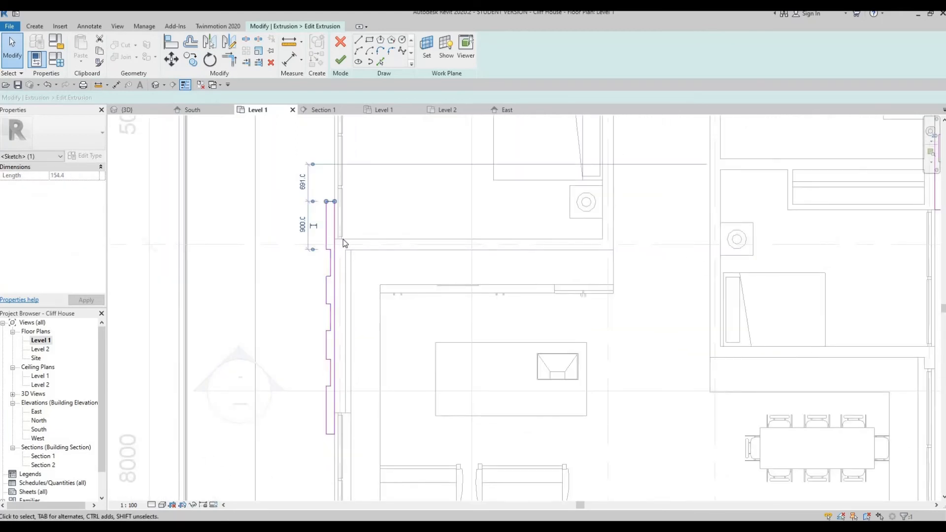
{"action": "key", "text": "Down"}
{"action": "key", "text": "Down"}
{"action": "key", "text": "Down"}
{"action": "key", "text": "Down"}
{"action": "key", "text": "Down"}
{"action": "key", "text": "Down"}
{"action": "key", "text": "Down"}
{"action": "key", "text": "Down"}
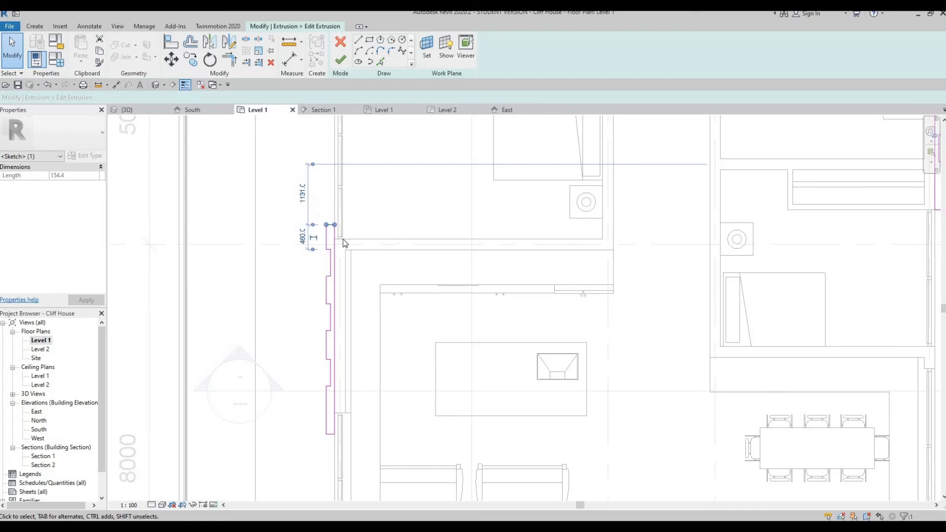
{"action": "key", "text": "Down"}
{"action": "key", "text": "Down"}
{"action": "key", "text": "Down"}
{"action": "scroll", "coordinate": [343, 238], "scroll_direction": "up", "scroll_amount": 3}
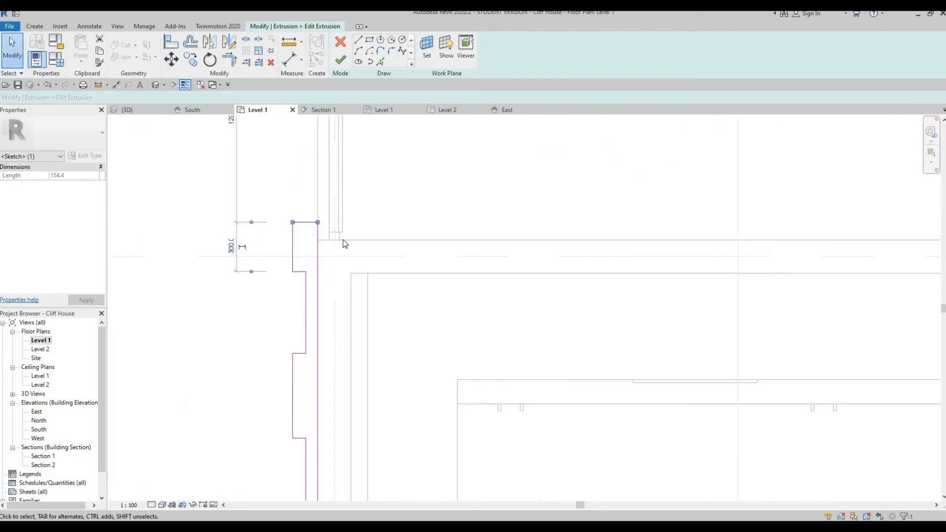
Align the kitchen-side profile's bedroom-end line with the bedroom-side face of the partition wall between bedroom and kitchen.
{"action": "key", "text": "Escape"}
{"action": "key", "text": "a"}
{"action": "key", "text": "l"}
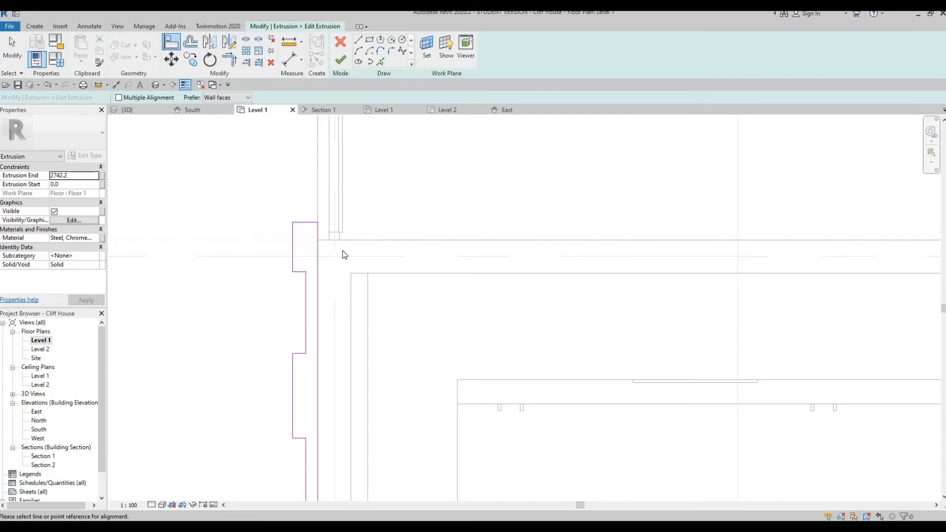
{"action": "key", "text": "Escape"}
{"action": "key", "text": "Escape"}
{"action": "key", "text": "a"}
{"action": "key", "text": "l"}
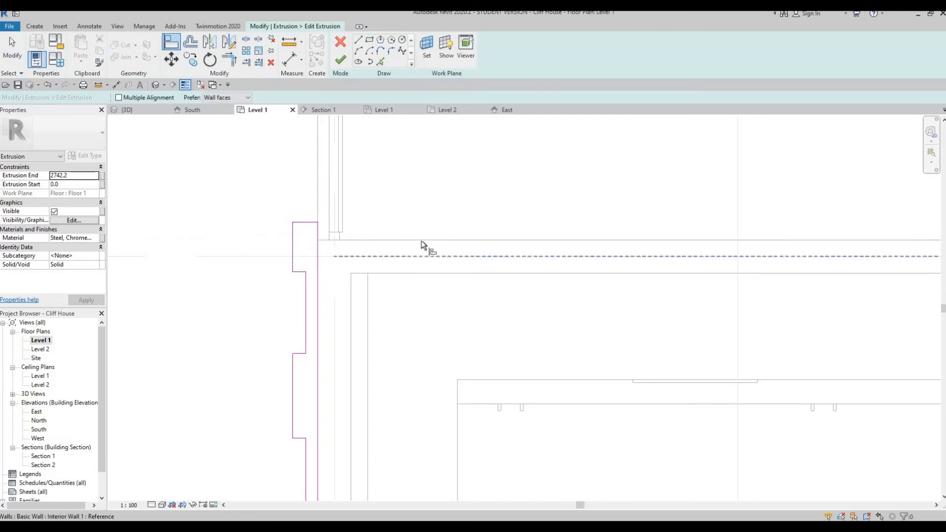
{"action": "left_click", "coordinate": [316, 231]}
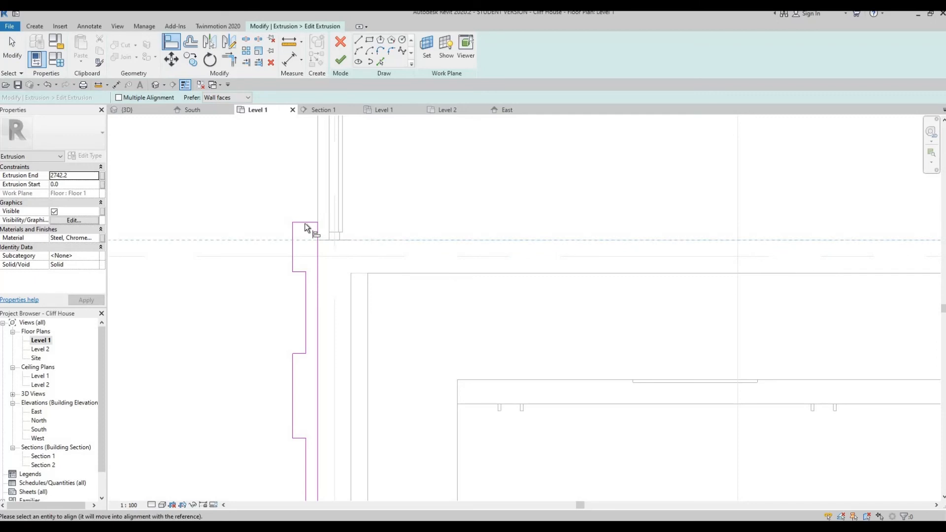
{"action": "left_click", "coordinate": [305, 224]}
Align the other end line of the kitchen-side profile with the end of the solid exterior wall where the glazing starts.
{"action": "scroll", "coordinate": [323, 317], "scroll_direction": "down", "scroll_amount": 2}
{"action": "middle_click_drag", "start_coordinate": [343, 441], "coordinate": [339, 330]}
{"action": "middle_click_drag", "start_coordinate": [335, 471], "coordinate": [357, 391]}
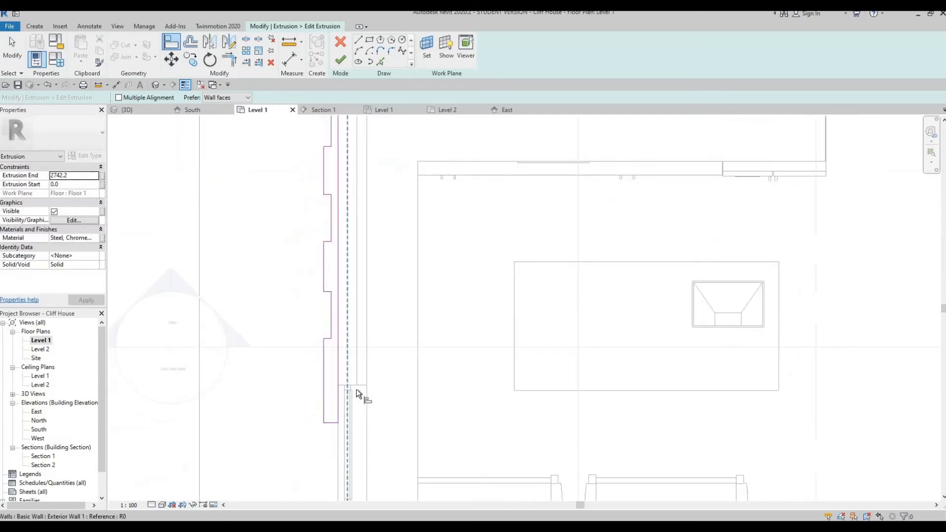
{"action": "left_click", "coordinate": [354, 386]}
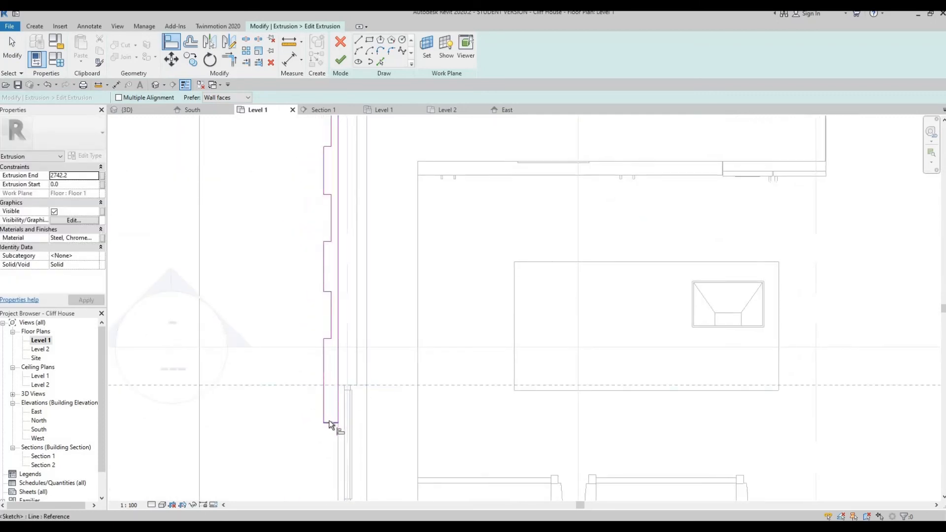
{"action": "key", "text": "Escape"}
{"action": "key", "text": "Escape"}
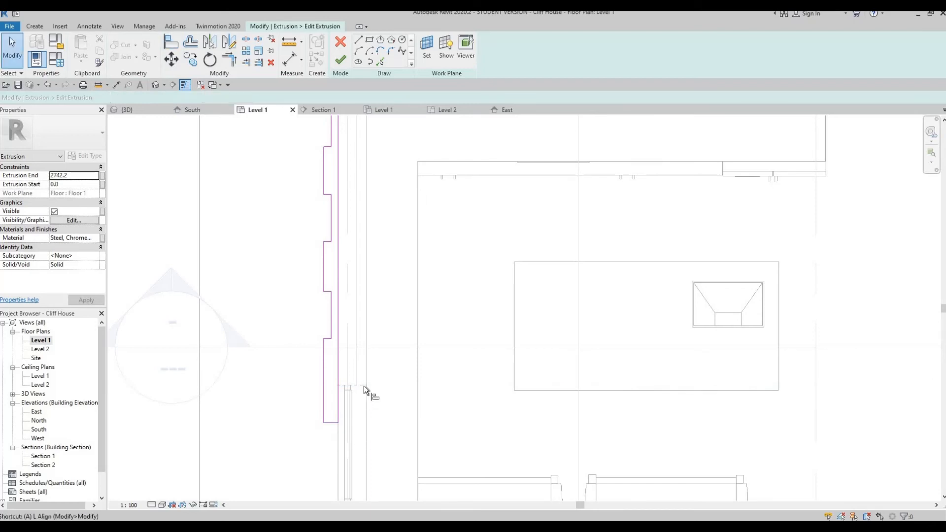
{"action": "key", "text": "a"}
{"action": "key", "text": "l"}
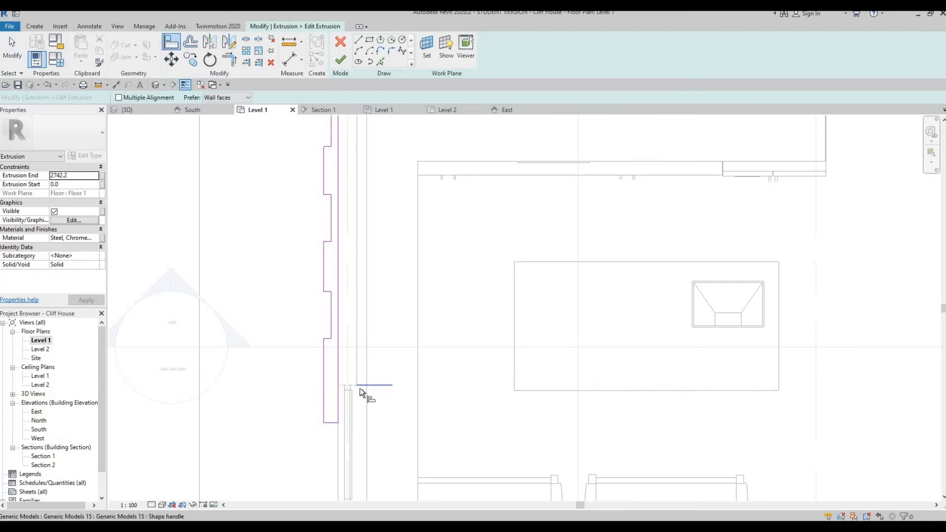
{"action": "left_click", "coordinate": [360, 388]}
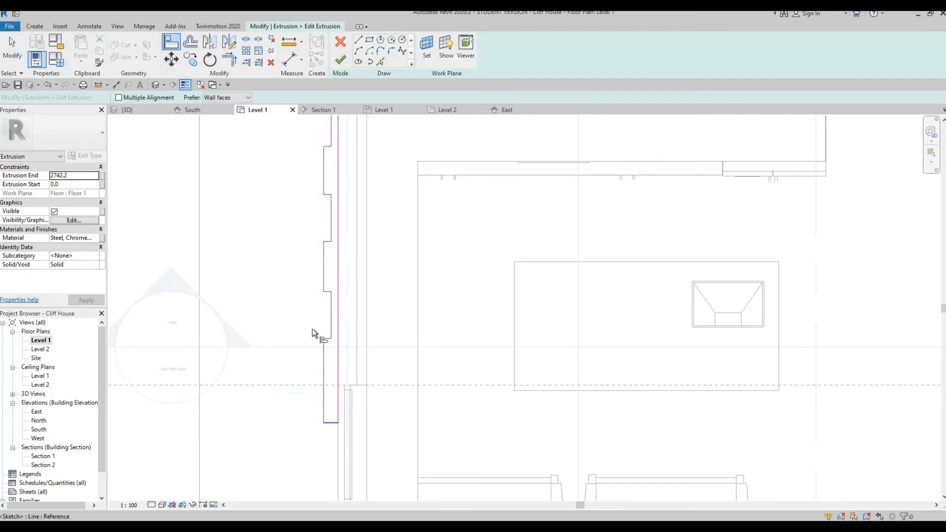
{"action": "left_click", "coordinate": [332, 423]}
{"action": "middle_click_drag", "start_coordinate": [316, 248], "coordinate": [324, 339]}
{"action": "scroll", "coordinate": [324, 339], "scroll_direction": "down", "scroll_amount": 2}
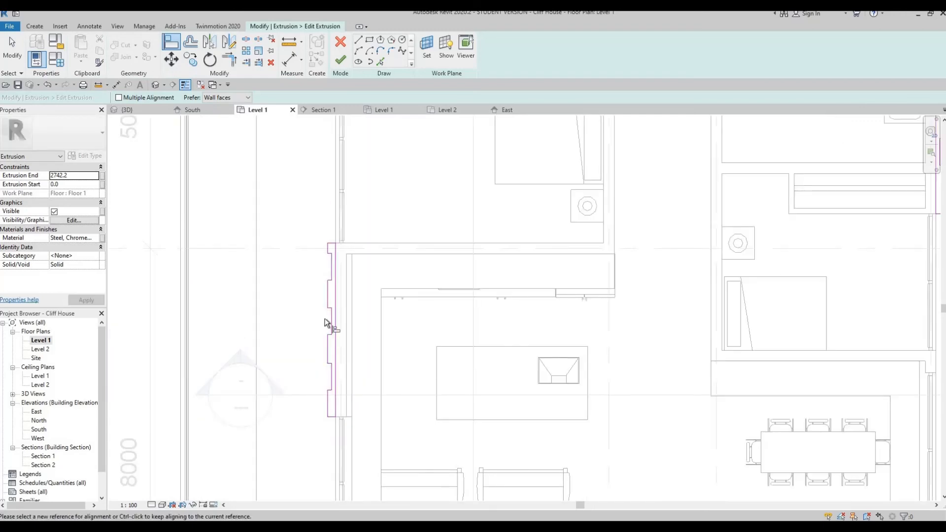
{"action": "scroll", "coordinate": [281, 187], "scroll_direction": "up", "scroll_amount": 2}
{"action": "key", "text": "Escape"}
{"action": "key", "text": "Escape"}
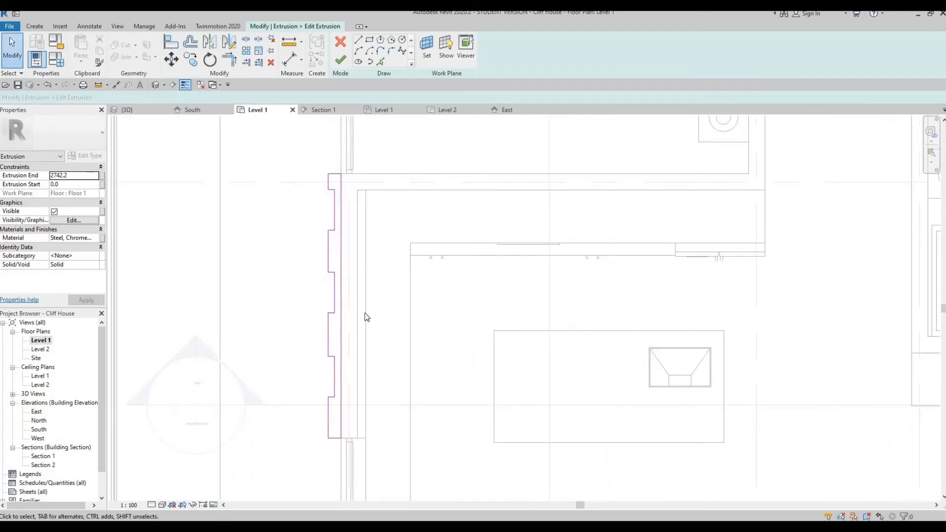
Nudge the kitchen-side profile's notch lines together away from the bedroom end to even out the two end segments.
{"action": "mouse_move", "coordinate": [293, 183]}
{"action": "left_mouse_down"}
{"action": "mouse_move", "coordinate": [344, 210]}
{"action": "mouse_move", "coordinate": [363, 412]}
{"action": "left_mouse_up"}
{"action": "key", "text": "Down"}
{"action": "key", "text": "Down"}
{"action": "key", "text": "Down"}
{"action": "key", "text": "Down"}
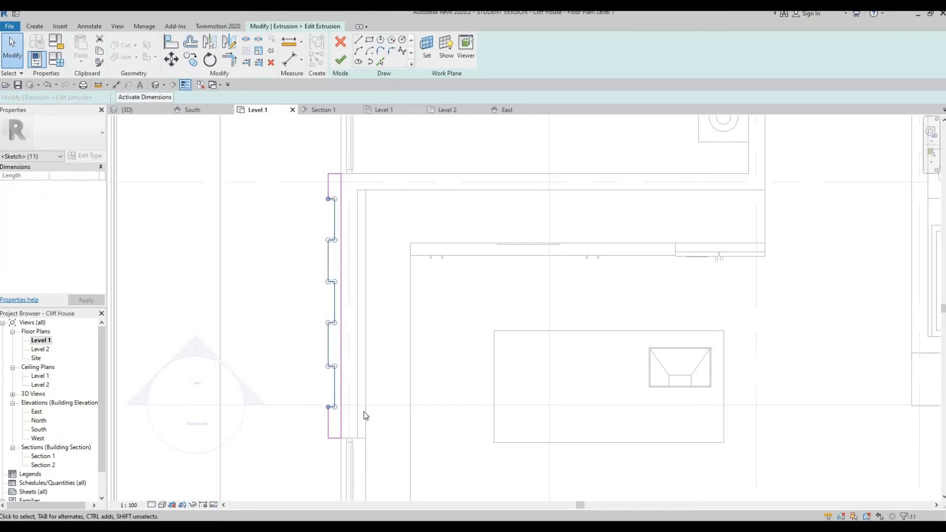
Shift the kitchen-side profile's notch lines slightly further toward the glazing so the notch pattern sits centred between both ends.
{"action": "key", "text": "Down"}
{"action": "key", "text": "Down"}
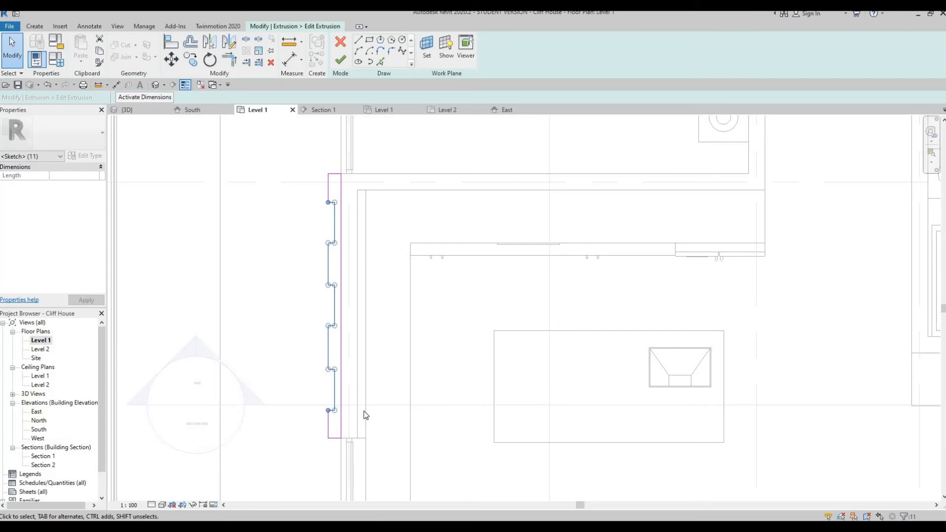
{"action": "left_click", "coordinate": [362, 410]}
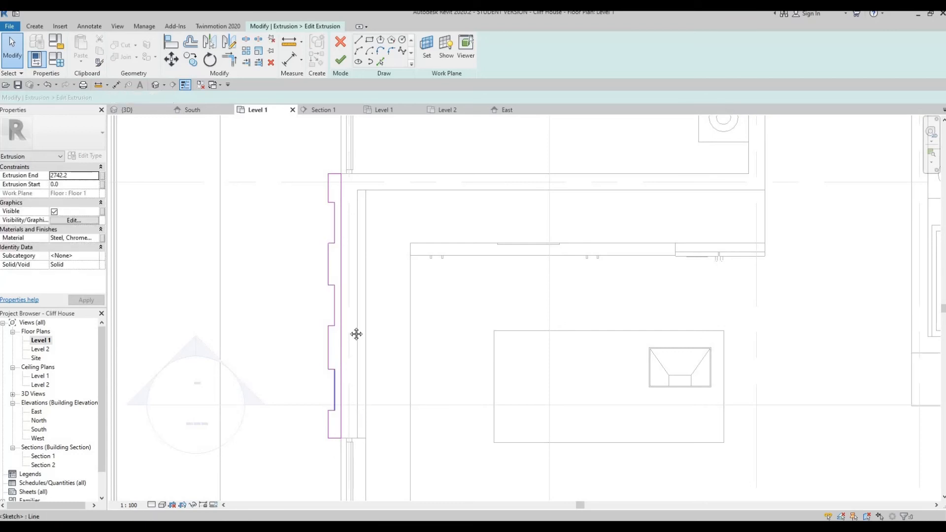
Align the bathroom-side profile's end line beside the bathtub with the inner face of the concrete wall.
{"action": "scroll", "coordinate": [355, 334], "scroll_direction": "down", "scroll_amount": 2}
{"action": "middle_click_drag", "start_coordinate": [355, 333], "coordinate": [348, 415]}
{"action": "middle_click_drag", "start_coordinate": [340, 197], "coordinate": [340, 369]}
{"action": "middle_click_drag", "start_coordinate": [341, 146], "coordinate": [341, 149]}
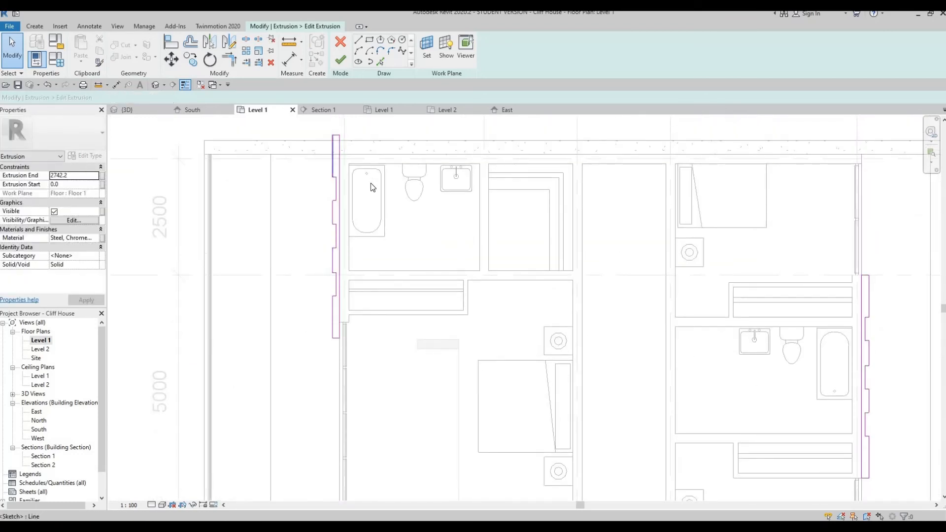
{"action": "scroll", "coordinate": [371, 184], "scroll_direction": "up", "scroll_amount": 5}
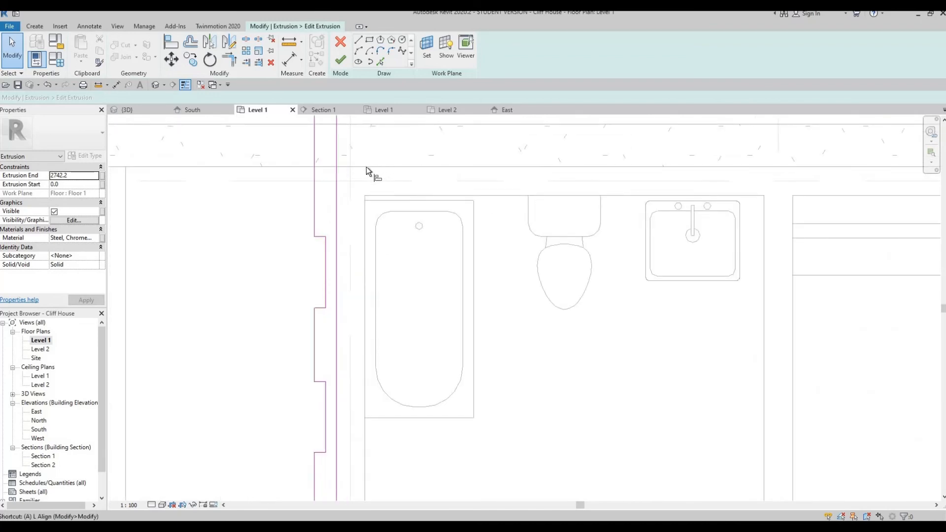
{"action": "key", "text": "a"}
{"action": "key", "text": "l"}
{"action": "left_click", "coordinate": [352, 167]}
{"action": "middle_click_drag", "start_coordinate": [331, 199], "coordinate": [330, 285]}
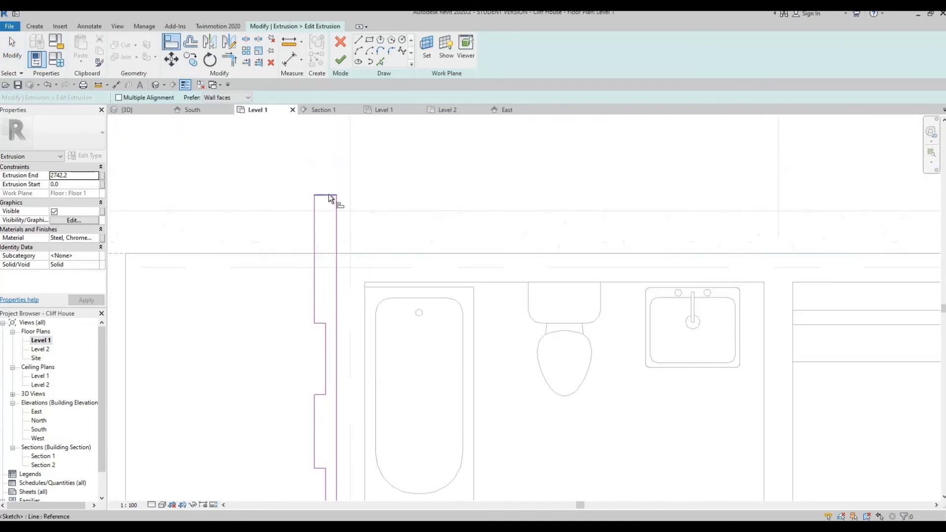
{"action": "left_click", "coordinate": [329, 197]}
Align the bathroom-side profile's other end line with the end of the exterior wall where the bedroom glazing starts.
{"action": "middle_click_drag", "start_coordinate": [374, 405], "coordinate": [393, 267]}
{"action": "scroll", "coordinate": [392, 267], "scroll_direction": "down", "scroll_amount": 2}
{"action": "middle_click_drag", "start_coordinate": [377, 493], "coordinate": [380, 387]}
{"action": "key", "text": "Tab"}
{"action": "key", "text": "Tab"}
{"action": "key", "text": "Tab"}
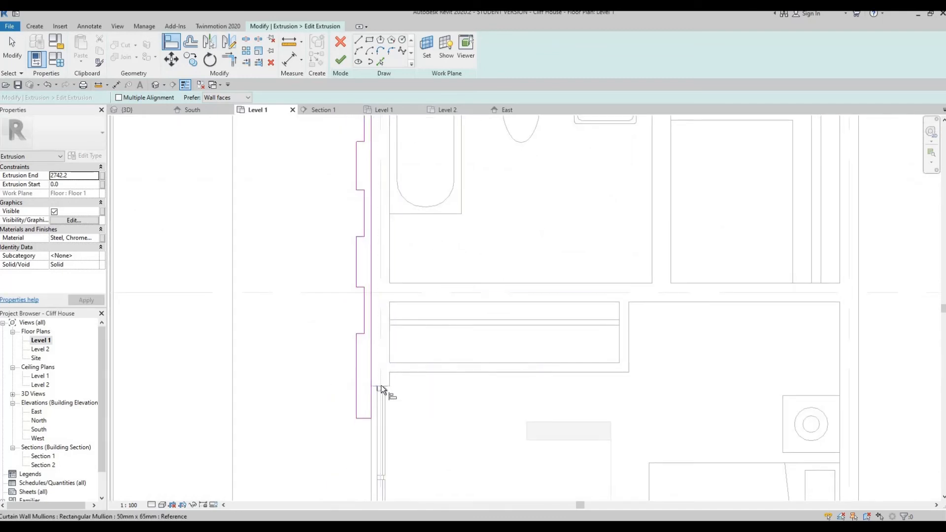
{"action": "left_click", "coordinate": [381, 385]}
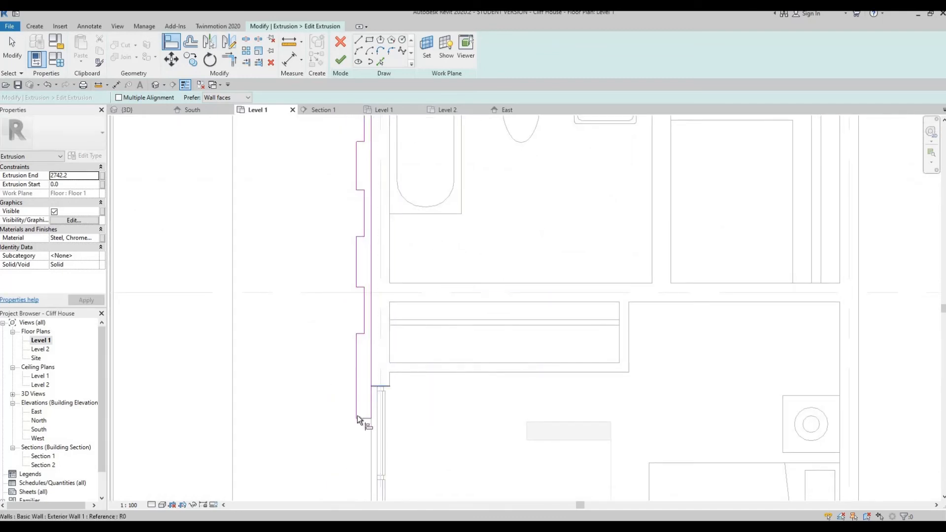
{"action": "left_click", "coordinate": [364, 419]}
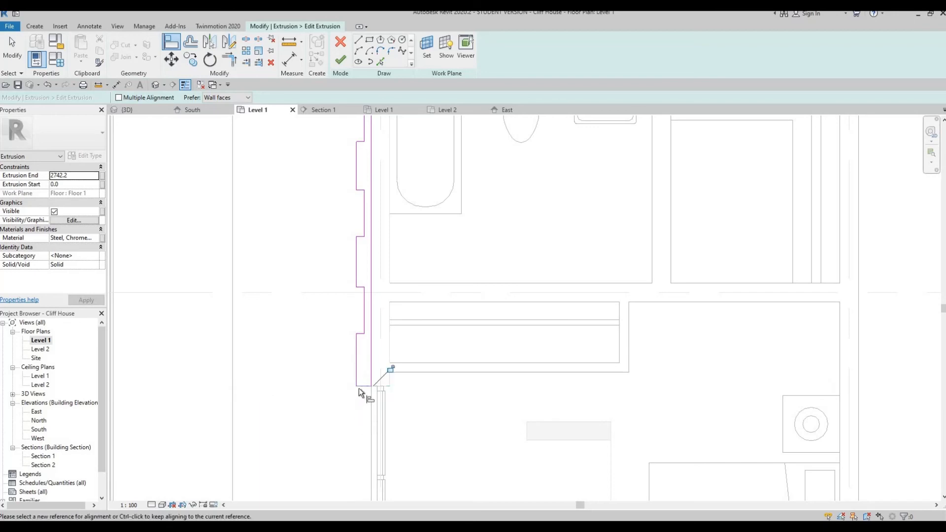
Nudge the bathroom-side profile's notch lines toward the glazing to even out the end segments, and finish the extrusion sketch and in-place model.
{"action": "mouse_move", "coordinate": [330, 234]}
{"action": "middle_mouse_down"}
{"action": "mouse_move", "coordinate": [344, 321]}
{"action": "mouse_move", "coordinate": [402, 342]}
{"action": "middle_mouse_up"}
{"action": "scroll", "coordinate": [344, 321], "scroll_direction": "down", "scroll_amount": 2}
{"action": "key", "text": "Escape"}
{"action": "scroll", "coordinate": [386, 322], "scroll_direction": "up", "scroll_amount": 1}
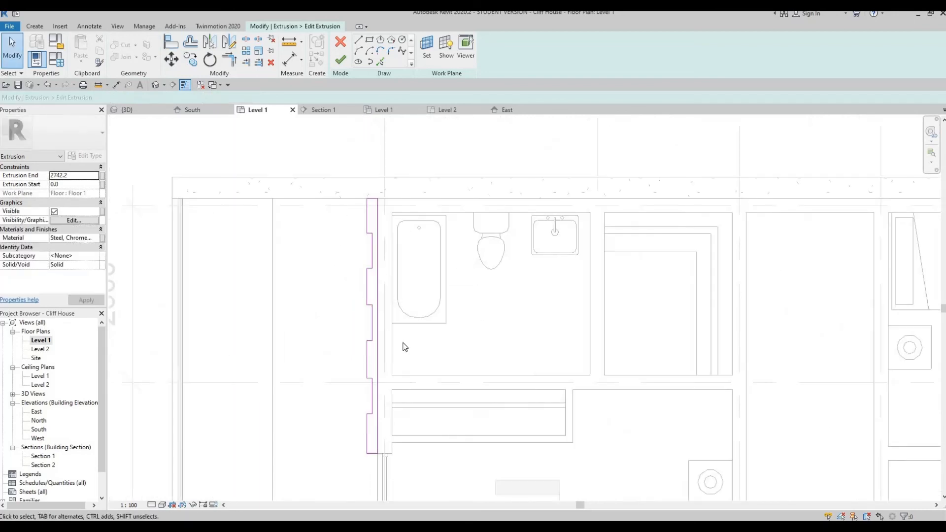
{"action": "left_click_drag", "start_coordinate": [337, 214], "coordinate": [401, 439]}
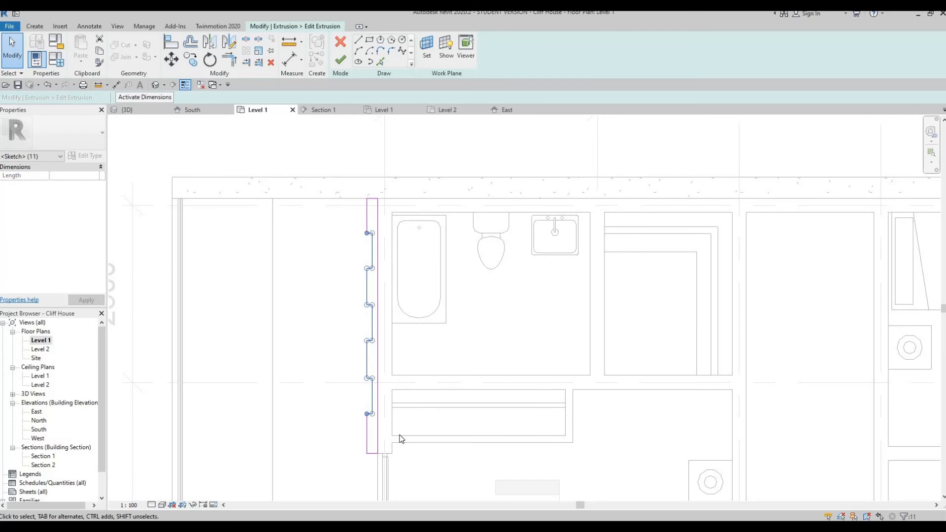
{"action": "left_click", "coordinate": [316, 314]}
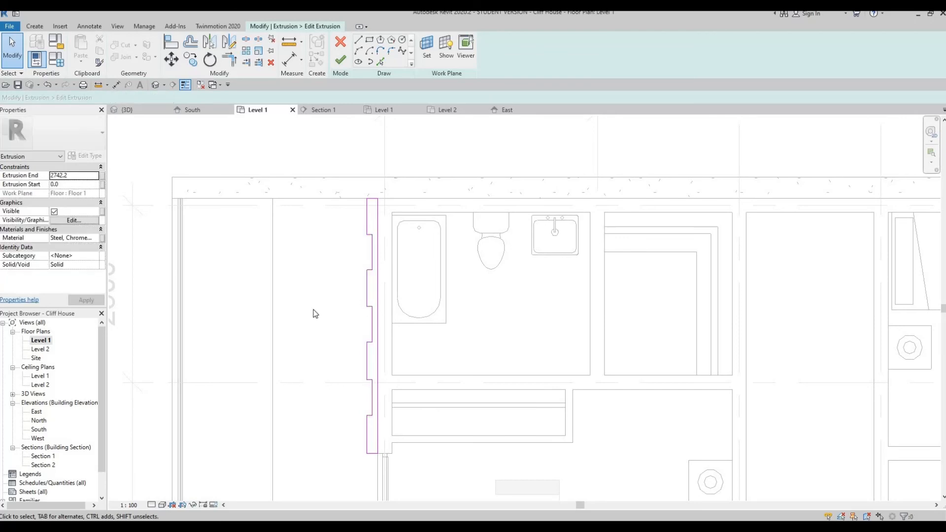
{"action": "left_click", "coordinate": [340, 60]}
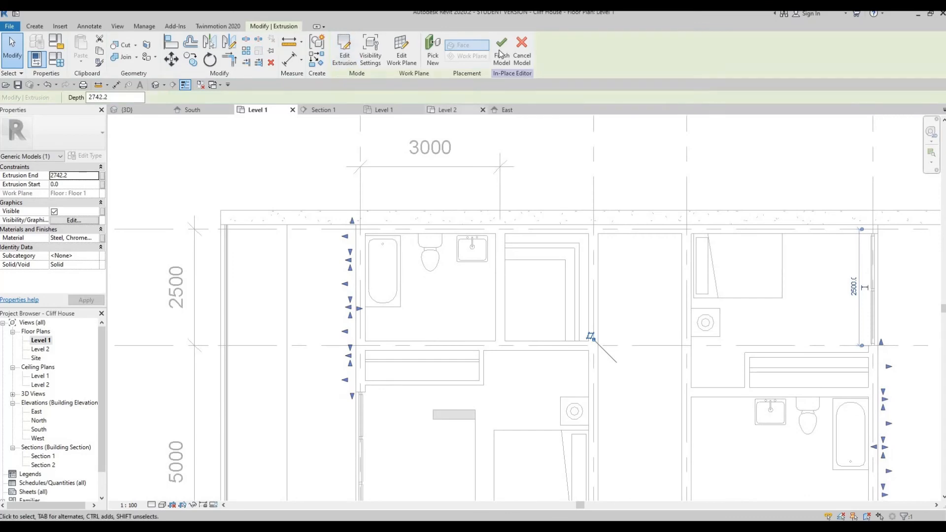
{"action": "left_click", "coordinate": [501, 53]}
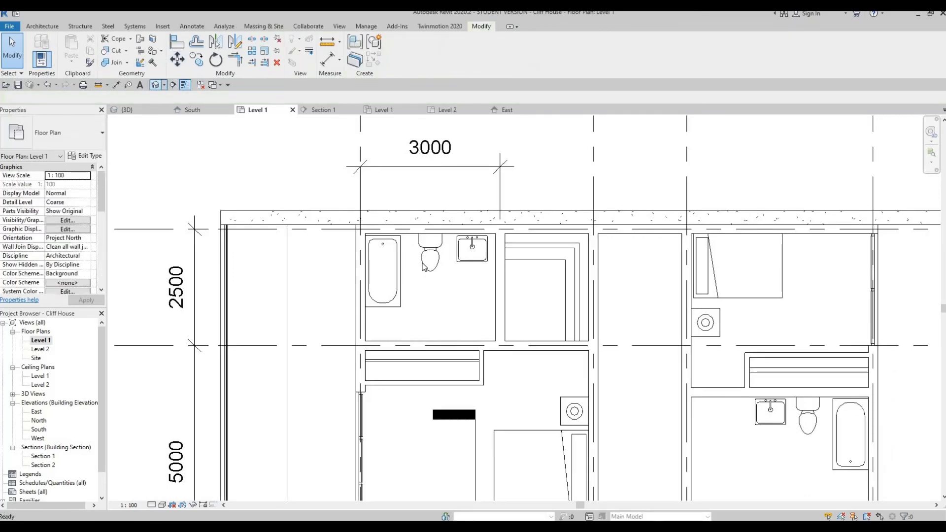
Examine the notched steel cladding between the glazed sections of the exterior wall from several angles in the 3D view.
{"action": "middle_click_drag", "start_coordinate": [658, 264], "coordinate": [481, 295], "text": "shift"}
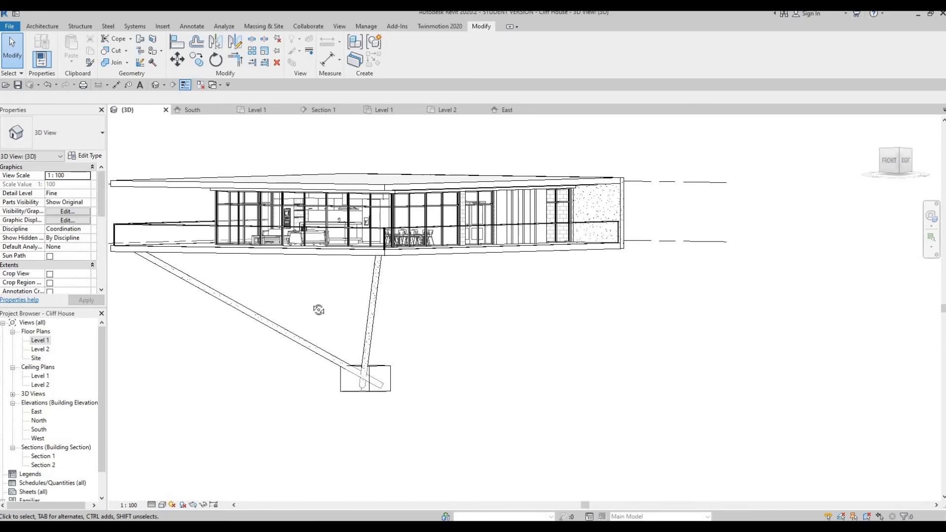
{"action": "middle_click_drag", "start_coordinate": [318, 309], "coordinate": [495, 210], "text": "shift"}
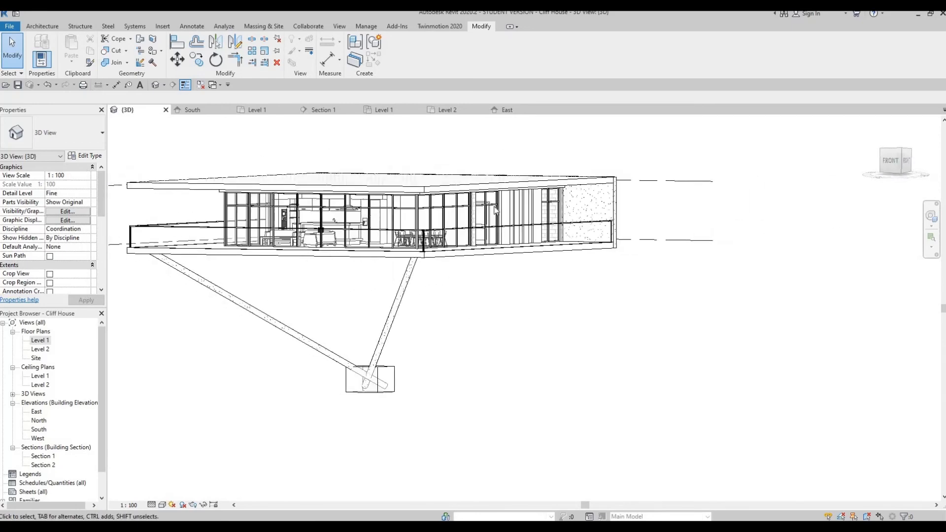
{"action": "middle_click_drag", "start_coordinate": [424, 248], "coordinate": [420, 239]}
{"action": "scroll", "coordinate": [542, 236], "scroll_direction": "up", "scroll_amount": 6}
{"action": "mouse_move", "coordinate": [541, 220]}
{"action": "middle_mouse_down", "text": "shift"}
{"action": "mouse_move", "coordinate": [526, 219]}
{"action": "mouse_move", "coordinate": [530, 241]}
{"action": "mouse_move", "coordinate": [563, 232]}
{"action": "mouse_move", "coordinate": [559, 212]}
{"action": "middle_mouse_up", "text": "shift"}
{"action": "scroll", "coordinate": [535, 241], "scroll_direction": "down", "scroll_amount": 3}
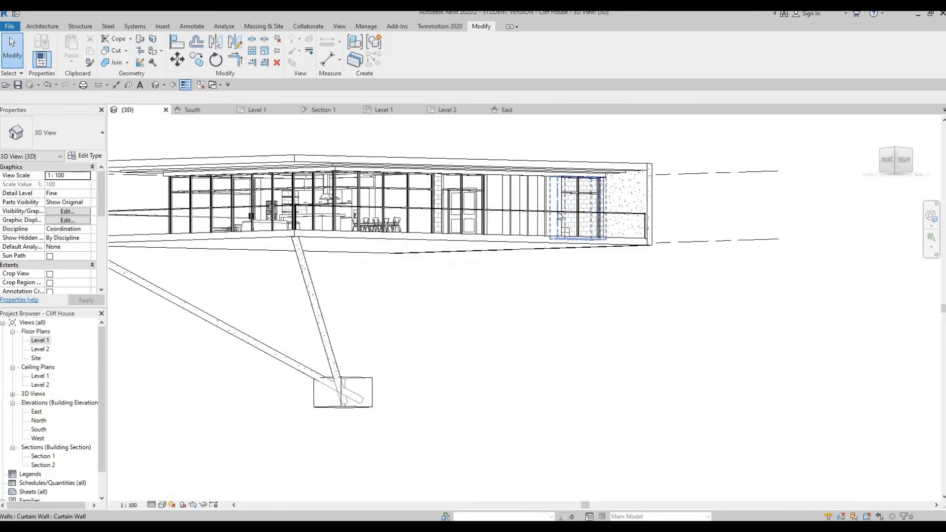
{"action": "scroll", "coordinate": [555, 215], "scroll_direction": "up", "scroll_amount": 2}
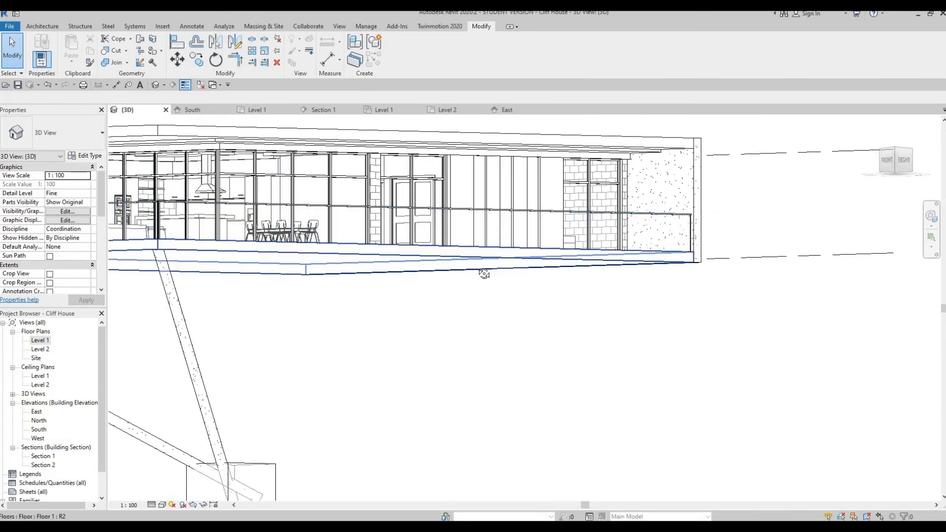
{"action": "middle_click_drag", "start_coordinate": [484, 274], "coordinate": [460, 218], "text": "shift"}
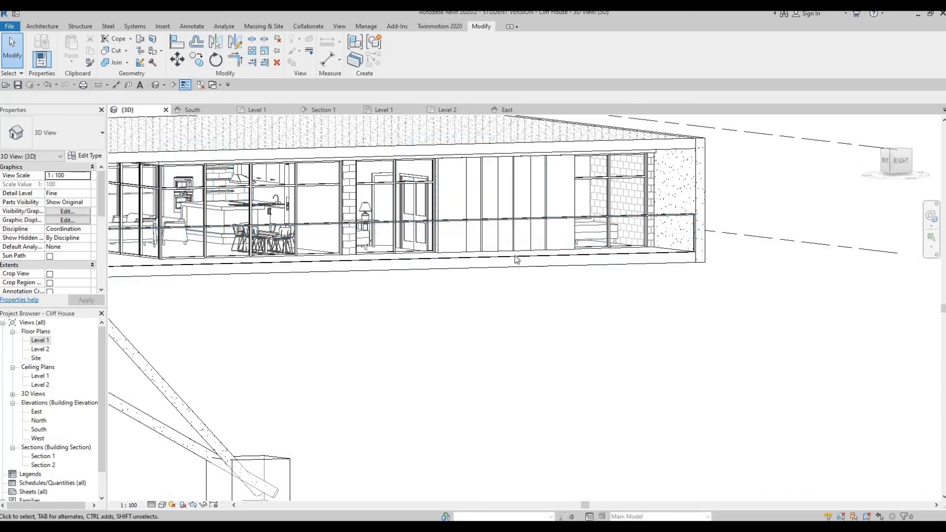
{"action": "middle_click_drag", "start_coordinate": [492, 285], "coordinate": [487, 315], "text": "shift"}
{"action": "scroll", "coordinate": [570, 213], "scroll_direction": "down", "scroll_amount": 1}
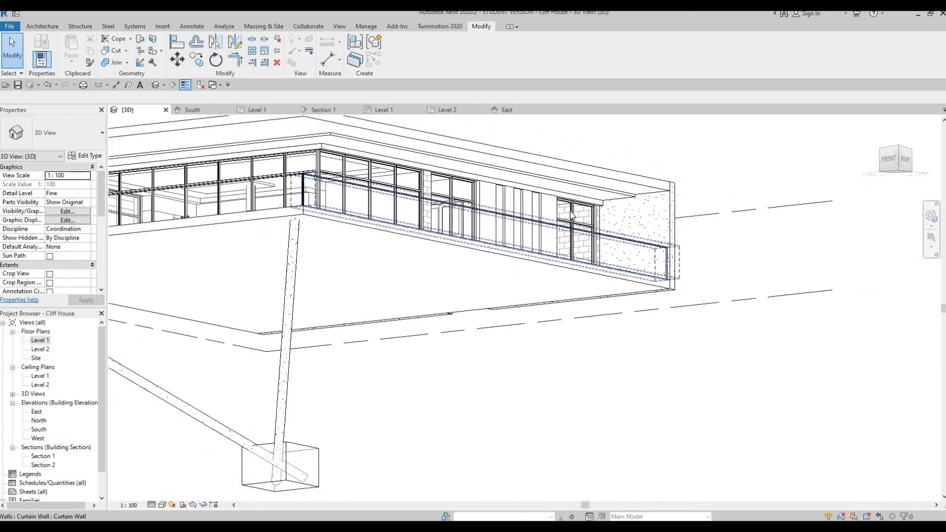
{"action": "scroll", "coordinate": [569, 212], "scroll_direction": "up", "scroll_amount": 5}
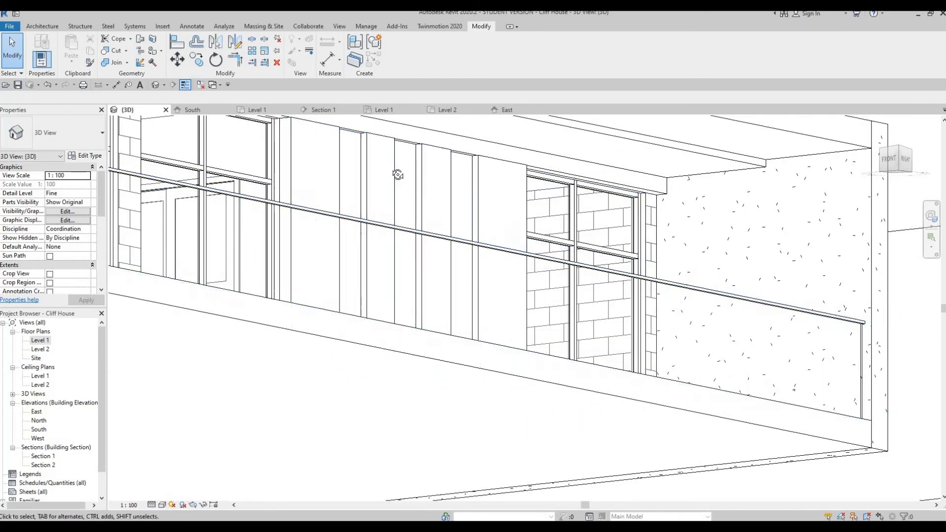
{"action": "middle_click_drag", "start_coordinate": [397, 174], "coordinate": [442, 170], "text": "shift"}
{"action": "scroll", "coordinate": [437, 211], "scroll_direction": "down", "scroll_amount": 1}
{"action": "scroll", "coordinate": [481, 166], "scroll_direction": "up", "scroll_amount": 5}
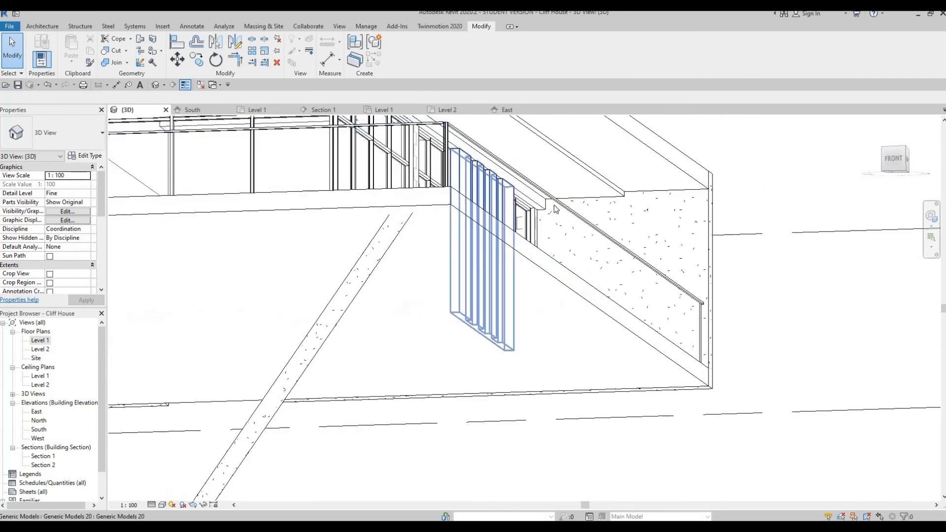
{"action": "scroll", "coordinate": [537, 235], "scroll_direction": "down", "scroll_amount": 4}
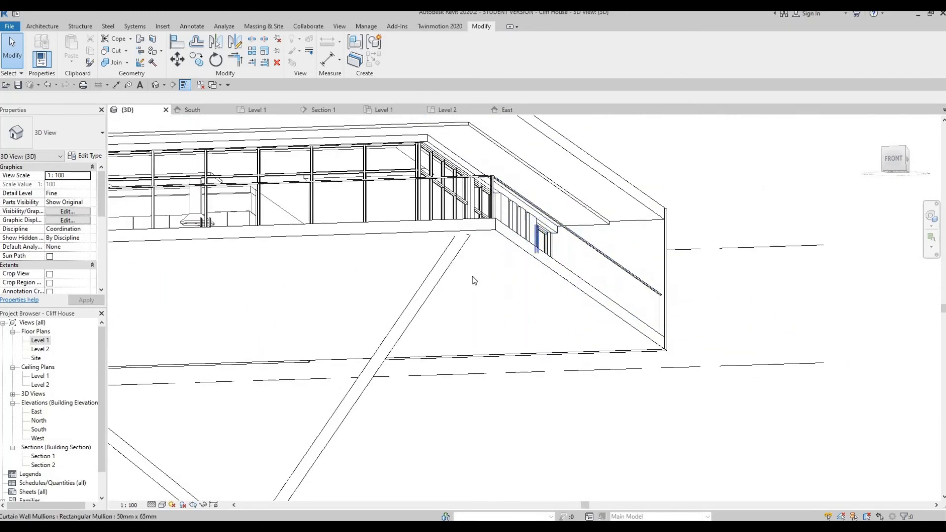
{"action": "middle_click_drag", "start_coordinate": [494, 183], "coordinate": [615, 321], "text": "shift"}
{"action": "scroll", "coordinate": [435, 319], "scroll_direction": "up", "scroll_amount": 3}
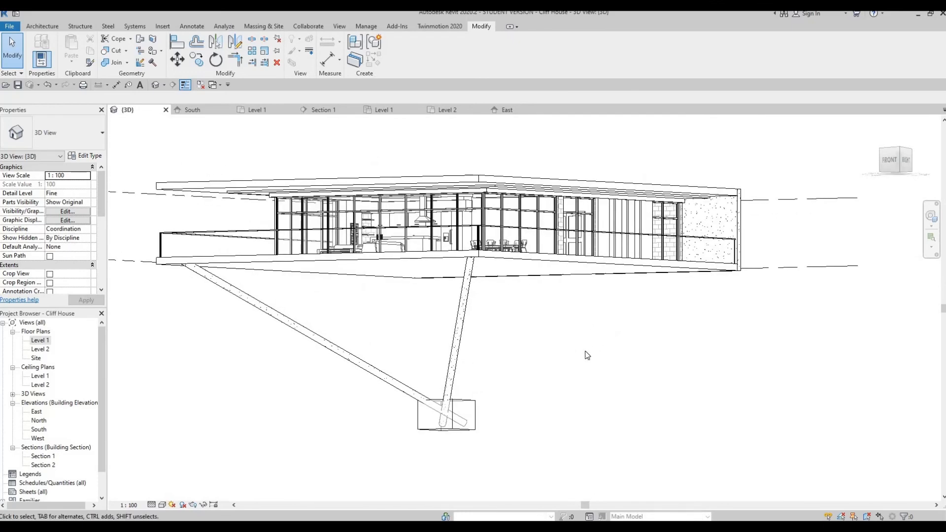